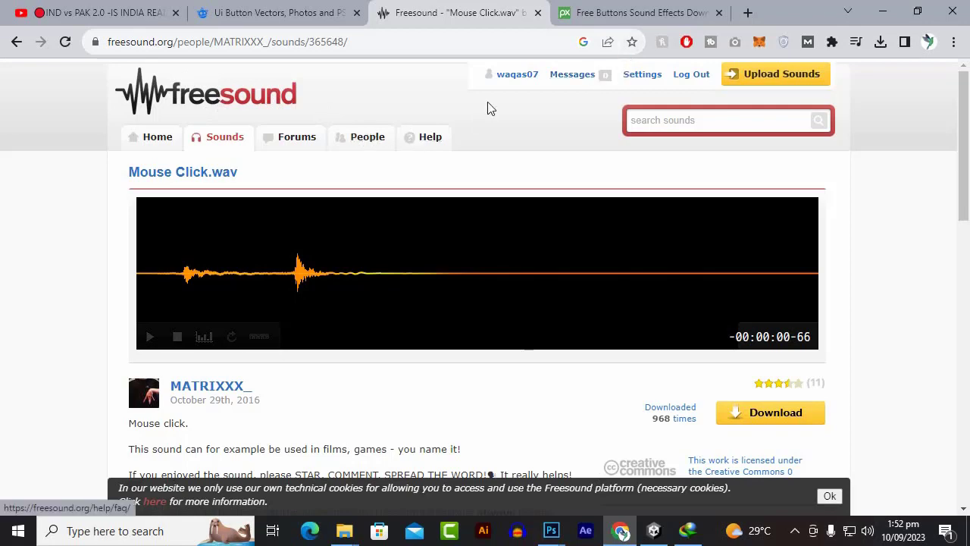
Step: Look over the Pixabay button sound effects and browse the Freepik search results for UI button designs
{"action": "left_click", "coordinate": [617, 12]}
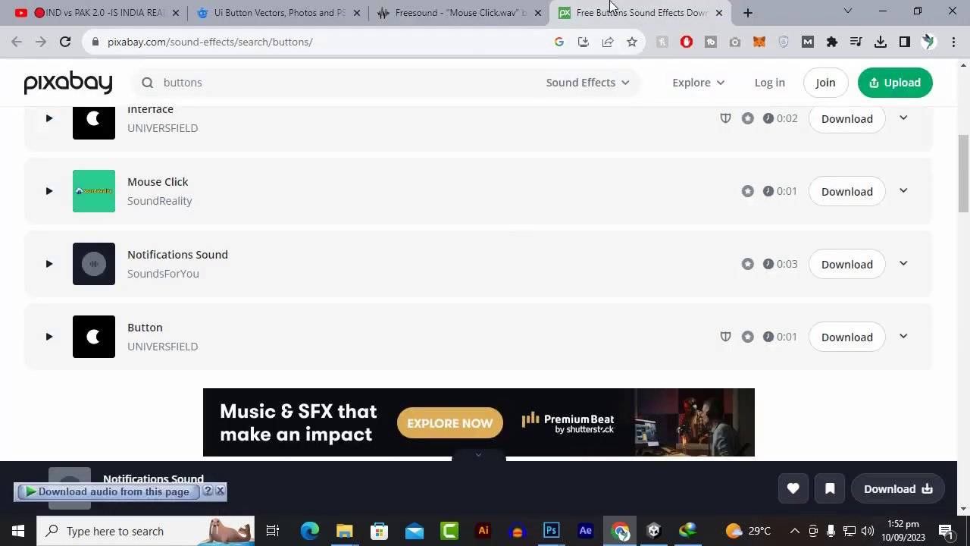
{"action": "left_click", "coordinate": [307, 14]}
{"action": "scroll", "coordinate": [341, 217], "scroll_direction": "down", "scroll_amount": 10}
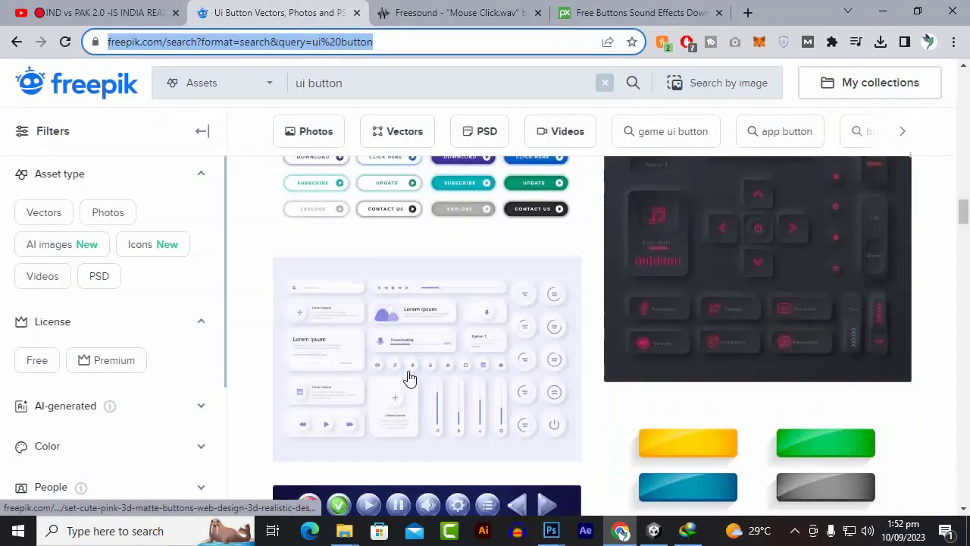
{"action": "scroll", "coordinate": [409, 377], "scroll_direction": "up", "scroll_amount": 12}
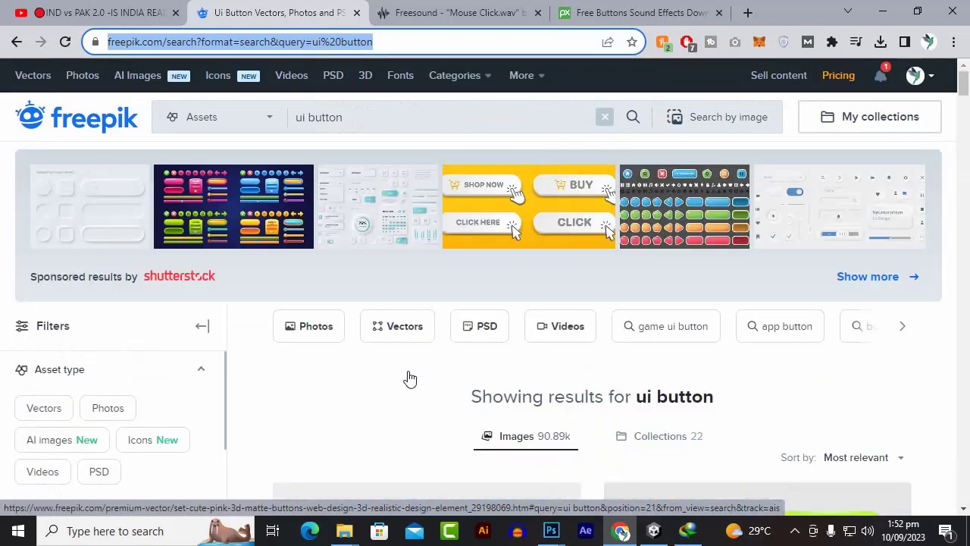
{"action": "scroll", "coordinate": [410, 376], "scroll_direction": "down", "scroll_amount": 10}
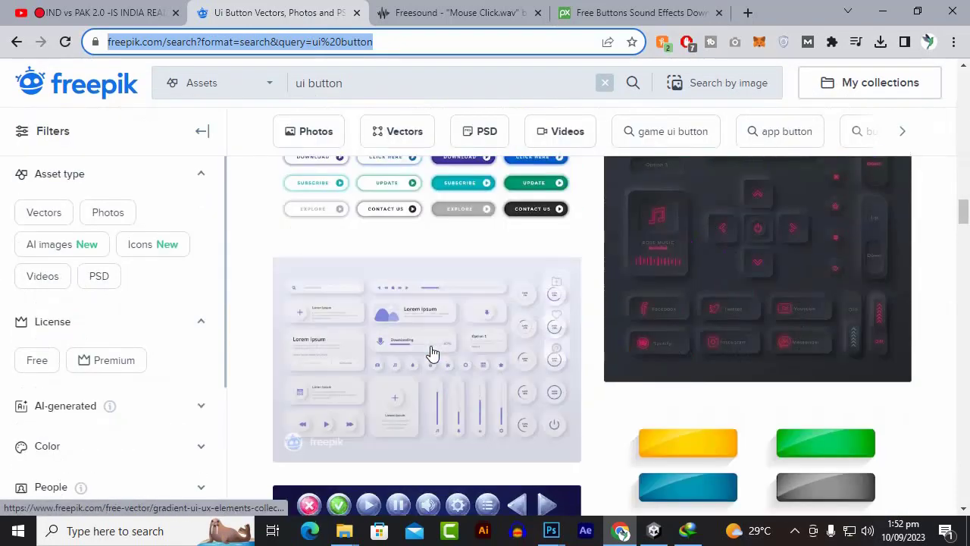
{"action": "scroll", "coordinate": [433, 349], "scroll_direction": "up", "scroll_amount": 5}
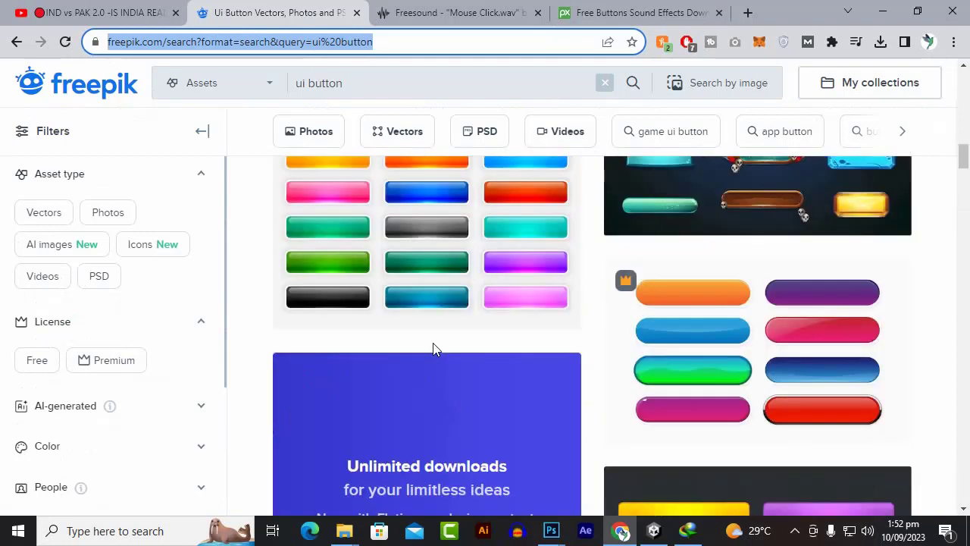
{"action": "scroll", "coordinate": [433, 349], "scroll_direction": "up", "scroll_amount": 6}
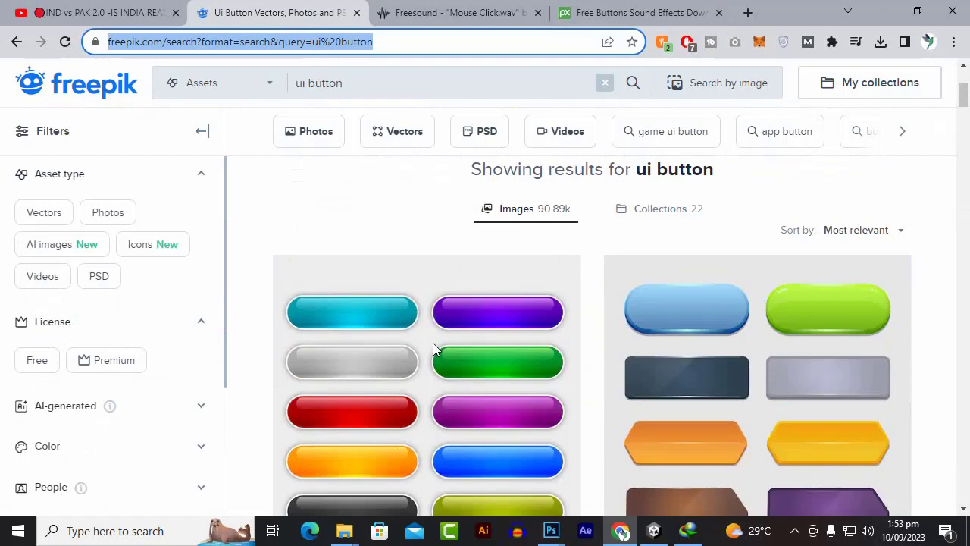
Step: Switch to Unity, widen the Hierarchy and expand the MainMenu scene to list its objects
{"action": "left_click", "coordinate": [883, 12]}
{"action": "left_click", "coordinate": [121, 136]}
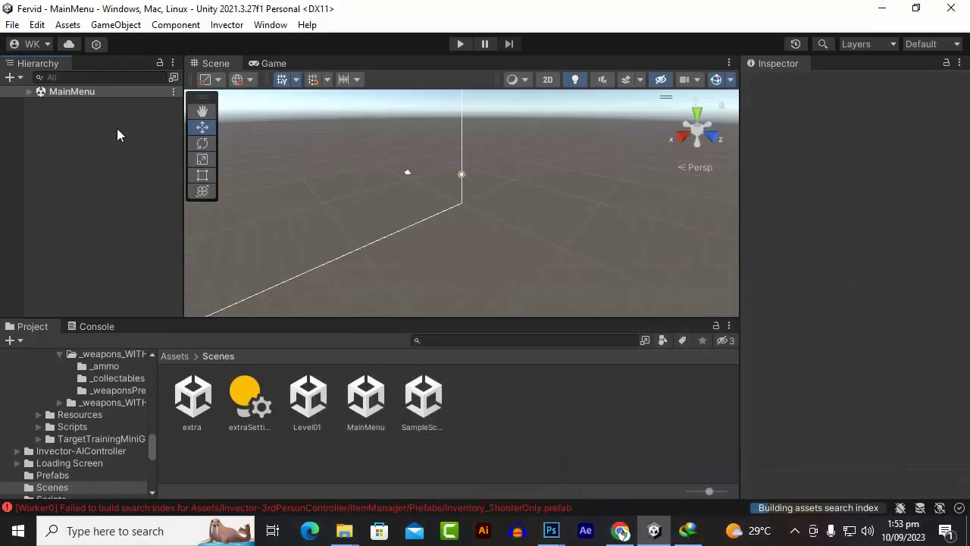
{"action": "left_click_drag", "start_coordinate": [182, 188], "coordinate": [227, 196]}
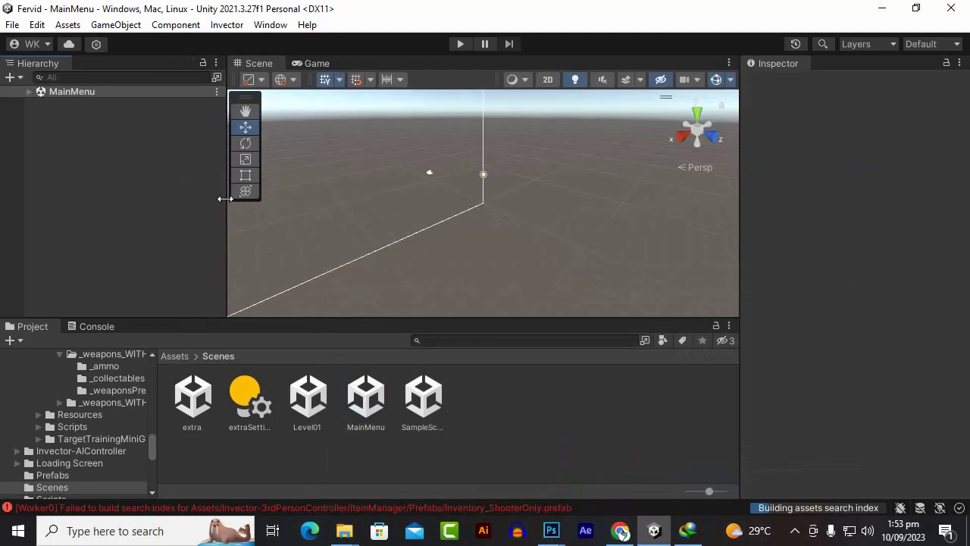
{"action": "left_click", "coordinate": [87, 92]}
{"action": "left_click", "coordinate": [28, 92]}
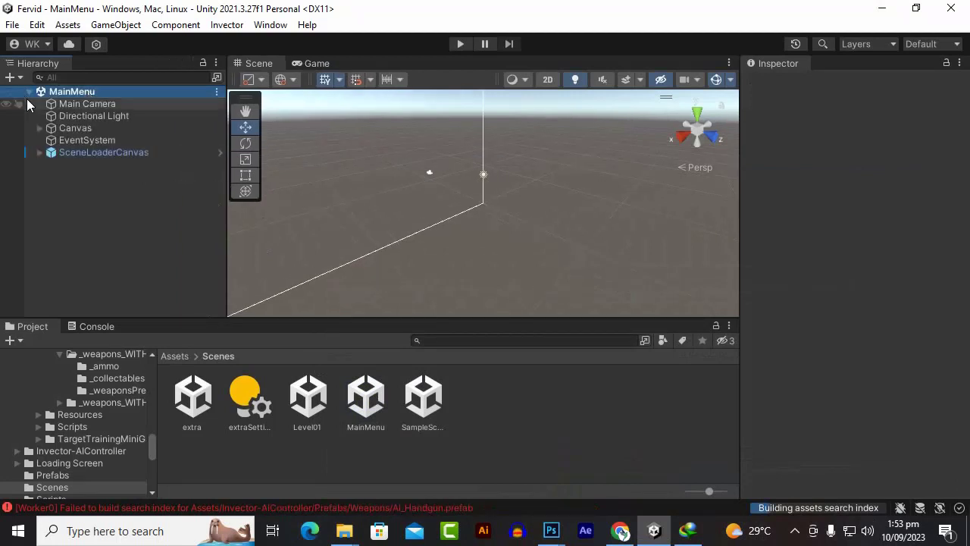
Step: Inspect the SceneLoaderCanvas object and delete the old Canvas from the MainMenu scene
{"action": "left_click", "coordinate": [97, 154]}
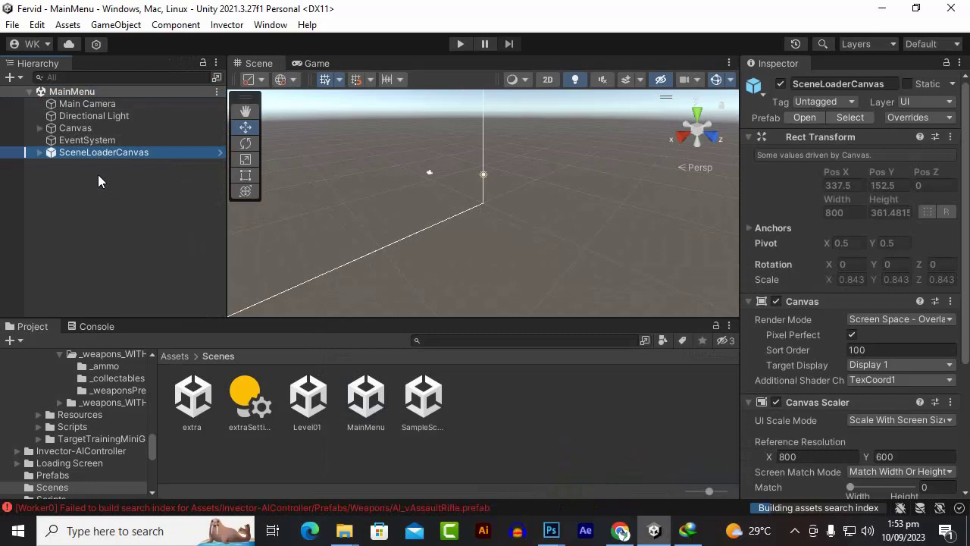
{"action": "left_click", "coordinate": [139, 211]}
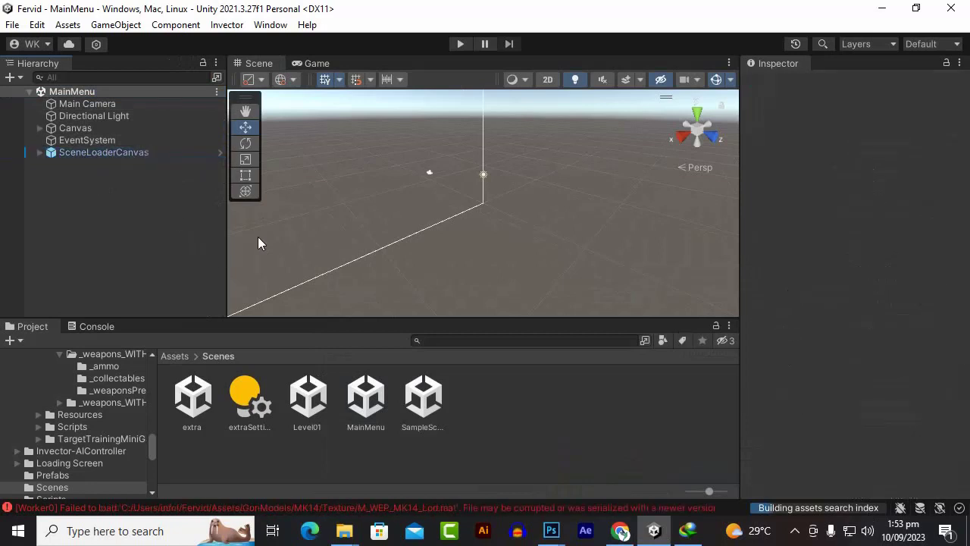
{"action": "left_click", "coordinate": [122, 153]}
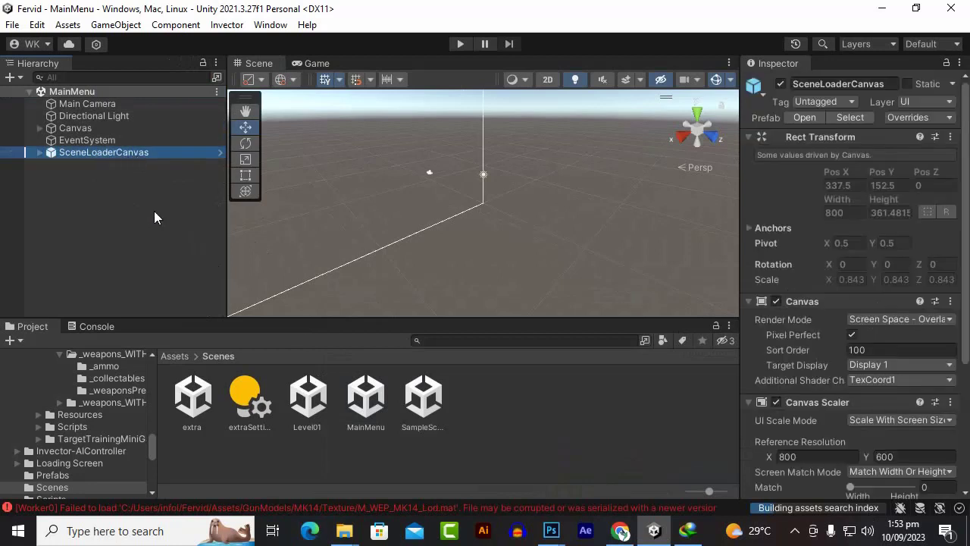
{"action": "left_click", "coordinate": [130, 178]}
{"action": "left_click", "coordinate": [83, 128]}
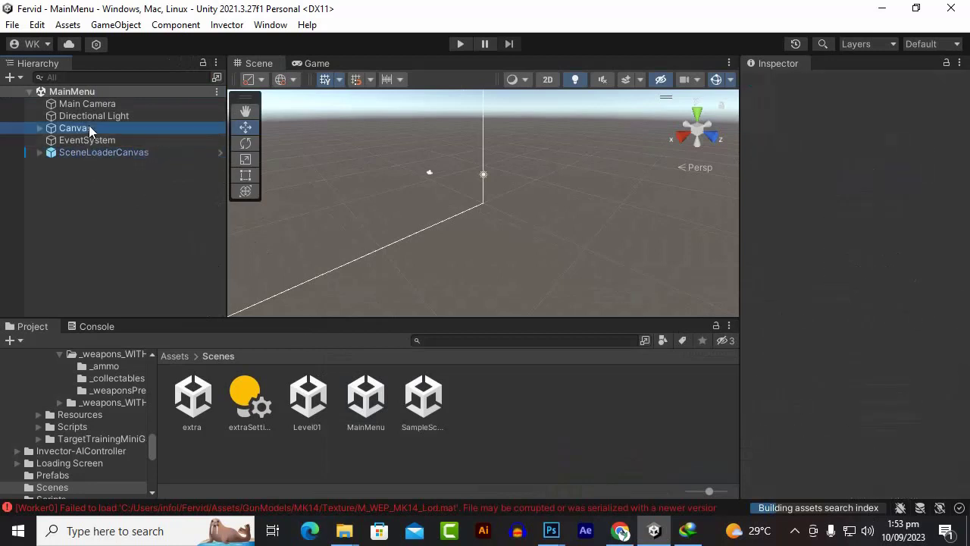
{"action": "key", "text": "Delete"}
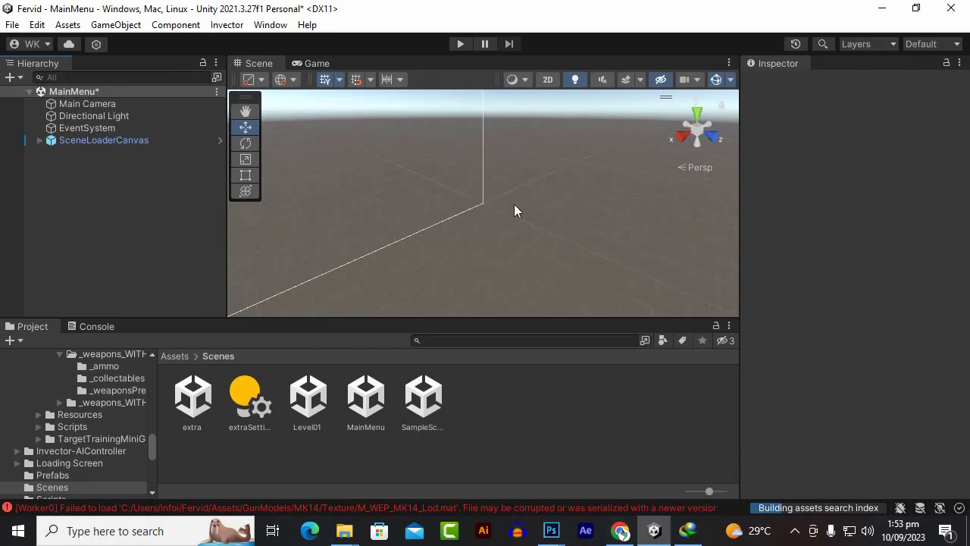
Step: Switch the Scene view to 2D and set the Game view resolution to Full HD (1920x1080)
{"action": "left_click", "coordinate": [549, 80]}
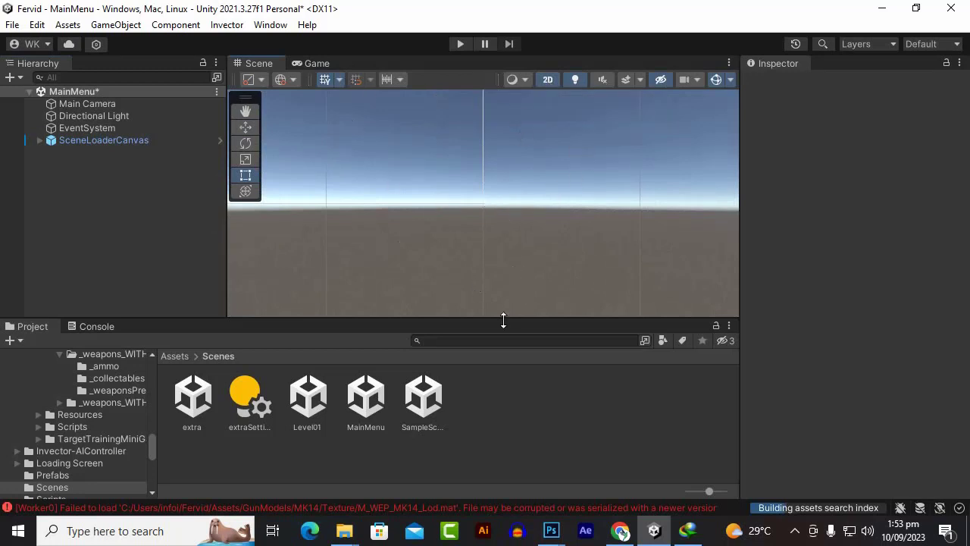
{"action": "left_click_drag", "start_coordinate": [507, 321], "coordinate": [501, 336]}
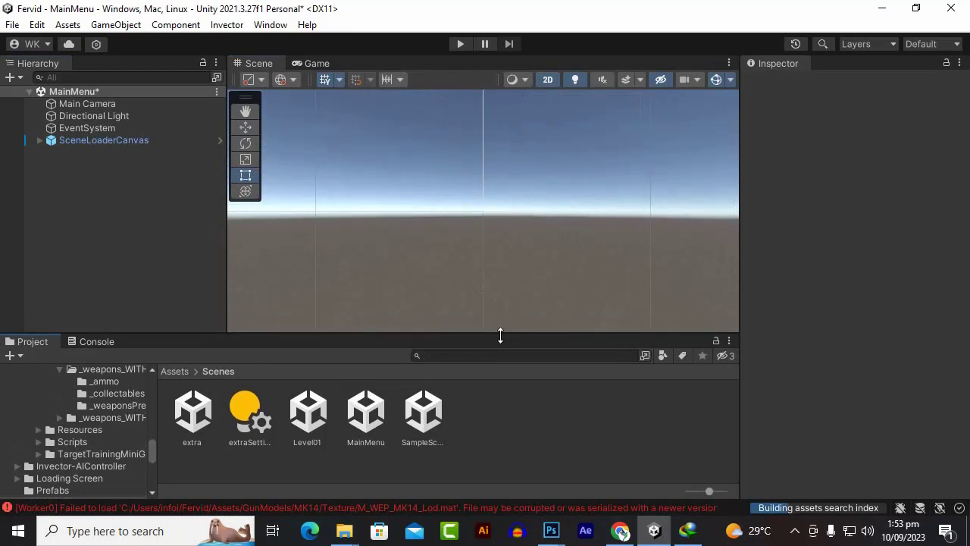
{"action": "left_click", "coordinate": [312, 64]}
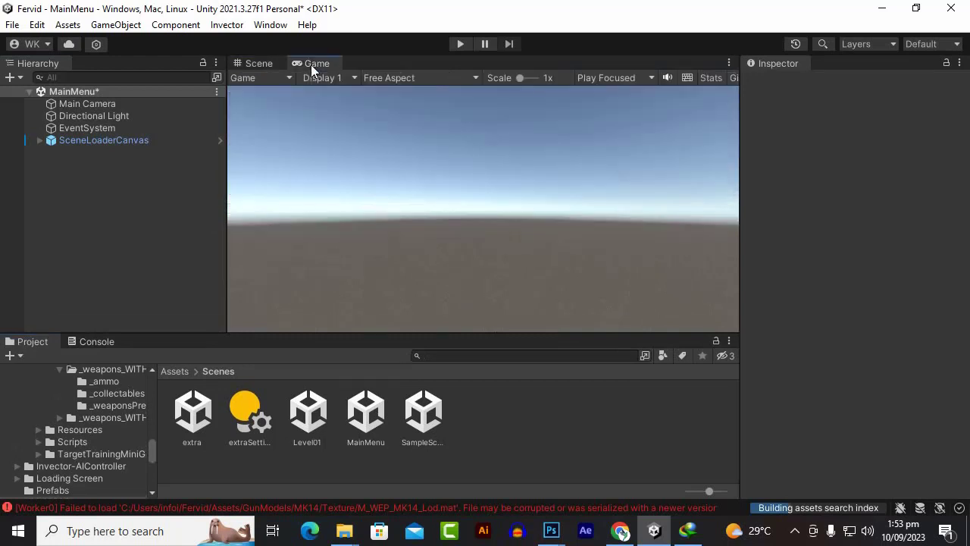
{"action": "left_click", "coordinate": [412, 81]}
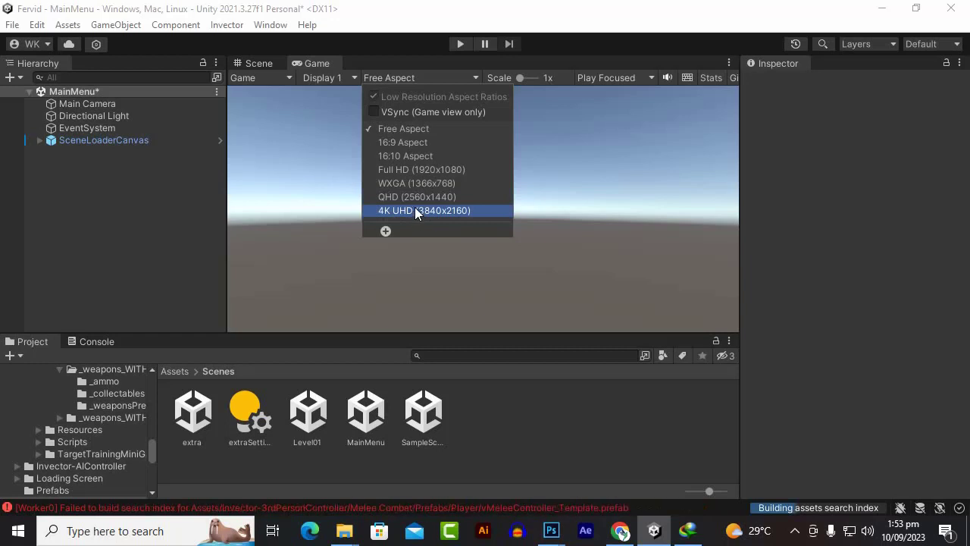
{"action": "left_click", "coordinate": [432, 169]}
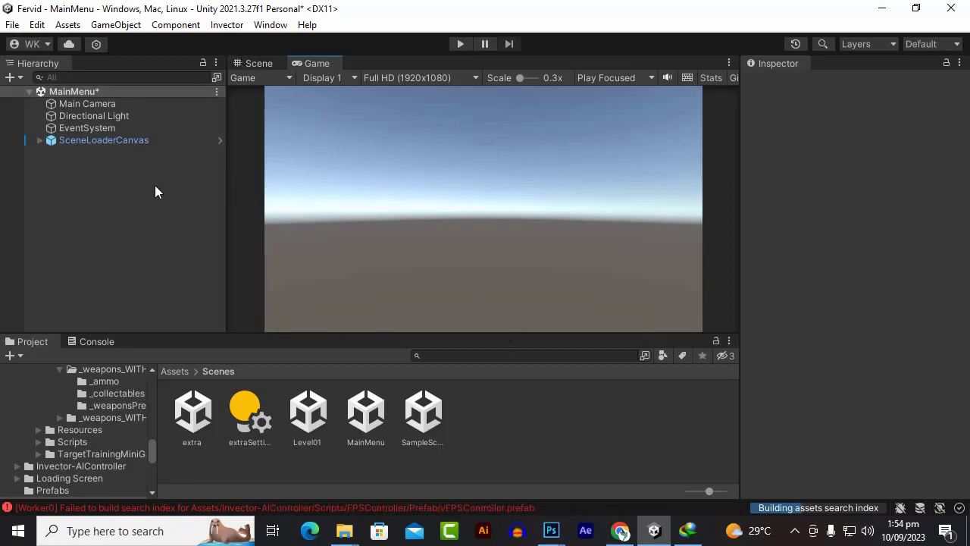
Step: Add a new UI Canvas to the MainMenu scene and display its whole outline in the Scene view
{"action": "right_click", "coordinate": [97, 184]}
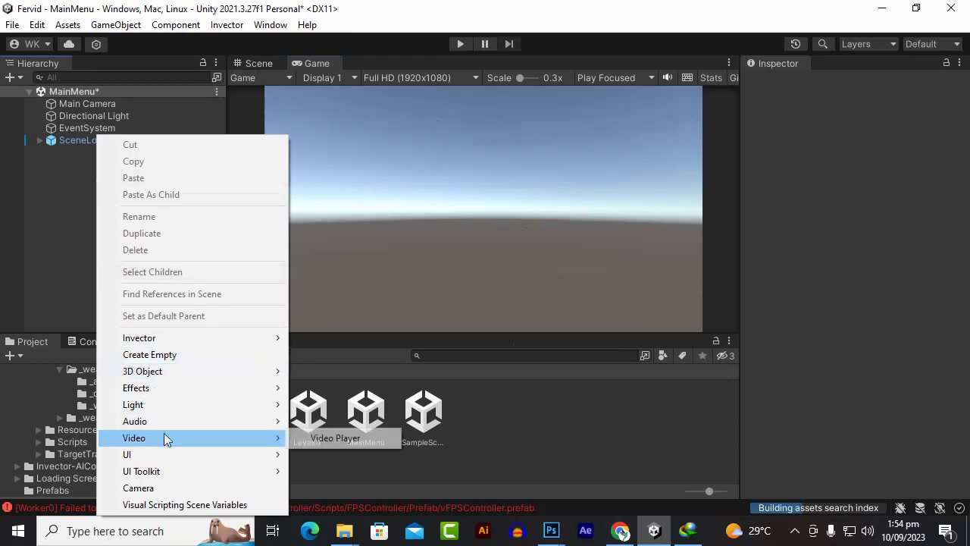
{"action": "mouse_move", "coordinate": [205, 429]}
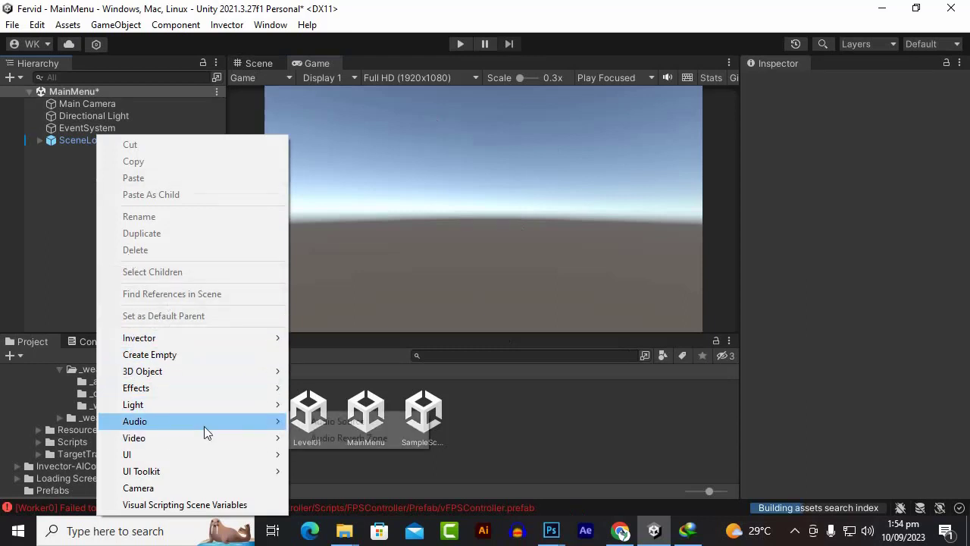
{"action": "mouse_move", "coordinate": [193, 456]}
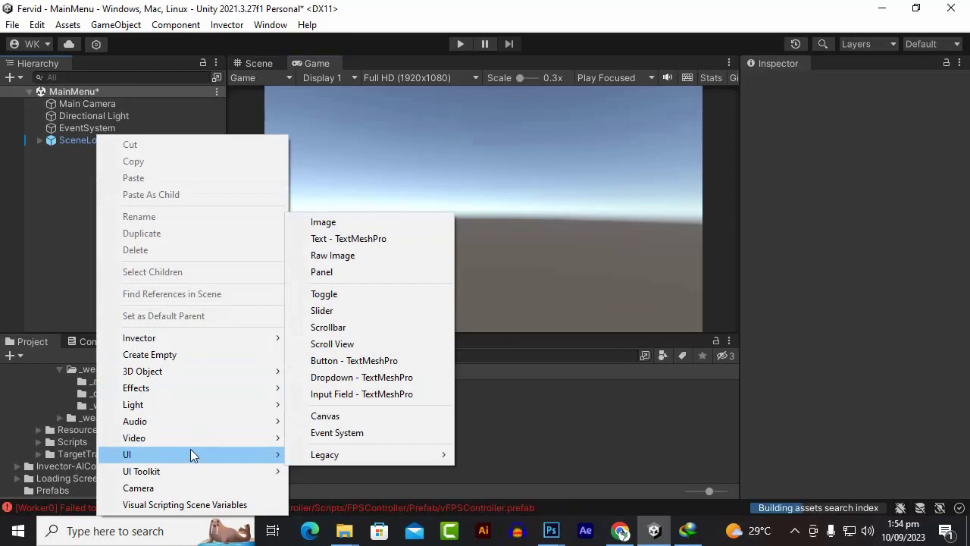
{"action": "left_click", "coordinate": [389, 422]}
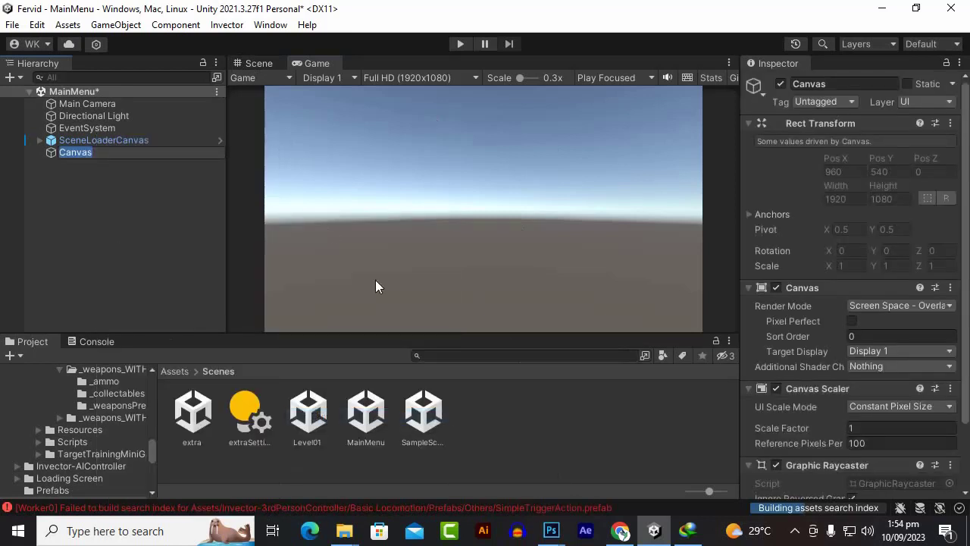
{"action": "left_click", "coordinate": [258, 63]}
{"action": "scroll", "coordinate": [511, 273], "scroll_direction": "down", "scroll_amount": 3}
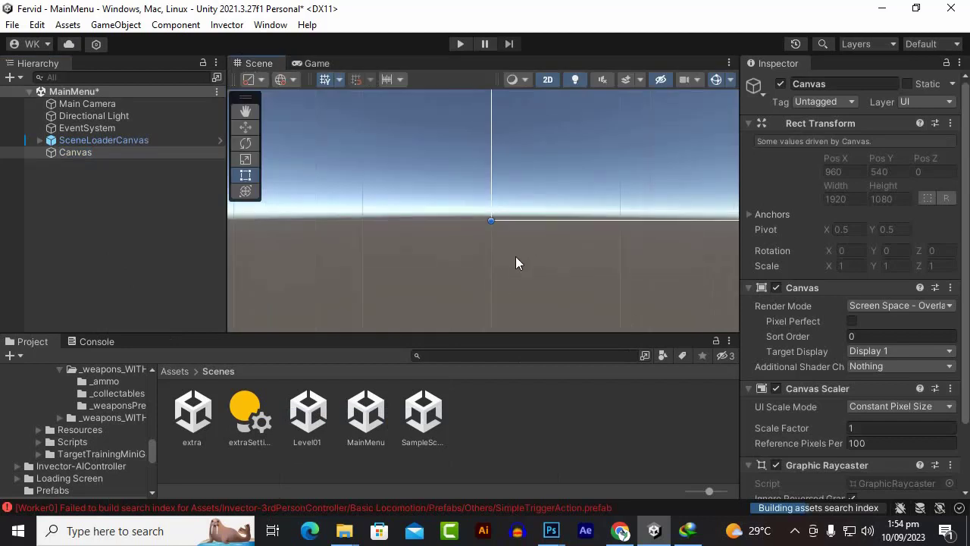
{"action": "scroll", "coordinate": [303, 197], "scroll_direction": "down", "scroll_amount": 2}
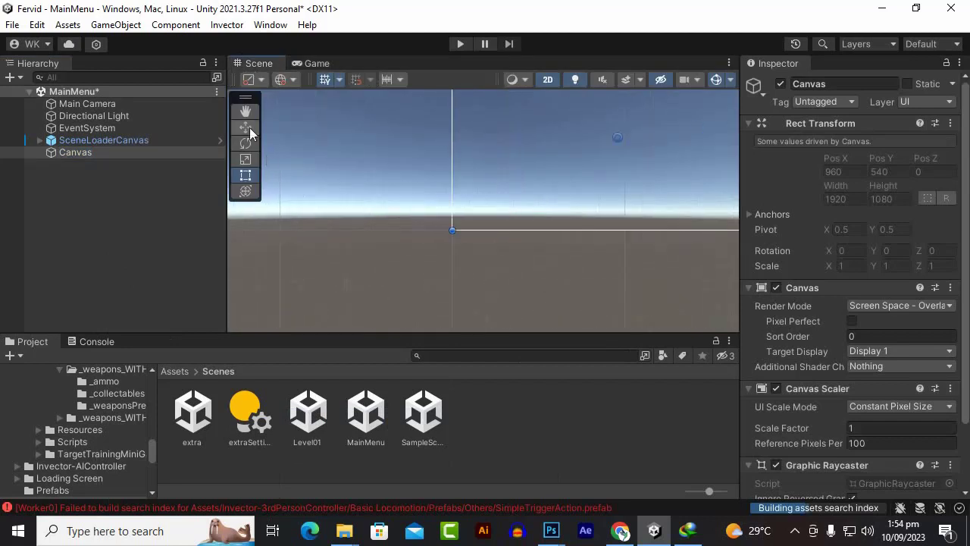
{"action": "scroll", "coordinate": [310, 250], "scroll_direction": "down", "scroll_amount": 3}
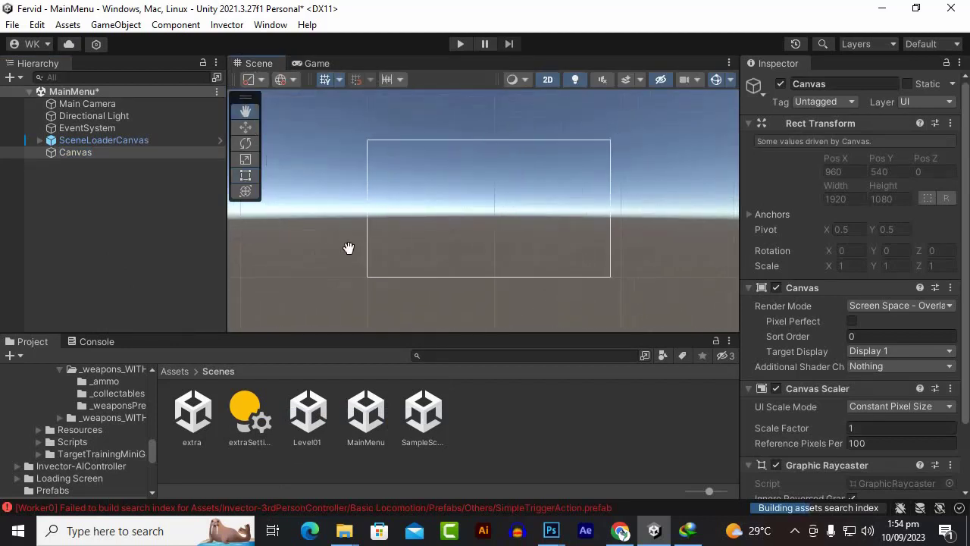
{"action": "scroll", "coordinate": [402, 238], "scroll_direction": "up", "scroll_amount": 2}
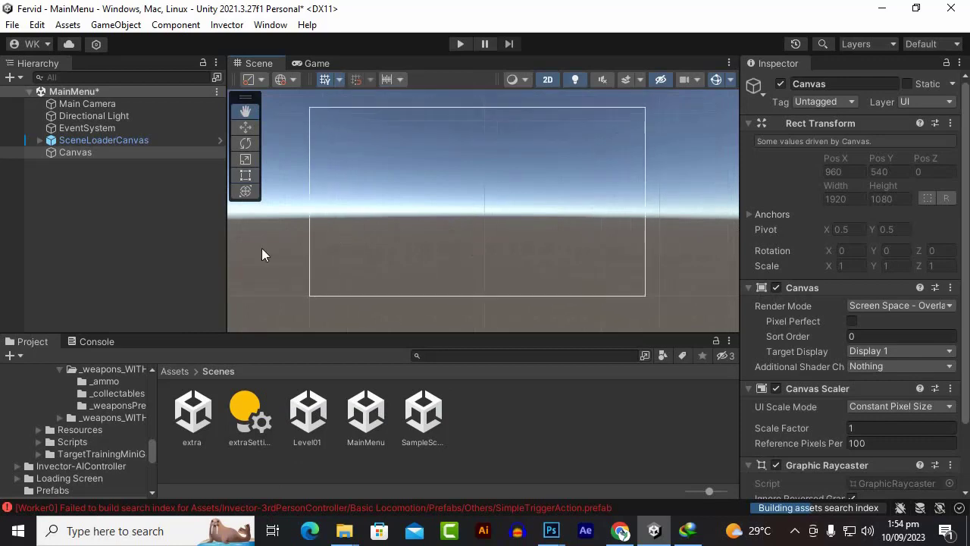
Step: Keep the new Canvas's render mode at Screen Space - Overlay and set its UI Scale Mode to Scale With Screen Size
{"action": "left_click", "coordinate": [56, 210]}
{"action": "left_click", "coordinate": [79, 153]}
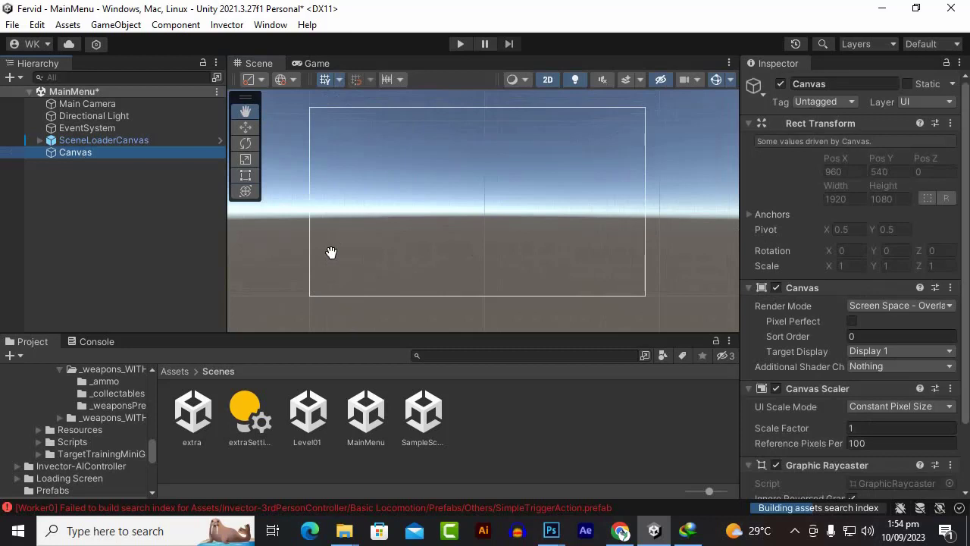
{"action": "left_click", "coordinate": [881, 307]}
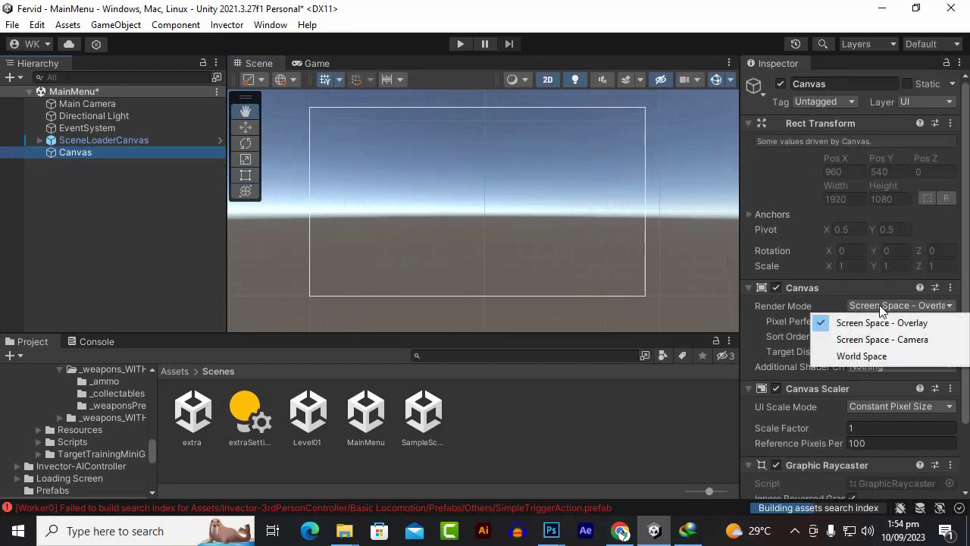
{"action": "left_click", "coordinate": [826, 322]}
{"action": "scroll", "coordinate": [828, 339], "scroll_direction": "down", "scroll_amount": 3}
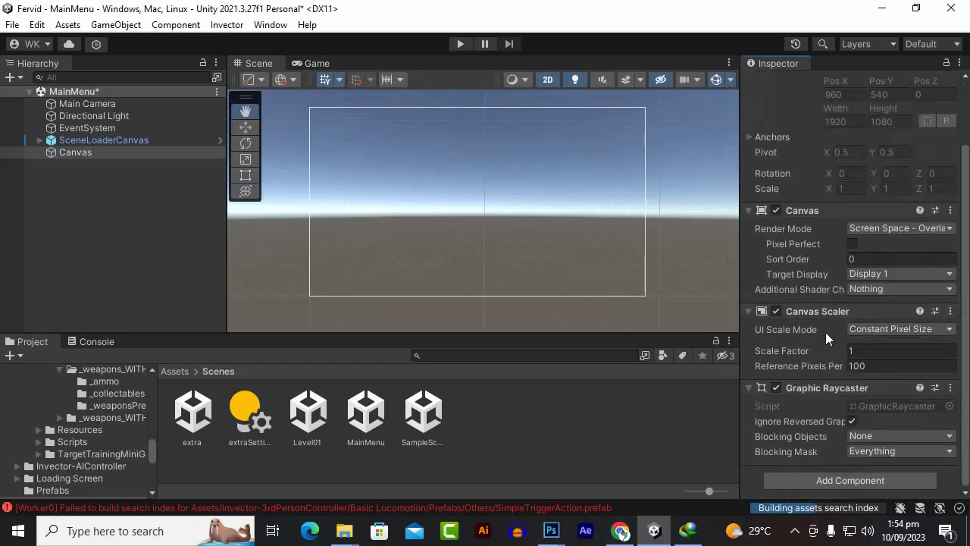
{"action": "left_click", "coordinate": [864, 334]}
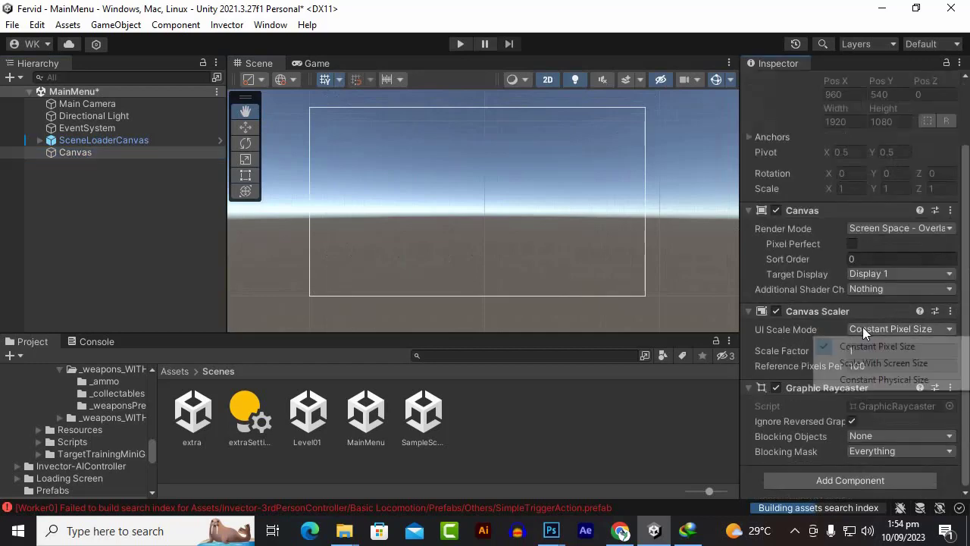
{"action": "left_click", "coordinate": [843, 364]}
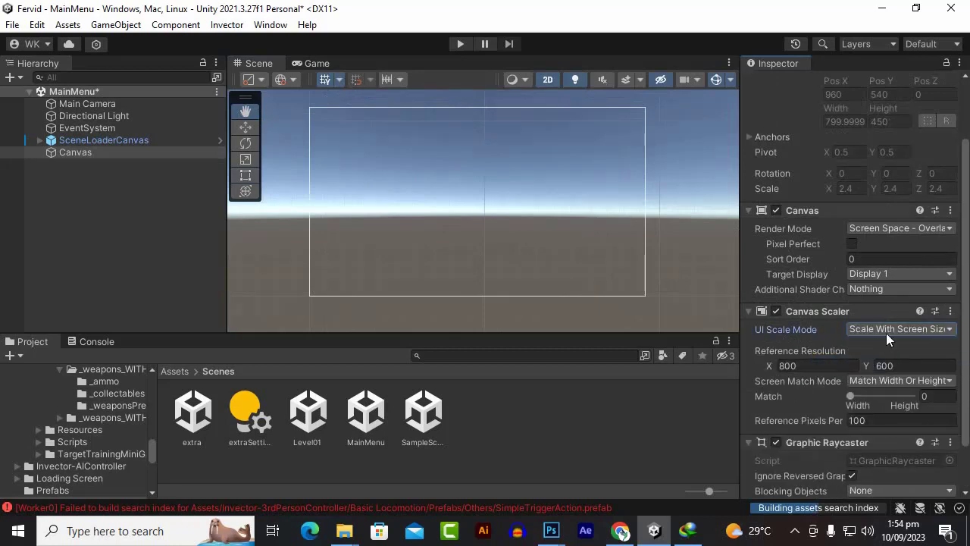
Step: Set the Canvas Scaler's Reference Resolution to X 1920 and Y 1080
{"action": "left_click", "coordinate": [818, 366]}
{"action": "left_click", "coordinate": [925, 366]}
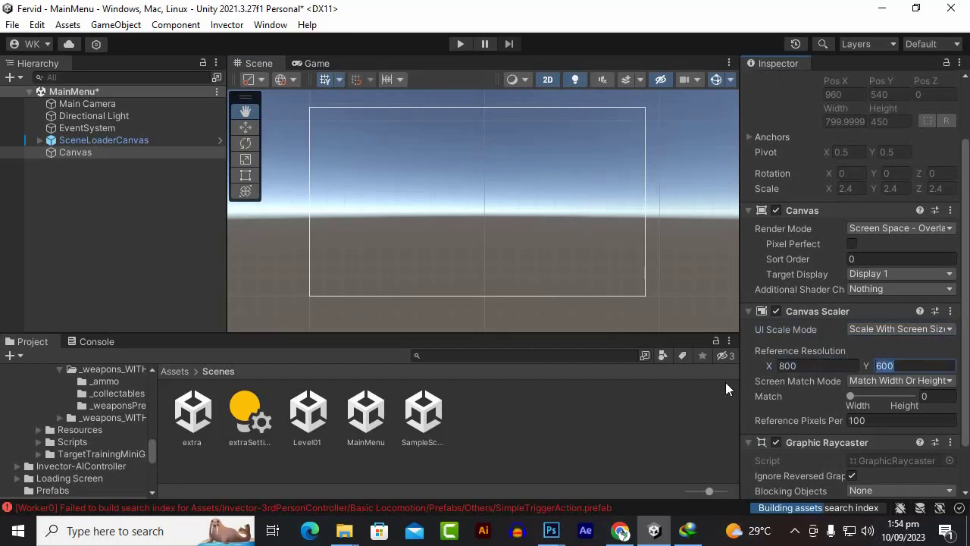
{"action": "left_click", "coordinate": [816, 365]}
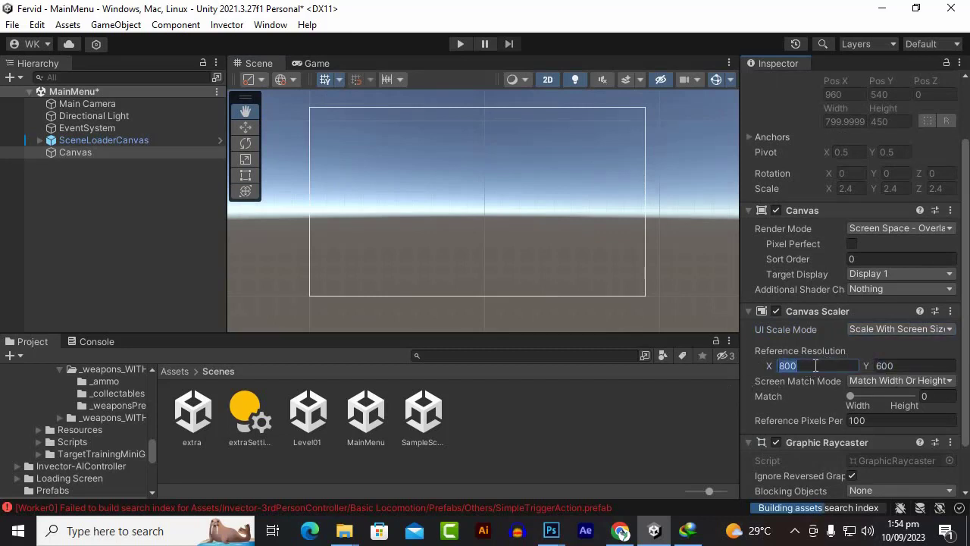
{"action": "type", "text": "1920"}
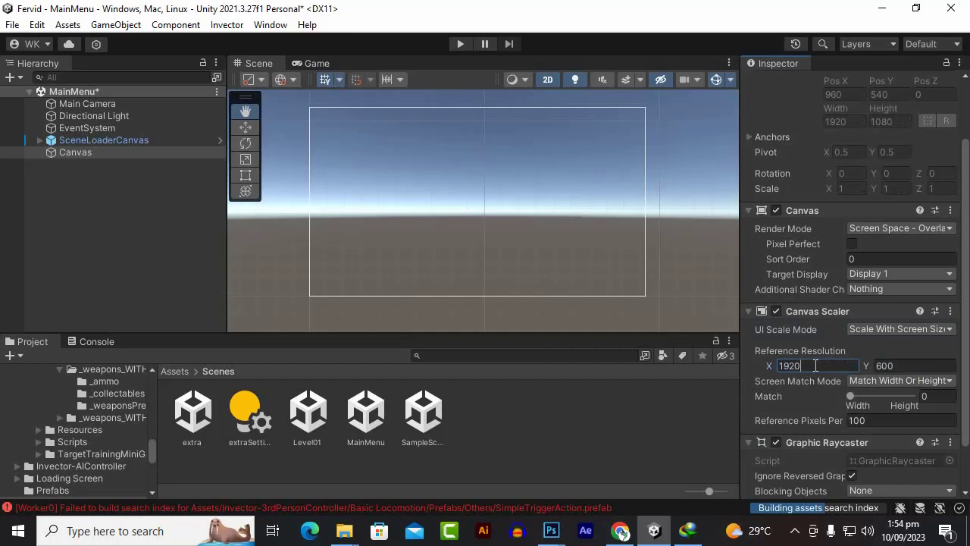
{"action": "left_click", "coordinate": [902, 366]}
{"action": "type", "text": "10"}
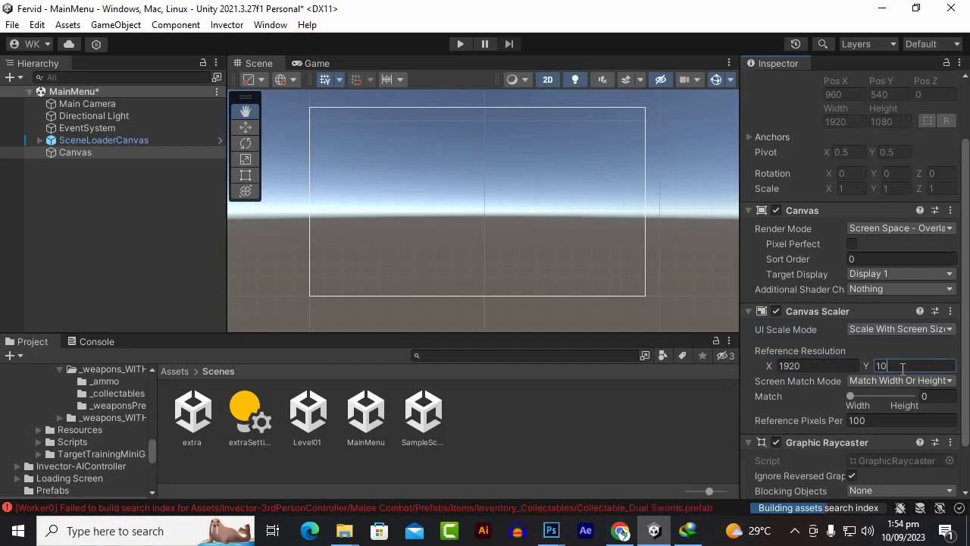
{"action": "type", "text": "80"}
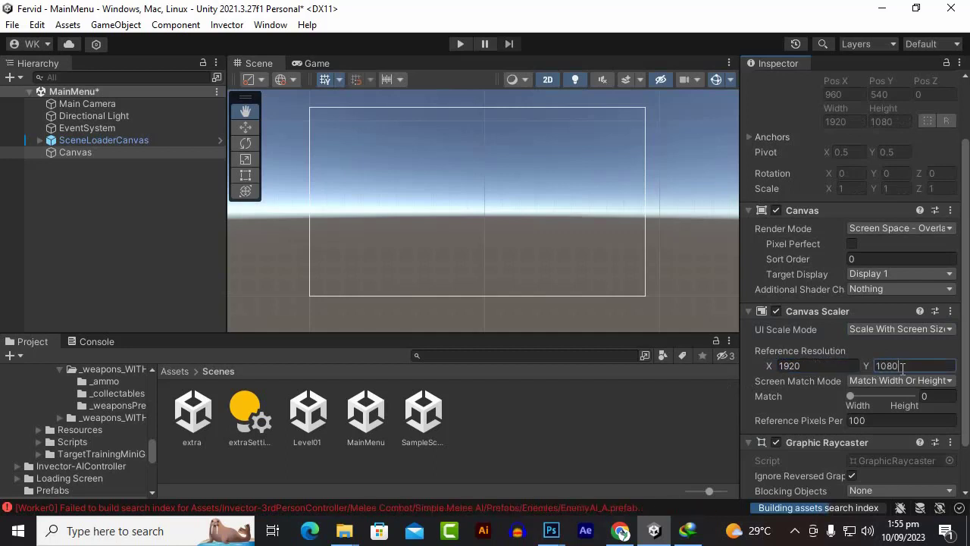
{"action": "scroll", "coordinate": [555, 230], "scroll_direction": "down", "scroll_amount": 3}
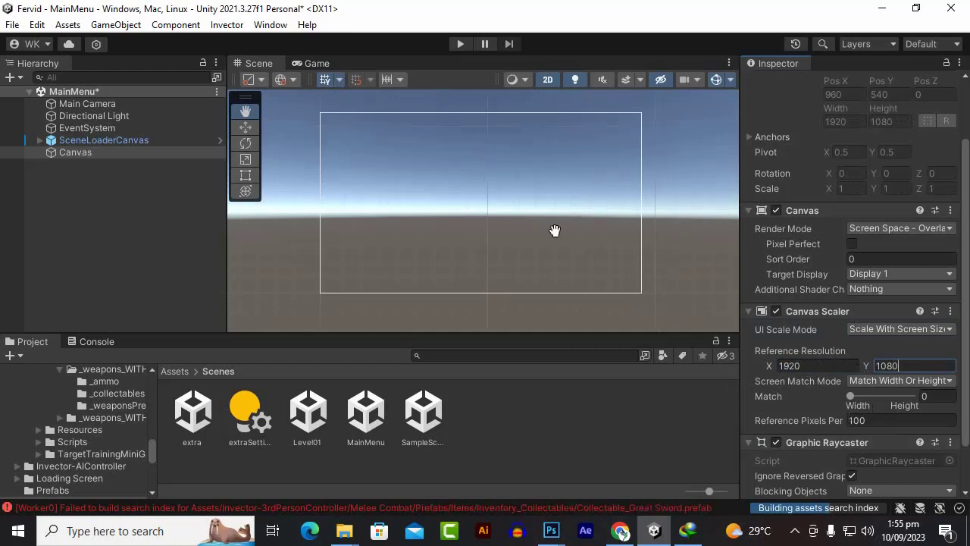
{"action": "scroll", "coordinate": [555, 230], "scroll_direction": "up", "scroll_amount": 3}
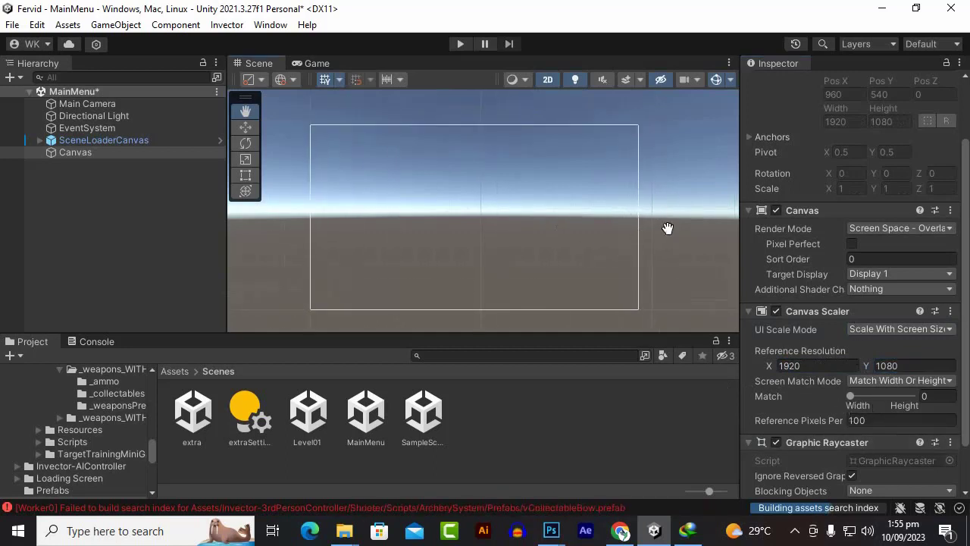
{"action": "left_click", "coordinate": [876, 329]}
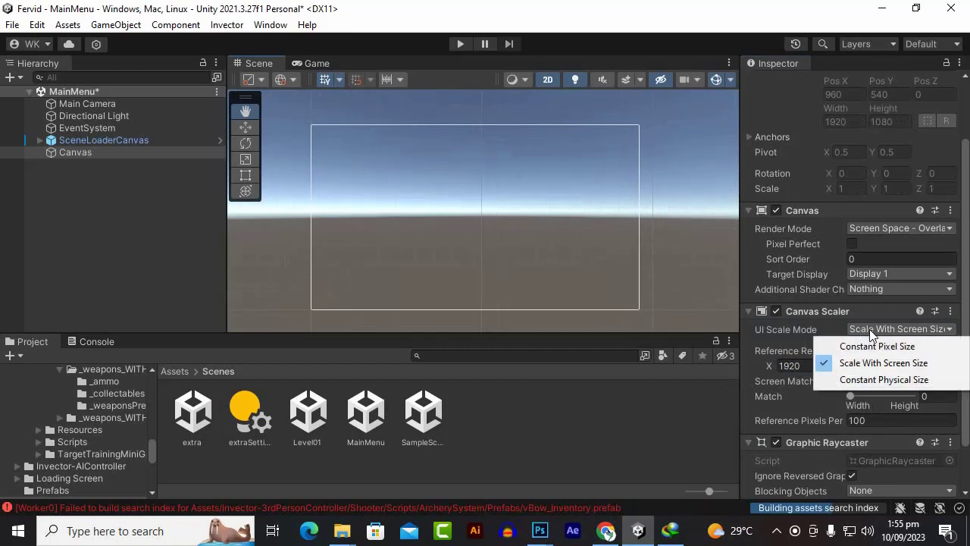
{"action": "left_click", "coordinate": [579, 23]}
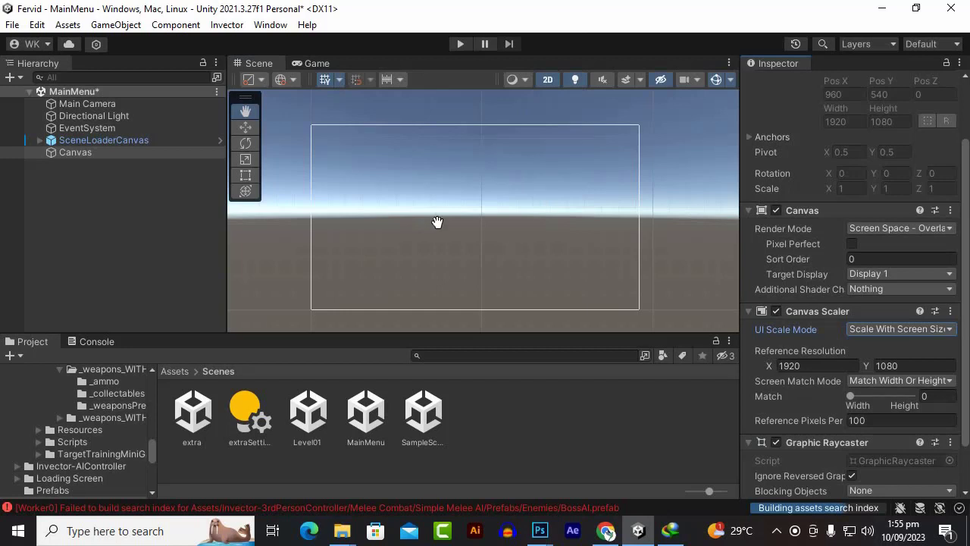
{"action": "left_click", "coordinate": [15, 222]}
{"action": "left_click", "coordinate": [106, 154]}
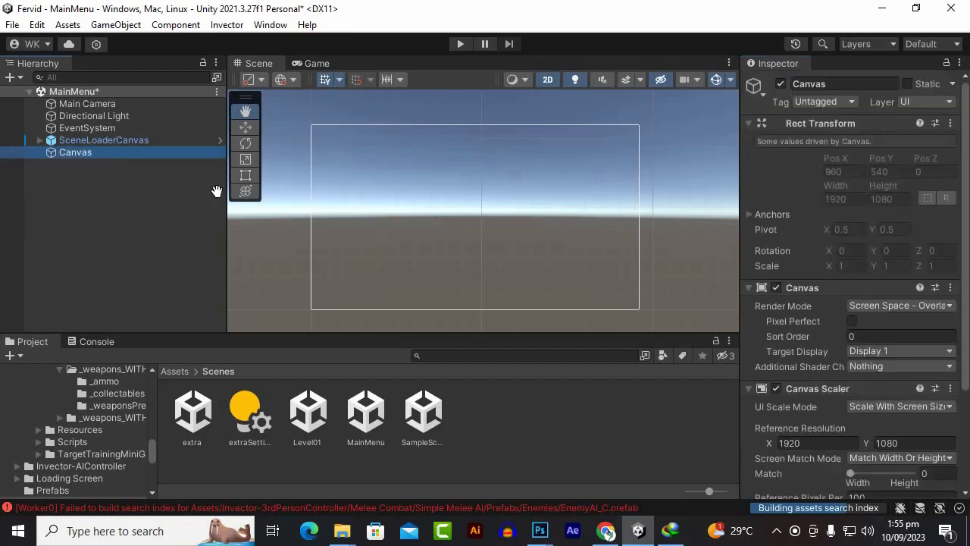
{"action": "left_click", "coordinate": [195, 229]}
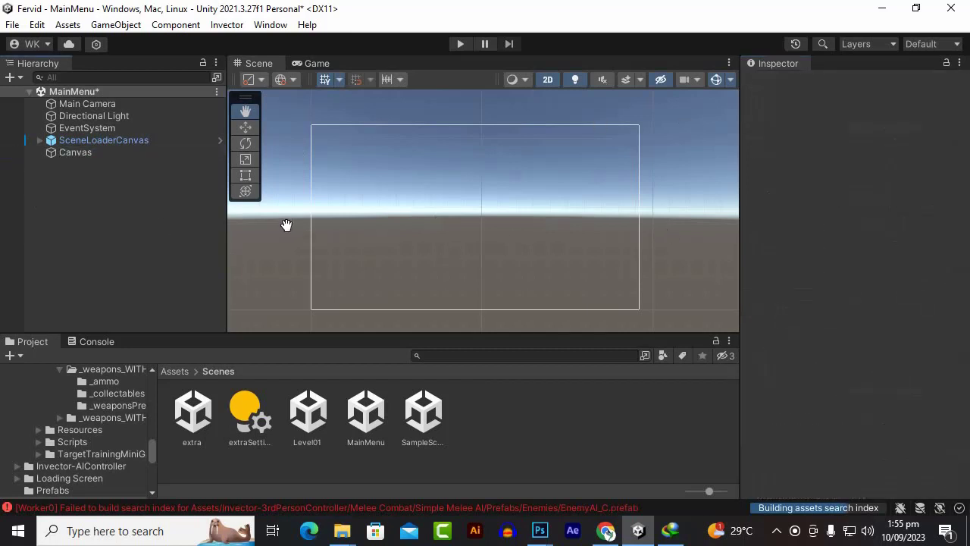
{"action": "left_click", "coordinate": [94, 154]}
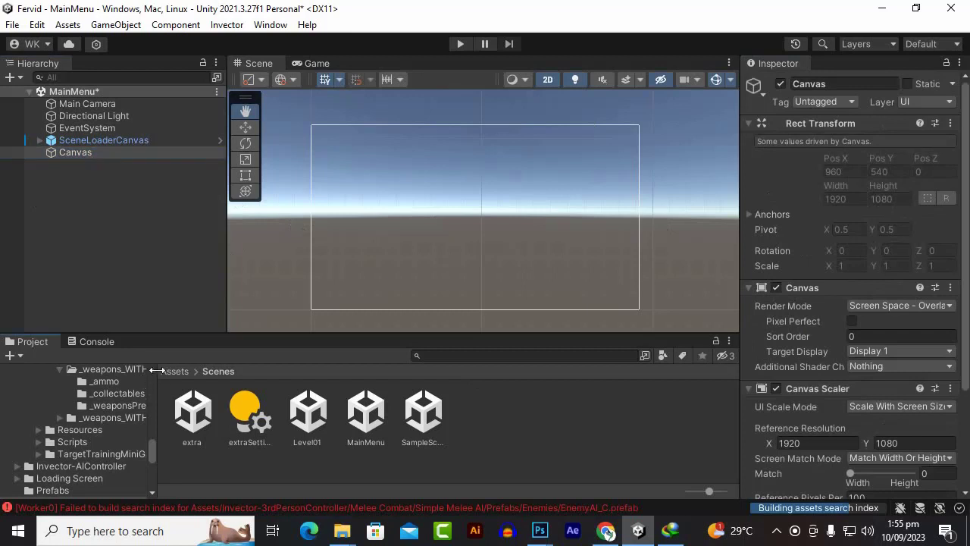
Step: Enlarge the Project panel and open the Textures folder under Assets
{"action": "left_click", "coordinate": [175, 370]}
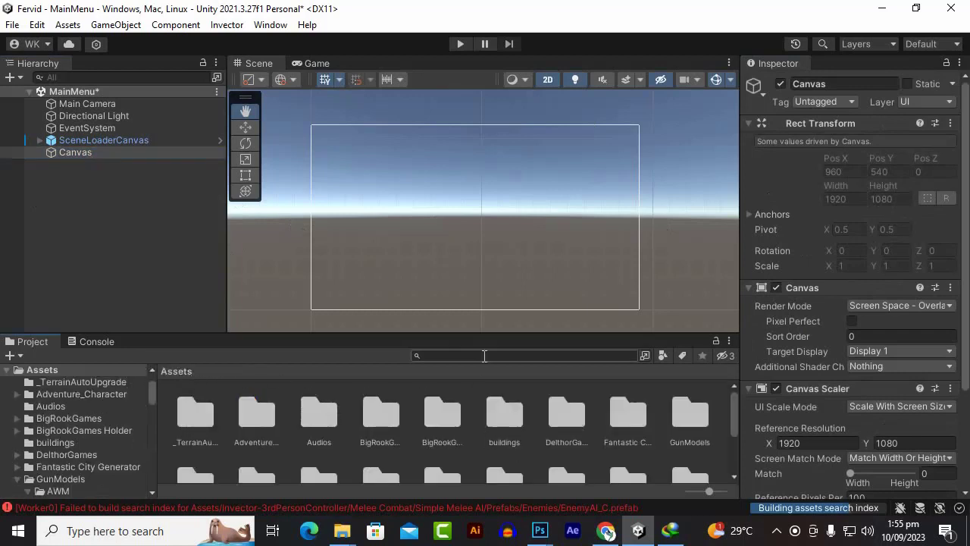
{"action": "left_click_drag", "start_coordinate": [489, 335], "coordinate": [490, 314]}
{"action": "scroll", "coordinate": [491, 432], "scroll_direction": "down", "scroll_amount": 3}
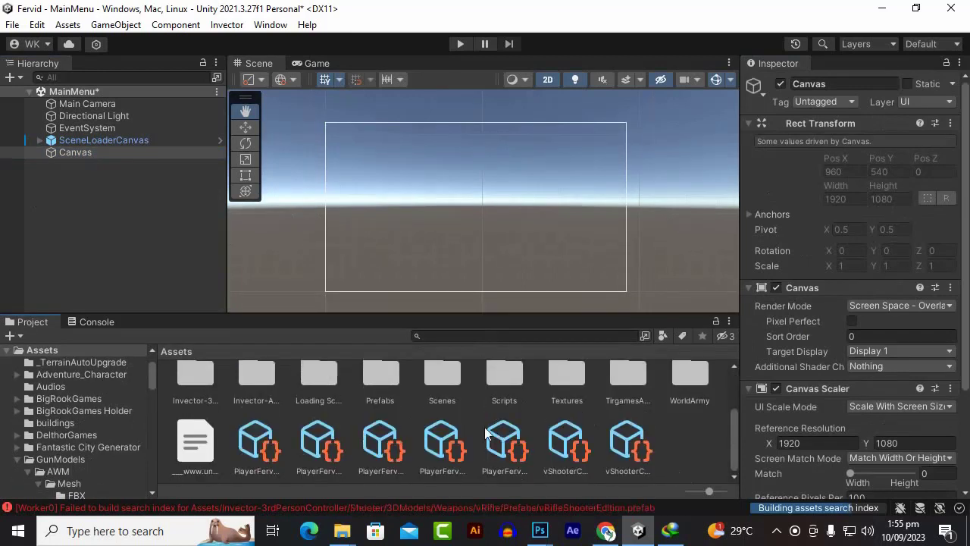
{"action": "left_click", "coordinate": [441, 384]}
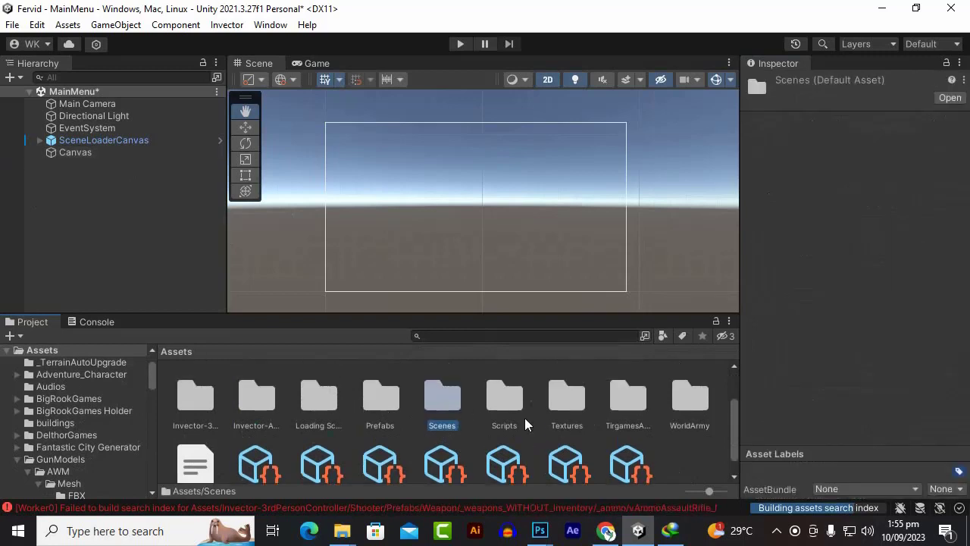
{"action": "left_click", "coordinate": [569, 398]}
{"action": "double_click", "coordinate": [569, 398]}
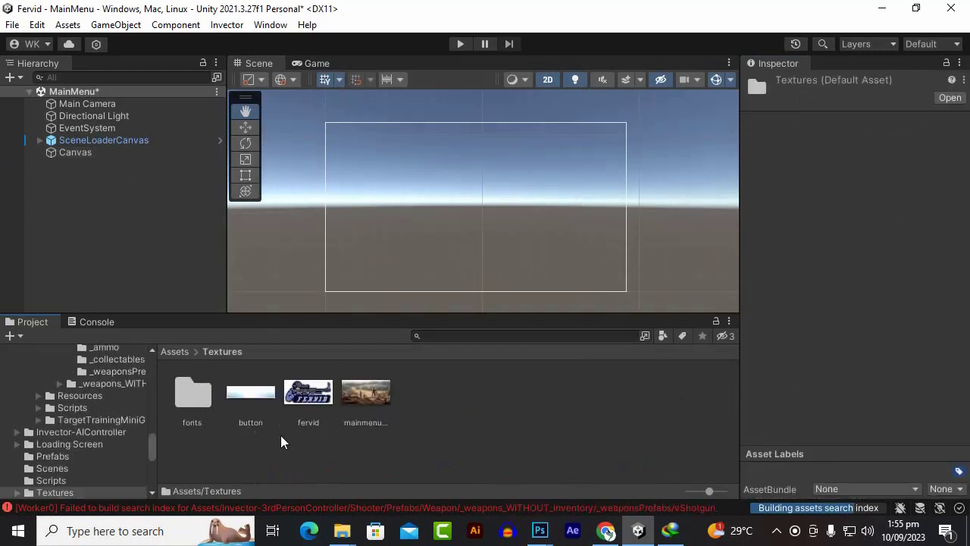
{"action": "left_click", "coordinate": [379, 406]}
{"action": "left_click", "coordinate": [519, 427]}
Step: Convert the button, fervid and main menu background textures to the Sprite (2D and UI) texture type and apply the import settings
{"action": "left_click", "coordinate": [241, 403]}
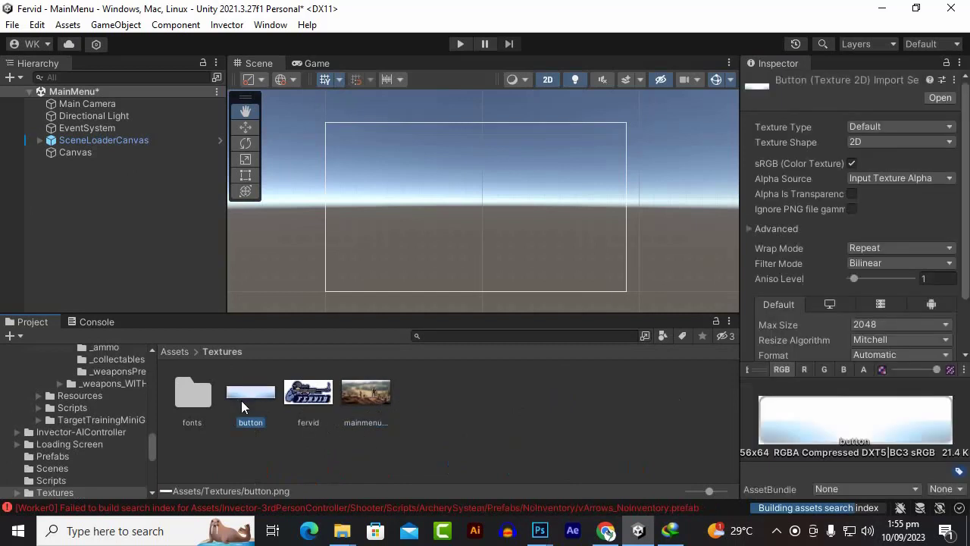
{"action": "left_click", "coordinate": [458, 433]}
{"action": "left_click", "coordinate": [247, 401]}
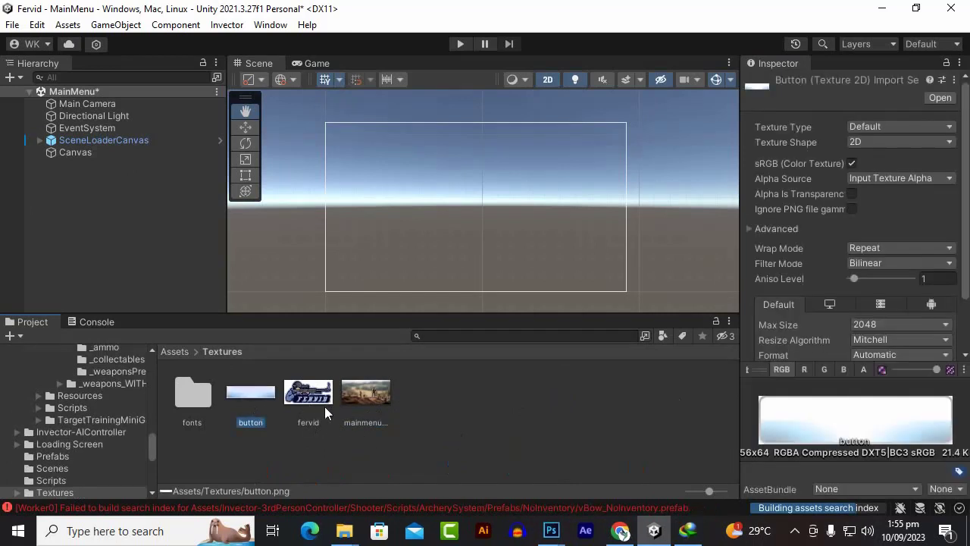
{"action": "left_click", "coordinate": [316, 396], "text": "ctrl"}
{"action": "left_click", "coordinate": [352, 397], "text": "ctrl"}
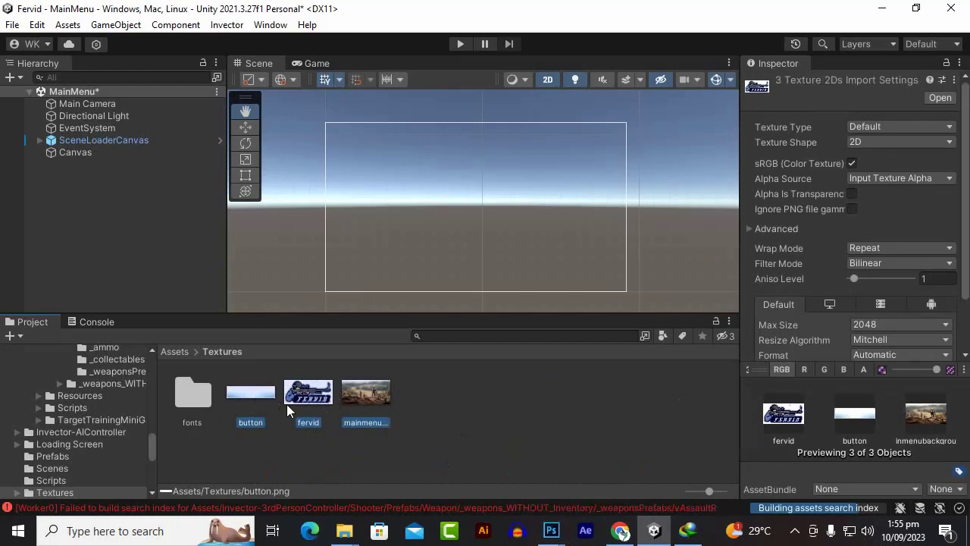
{"action": "left_click", "coordinate": [876, 128]}
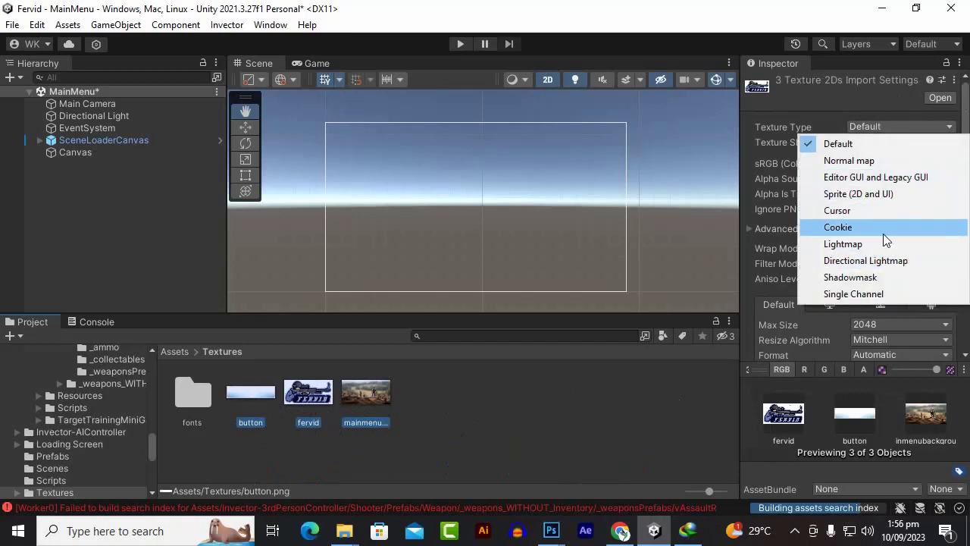
{"action": "left_click", "coordinate": [858, 194]}
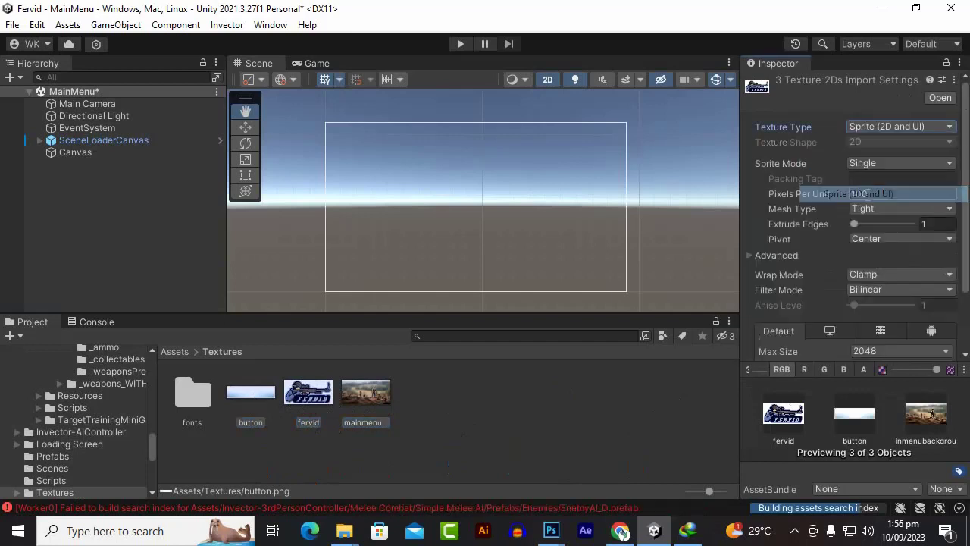
{"action": "scroll", "coordinate": [893, 131], "scroll_direction": "down", "scroll_amount": 2}
{"action": "scroll", "coordinate": [893, 132], "scroll_direction": "down", "scroll_amount": 1}
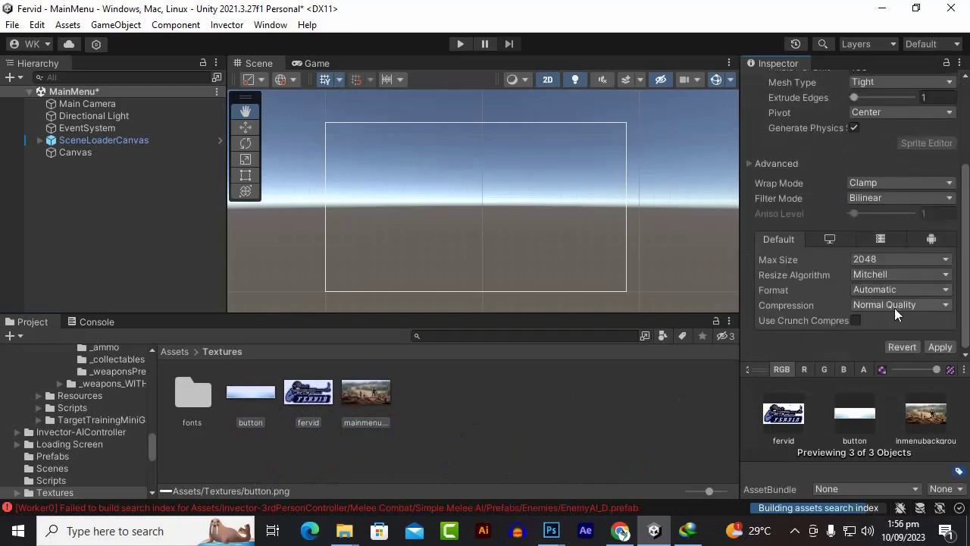
{"action": "left_click", "coordinate": [941, 348]}
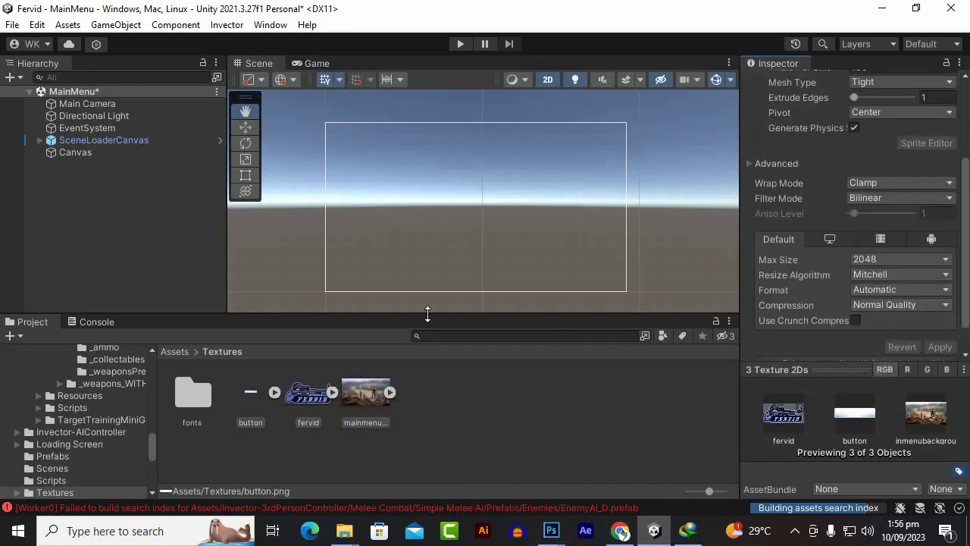
{"action": "left_click", "coordinate": [450, 410]}
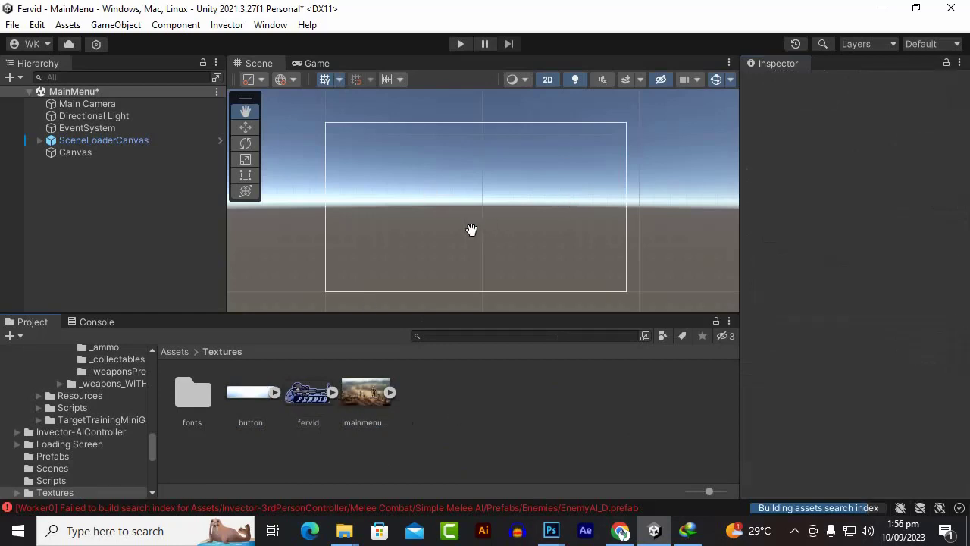
Step: Add a UI Panel as a child of the Canvas and name it MainPanel
{"action": "left_click", "coordinate": [66, 152]}
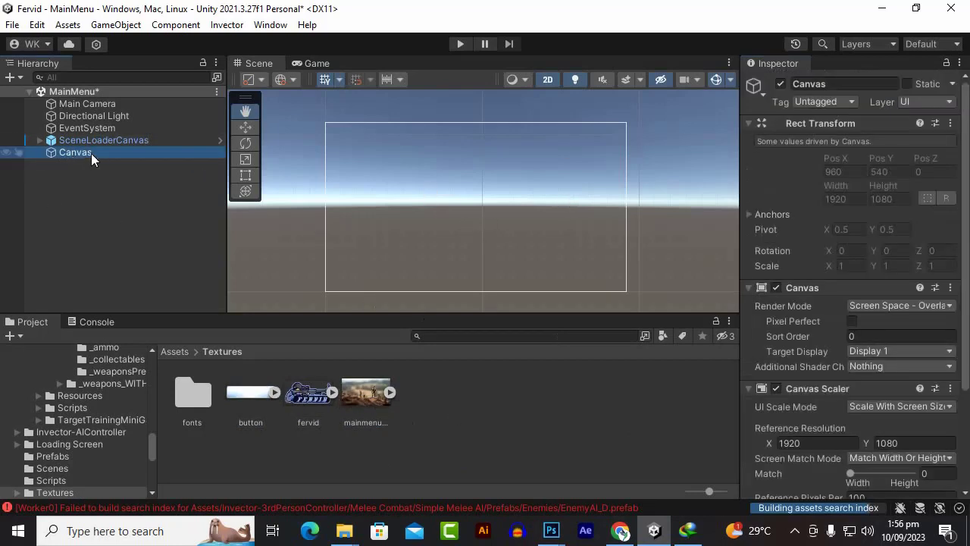
{"action": "right_click", "coordinate": [91, 153]}
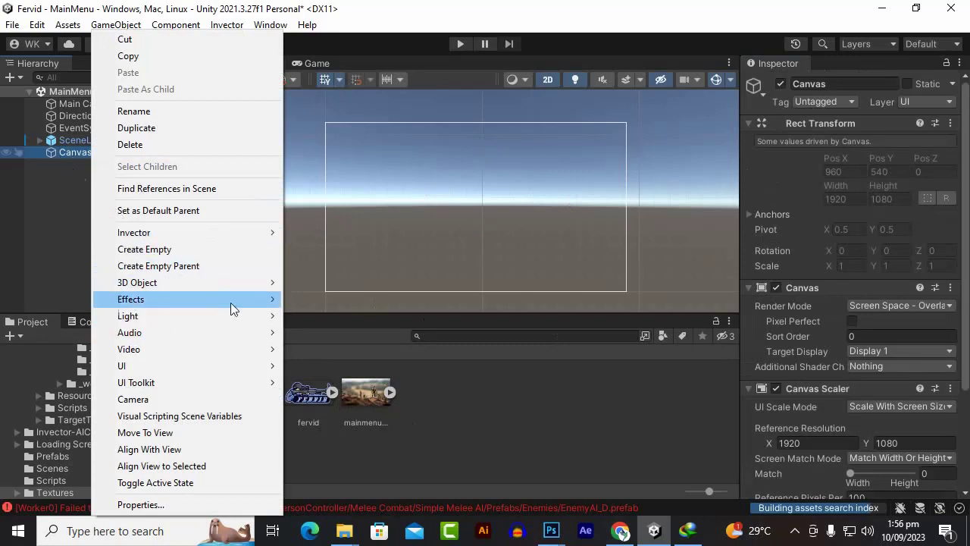
{"action": "mouse_move", "coordinate": [238, 362]}
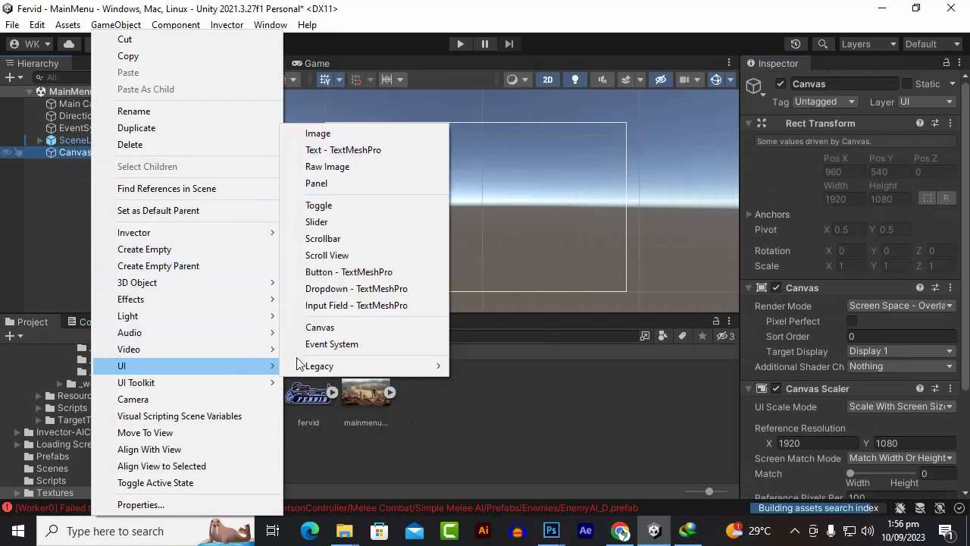
{"action": "left_click", "coordinate": [339, 185]}
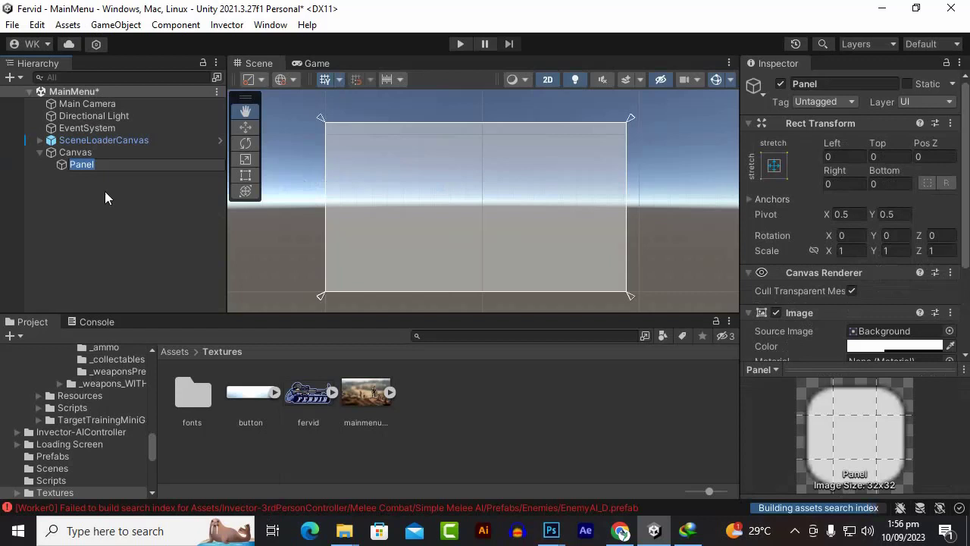
{"action": "type", "text": "U"}
{"action": "key", "text": "BackSpace"}
{"action": "type", "text": "MainPanel"}
{"action": "key", "text": "Return"}
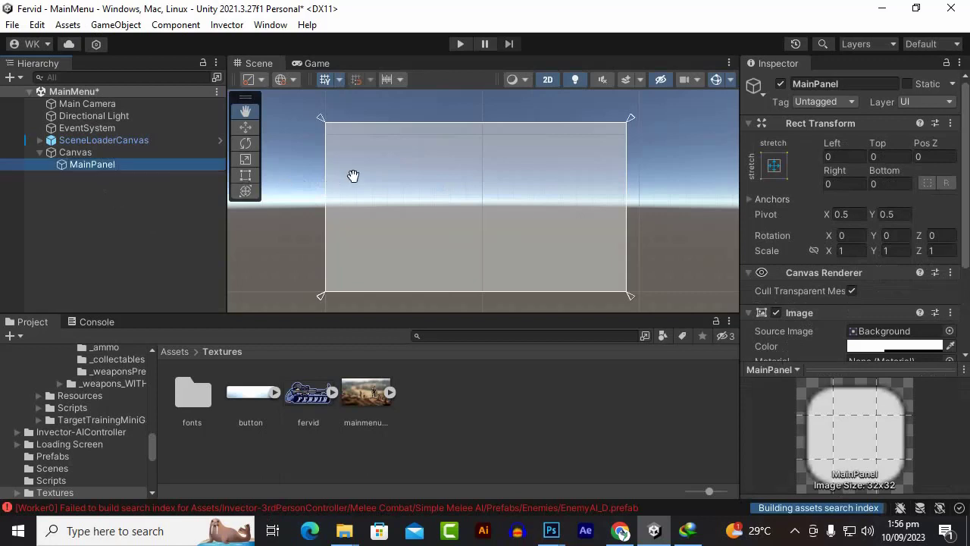
Step: Assign the main menu background sprite as the Source Image of MainPanel
{"action": "left_click_drag", "start_coordinate": [355, 385], "coordinate": [879, 148]}
{"action": "scroll", "coordinate": [559, 236], "scroll_direction": "up", "scroll_amount": 10}
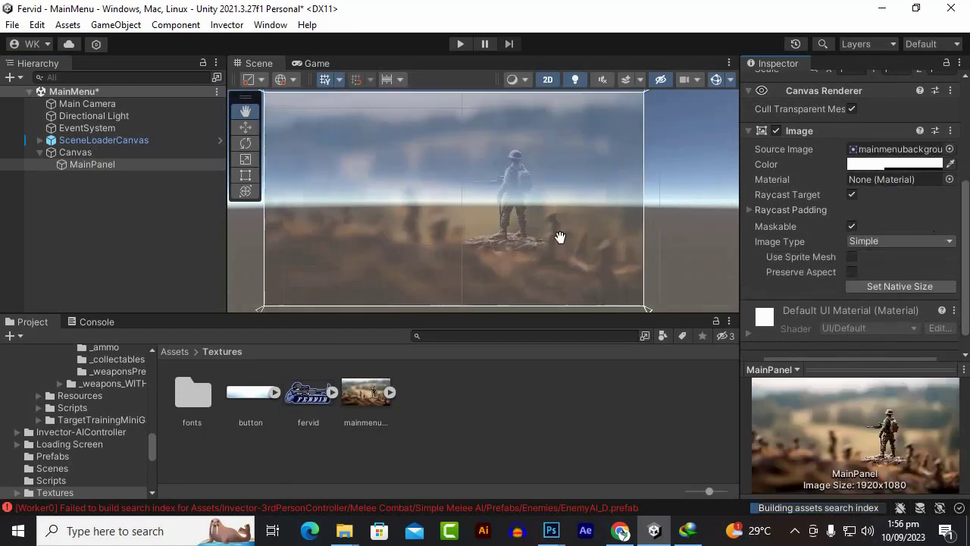
{"action": "scroll", "coordinate": [505, 210], "scroll_direction": "down", "scroll_amount": 5}
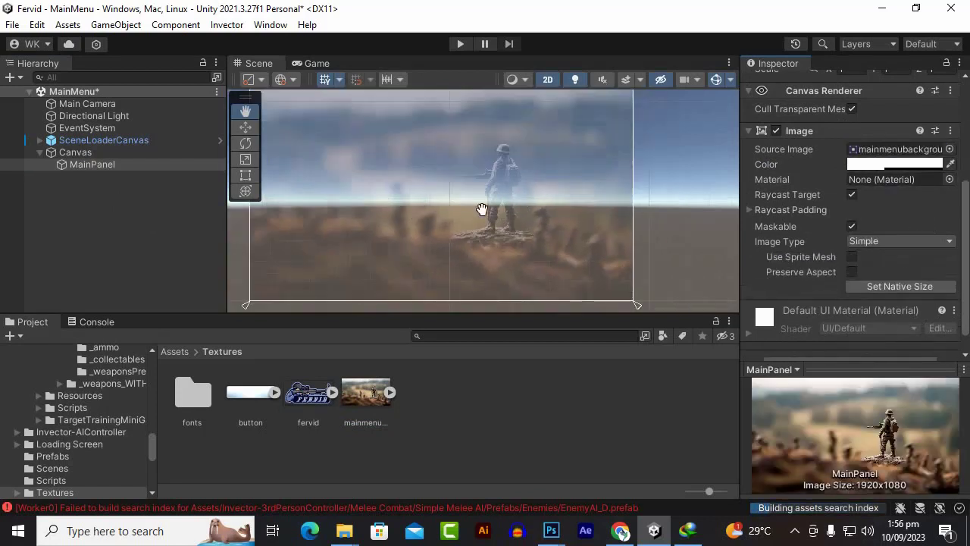
{"action": "scroll", "coordinate": [482, 210], "scroll_direction": "down", "scroll_amount": 3}
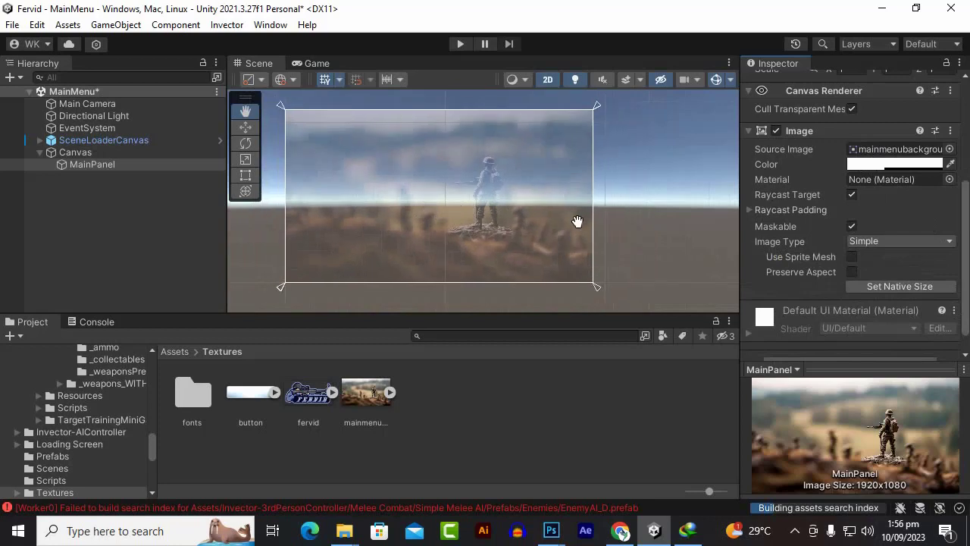
Step: Make MainPanel's image fully opaque by setting its color's alpha to 255
{"action": "left_click", "coordinate": [869, 165]}
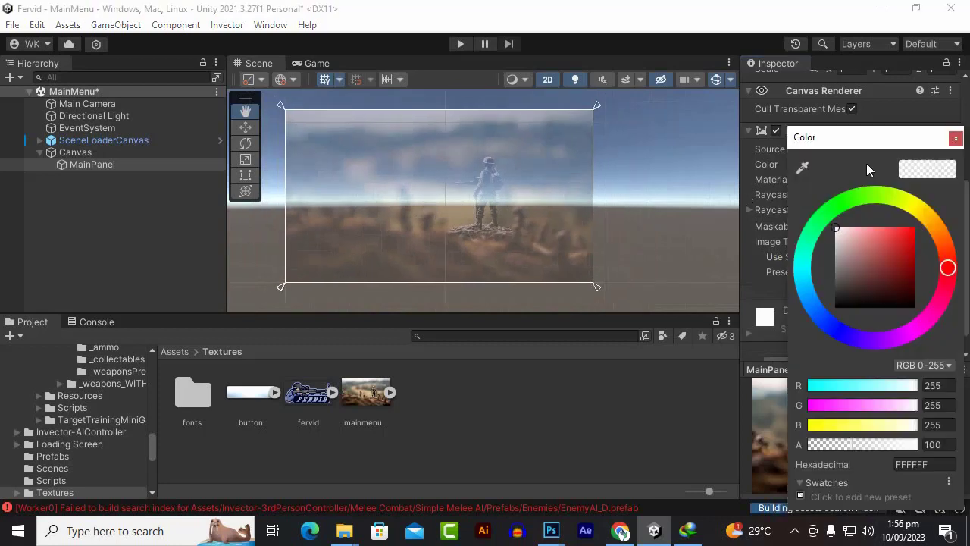
{"action": "left_click", "coordinate": [843, 446]}
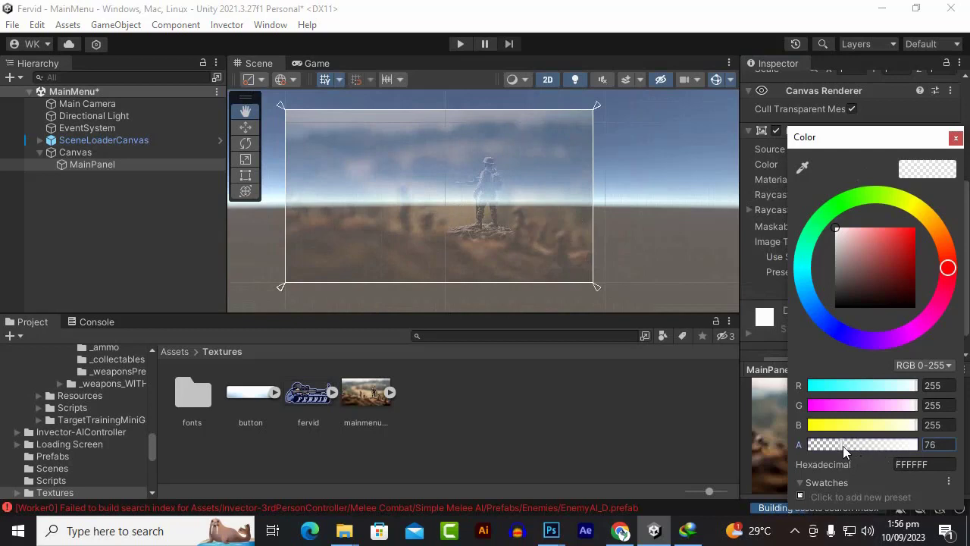
{"action": "left_click_drag", "start_coordinate": [824, 447], "coordinate": [927, 406]}
{"action": "left_click_drag", "start_coordinate": [920, 137], "coordinate": [894, 134]}
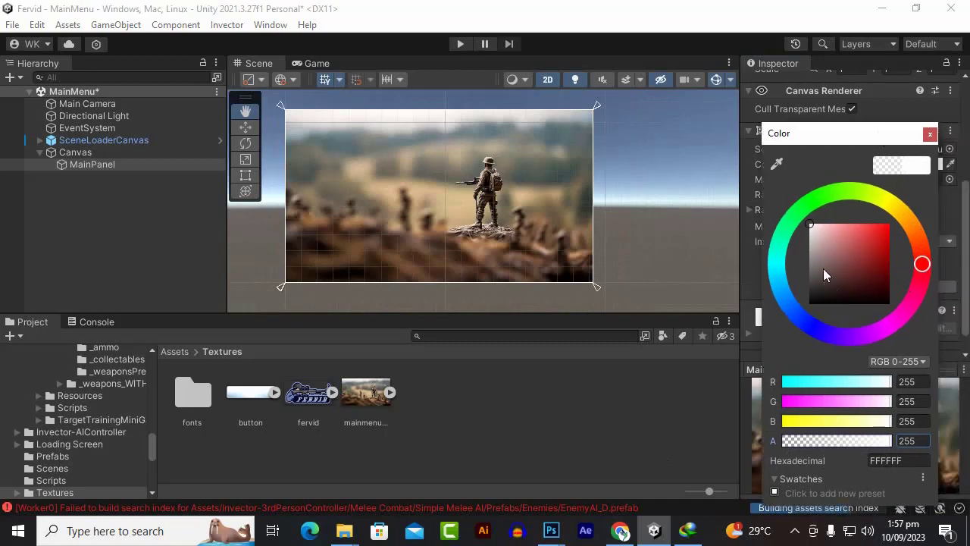
Step: Tint MainPanel's image light grey, CFCFCF (RGB 207, 207, 207), and check the darker background in the Game view
{"action": "left_click_drag", "start_coordinate": [812, 232], "coordinate": [808, 239]}
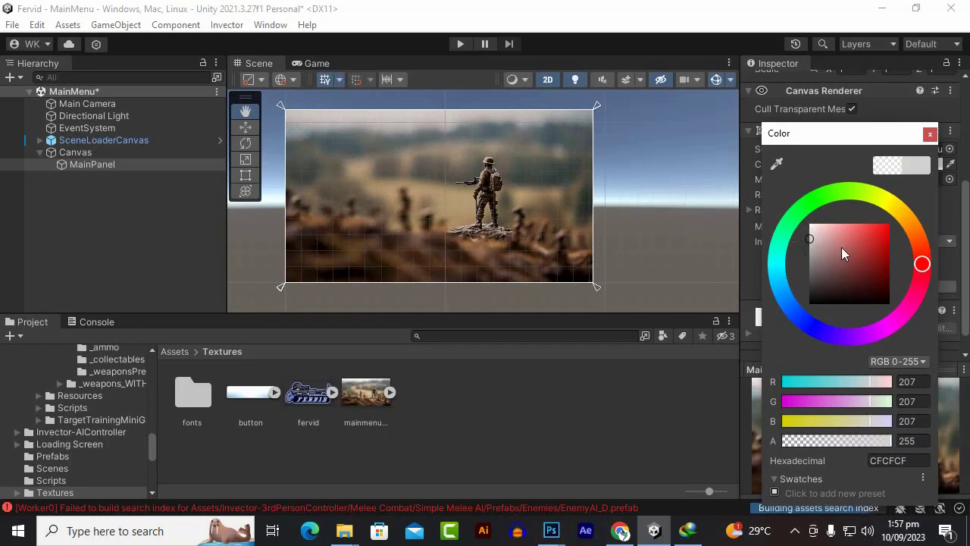
{"action": "left_click", "coordinate": [930, 134]}
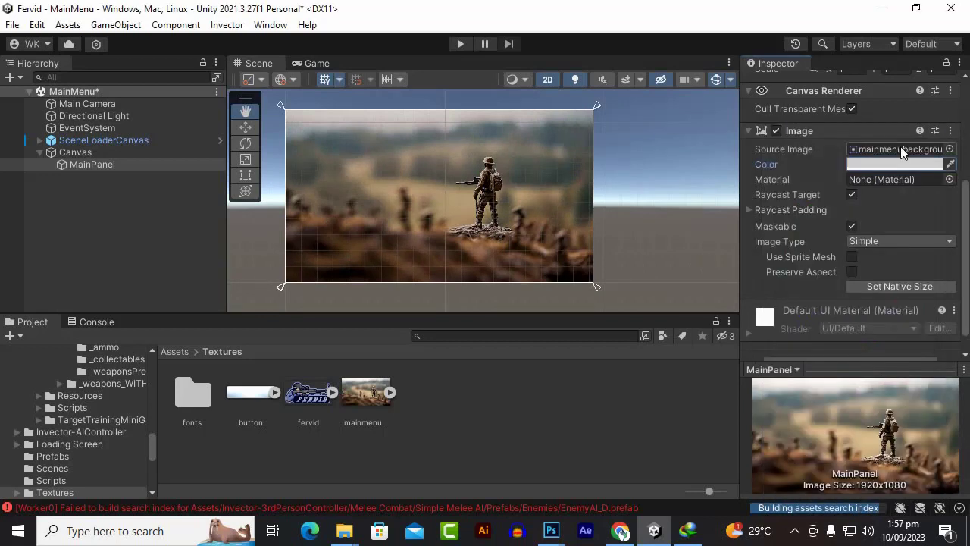
{"action": "scroll", "coordinate": [492, 195], "scroll_direction": "up", "scroll_amount": 2}
{"action": "left_click", "coordinate": [319, 64]}
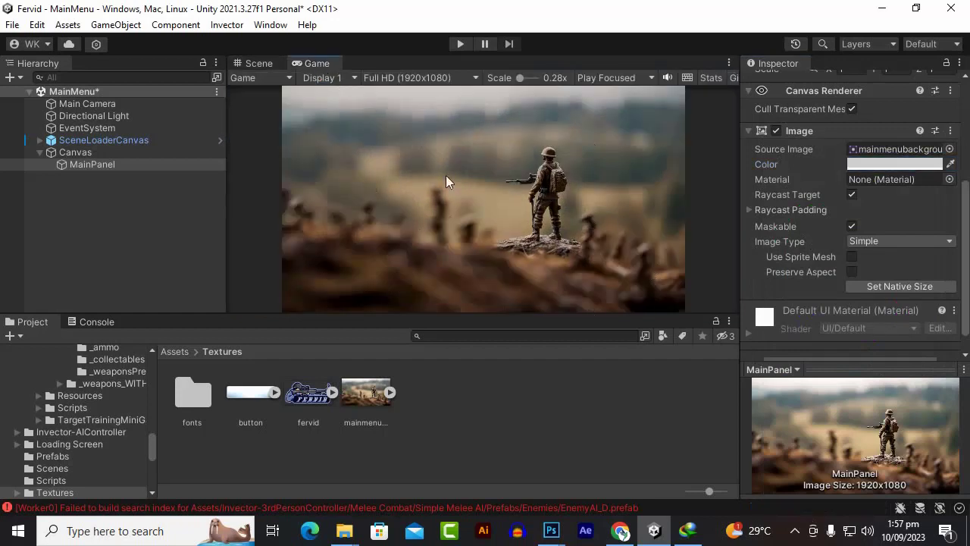
{"action": "left_click", "coordinate": [255, 64]}
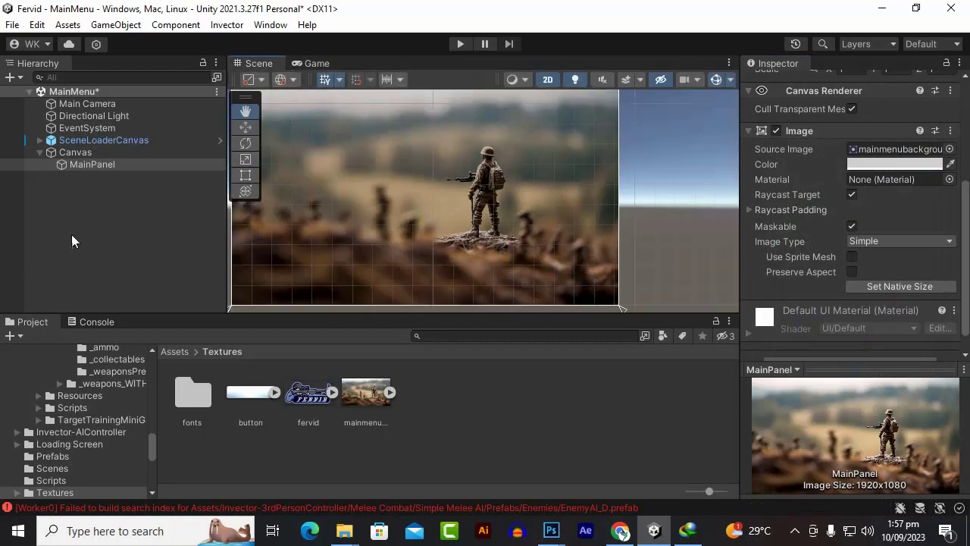
{"action": "left_click", "coordinate": [85, 181]}
{"action": "left_click", "coordinate": [81, 153]}
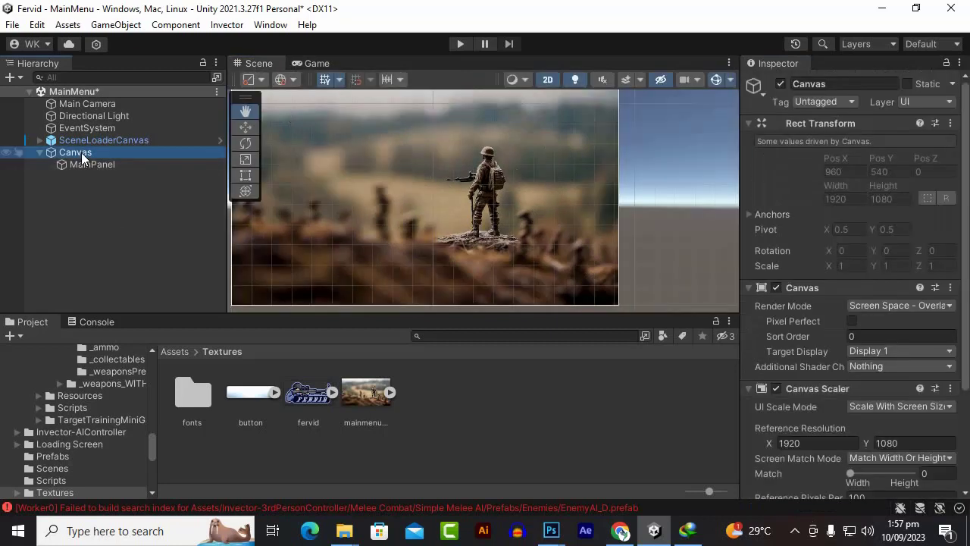
{"action": "left_click", "coordinate": [113, 182]}
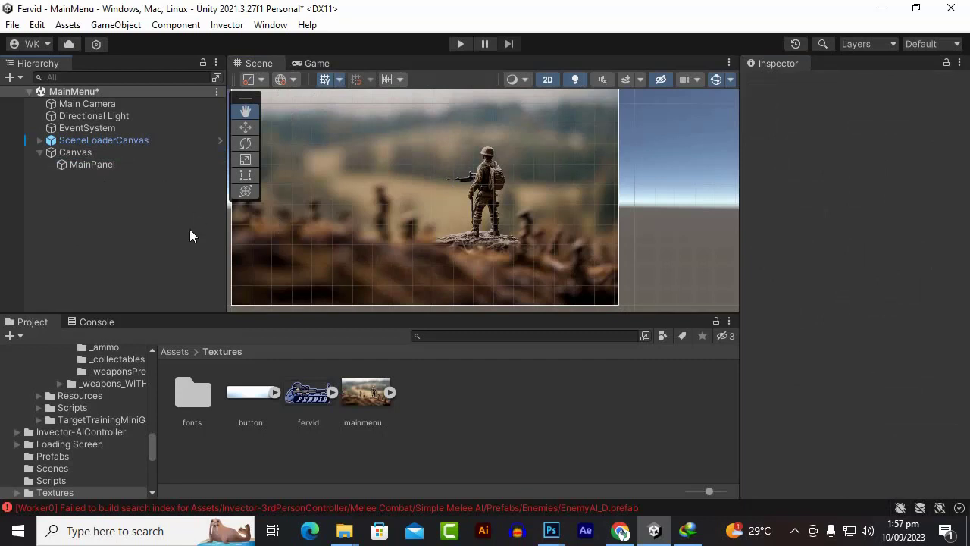
{"action": "scroll", "coordinate": [355, 234], "scroll_direction": "down", "scroll_amount": 4}
{"action": "left_click_drag", "start_coordinate": [348, 238], "coordinate": [414, 242]}
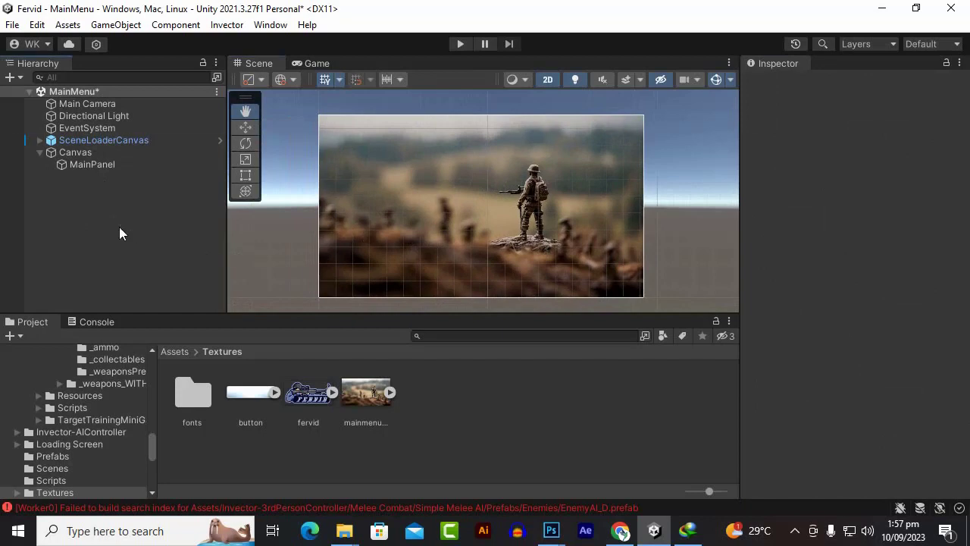
{"action": "right_click", "coordinate": [106, 165]}
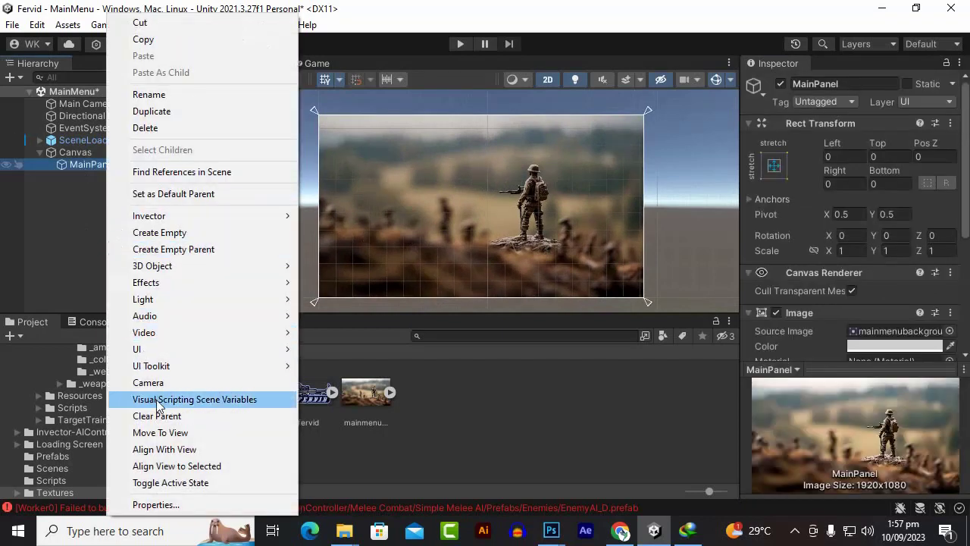
{"action": "left_click", "coordinate": [65, 239]}
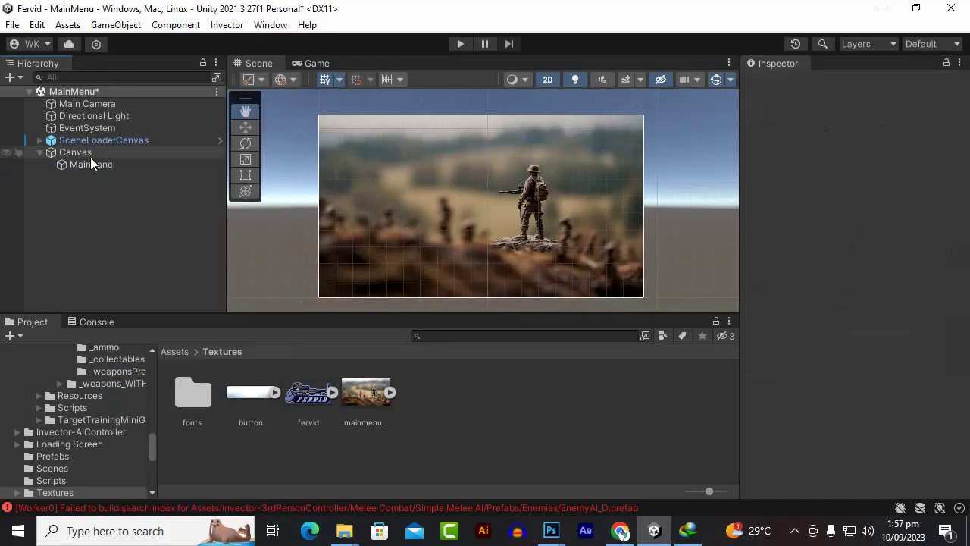
Step: Add a UI Image as a direct child of the Canvas and name it logo
{"action": "left_click", "coordinate": [76, 151]}
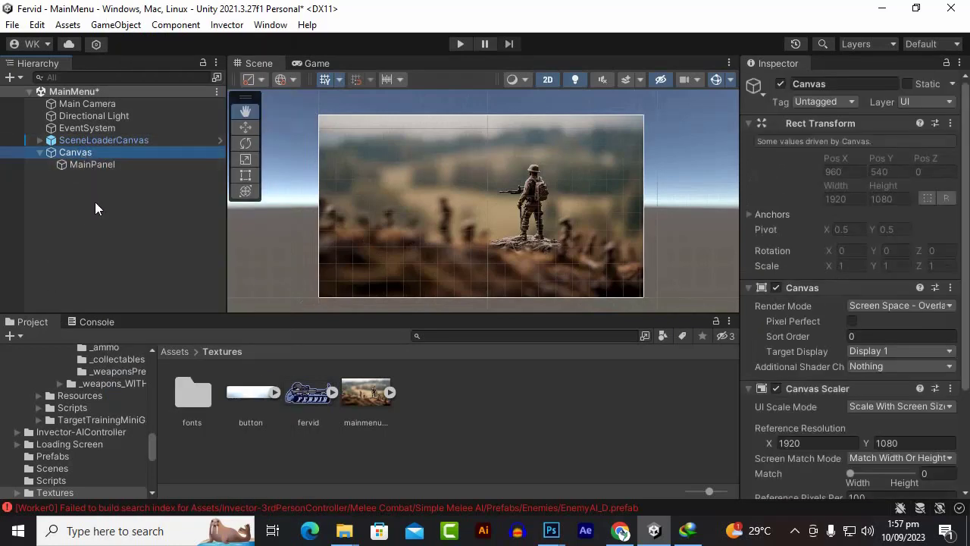
{"action": "right_click", "coordinate": [81, 152]}
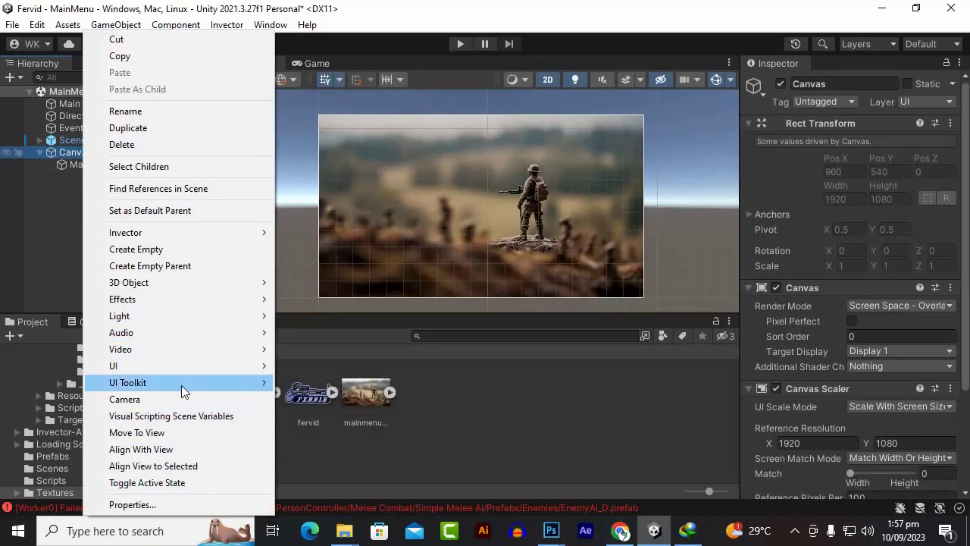
{"action": "mouse_move", "coordinate": [189, 365]}
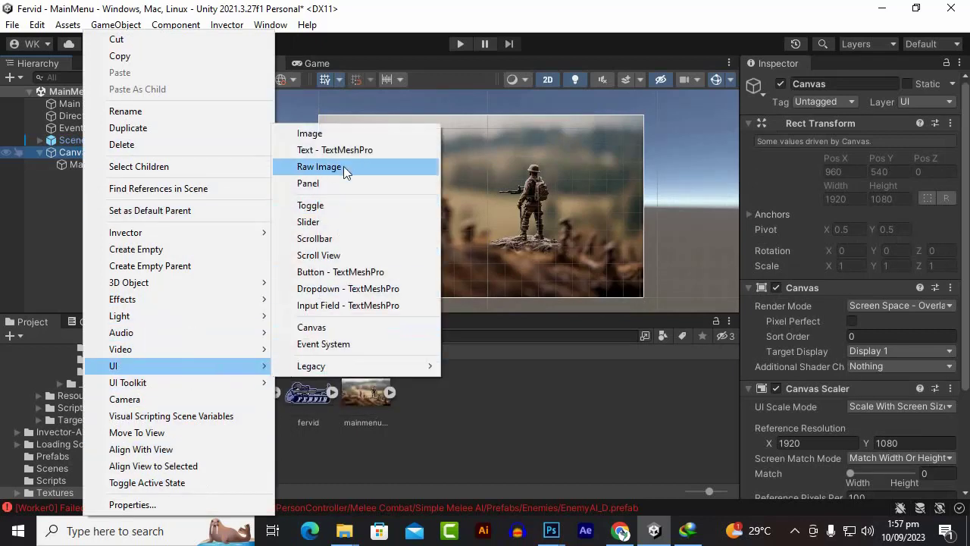
{"action": "left_click", "coordinate": [344, 133]}
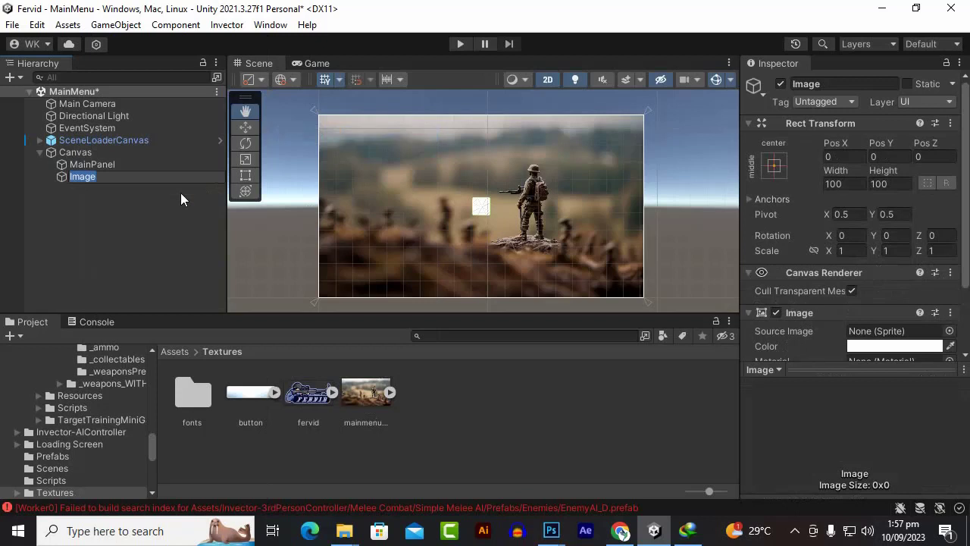
{"action": "type", "text": "logo"}
{"action": "key", "text": "Return"}
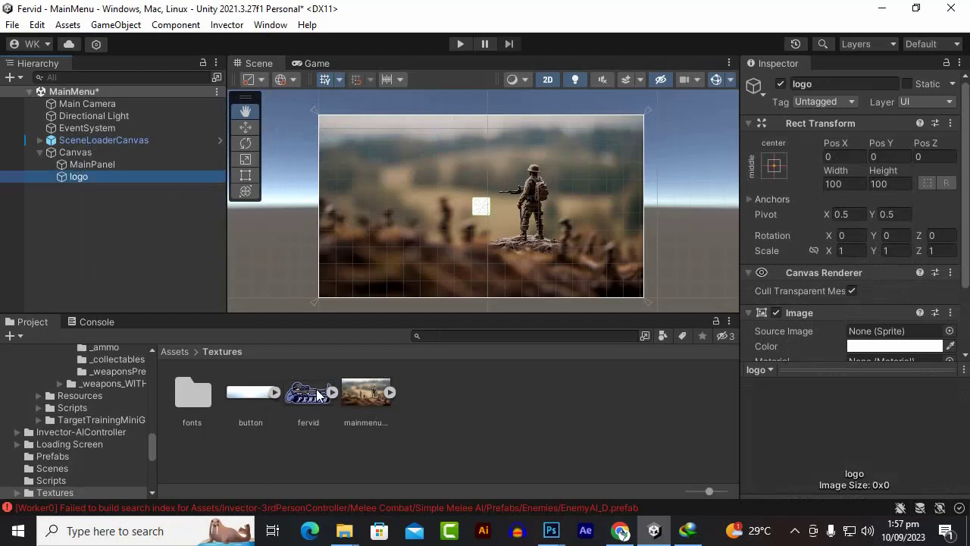
Step: Assign the fervid sprite as the logo's Source Image and set the image to its native size
{"action": "left_click_drag", "start_coordinate": [308, 392], "coordinate": [879, 331]}
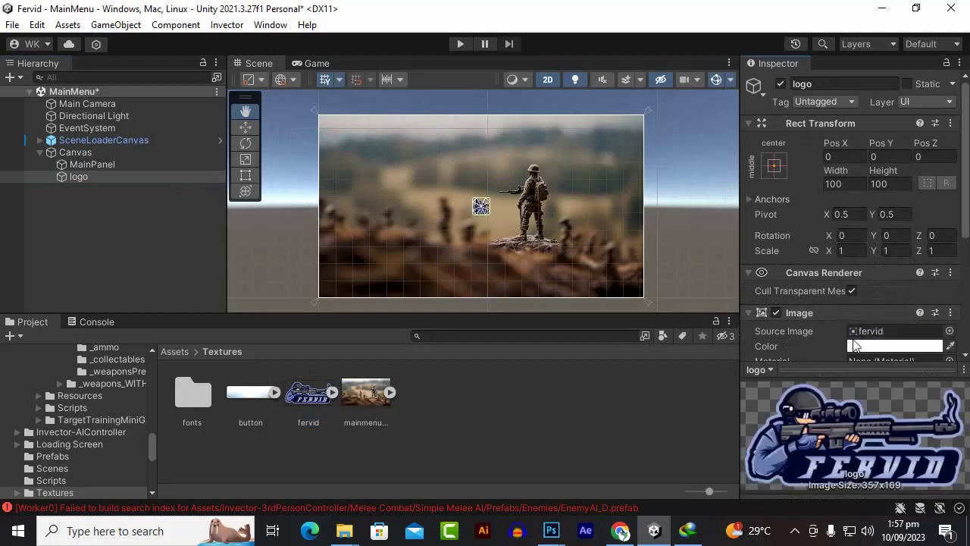
{"action": "scroll", "coordinate": [883, 273], "scroll_direction": "down", "scroll_amount": 5}
{"action": "left_click", "coordinate": [882, 269]}
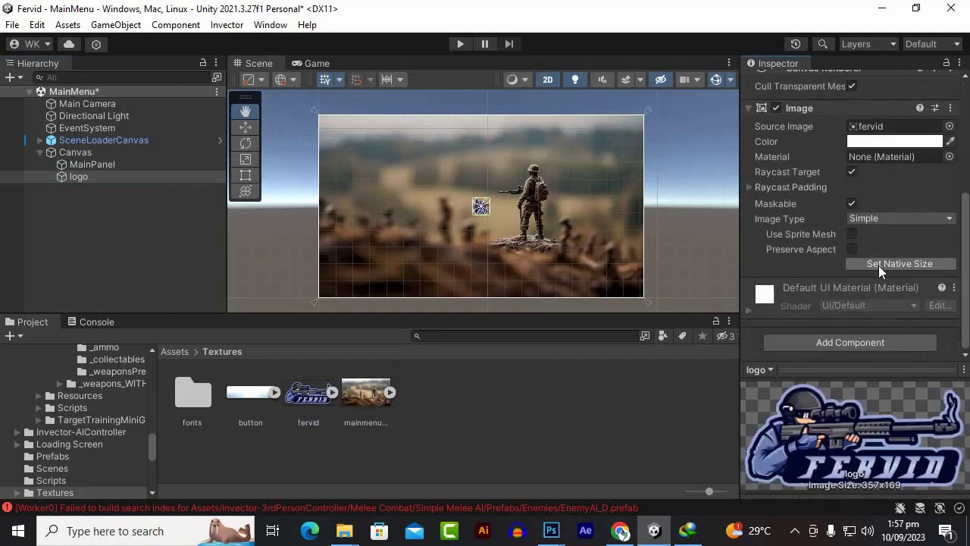
{"action": "left_click", "coordinate": [892, 264]}
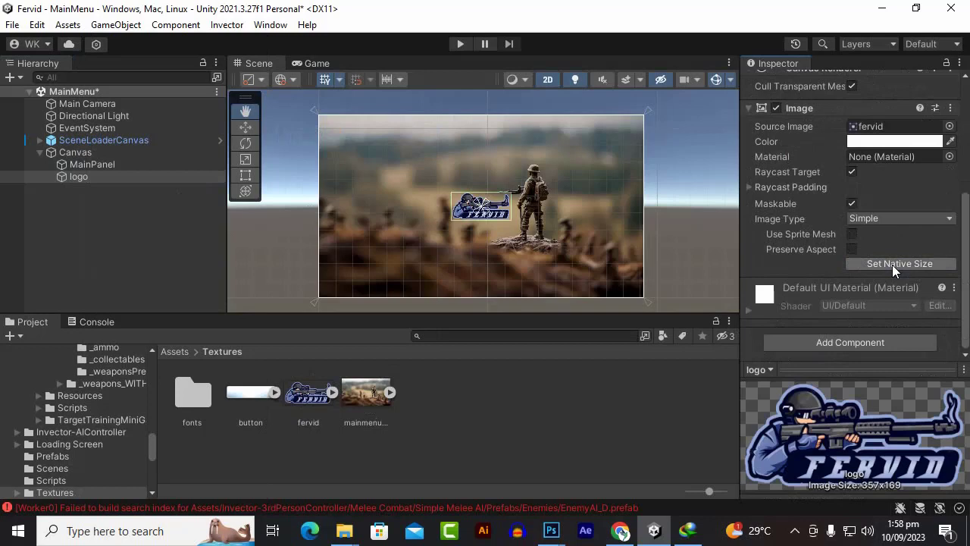
Step: Move the logo to the upper-left area of the background and check its placement in the Game view
{"action": "scroll", "coordinate": [450, 227], "scroll_direction": "up", "scroll_amount": 3}
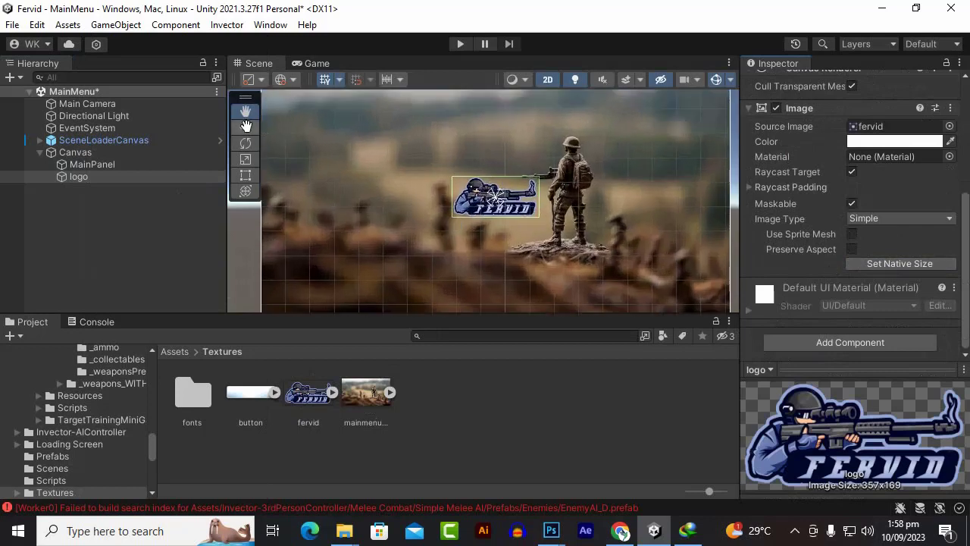
{"action": "left_click", "coordinate": [246, 126]}
{"action": "scroll", "coordinate": [485, 175], "scroll_direction": "down", "scroll_amount": 3}
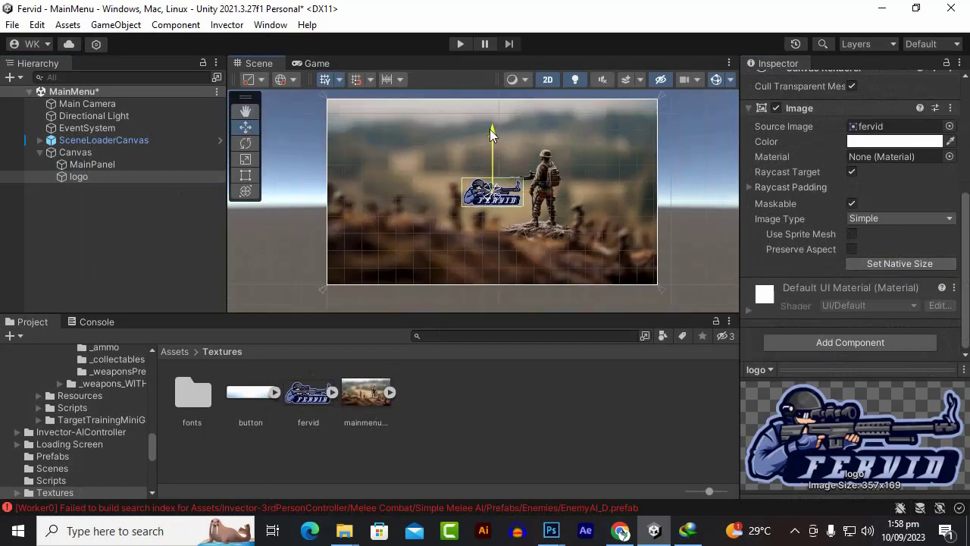
{"action": "left_click_drag", "start_coordinate": [491, 133], "coordinate": [491, 87]}
{"action": "left_click_drag", "start_coordinate": [554, 148], "coordinate": [467, 155]}
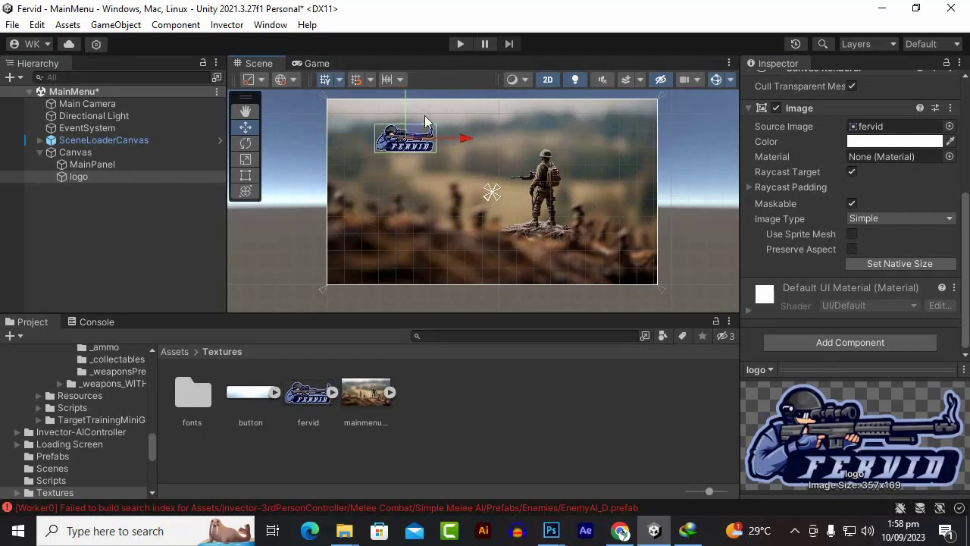
{"action": "scroll", "coordinate": [427, 119], "scroll_direction": "up", "scroll_amount": 1}
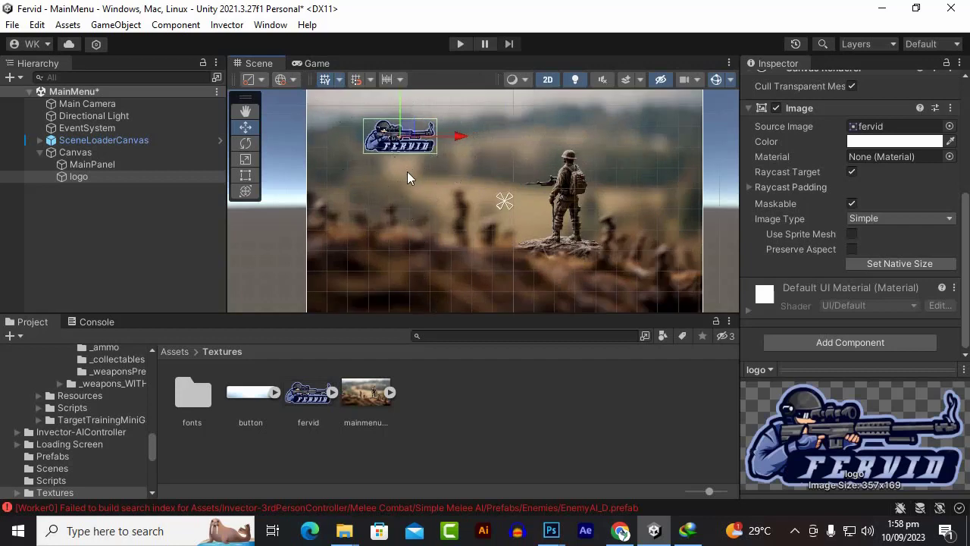
{"action": "scroll", "coordinate": [407, 171], "scroll_direction": "down", "scroll_amount": 1}
{"action": "scroll", "coordinate": [420, 166], "scroll_direction": "up", "scroll_amount": 1}
{"action": "left_click", "coordinate": [315, 62]}
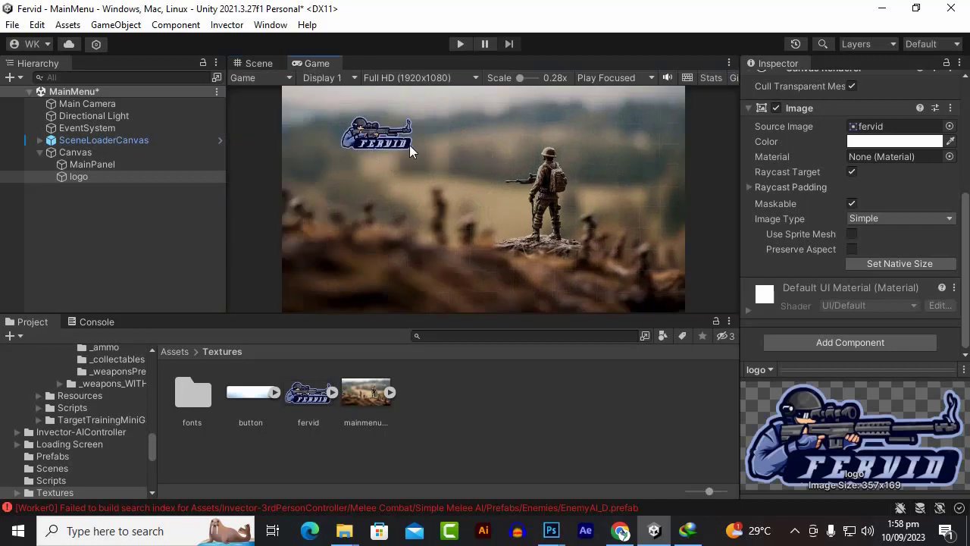
{"action": "left_click", "coordinate": [256, 65]}
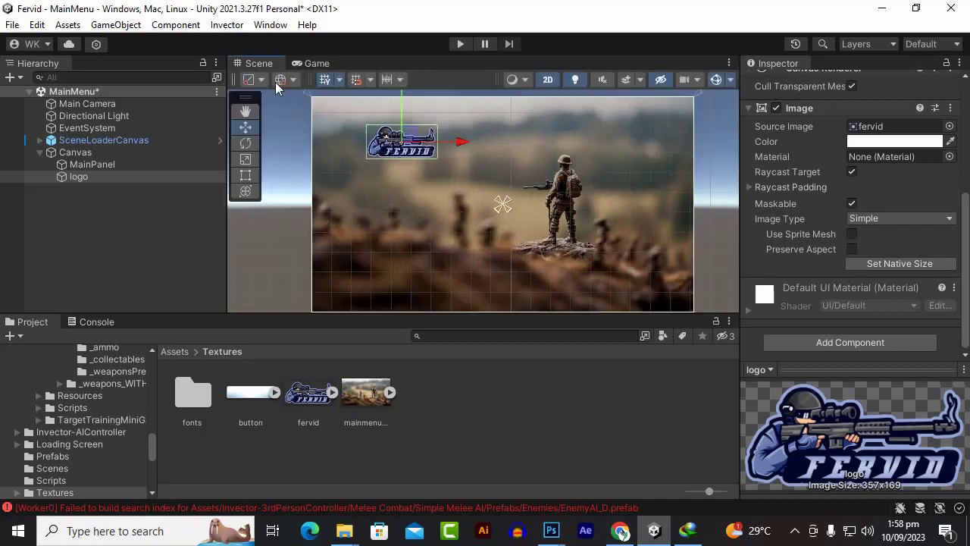
Step: Scale the logo up uniformly to about twice its size, keeping it in the background's upper-left area
{"action": "left_click", "coordinate": [251, 160]}
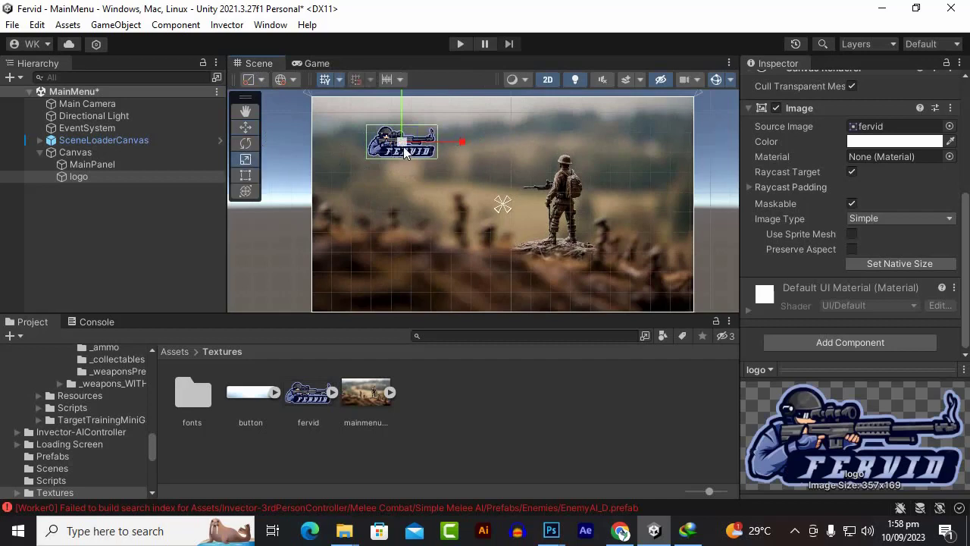
{"action": "left_click_drag", "start_coordinate": [433, 141], "coordinate": [453, 135]}
{"action": "key", "text": "ctrl+z"}
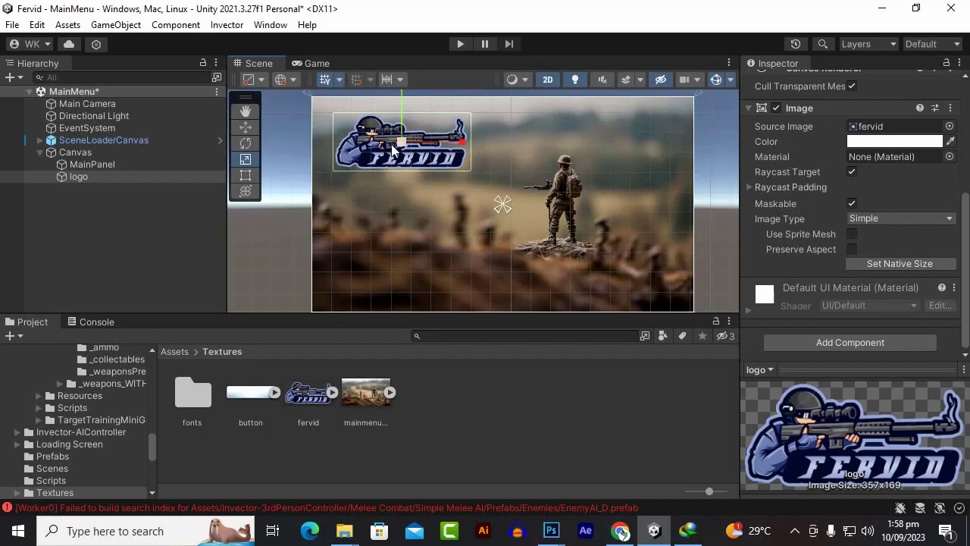
{"action": "left_click", "coordinate": [245, 110]}
{"action": "scroll", "coordinate": [378, 144], "scroll_direction": "up", "scroll_amount": 2}
{"action": "scroll", "coordinate": [378, 144], "scroll_direction": "up", "scroll_amount": 2}
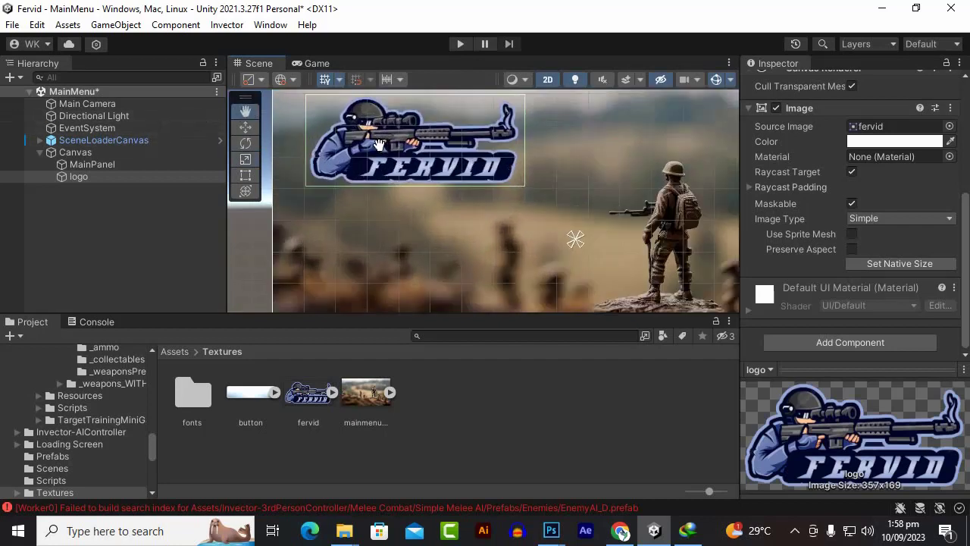
{"action": "scroll", "coordinate": [377, 144], "scroll_direction": "down", "scroll_amount": 4}
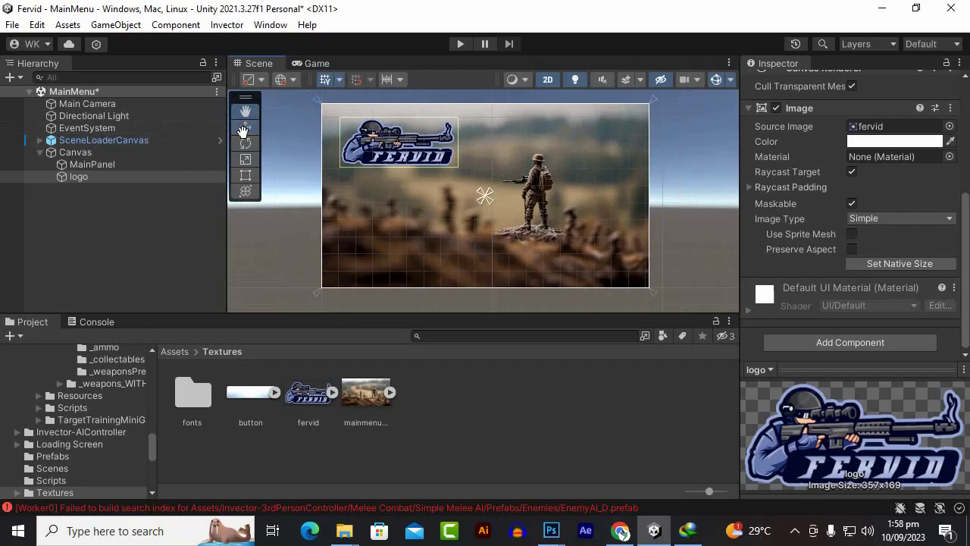
Step: Scale the enlarged logo down slightly and uniformly, then deselect it
{"action": "left_click", "coordinate": [244, 128]}
{"action": "scroll", "coordinate": [417, 191], "scroll_direction": "down", "scroll_amount": 3}
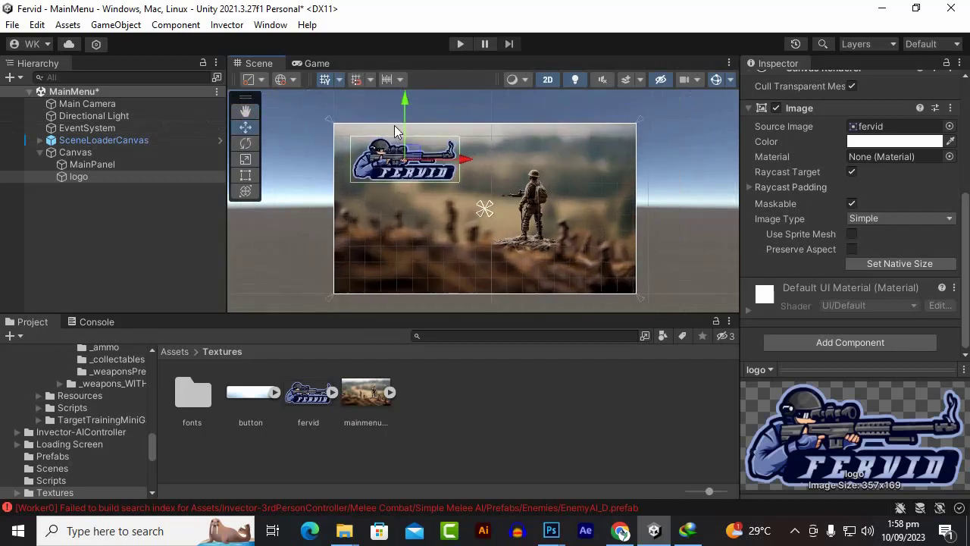
{"action": "scroll", "coordinate": [394, 125], "scroll_direction": "up", "scroll_amount": 1}
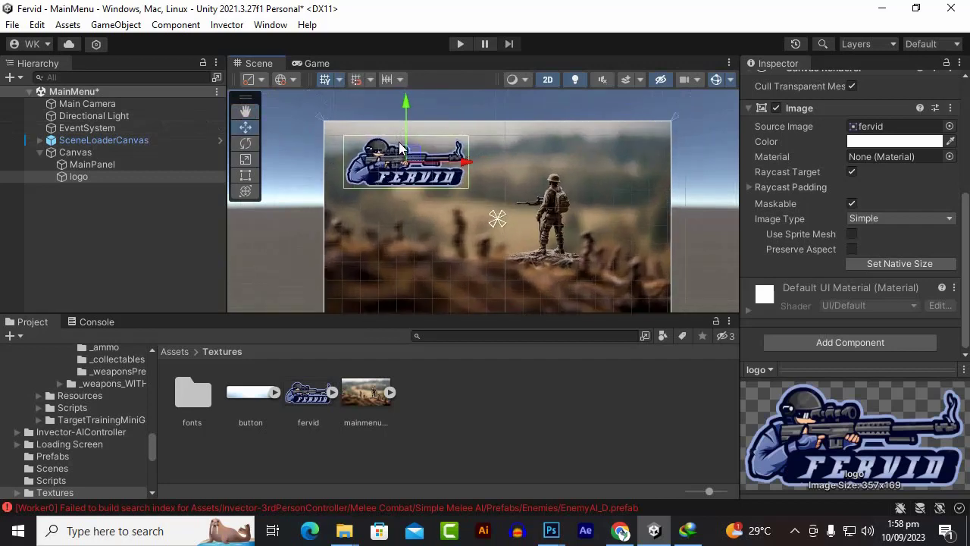
{"action": "left_click", "coordinate": [247, 160]}
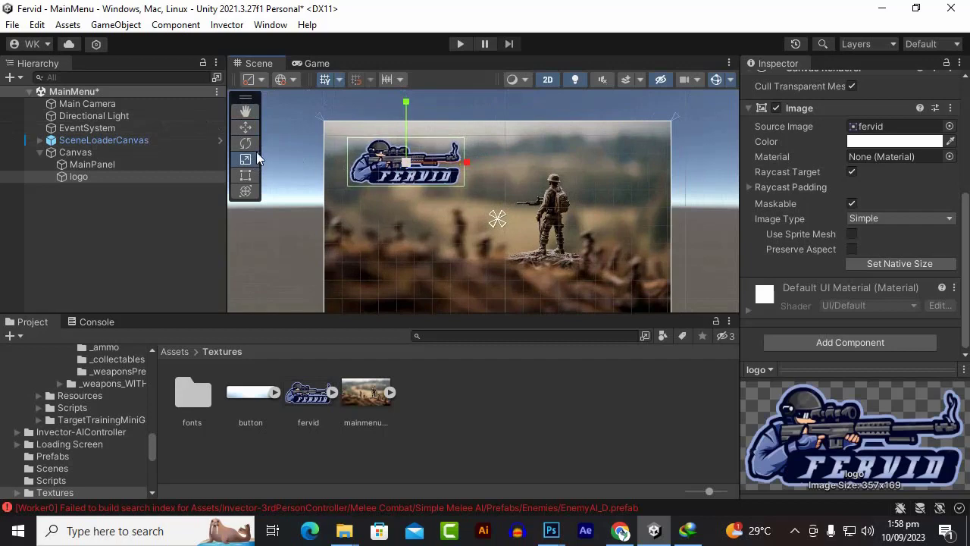
{"action": "left_click", "coordinate": [245, 127]}
{"action": "left_click", "coordinate": [159, 210]}
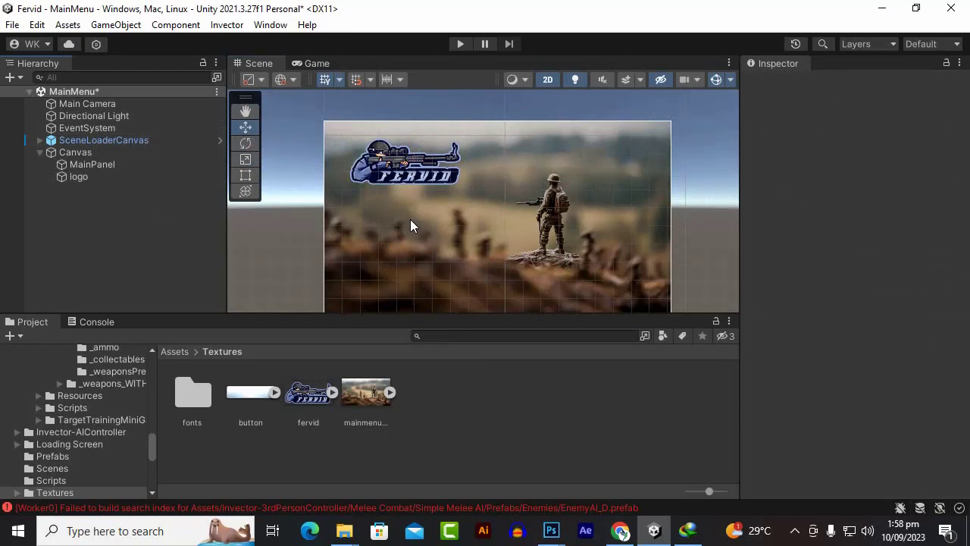
{"action": "scroll", "coordinate": [414, 215], "scroll_direction": "down", "scroll_amount": 1}
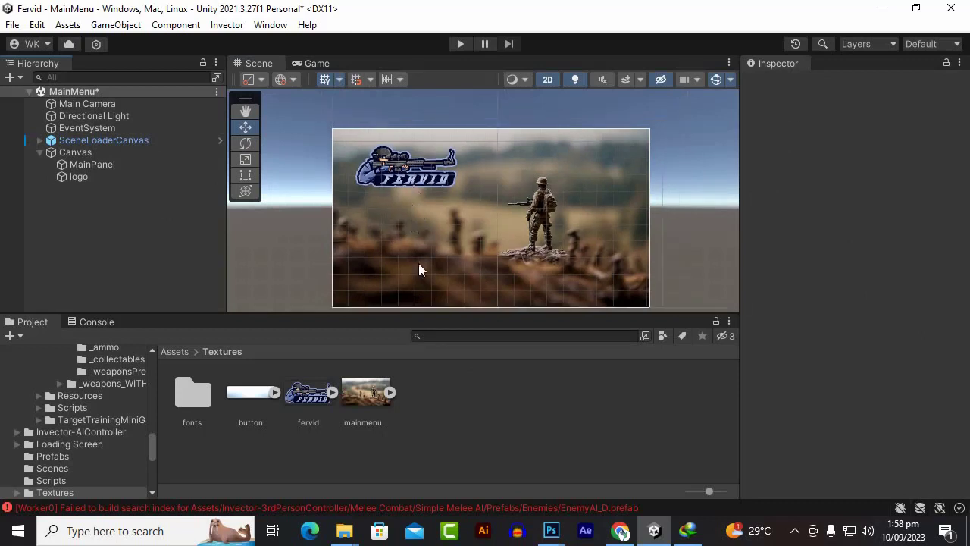
{"action": "scroll", "coordinate": [395, 182], "scroll_direction": "down", "scroll_amount": 1}
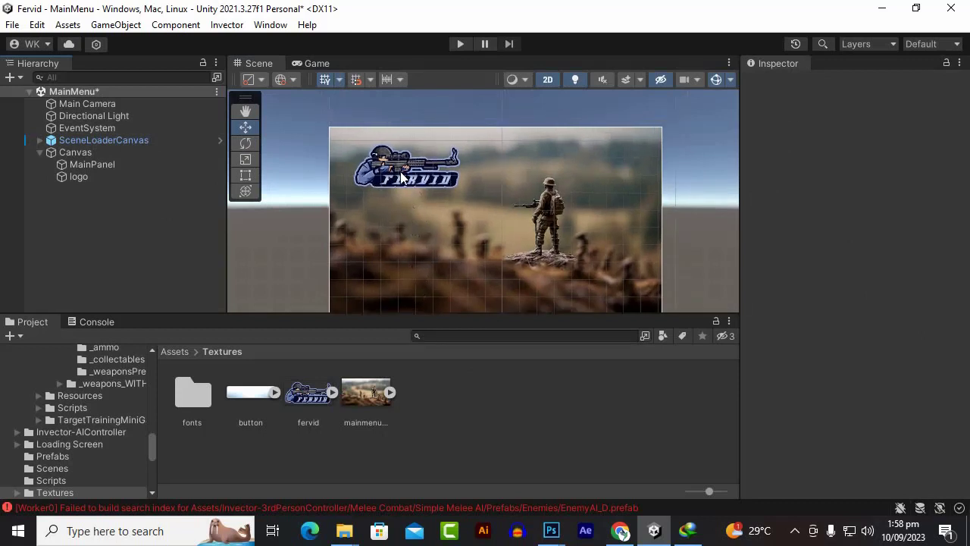
{"action": "scroll", "coordinate": [401, 178], "scroll_direction": "down", "scroll_amount": 1}
{"action": "scroll", "coordinate": [402, 178], "scroll_direction": "down", "scroll_amount": 1}
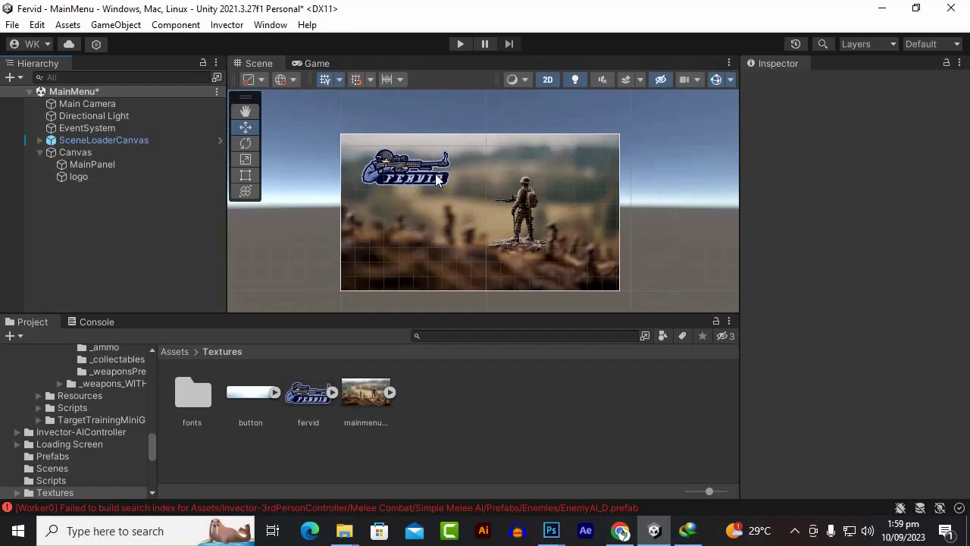
{"action": "scroll", "coordinate": [420, 188], "scroll_direction": "up", "scroll_amount": 2}
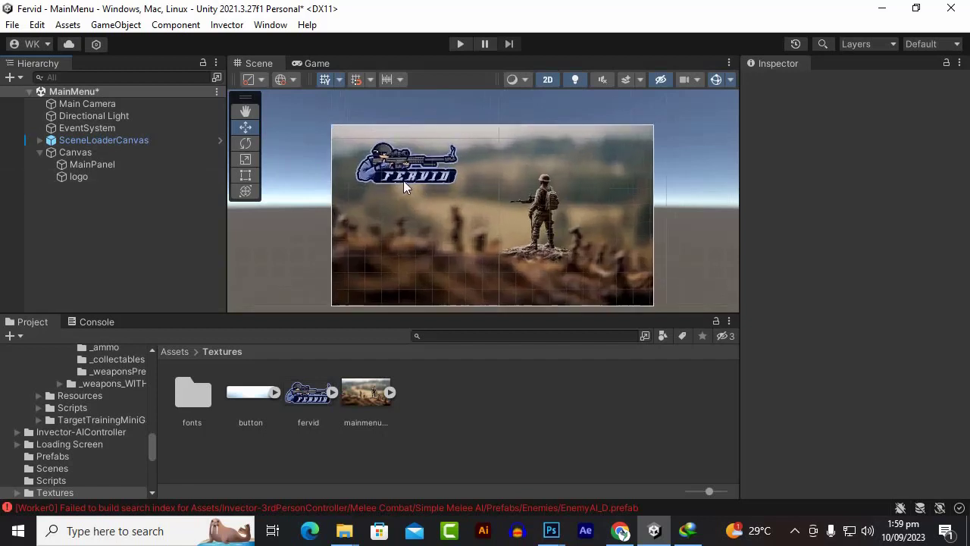
Step: Anchor the logo to the top-left corner of the Canvas using the anchor presets
{"action": "scroll", "coordinate": [403, 180], "scroll_direction": "up", "scroll_amount": 1}
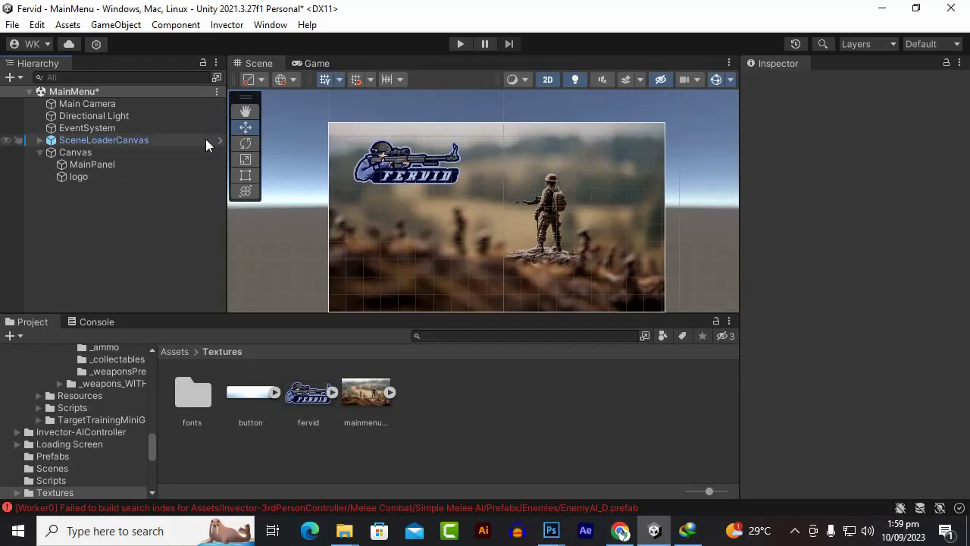
{"action": "left_click", "coordinate": [72, 177]}
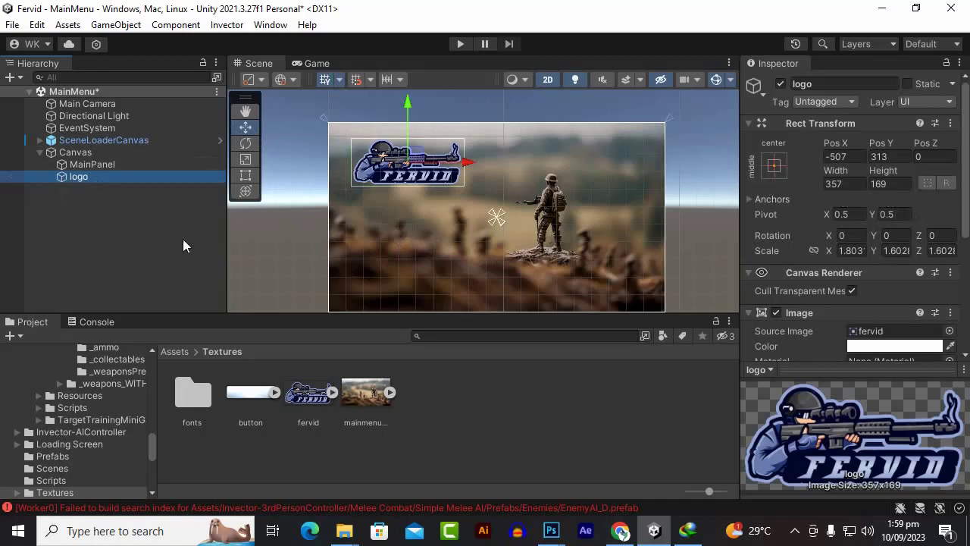
{"action": "left_click", "coordinate": [92, 165]}
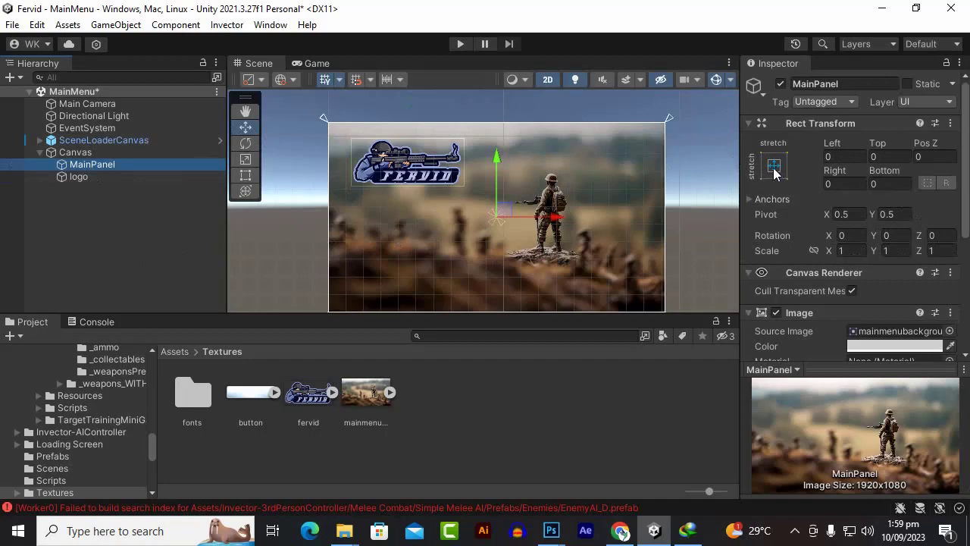
{"action": "left_click", "coordinate": [90, 179]}
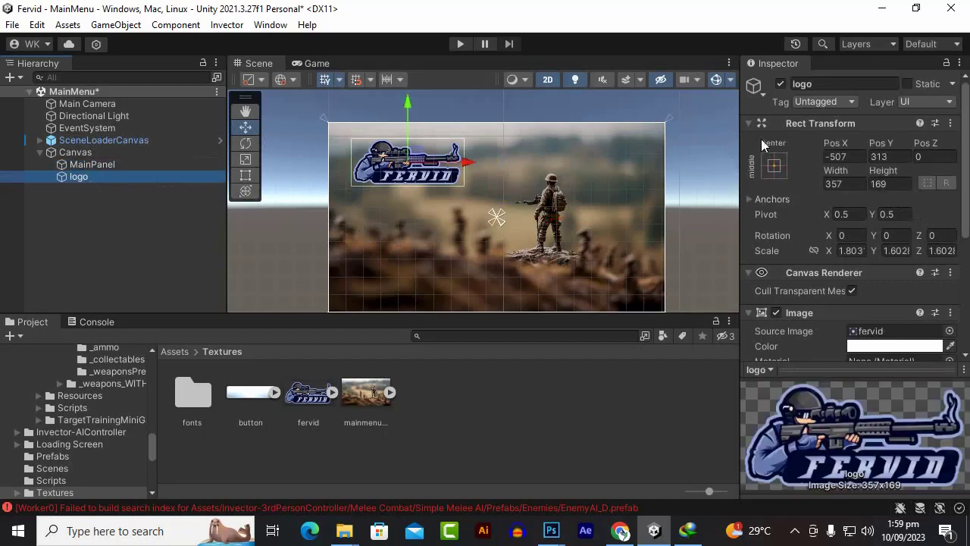
{"action": "left_click", "coordinate": [778, 173]}
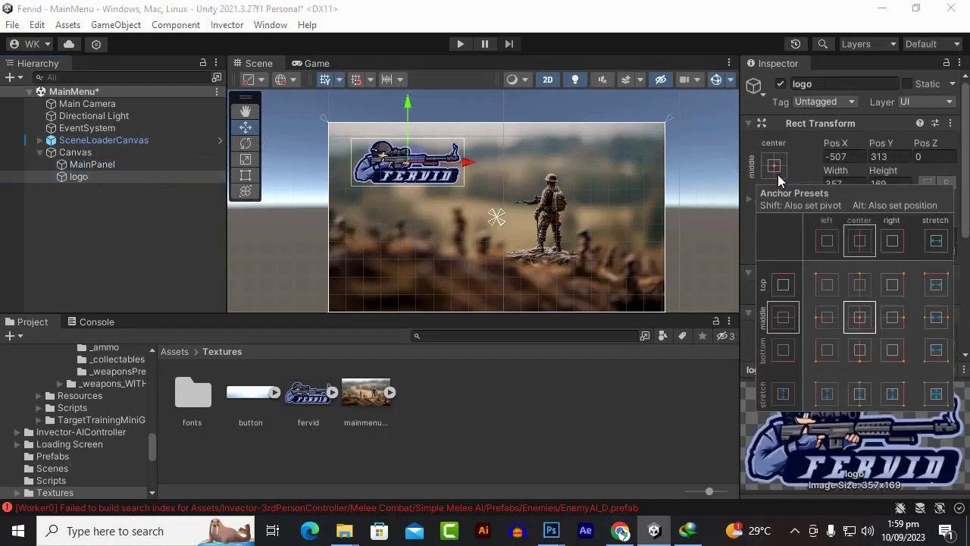
{"action": "left_click", "coordinate": [824, 289]}
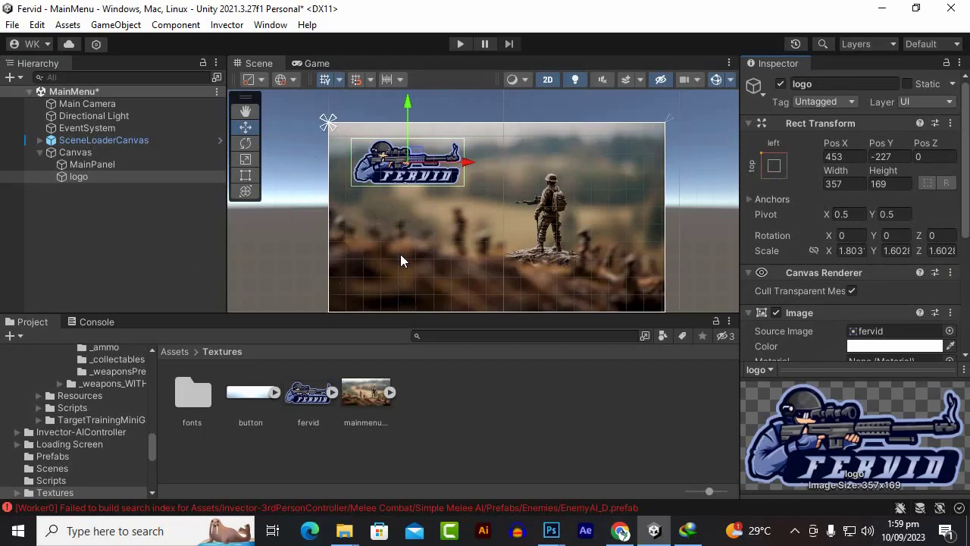
{"action": "left_click", "coordinate": [73, 199]}
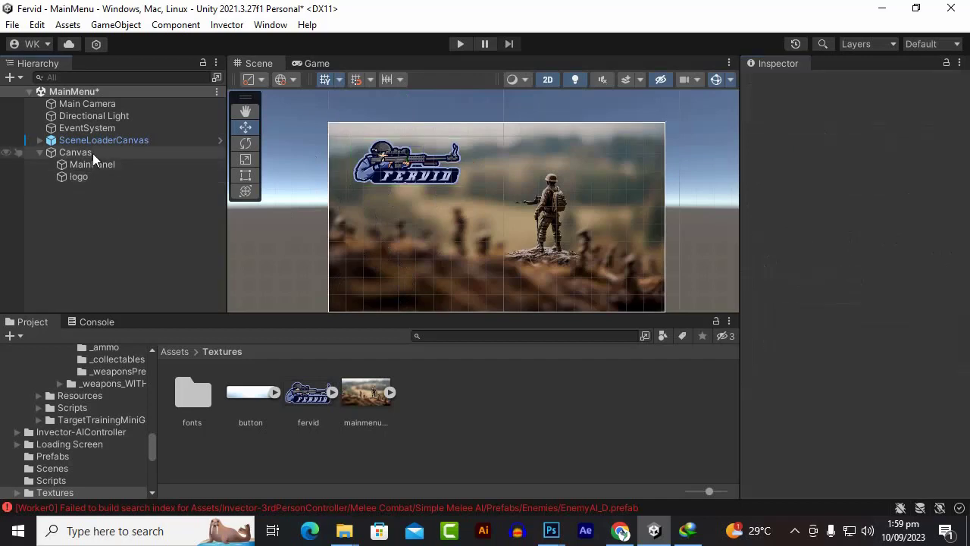
Step: Make the logo a child of MainPanel, and toggle the panel off and on to check that they hide together
{"action": "left_click_drag", "start_coordinate": [86, 177], "coordinate": [105, 164]}
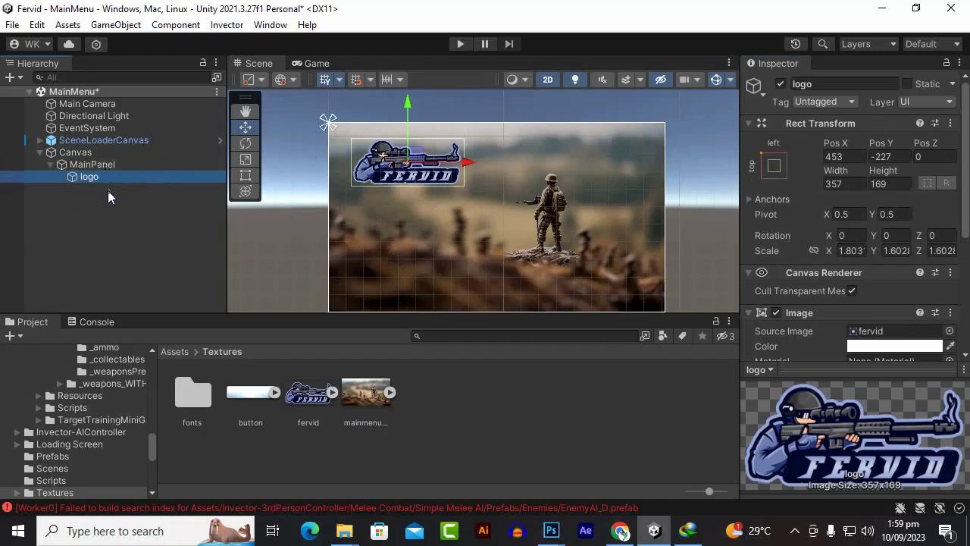
{"action": "left_click", "coordinate": [110, 166]}
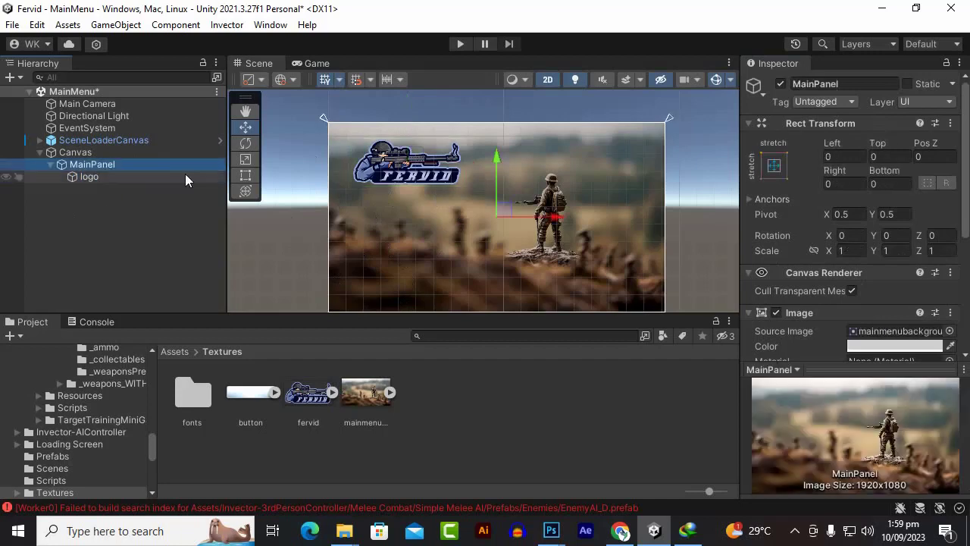
{"action": "left_click", "coordinate": [780, 83]}
{"action": "left_click", "coordinate": [781, 84]}
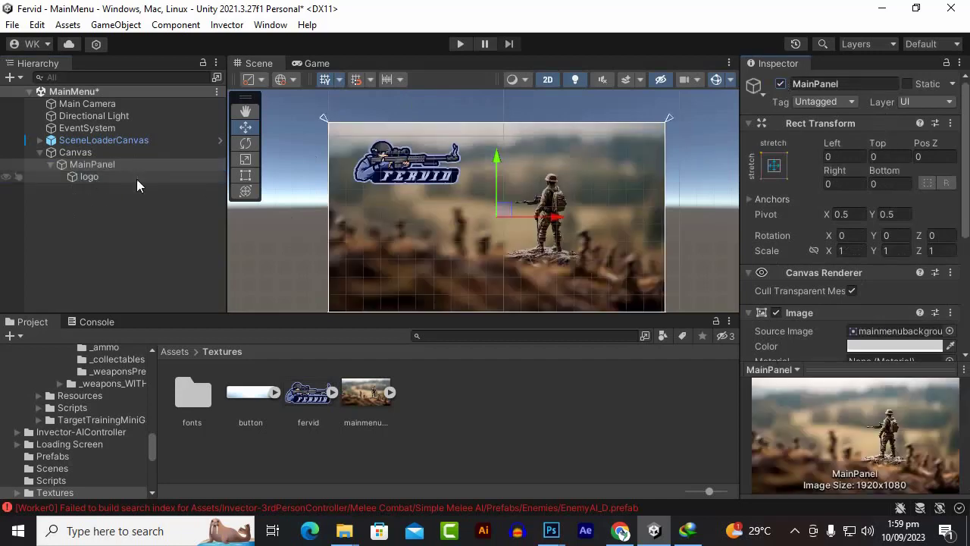
{"action": "left_click", "coordinate": [85, 175]}
{"action": "left_click", "coordinate": [95, 167]}
{"action": "left_click", "coordinate": [204, 254]}
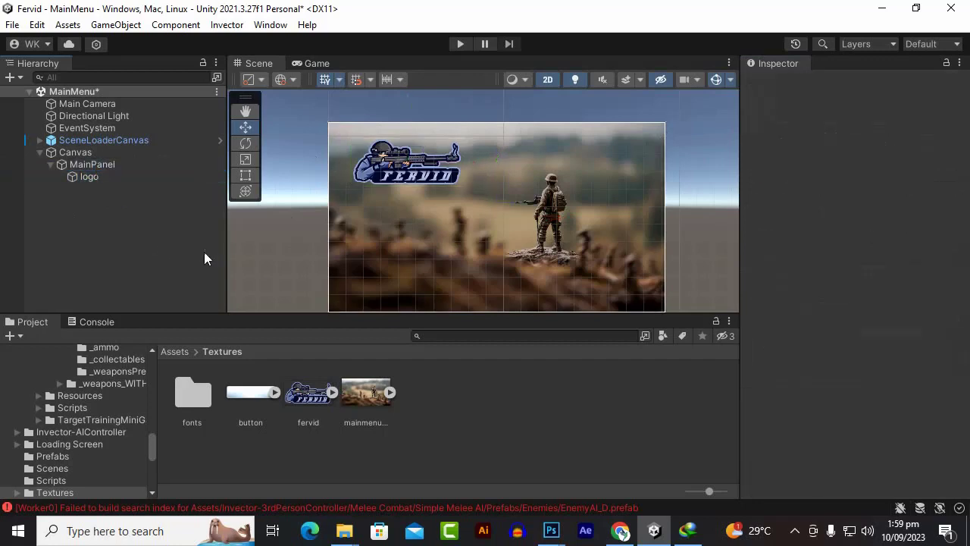
Step: Add a legacy UI Button as a direct child of the Canvas, keeping its default name
{"action": "left_click", "coordinate": [101, 167]}
{"action": "left_click", "coordinate": [83, 156]}
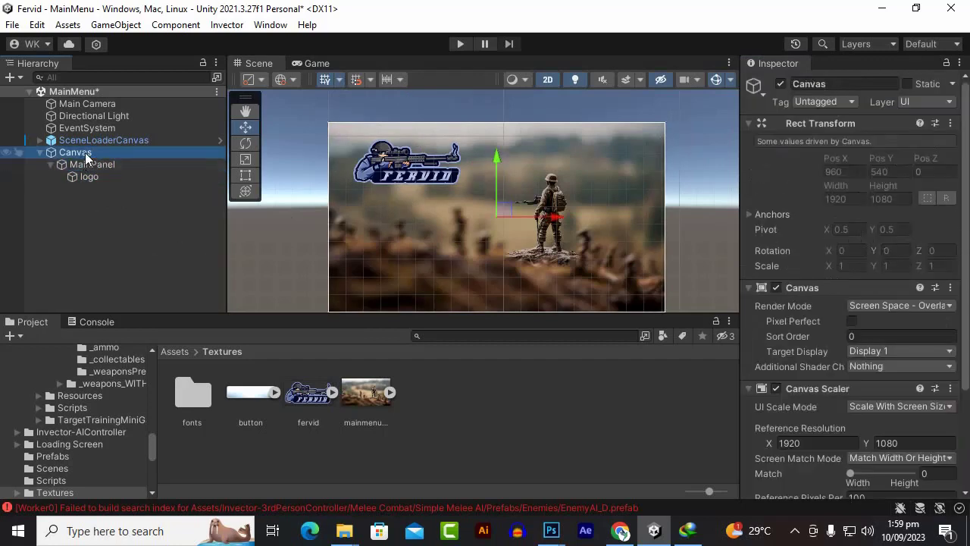
{"action": "right_click", "coordinate": [86, 157]}
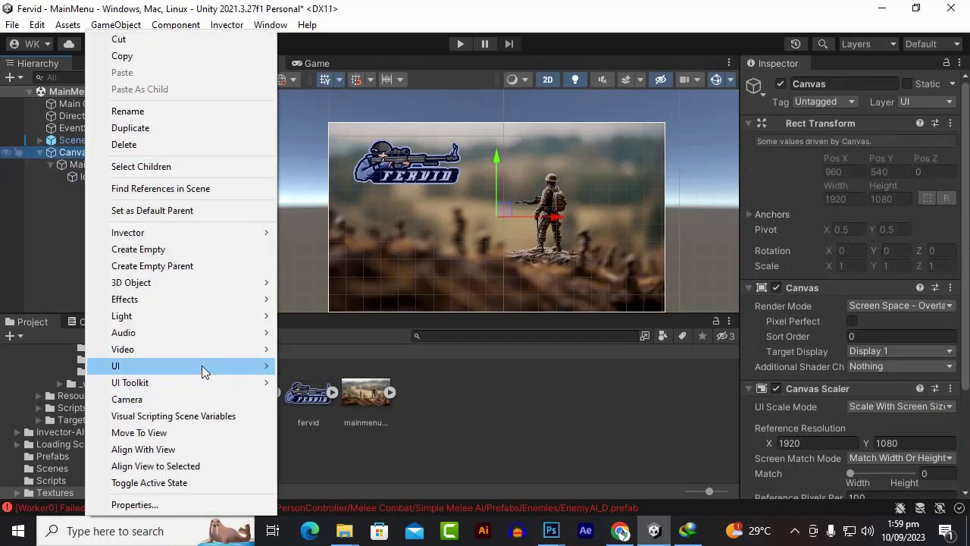
{"action": "mouse_move", "coordinate": [202, 366]}
{"action": "mouse_move", "coordinate": [289, 367]}
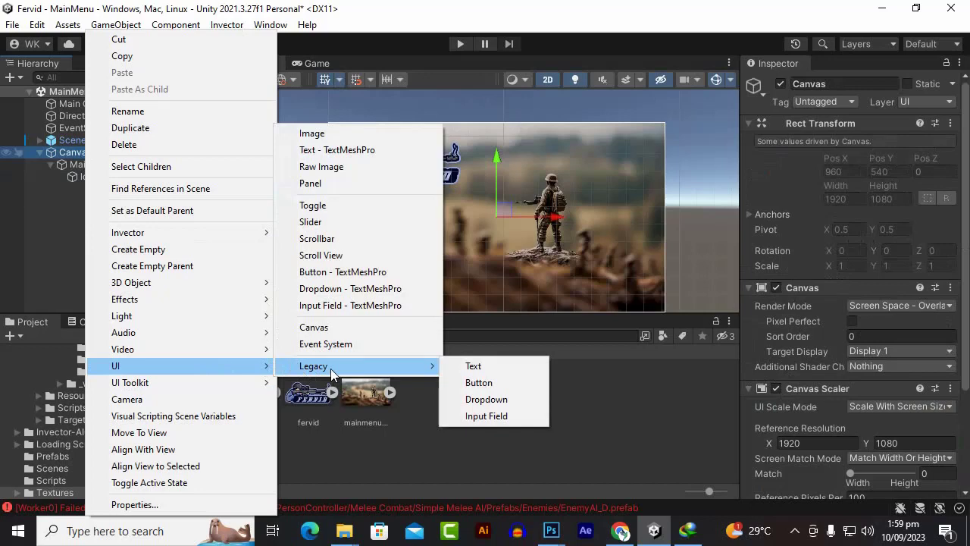
{"action": "left_click", "coordinate": [475, 382]}
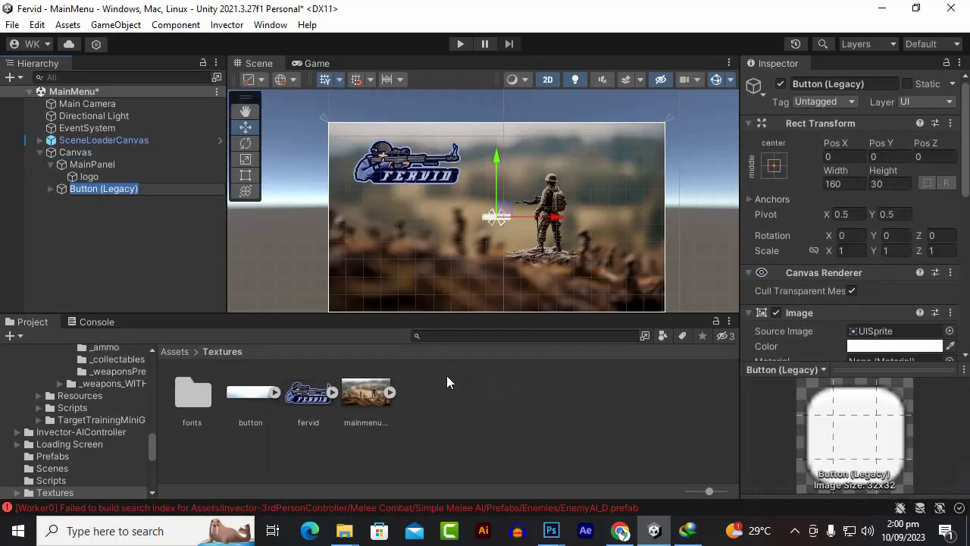
{"action": "scroll", "coordinate": [522, 256], "scroll_direction": "up", "scroll_amount": 4}
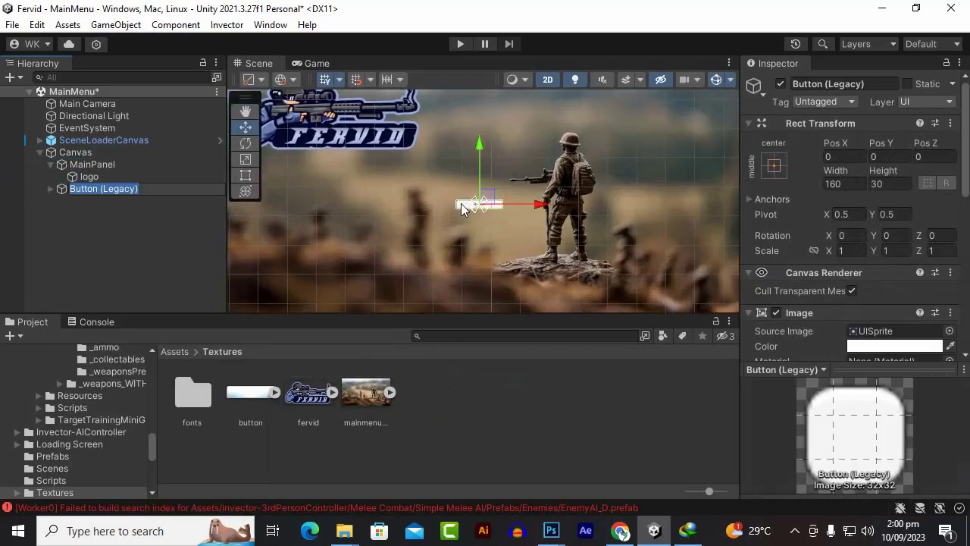
{"action": "left_click", "coordinate": [116, 234]}
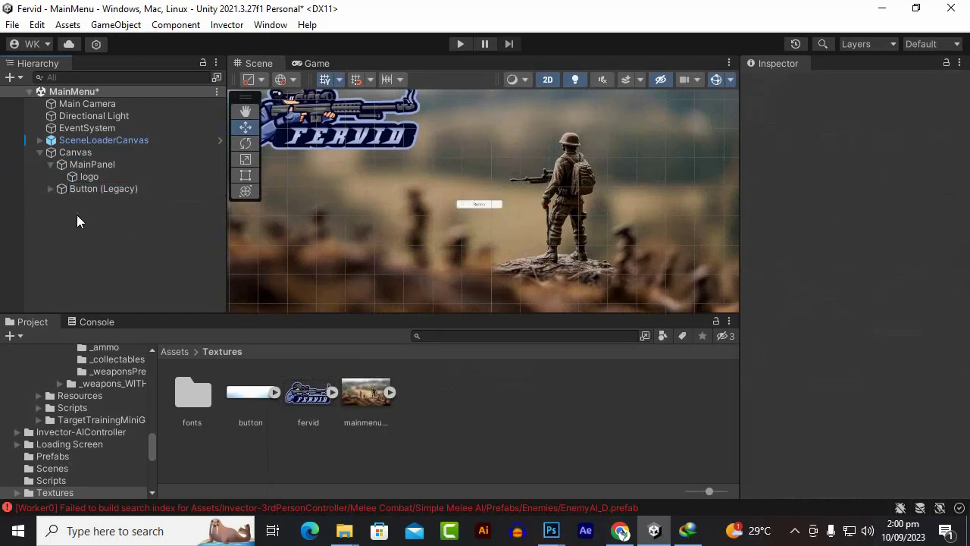
Step: Scale the new button up uniformly to about 2.13 times its size
{"action": "left_click", "coordinate": [83, 187]}
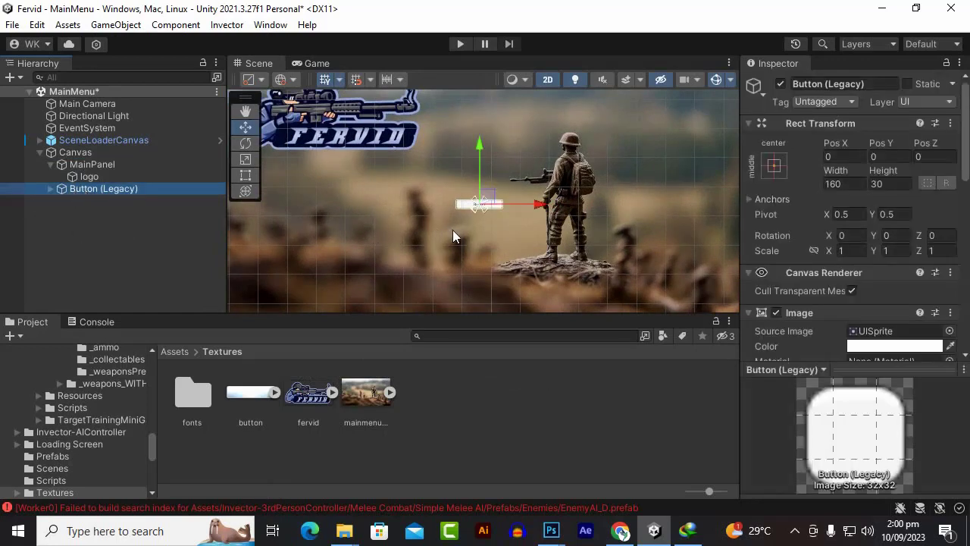
{"action": "key", "text": "f"}
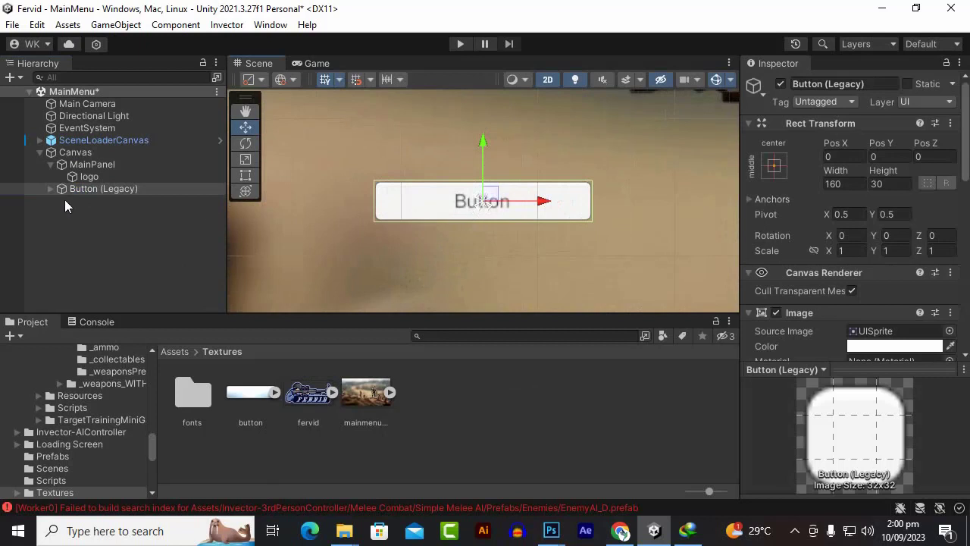
{"action": "left_click", "coordinate": [245, 160]}
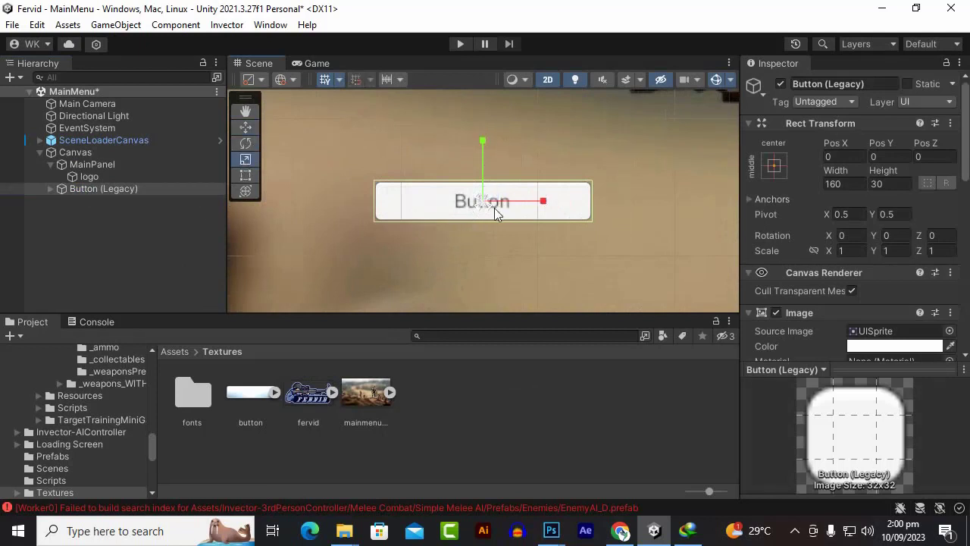
{"action": "scroll", "coordinate": [476, 228], "scroll_direction": "down", "scroll_amount": 6}
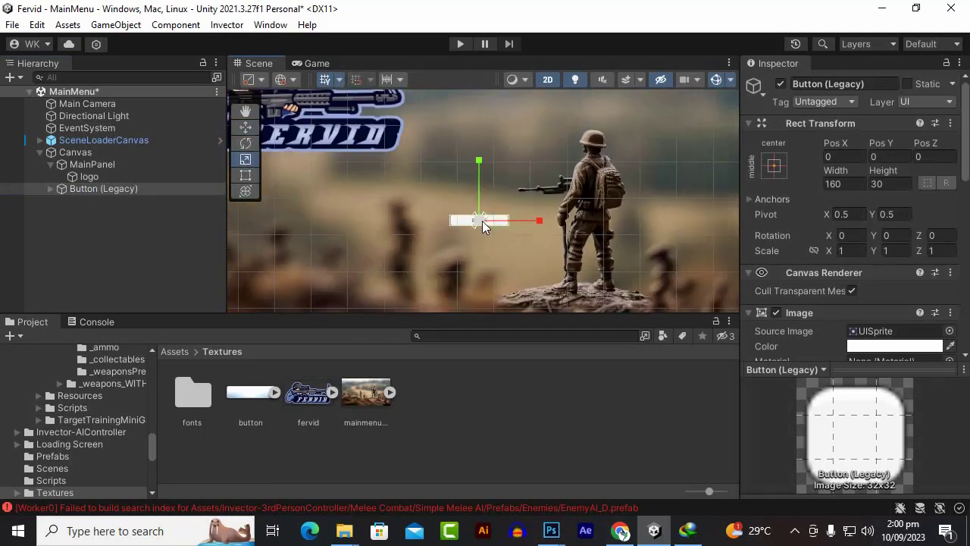
{"action": "left_click_drag", "start_coordinate": [481, 226], "coordinate": [544, 190]}
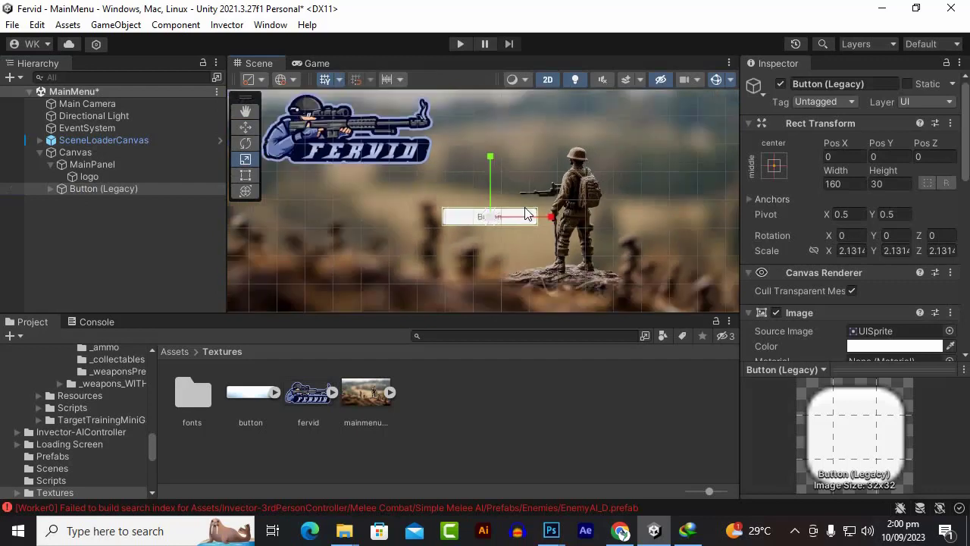
{"action": "scroll", "coordinate": [531, 199], "scroll_direction": "up", "scroll_amount": 4}
{"action": "scroll", "coordinate": [509, 219], "scroll_direction": "up", "scroll_amount": 3}
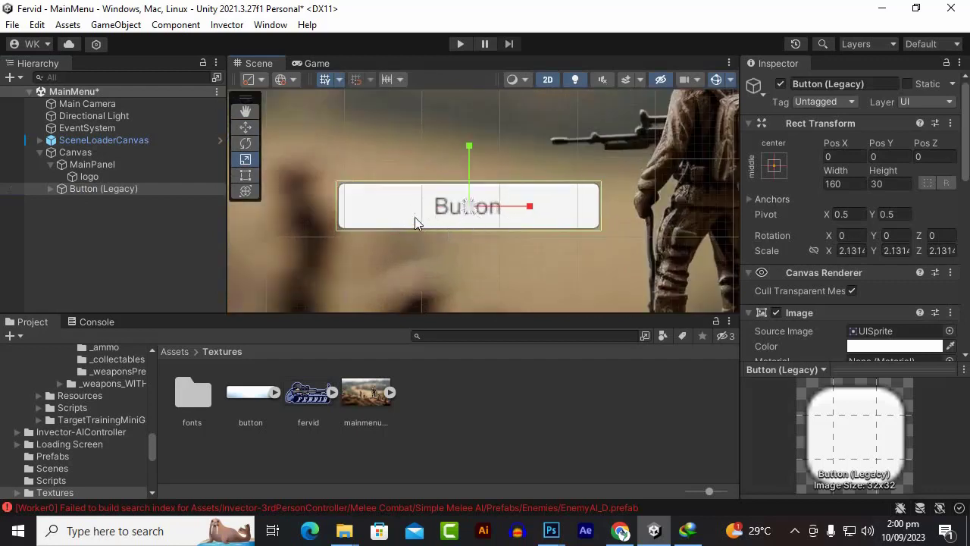
{"action": "scroll", "coordinate": [413, 215], "scroll_direction": "down", "scroll_amount": 2}
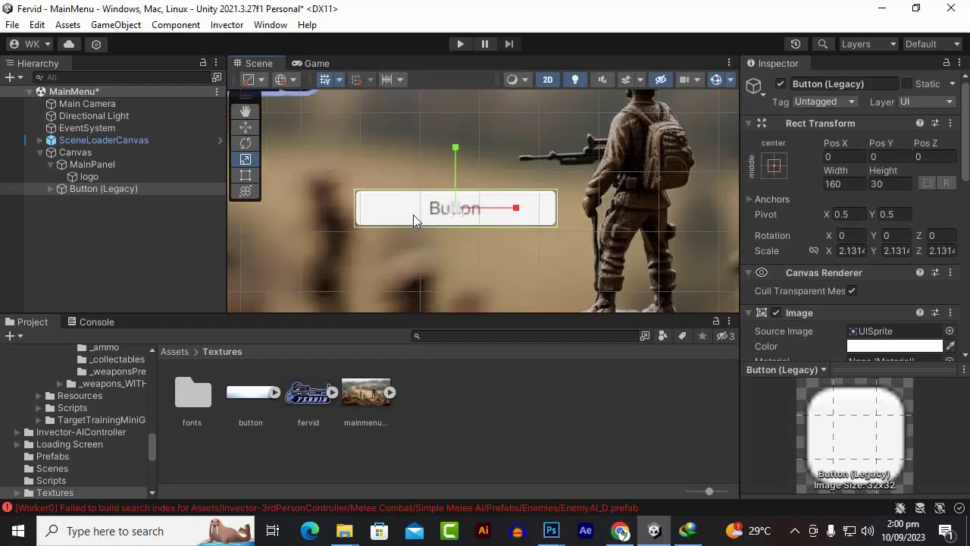
Step: Delete the Text (Legacy) child of the button
{"action": "left_click", "coordinate": [48, 188]}
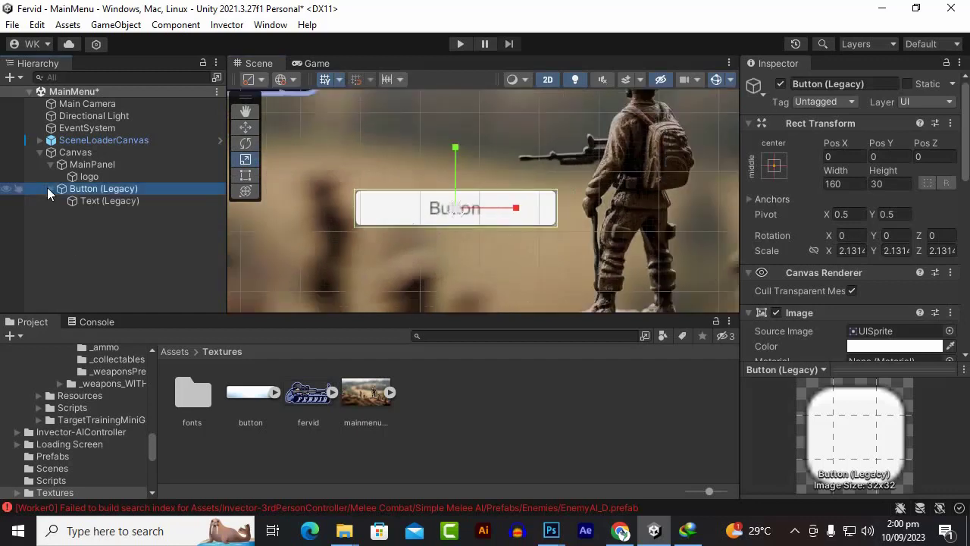
{"action": "left_click", "coordinate": [107, 202]}
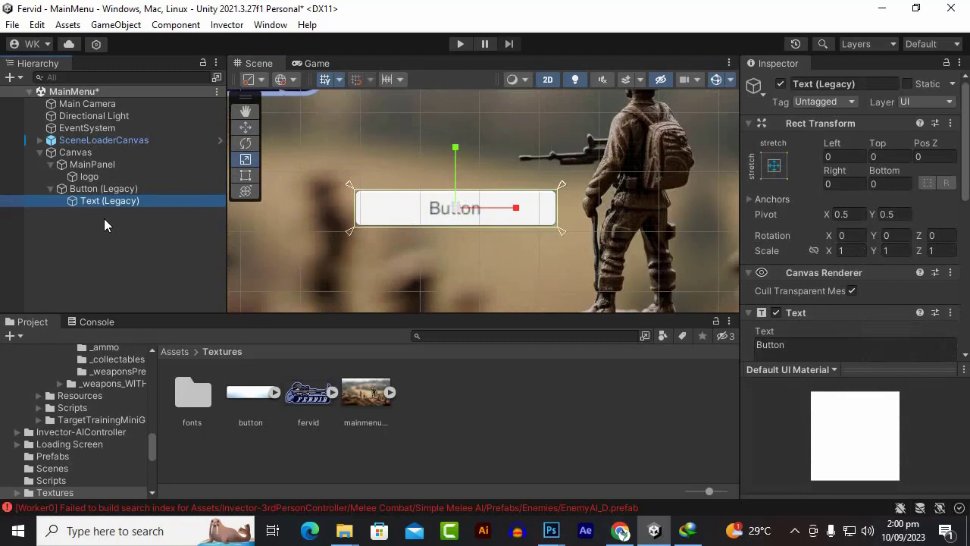
{"action": "key", "text": "Delete"}
Step: Rename the legacy button object to PLAY
{"action": "left_click", "coordinate": [105, 191]}
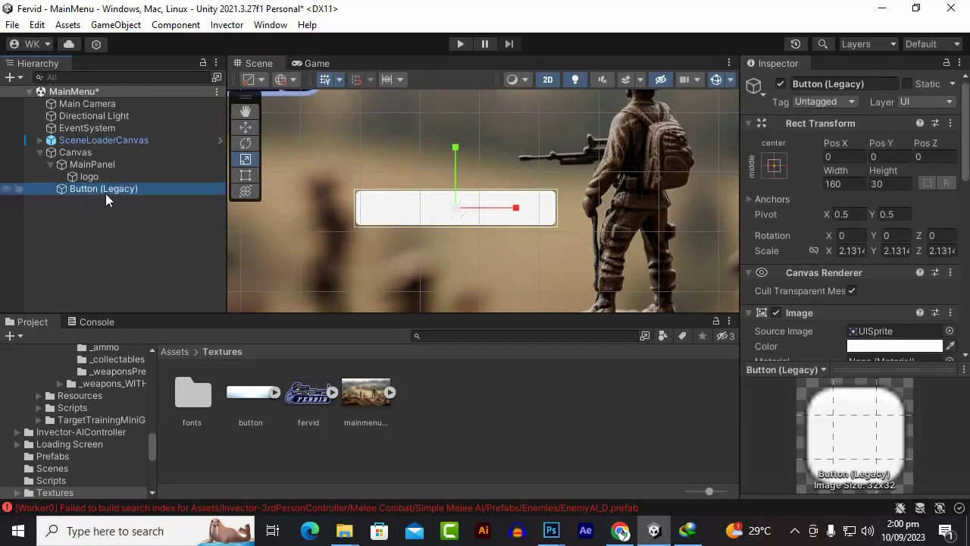
{"action": "right_click", "coordinate": [106, 193]}
{"action": "left_click", "coordinate": [171, 85]}
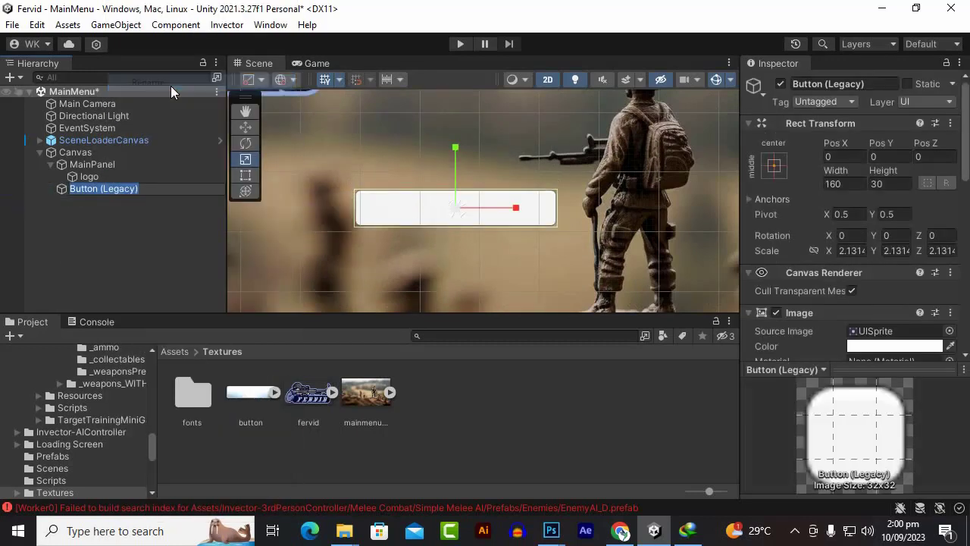
{"action": "type", "text": "PLA"}
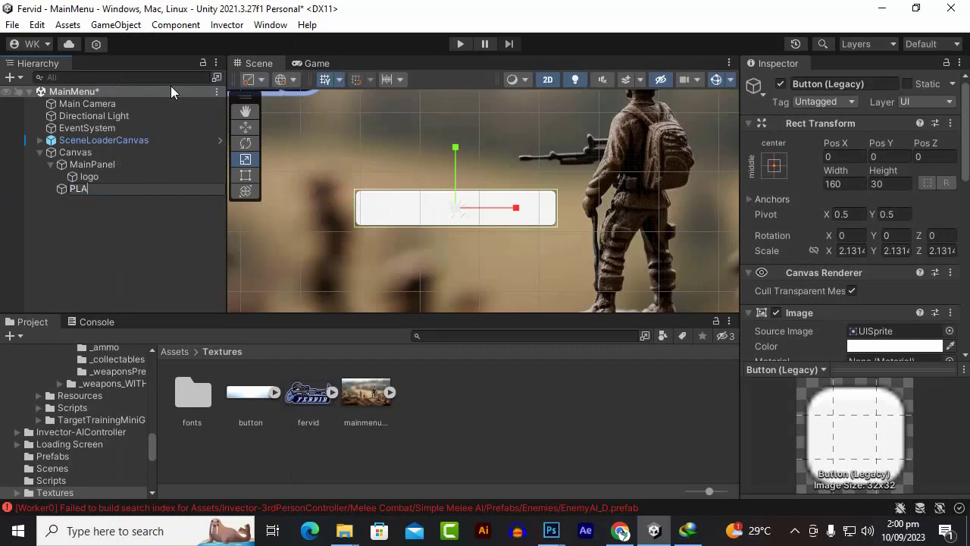
{"action": "type", "text": "Y"}
{"action": "key", "text": "Return"}
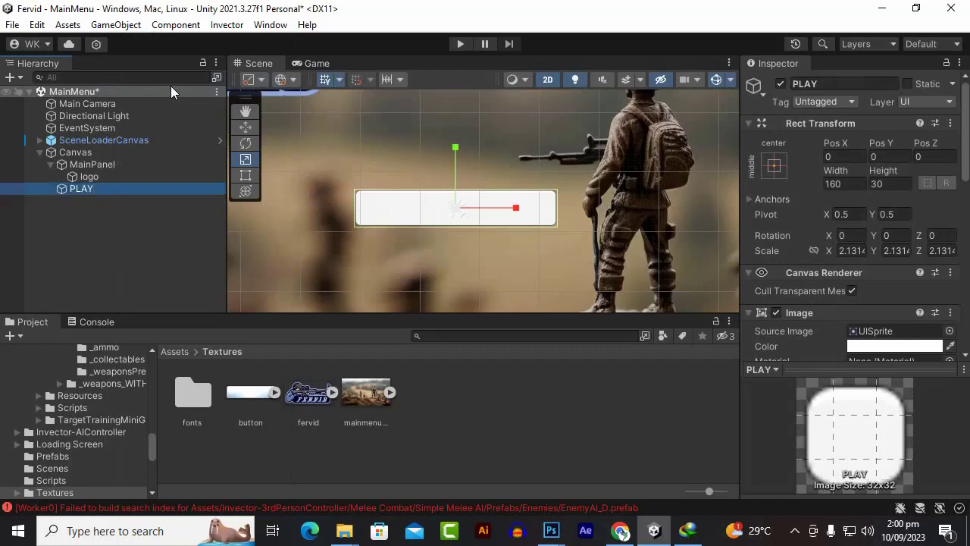
Step: Assign the button sprite from the Textures folder as PLAY's Source Image and check it in the Game view
{"action": "left_click", "coordinate": [245, 127]}
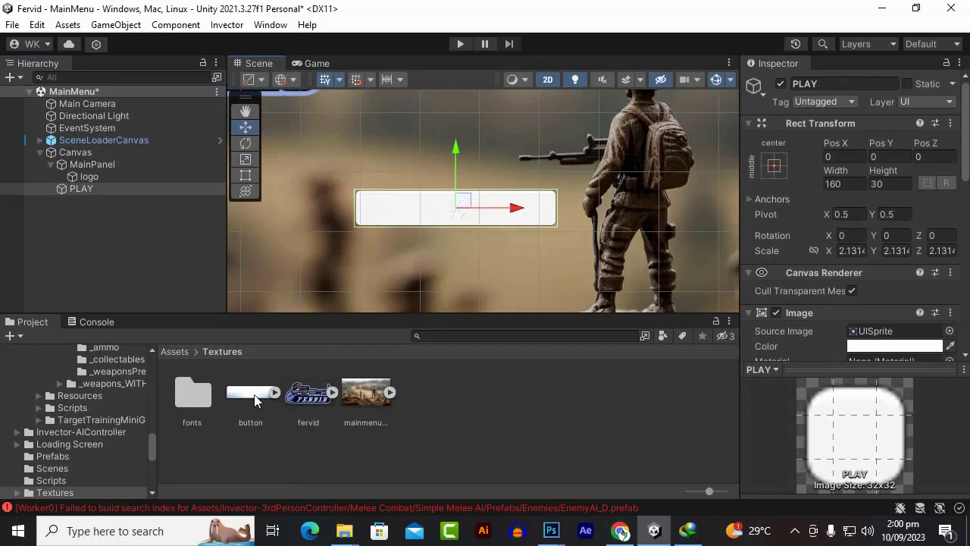
{"action": "left_click_drag", "start_coordinate": [252, 393], "coordinate": [872, 334]}
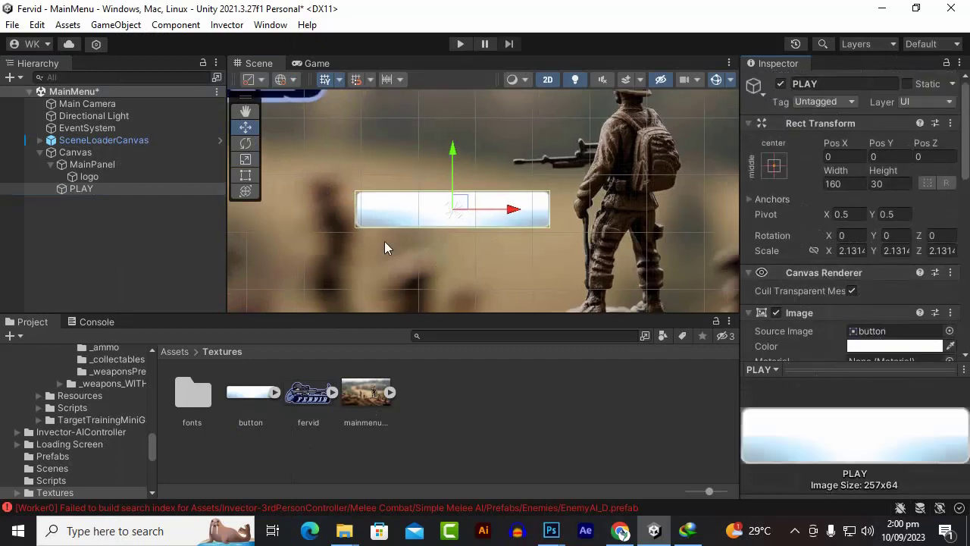
{"action": "scroll", "coordinate": [385, 241], "scroll_direction": "down", "scroll_amount": 3}
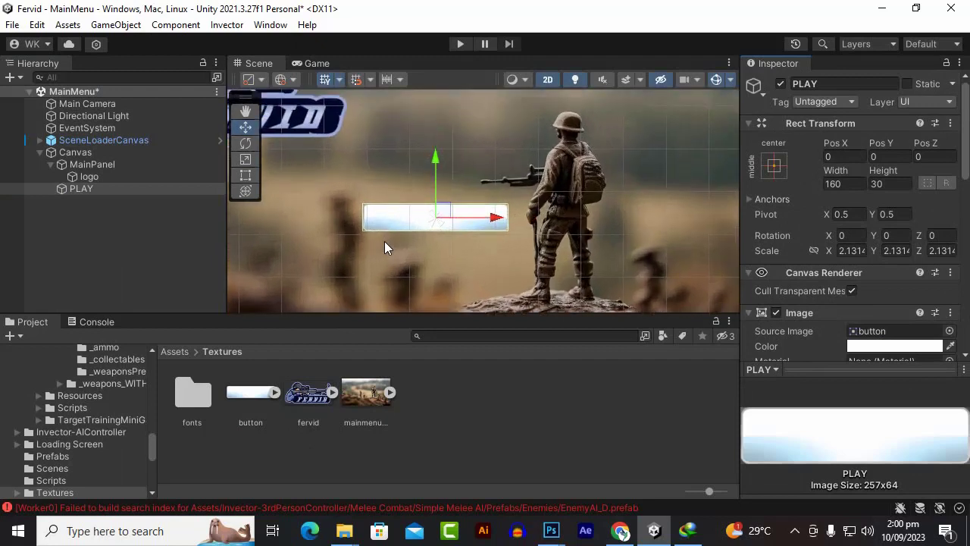
{"action": "scroll", "coordinate": [384, 241], "scroll_direction": "up", "scroll_amount": 1}
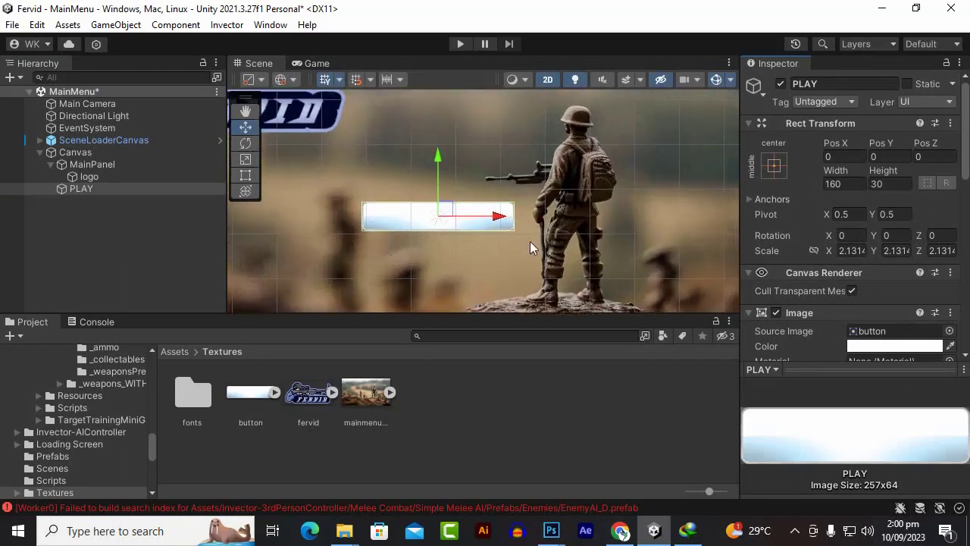
{"action": "scroll", "coordinate": [391, 160], "scroll_direction": "down", "scroll_amount": 1}
{"action": "left_click", "coordinate": [310, 63]}
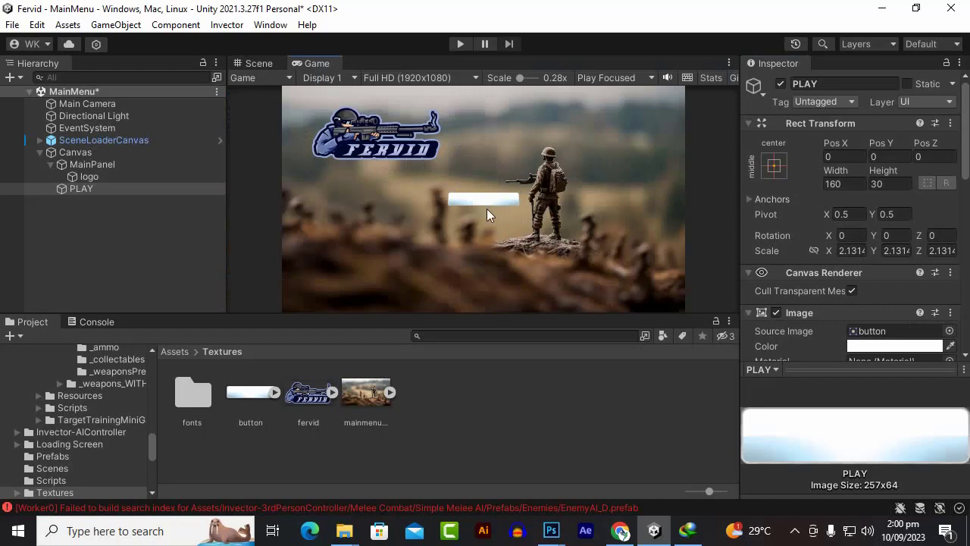
Step: Tint the PLAY button's image pale pink with the colour FFEBEB and check it in the Game view
{"action": "scroll", "coordinate": [486, 208], "scroll_direction": "up", "scroll_amount": 5}
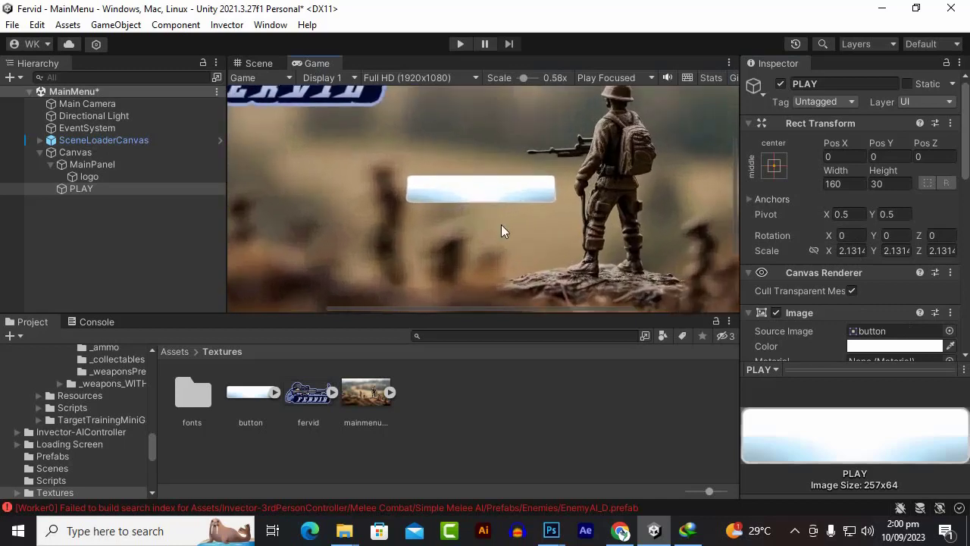
{"action": "left_click", "coordinate": [874, 347]}
{"action": "mouse_move", "coordinate": [872, 273]}
{"action": "left_mouse_down"}
{"action": "mouse_move", "coordinate": [812, 308]}
{"action": "mouse_move", "coordinate": [805, 267]}
{"action": "mouse_move", "coordinate": [768, 298]}
{"action": "mouse_move", "coordinate": [821, 270]}
{"action": "mouse_move", "coordinate": [817, 252]}
{"action": "mouse_move", "coordinate": [818, 273]}
{"action": "mouse_move", "coordinate": [820, 246]}
{"action": "mouse_move", "coordinate": [842, 212]}
{"action": "left_mouse_up"}
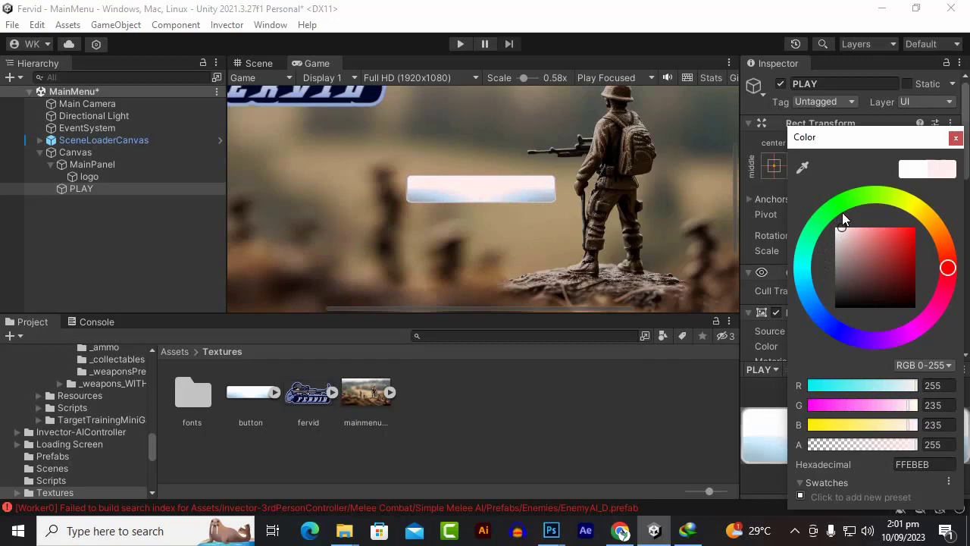
{"action": "scroll", "coordinate": [315, 285], "scroll_direction": "down", "scroll_amount": 3}
{"action": "scroll", "coordinate": [351, 269], "scroll_direction": "down", "scroll_amount": 1}
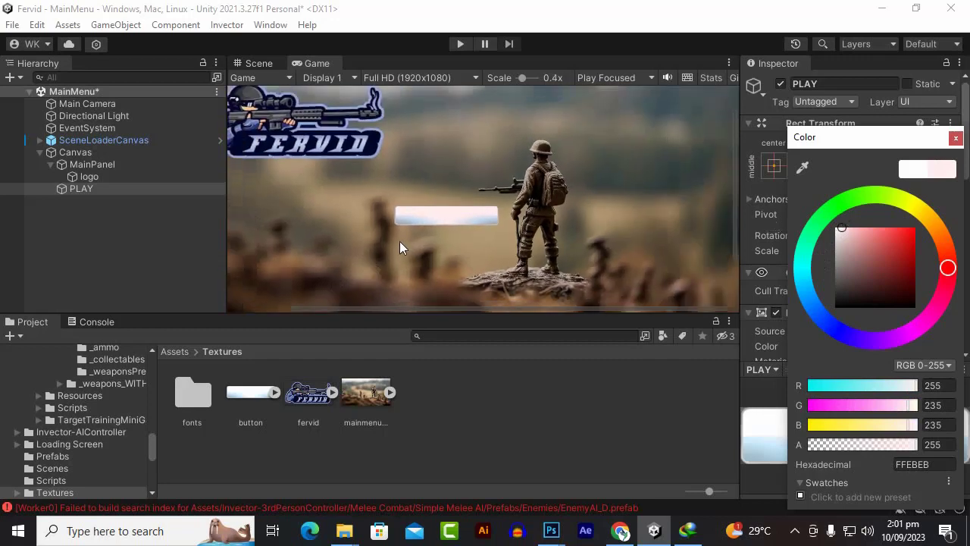
{"action": "middle_click_drag", "start_coordinate": [368, 201], "coordinate": [486, 247]}
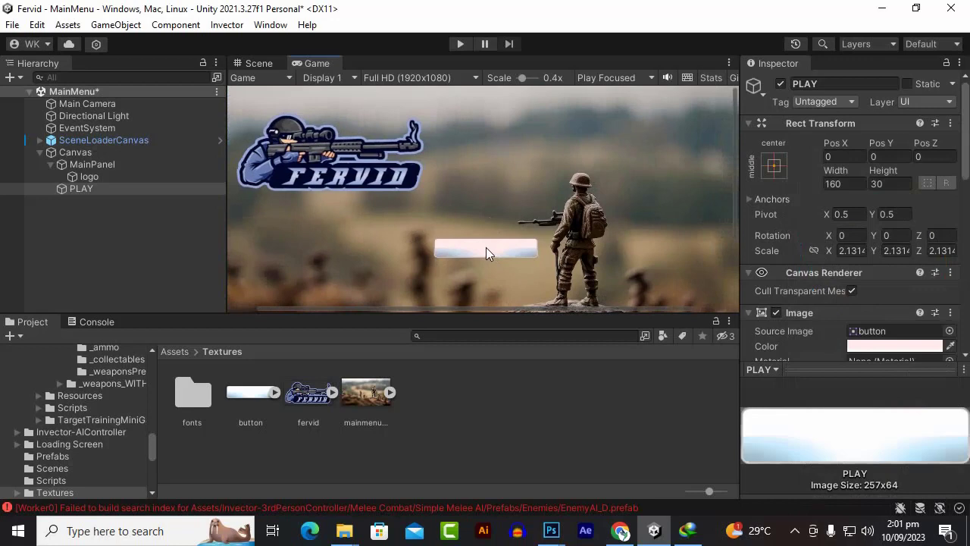
Step: Set the PLAY button's image colour to light blue, D5F1FF, and check it in the Game view
{"action": "left_click", "coordinate": [866, 346]}
{"action": "left_click_drag", "start_coordinate": [844, 230], "coordinate": [821, 240]}
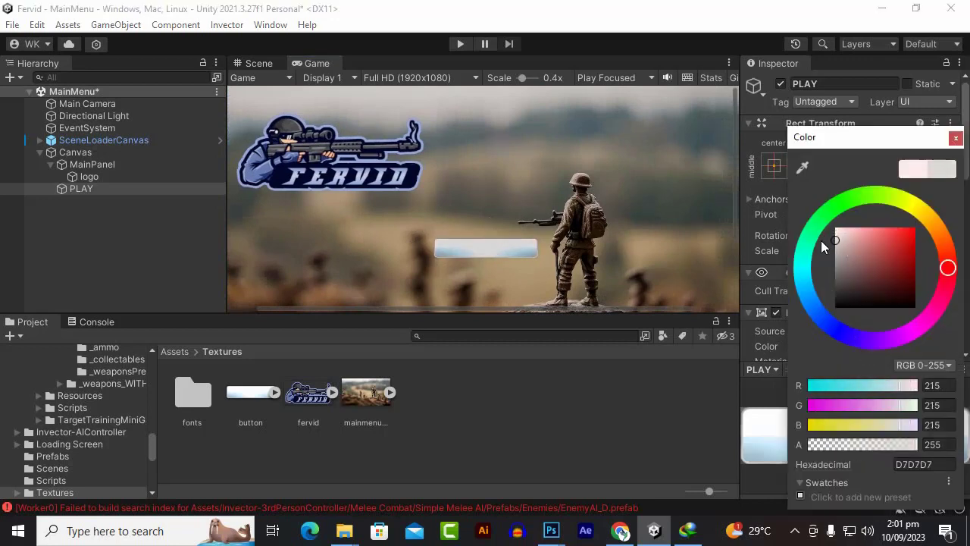
{"action": "left_click_drag", "start_coordinate": [810, 279], "coordinate": [813, 292]}
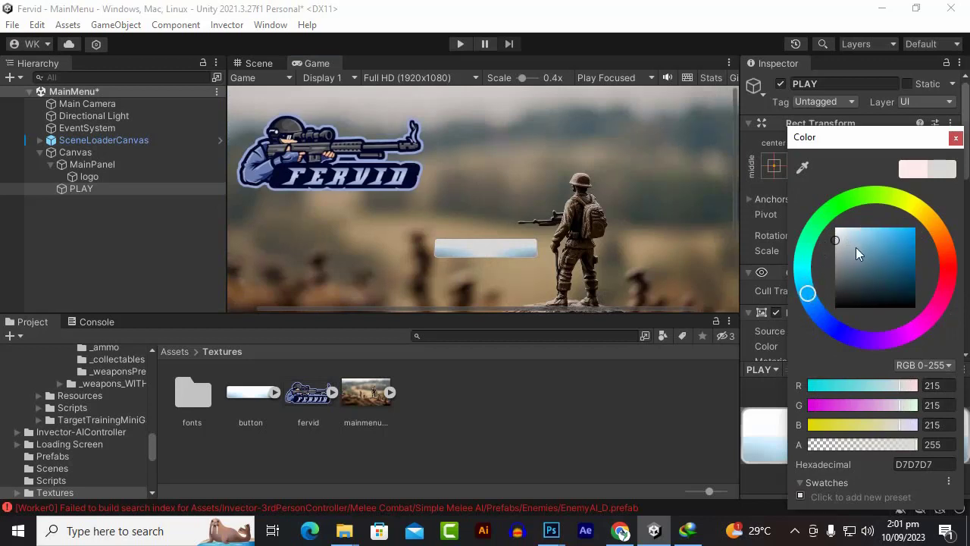
{"action": "left_click_drag", "start_coordinate": [855, 232], "coordinate": [849, 227]}
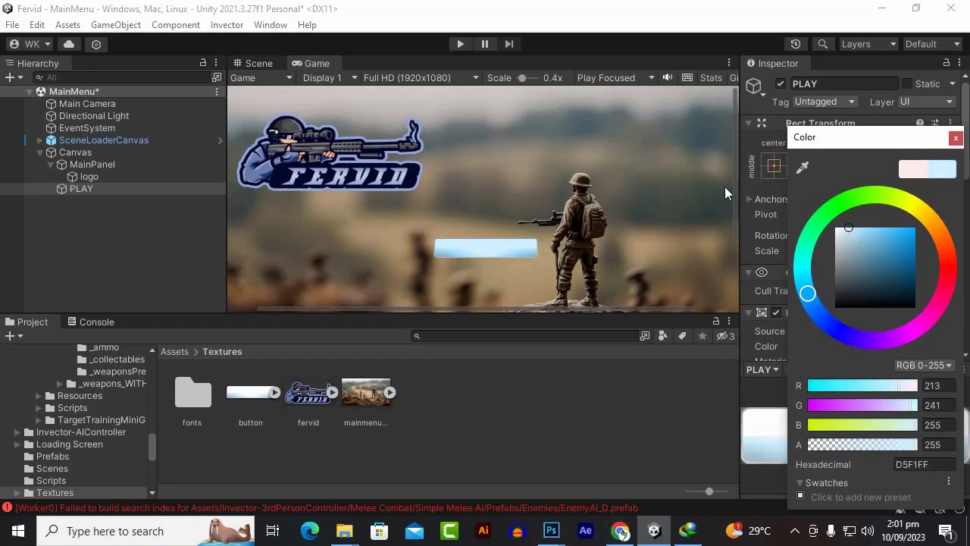
{"action": "left_click", "coordinate": [956, 137]}
{"action": "scroll", "coordinate": [576, 238], "scroll_direction": "up", "scroll_amount": 3}
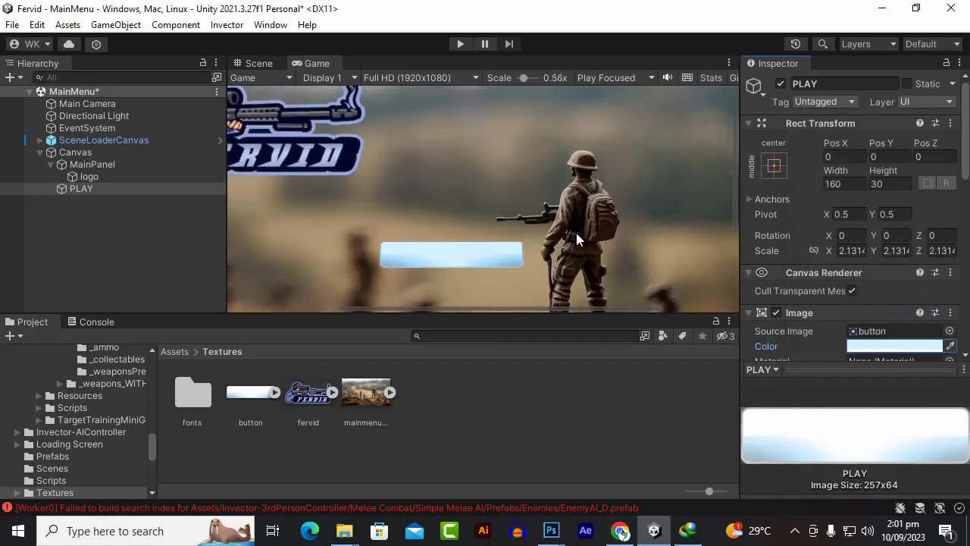
{"action": "scroll", "coordinate": [576, 238], "scroll_direction": "down", "scroll_amount": 3}
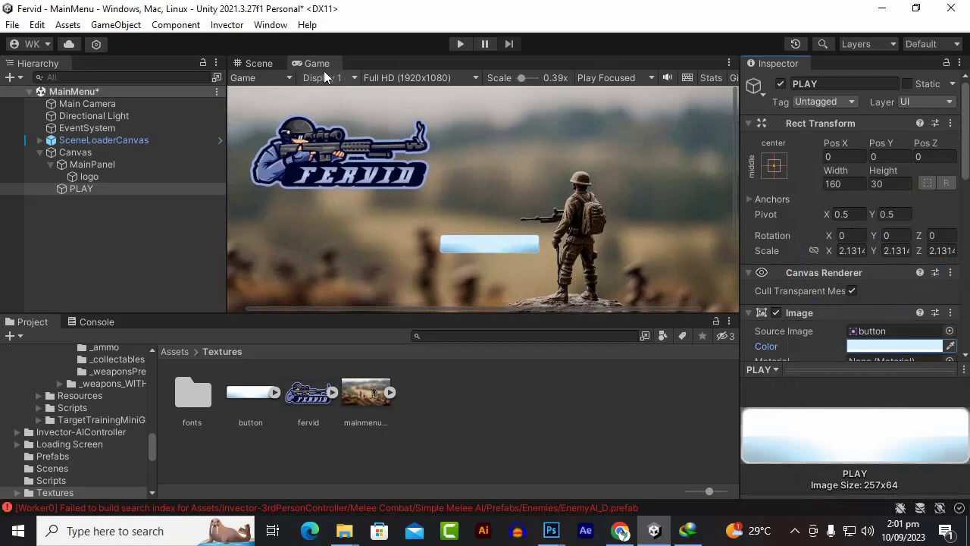
Step: Move the PLAY button below the Fervid logo to about Pos X -481, Pos Y 37, and check it in the Game view
{"action": "left_click", "coordinate": [255, 63]}
{"action": "scroll", "coordinate": [482, 222], "scroll_direction": "down", "scroll_amount": 5}
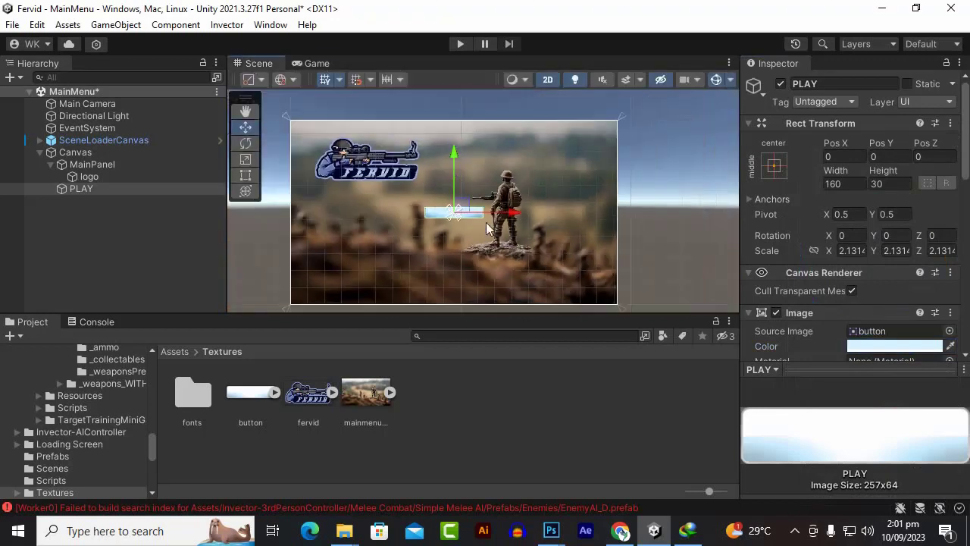
{"action": "left_click_drag", "start_coordinate": [508, 213], "coordinate": [426, 212]}
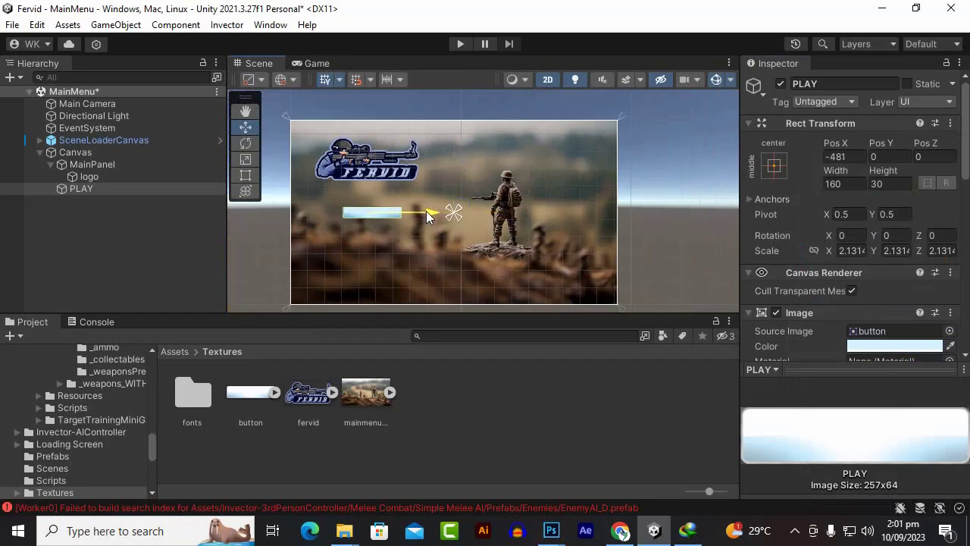
{"action": "scroll", "coordinate": [365, 177], "scroll_direction": "up", "scroll_amount": 3}
{"action": "left_click_drag", "start_coordinate": [374, 168], "coordinate": [375, 164]}
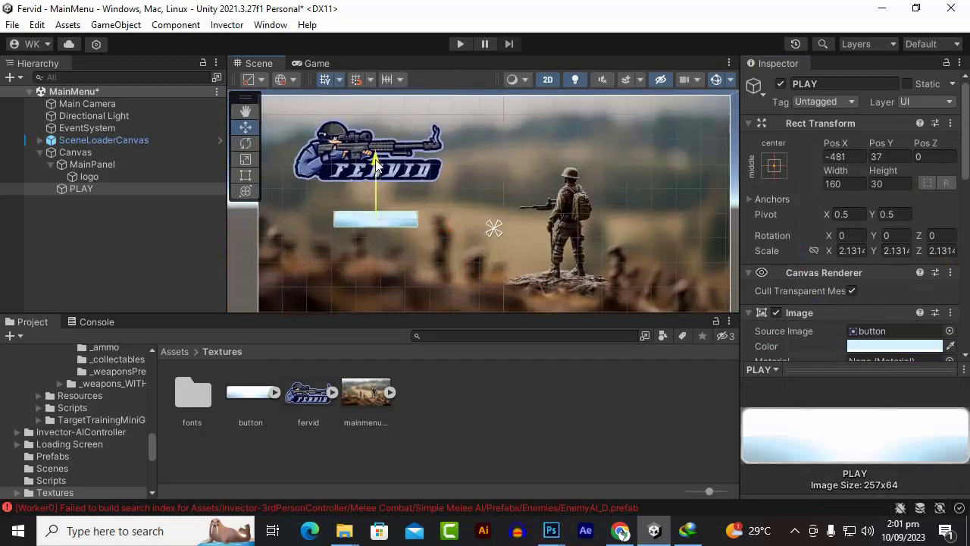
{"action": "scroll", "coordinate": [375, 205], "scroll_direction": "down", "scroll_amount": 4}
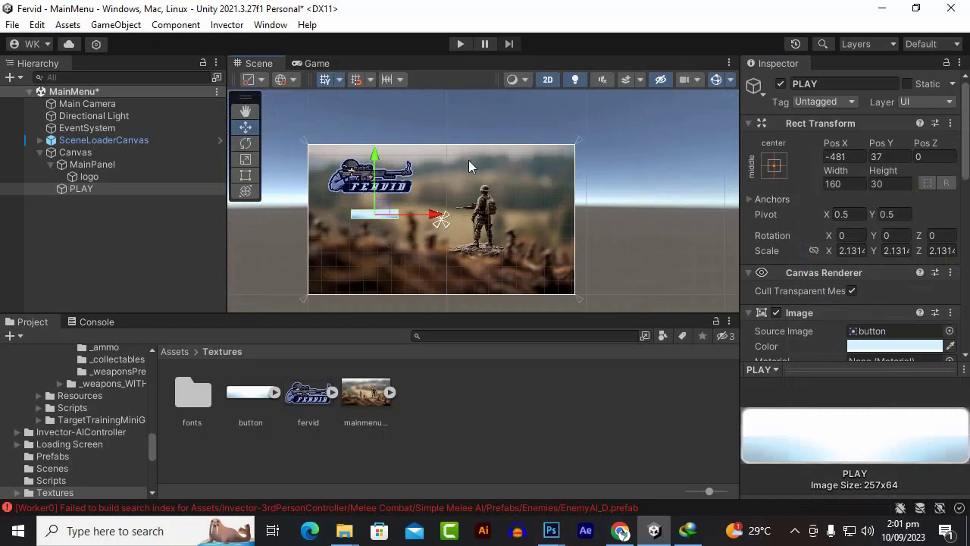
{"action": "scroll", "coordinate": [450, 175], "scroll_direction": "up", "scroll_amount": 2}
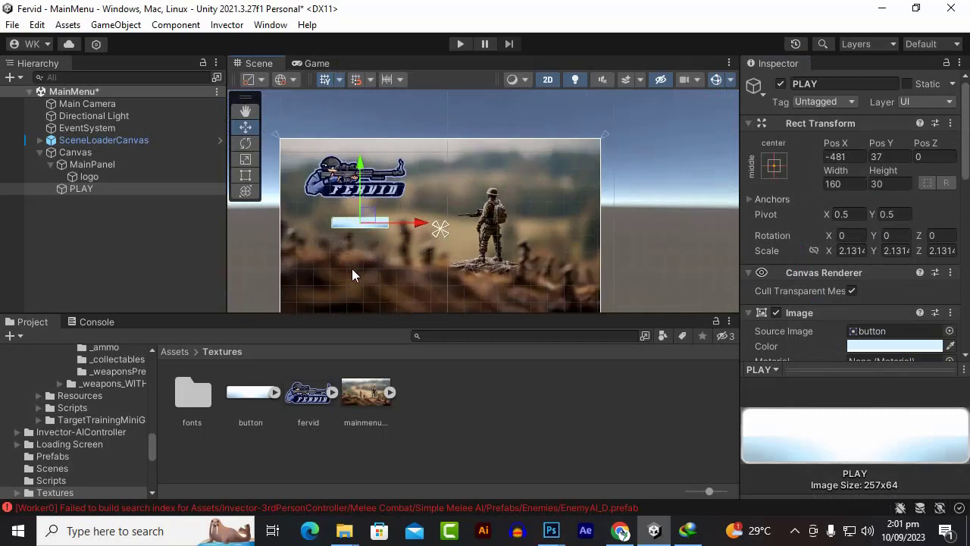
{"action": "scroll", "coordinate": [370, 233], "scroll_direction": "up", "scroll_amount": 3}
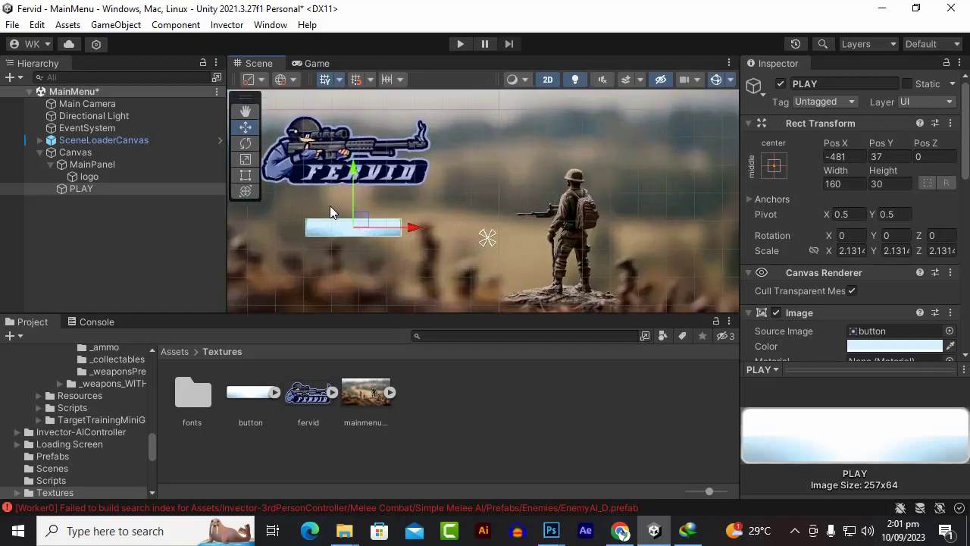
{"action": "scroll", "coordinate": [329, 207], "scroll_direction": "up", "scroll_amount": 3}
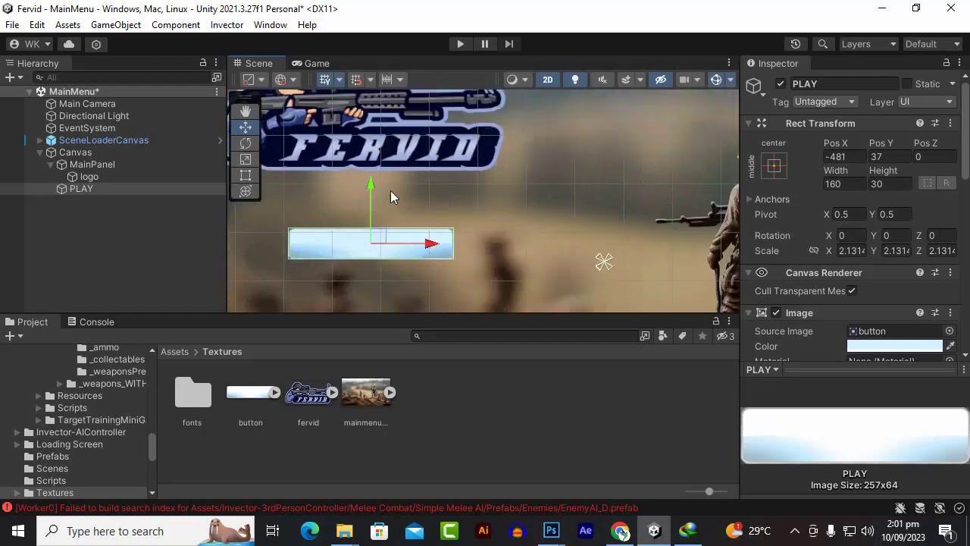
{"action": "scroll", "coordinate": [330, 206], "scroll_direction": "down", "scroll_amount": 3}
{"action": "left_click", "coordinate": [317, 64]}
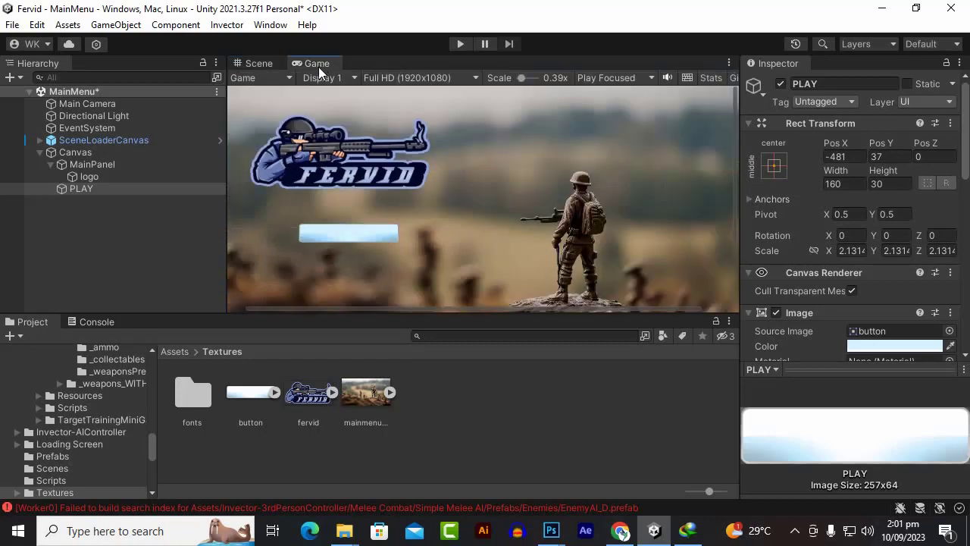
Step: Add a legacy Text object as a direct child of the Canvas
{"action": "left_click", "coordinate": [257, 63]}
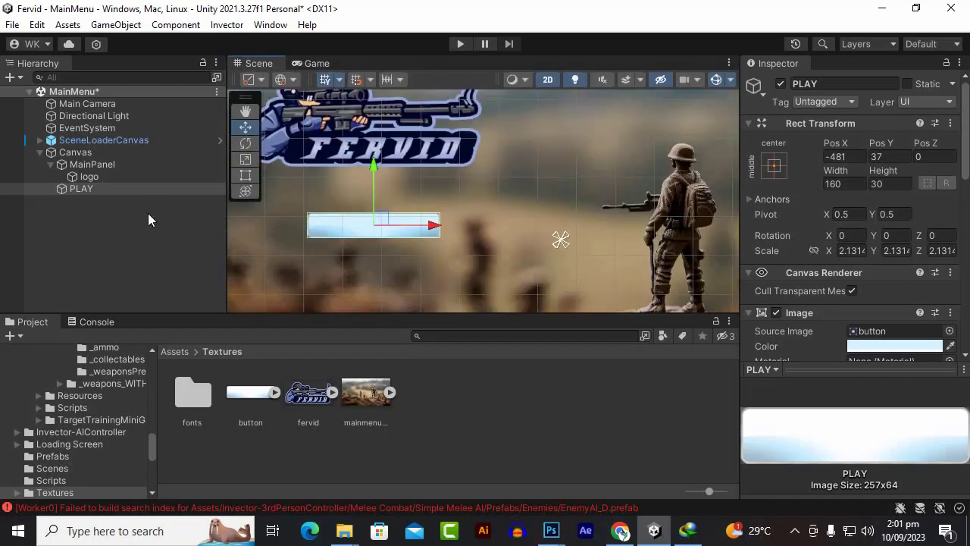
{"action": "left_click", "coordinate": [141, 216]}
{"action": "left_click", "coordinate": [84, 190]}
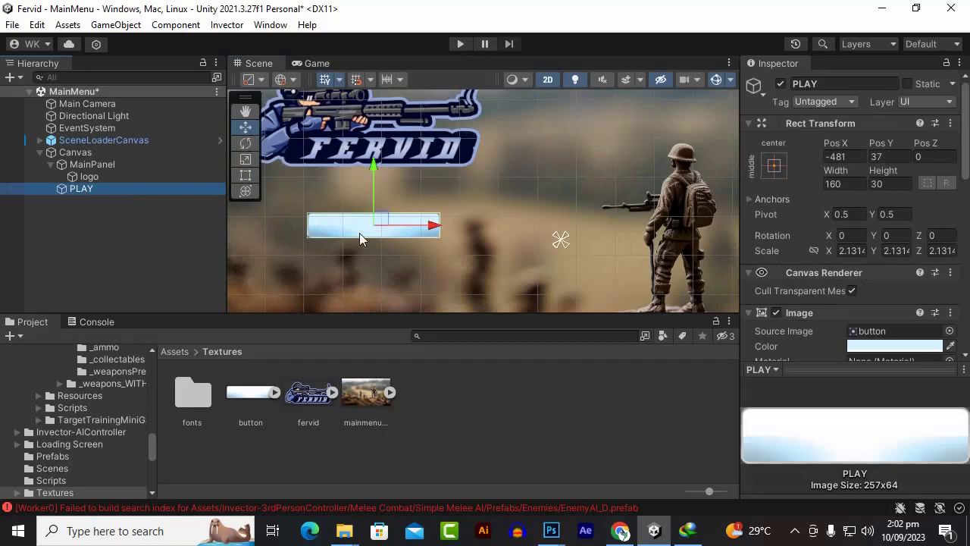
{"action": "left_click", "coordinate": [76, 152]}
{"action": "right_click", "coordinate": [76, 152]}
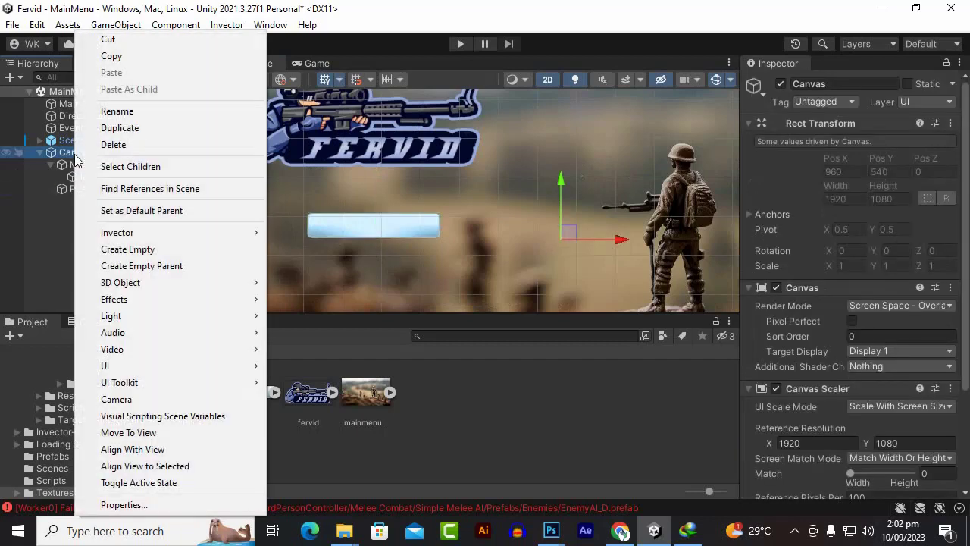
{"action": "mouse_move", "coordinate": [179, 368]}
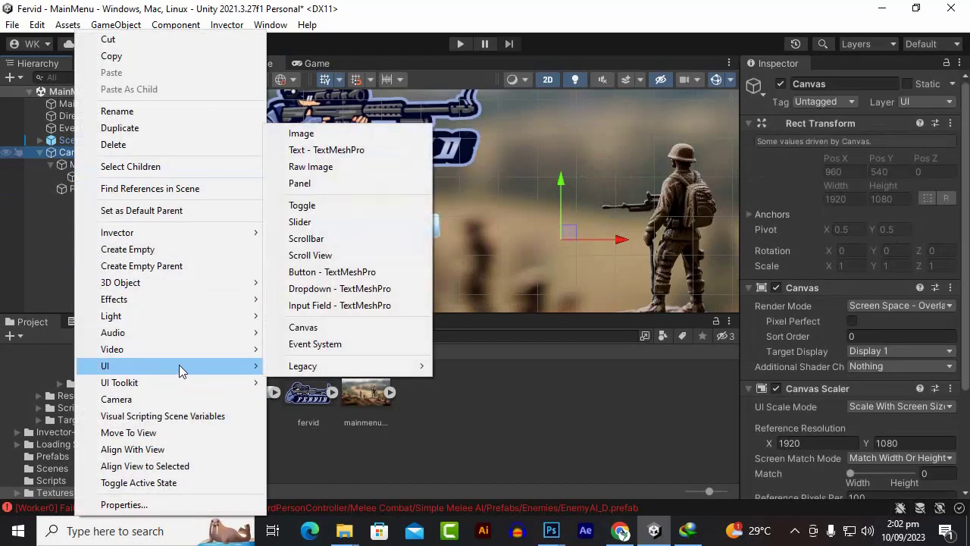
{"action": "mouse_move", "coordinate": [296, 369]}
{"action": "left_click", "coordinate": [479, 368]}
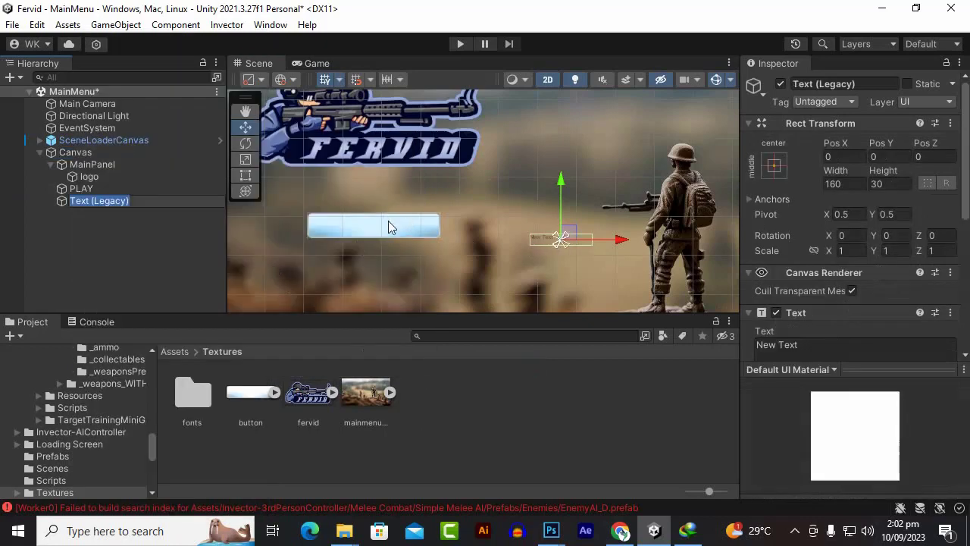
Step: Move the new text object onto the PLAY button, at about Pos X -467
{"action": "left_click_drag", "start_coordinate": [614, 244], "coordinate": [438, 265]}
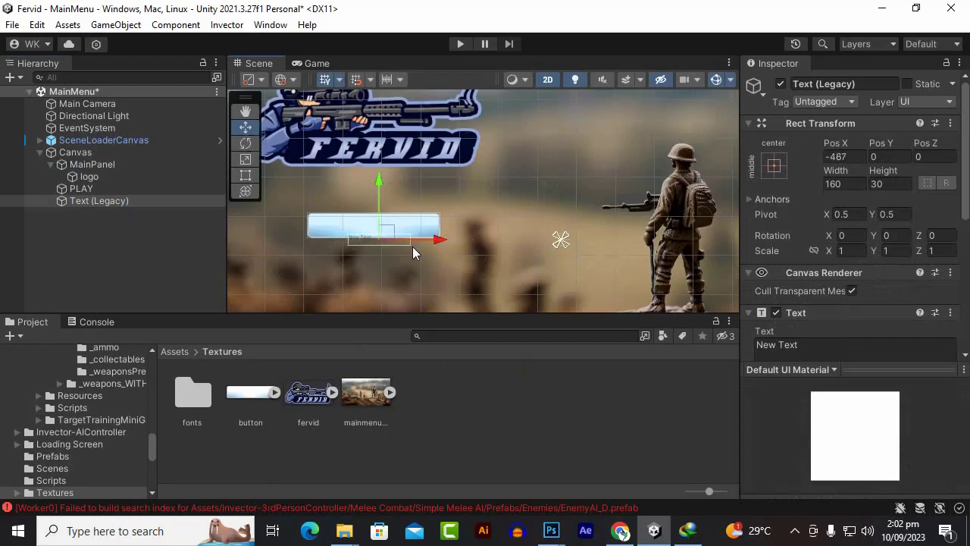
{"action": "left_click_drag", "start_coordinate": [372, 188], "coordinate": [380, 168]}
{"action": "scroll", "coordinate": [375, 233], "scroll_direction": "up", "scroll_amount": 5}
Step: Set the text object's content to PLAY in capital letters
{"action": "scroll", "coordinate": [860, 325], "scroll_direction": "down", "scroll_amount": 5}
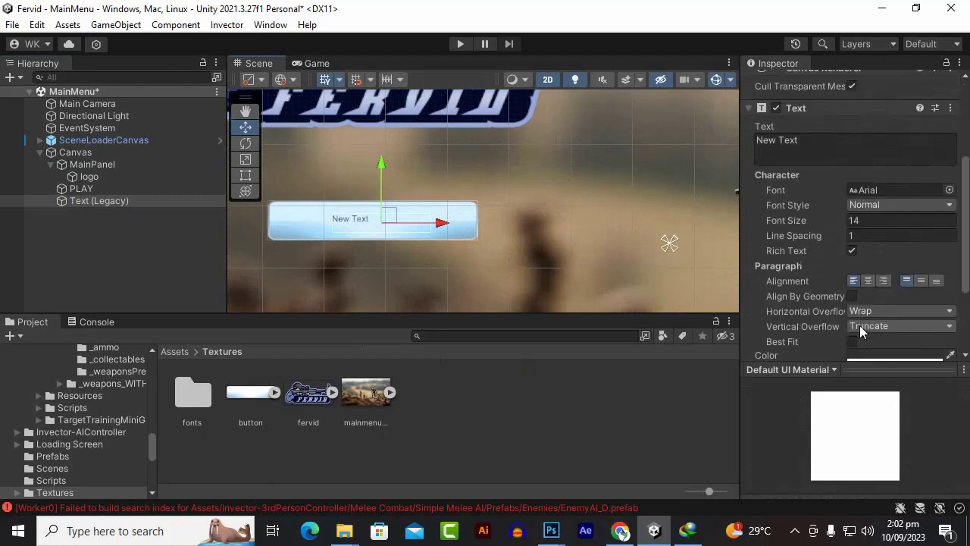
{"action": "left_click", "coordinate": [812, 146]}
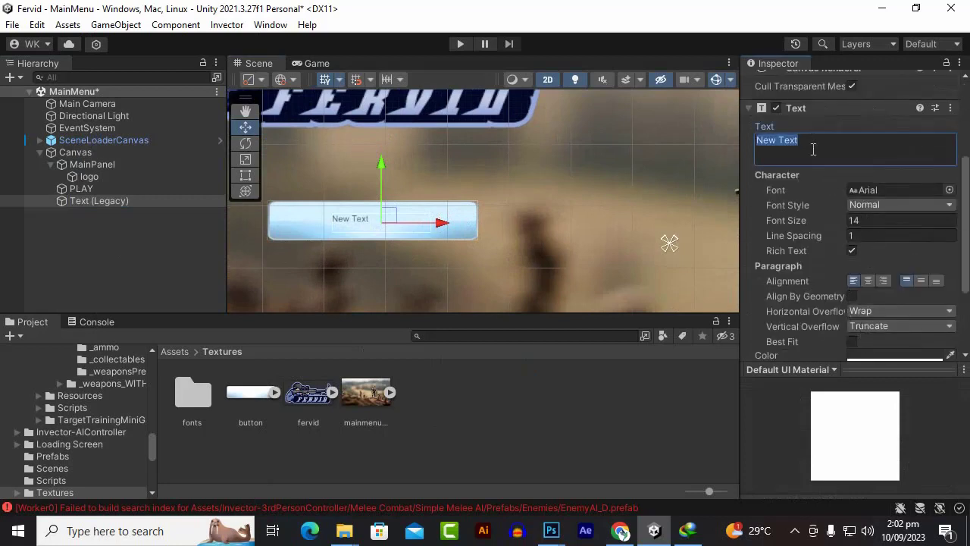
{"action": "type", "text": "play"}
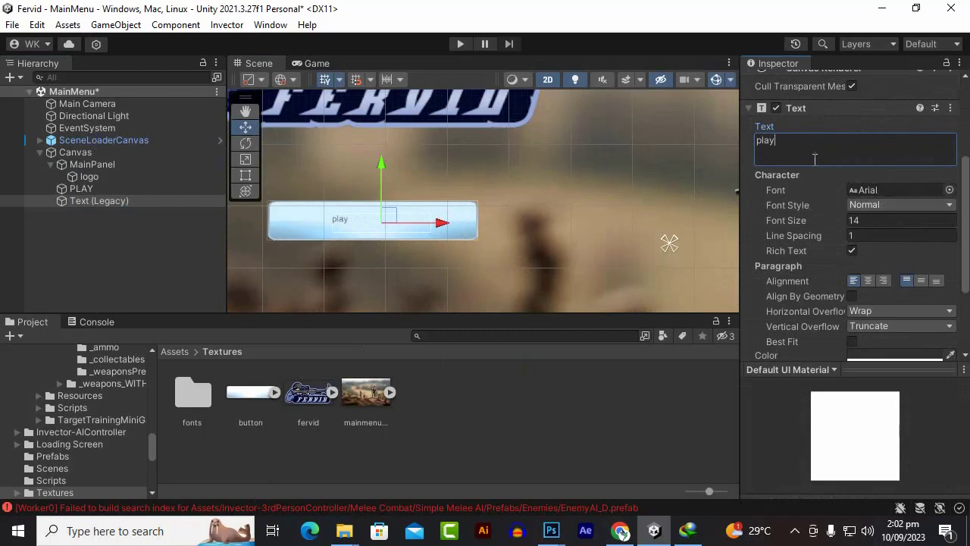
{"action": "left_click_drag", "start_coordinate": [815, 159], "coordinate": [548, 145]}
{"action": "type", "text": "PLAY"}
Step: Change the PLAY text's font to Robus-BWqOd
{"action": "left_click", "coordinate": [949, 190]}
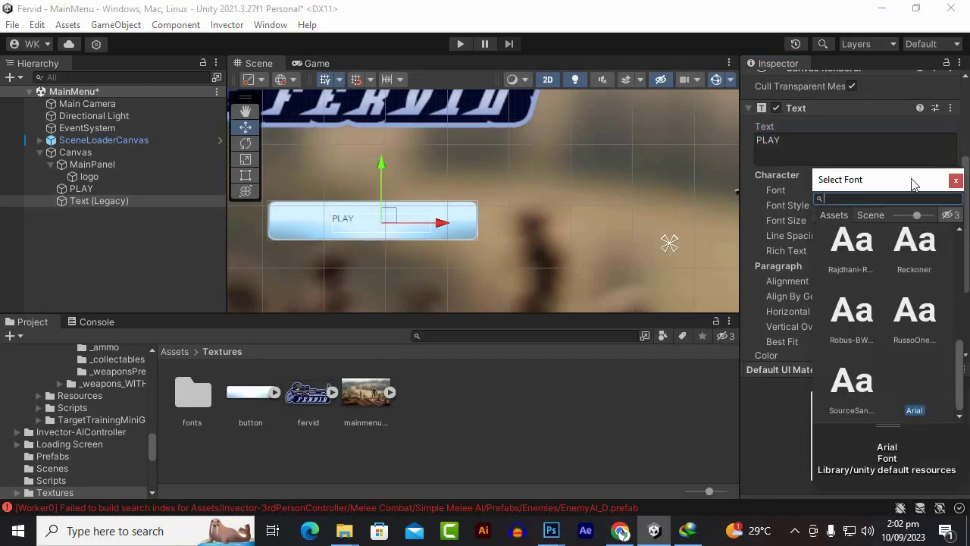
{"action": "left_click_drag", "start_coordinate": [903, 180], "coordinate": [735, 130]}
{"action": "scroll", "coordinate": [724, 303], "scroll_direction": "up", "scroll_amount": 5}
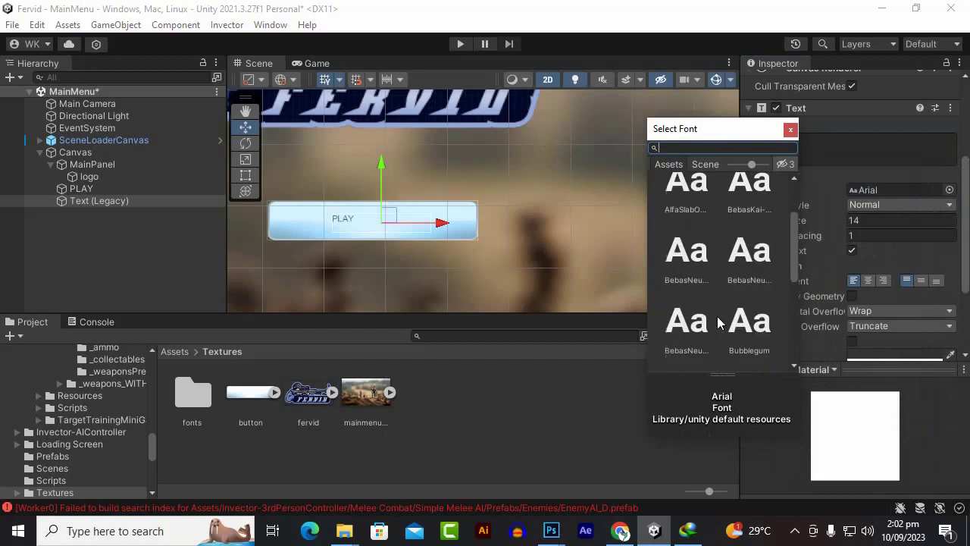
{"action": "scroll", "coordinate": [719, 322], "scroll_direction": "up", "scroll_amount": 3}
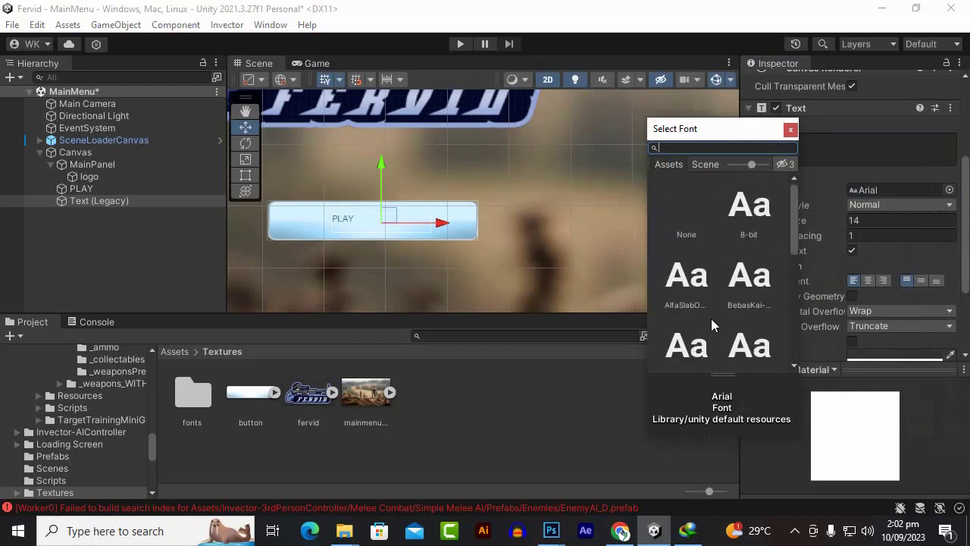
{"action": "scroll", "coordinate": [711, 319], "scroll_direction": "down", "scroll_amount": 10}
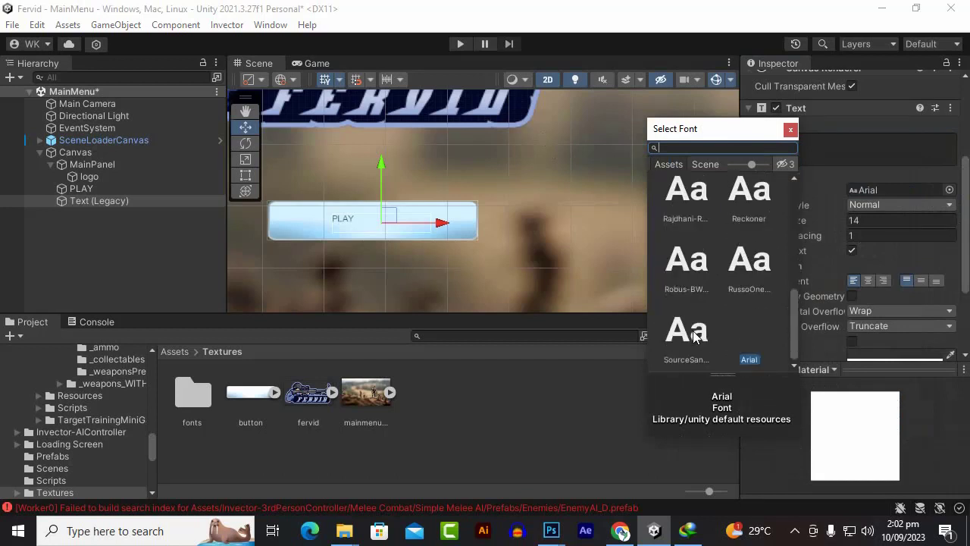
{"action": "left_click", "coordinate": [690, 266]}
{"action": "double_click", "coordinate": [689, 267]}
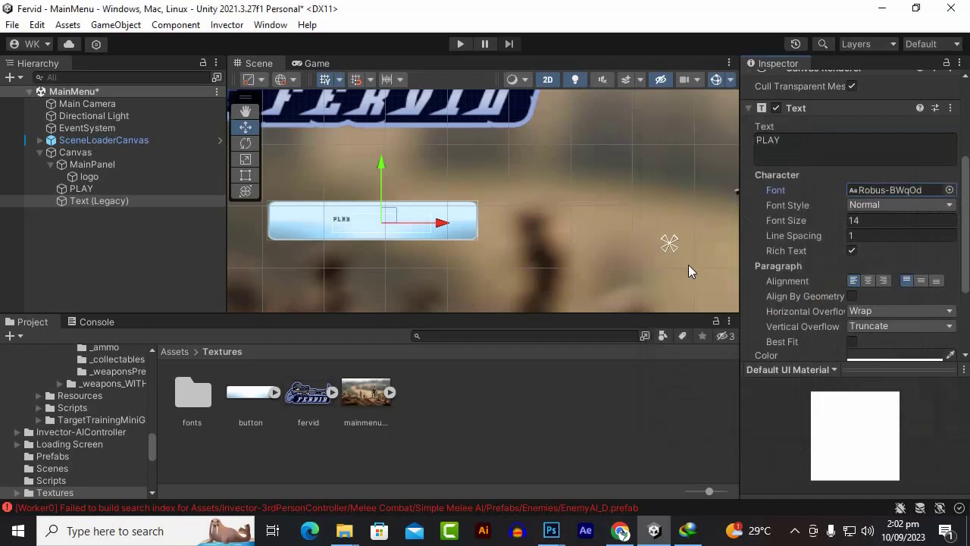
Step: Set the PLAY text's font size to 32
{"action": "left_click", "coordinate": [874, 221]}
{"action": "type", "text": "32"}
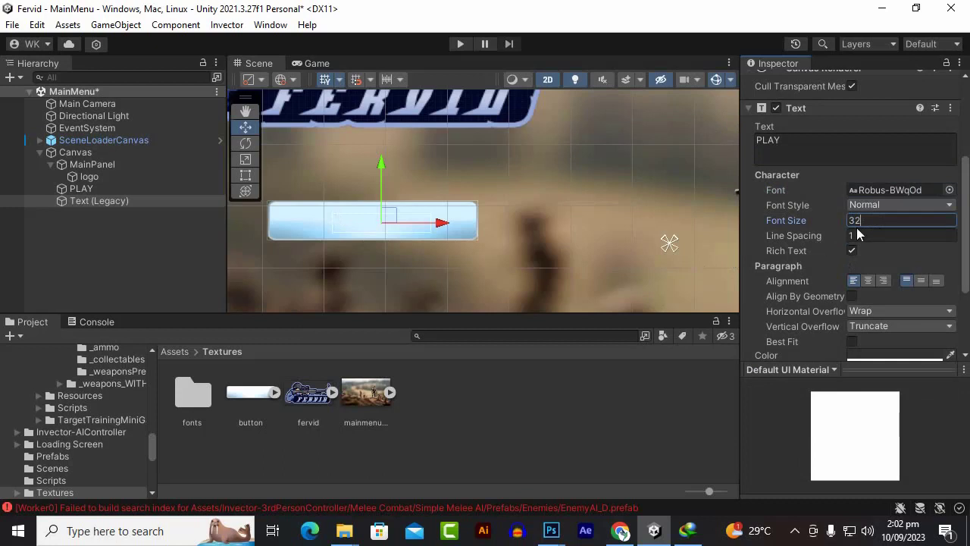
{"action": "scroll", "coordinate": [435, 238], "scroll_direction": "down", "scroll_amount": 3}
{"action": "scroll", "coordinate": [435, 240], "scroll_direction": "up", "scroll_amount": 2}
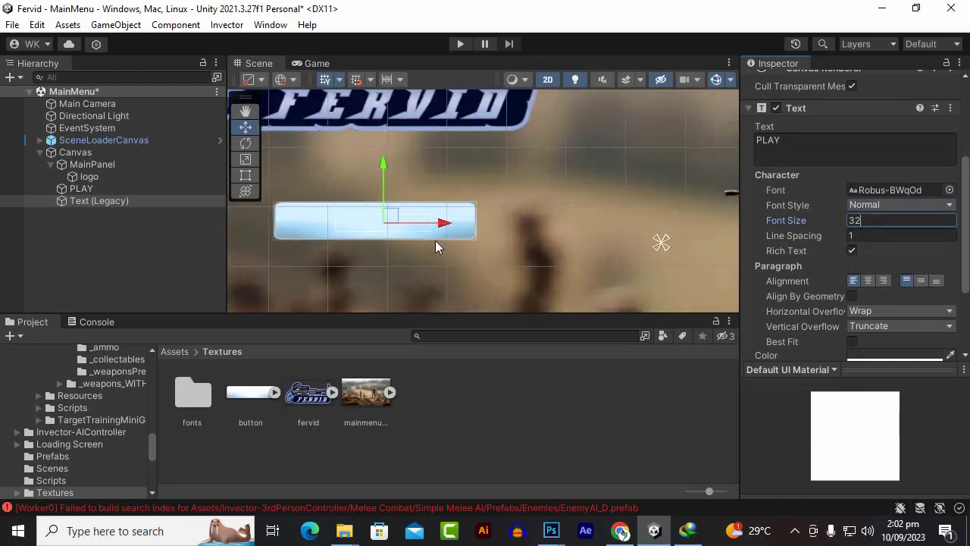
Step: Set both the horizontal and vertical overflow of the PLAY text to Overflow
{"action": "left_click", "coordinate": [881, 310]}
{"action": "left_click", "coordinate": [872, 342]}
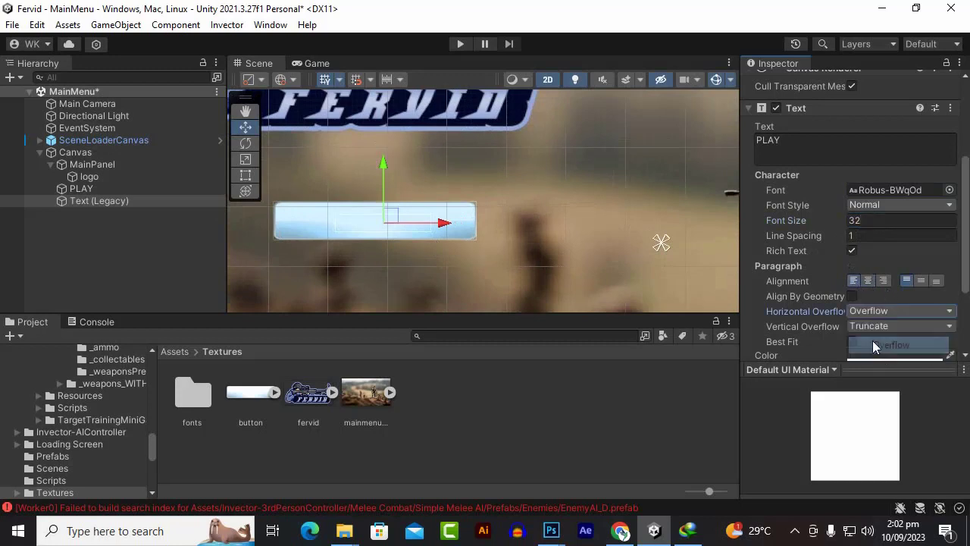
{"action": "left_click", "coordinate": [871, 329]}
{"action": "left_click", "coordinate": [886, 357]}
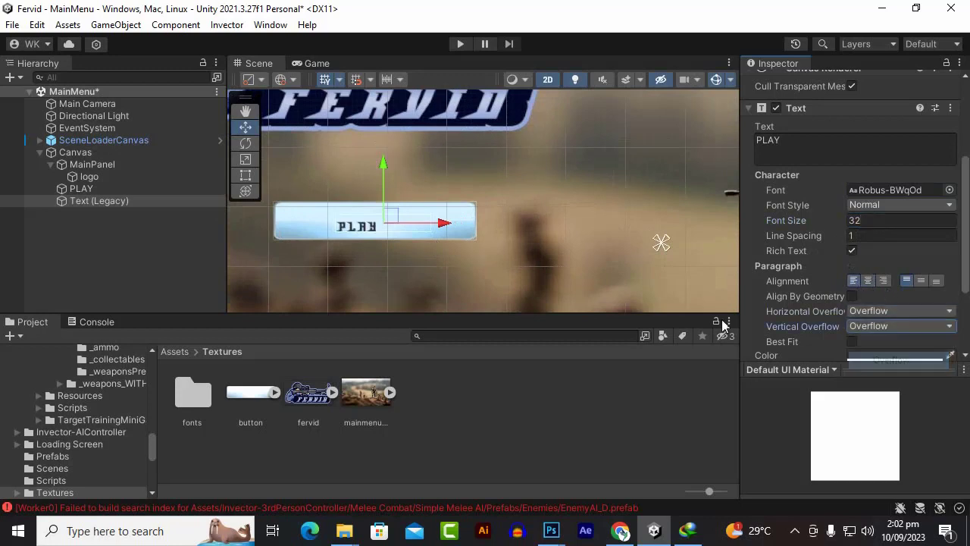
Step: Set the PLAY text's font size to 60
{"action": "scroll", "coordinate": [401, 212], "scroll_direction": "up", "scroll_amount": 5}
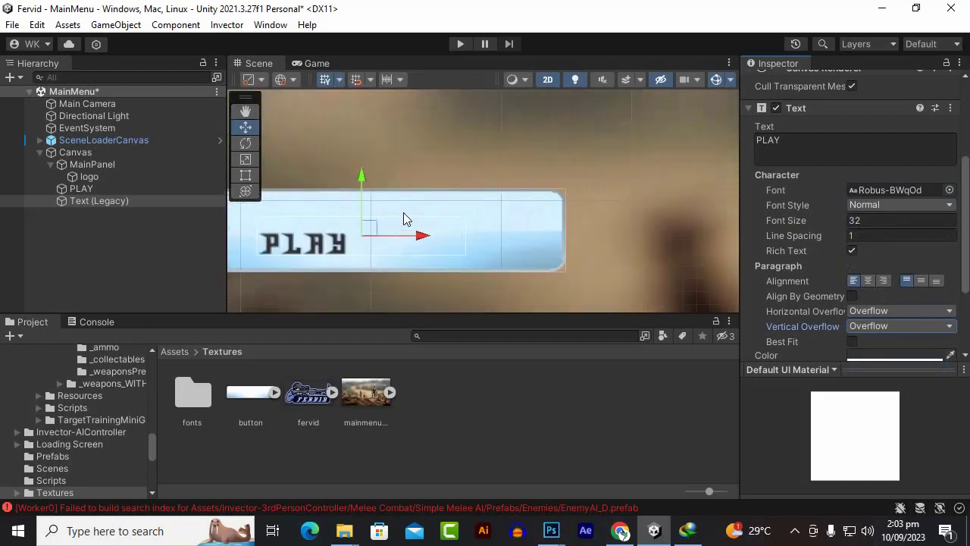
{"action": "scroll", "coordinate": [403, 213], "scroll_direction": "up", "scroll_amount": 1}
{"action": "scroll", "coordinate": [403, 219], "scroll_direction": "up", "scroll_amount": 1}
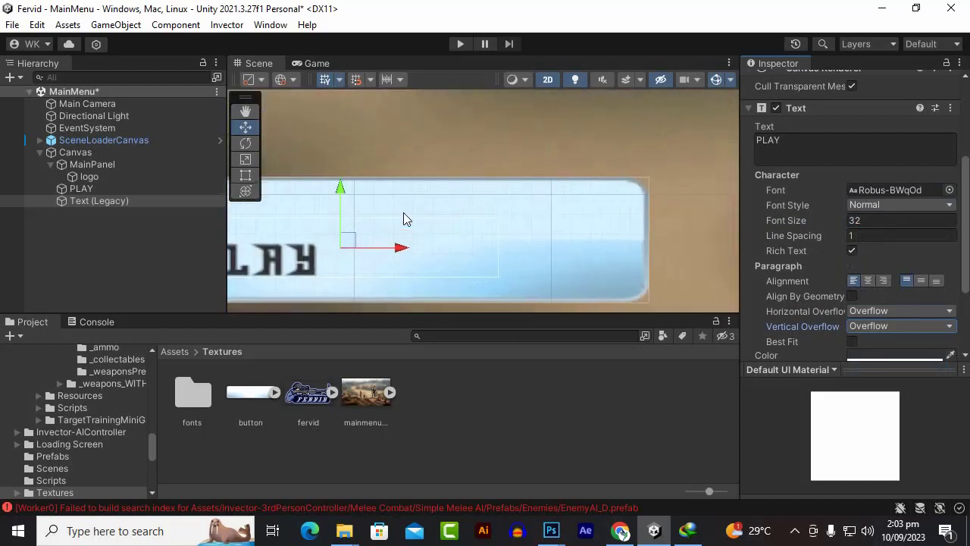
{"action": "scroll", "coordinate": [404, 220], "scroll_direction": "down", "scroll_amount": 3}
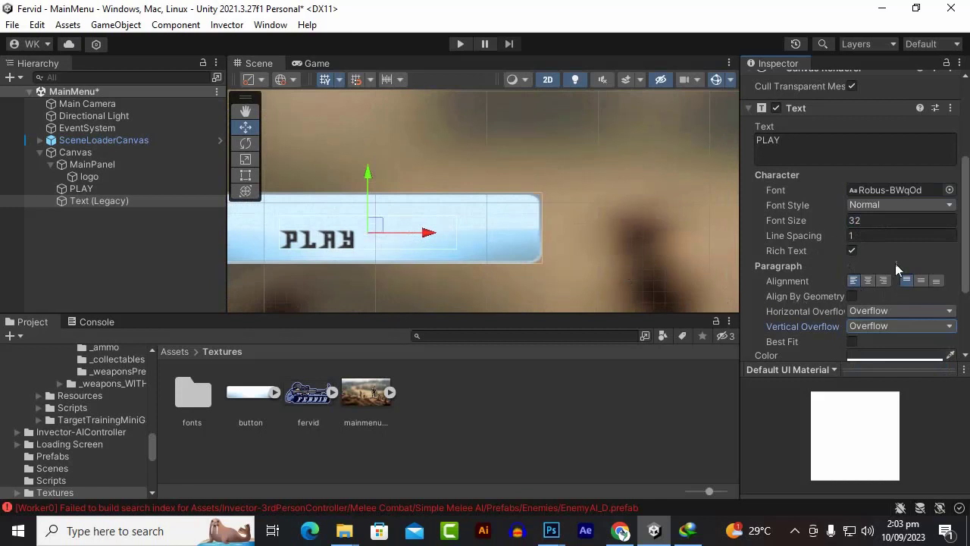
{"action": "left_click", "coordinate": [873, 221]}
{"action": "left_click_drag", "start_coordinate": [873, 221], "coordinate": [777, 226]}
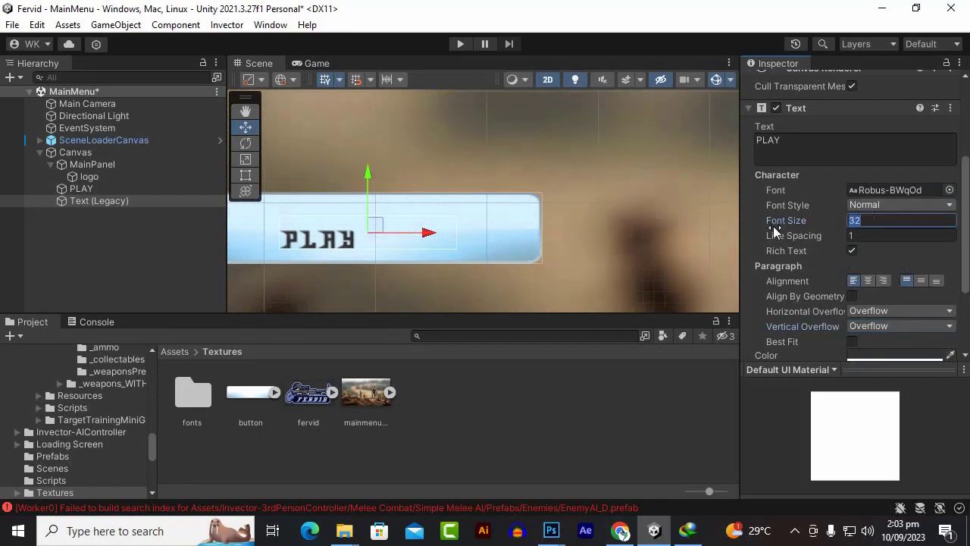
{"action": "type", "text": "60"}
{"action": "scroll", "coordinate": [388, 194], "scroll_direction": "down", "scroll_amount": 1}
Step: Move the enlarged PLAY text upward so it sits vertically within the button
{"action": "left_click_drag", "start_coordinate": [370, 169], "coordinate": [374, 142]}
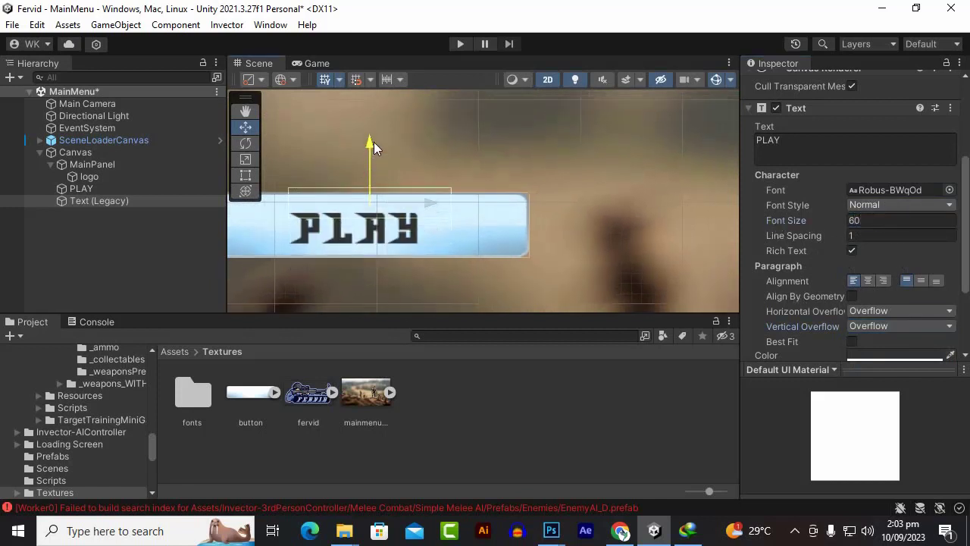
{"action": "scroll", "coordinate": [382, 197], "scroll_direction": "up", "scroll_amount": 3}
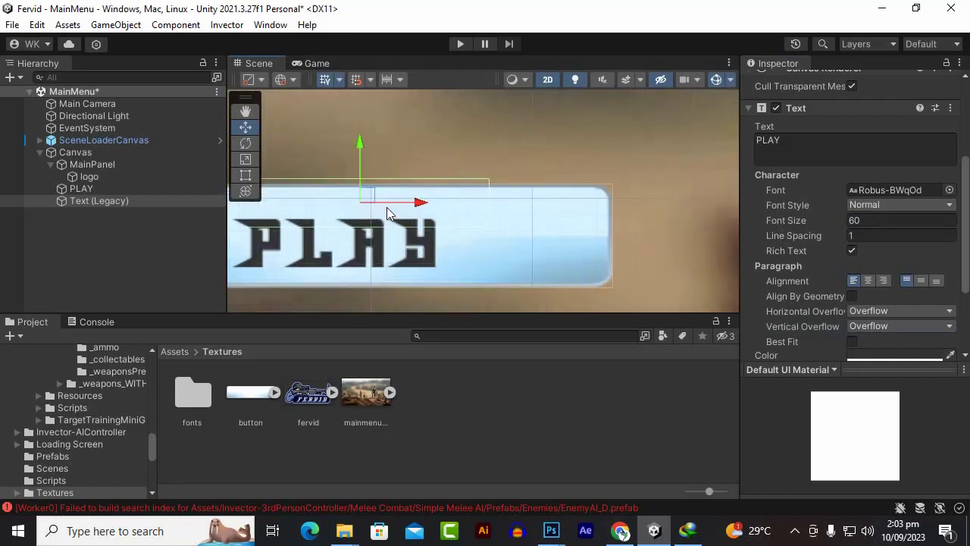
{"action": "scroll", "coordinate": [388, 212], "scroll_direction": "down", "scroll_amount": 2}
{"action": "scroll", "coordinate": [389, 216], "scroll_direction": "down", "scroll_amount": 1}
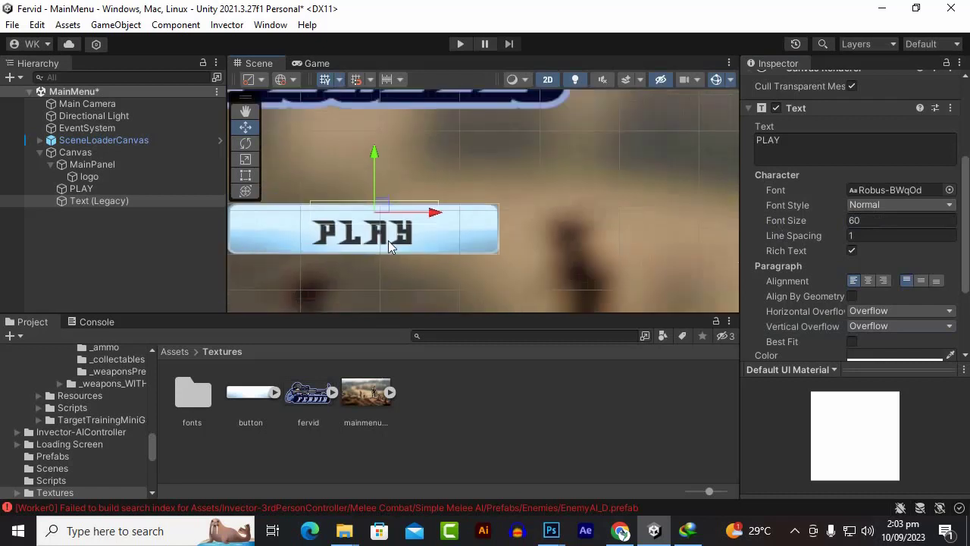
Step: Try out the Reckoner, RussoOne-Regular, Robus-BWqOd and Rajdhani-Regular fonts on the PLAY text
{"action": "left_click", "coordinate": [950, 189]}
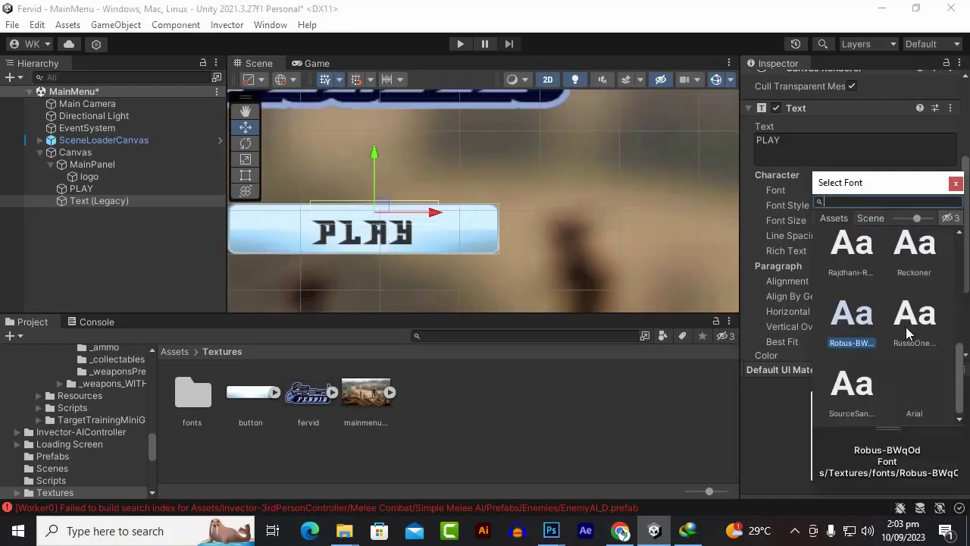
{"action": "scroll", "coordinate": [869, 352], "scroll_direction": "up", "scroll_amount": 2}
{"action": "scroll", "coordinate": [872, 350], "scroll_direction": "down", "scroll_amount": 2}
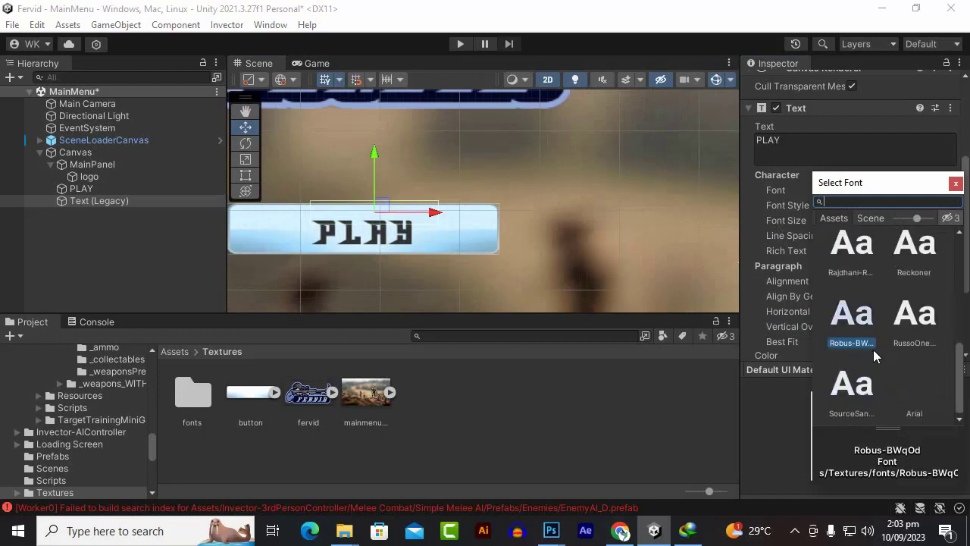
{"action": "left_click", "coordinate": [912, 263]}
{"action": "left_click", "coordinate": [917, 334]}
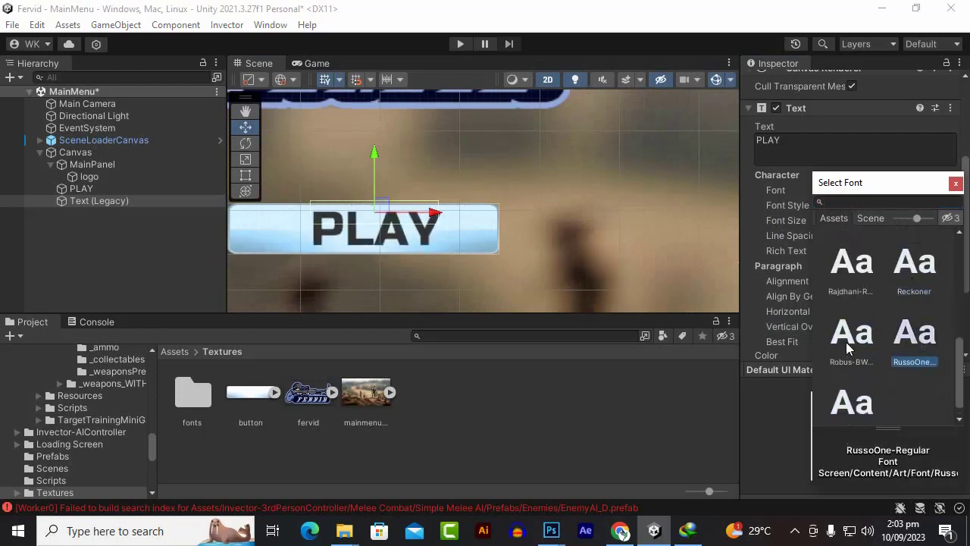
{"action": "left_click", "coordinate": [840, 338]}
{"action": "left_click", "coordinate": [933, 350]}
{"action": "left_click", "coordinate": [859, 413]}
{"action": "left_click", "coordinate": [844, 254]}
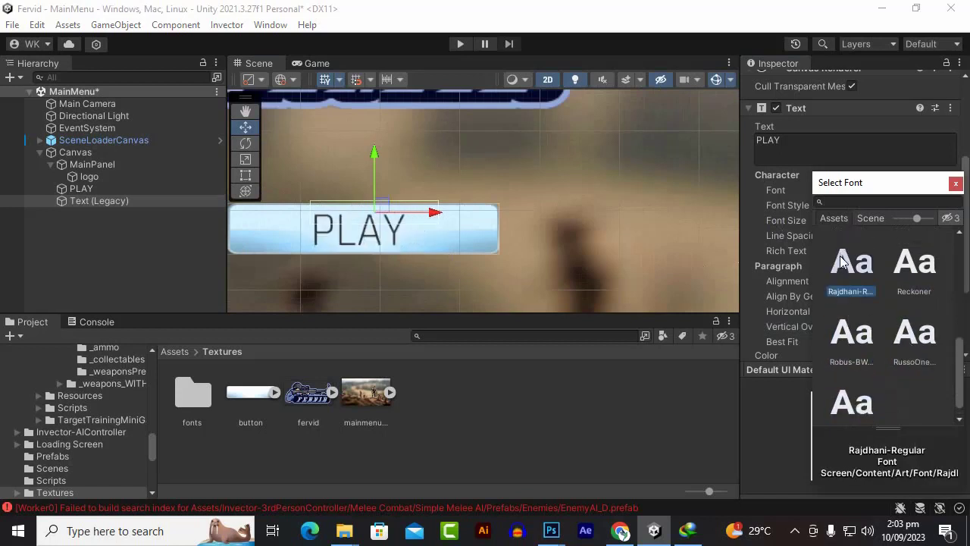
Step: Try out the consola, Rajdhani-Bold, Bubblegum, BebasNeue Light, BebasNeue Bold and BebasNeue Book fonts on the PLAY text
{"action": "scroll", "coordinate": [852, 301], "scroll_direction": "up", "scroll_amount": 3}
{"action": "left_click", "coordinate": [854, 300]}
{"action": "left_click", "coordinate": [914, 294]}
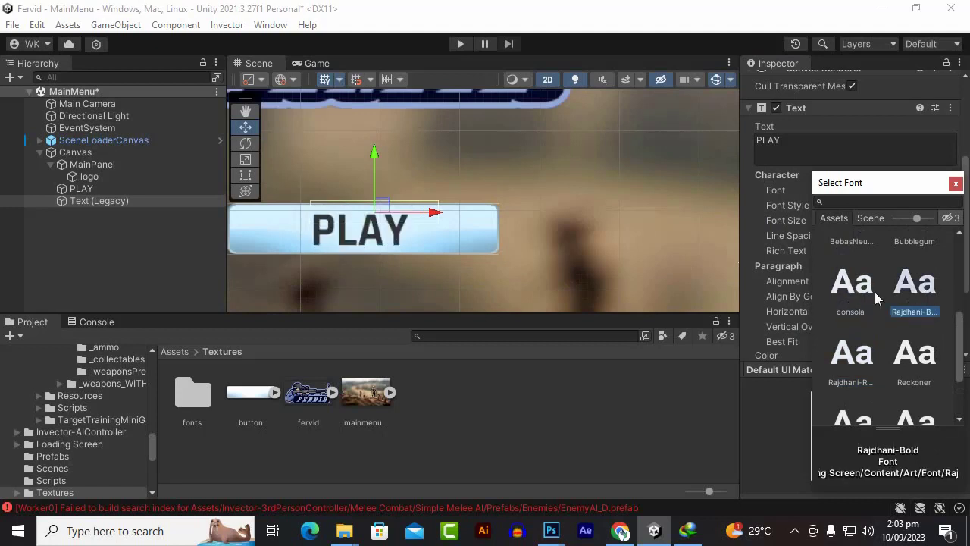
{"action": "scroll", "coordinate": [929, 299], "scroll_direction": "up", "scroll_amount": 2}
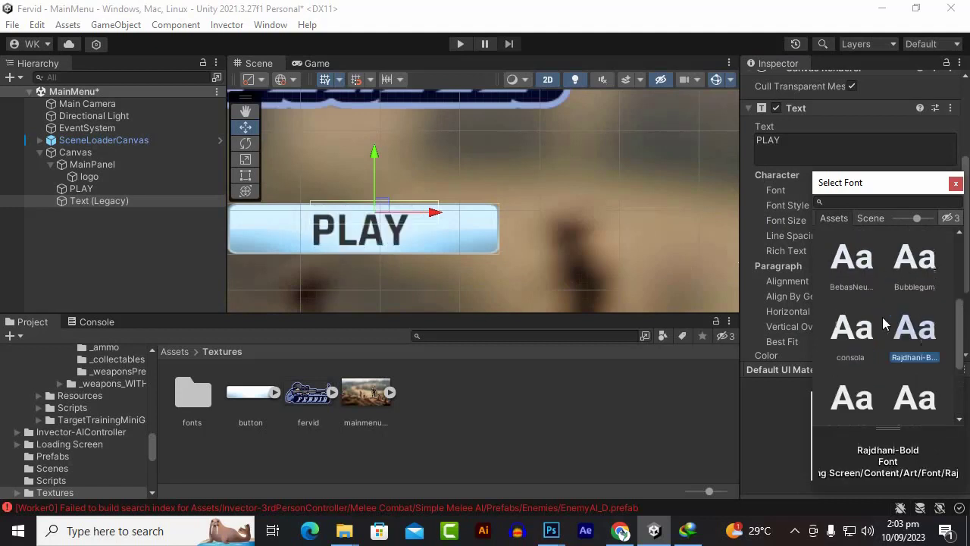
{"action": "left_click", "coordinate": [918, 285]}
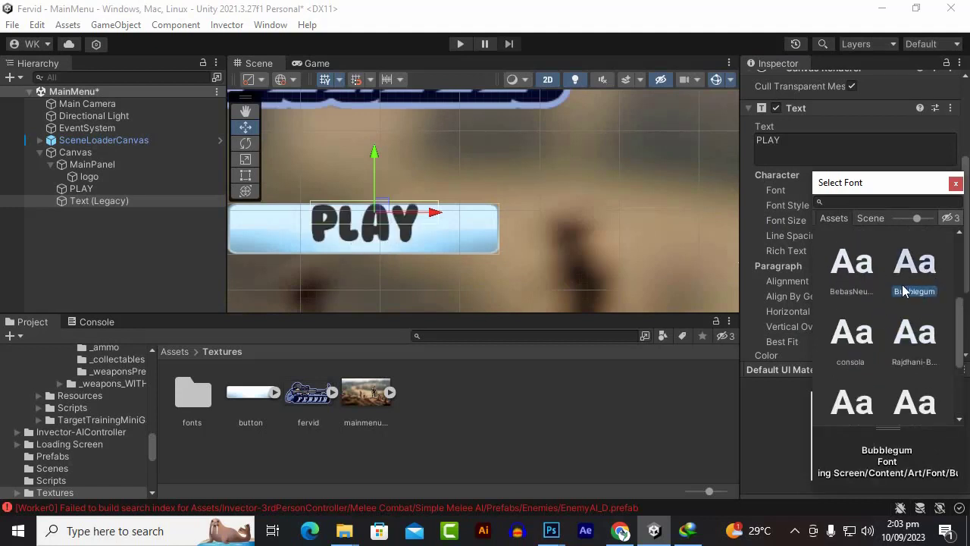
{"action": "left_click", "coordinate": [854, 269]}
{"action": "scroll", "coordinate": [867, 300], "scroll_direction": "up", "scroll_amount": 2}
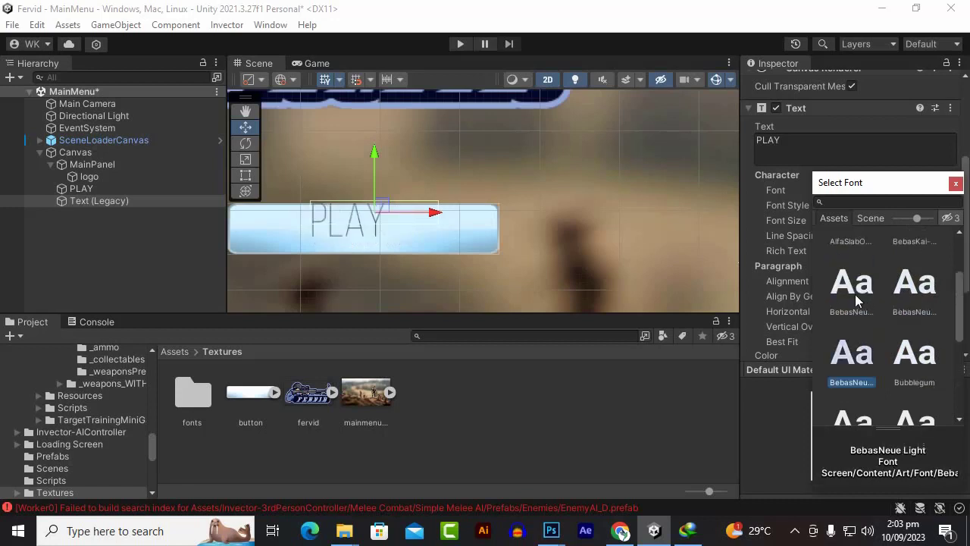
{"action": "left_click", "coordinate": [855, 294]}
{"action": "left_click", "coordinate": [910, 295]}
{"action": "scroll", "coordinate": [850, 331], "scroll_direction": "up", "scroll_amount": 3}
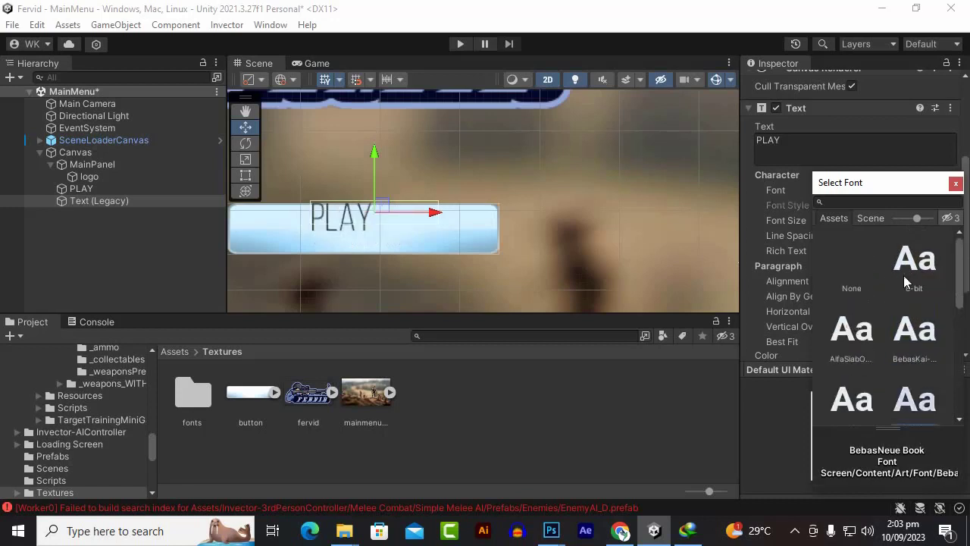
Step: Compare the AlfaSlabOne-Regular, BebasNeue Bold, Bubblegum, Rajdhani-Bold and Robus-BWqOd fonts on the PLAY text
{"action": "left_click", "coordinate": [908, 282]}
{"action": "scroll", "coordinate": [879, 337], "scroll_direction": "down", "scroll_amount": 3}
{"action": "left_click", "coordinate": [862, 288]}
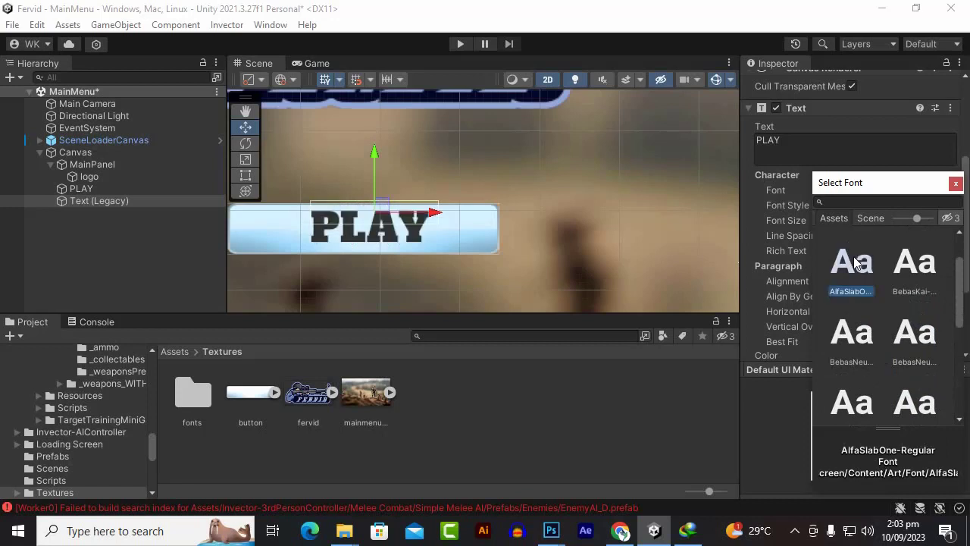
{"action": "left_click", "coordinate": [855, 340]}
{"action": "scroll", "coordinate": [864, 345], "scroll_direction": "up", "scroll_amount": 1}
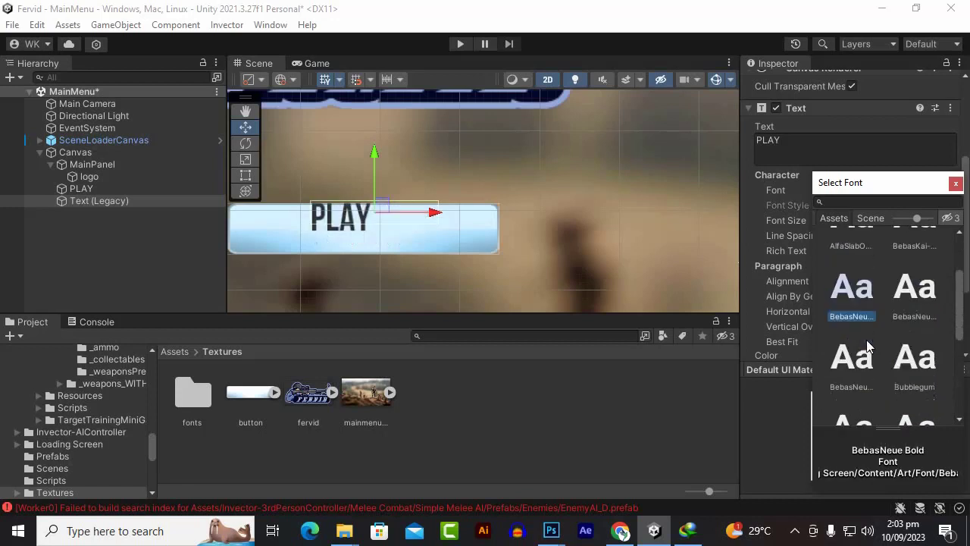
{"action": "left_click", "coordinate": [916, 313]}
{"action": "left_click", "coordinate": [917, 368]}
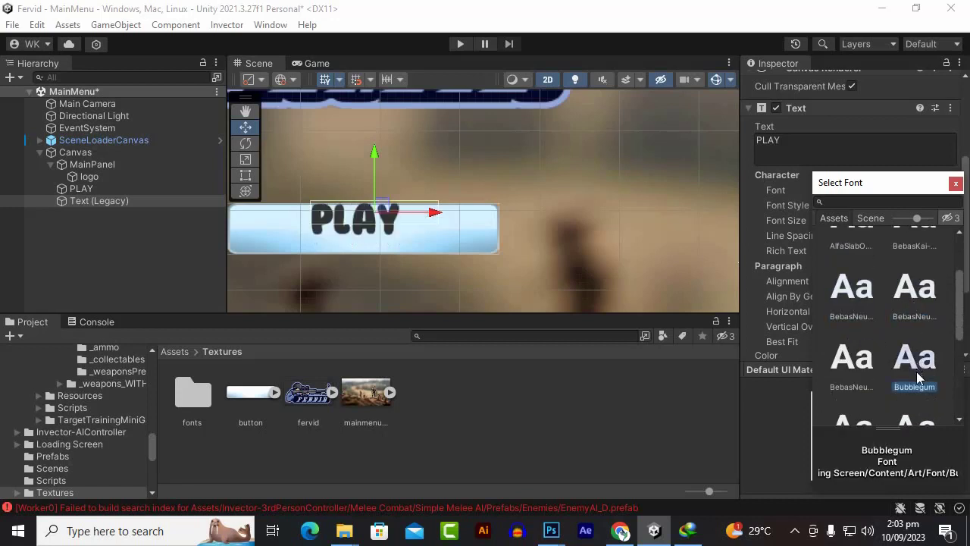
{"action": "scroll", "coordinate": [902, 362], "scroll_direction": "down", "scroll_amount": 1}
{"action": "left_click", "coordinate": [917, 345]}
{"action": "scroll", "coordinate": [917, 347], "scroll_direction": "down", "scroll_amount": 1}
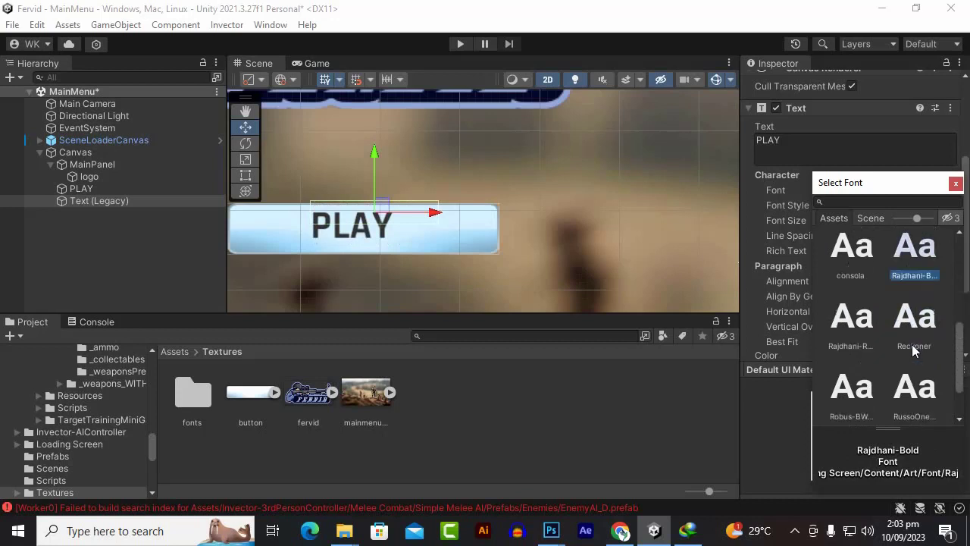
{"action": "left_click", "coordinate": [860, 396]}
{"action": "scroll", "coordinate": [859, 396], "scroll_direction": "down", "scroll_amount": 1}
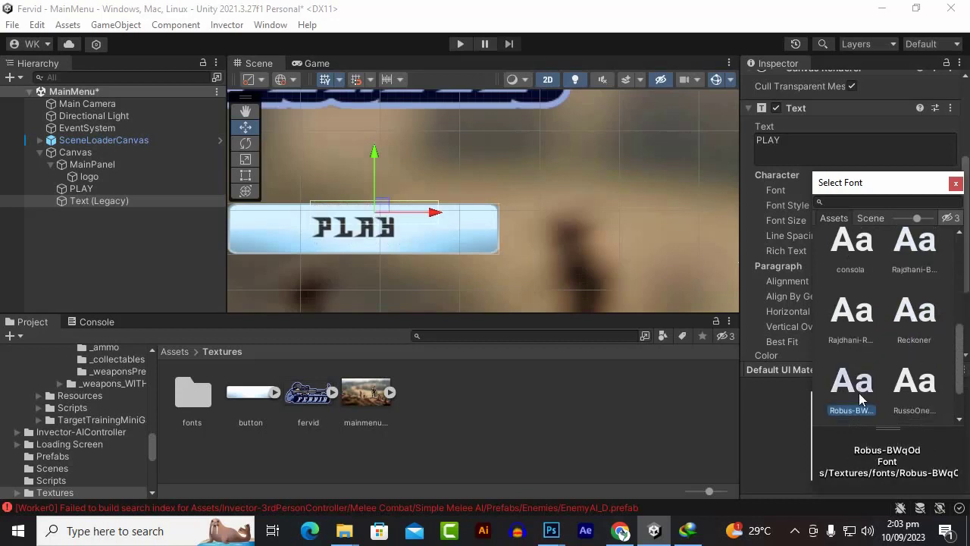
Step: Compare Rajdhani-Regular and Reckoner with RussoOne-Regular and apply RussoOne-Regular as the PLAY text's font
{"action": "left_click", "coordinate": [918, 394]}
{"action": "left_click", "coordinate": [859, 325]}
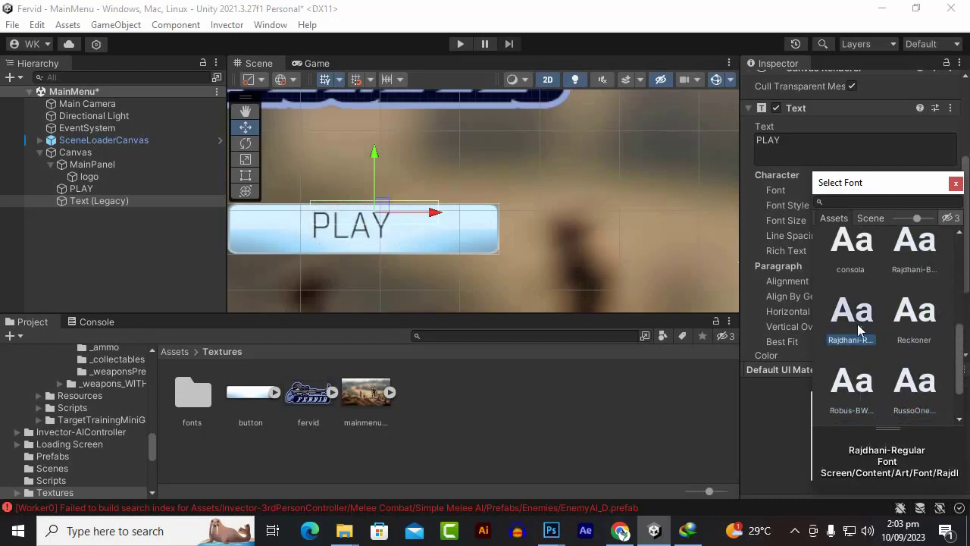
{"action": "left_click", "coordinate": [925, 399]}
{"action": "left_click", "coordinate": [919, 332]}
{"action": "left_click", "coordinate": [925, 392]}
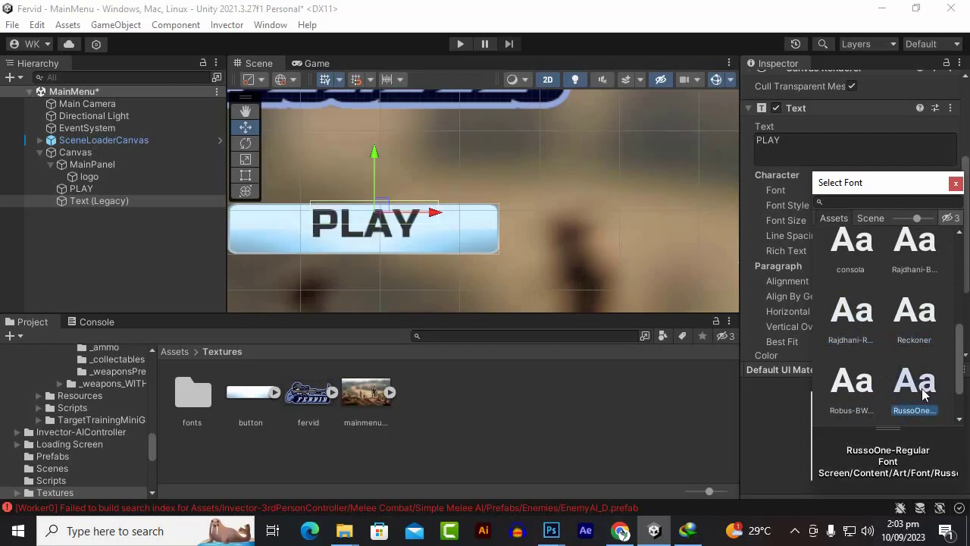
{"action": "double_click", "coordinate": [903, 390]}
Step: Lower the PLAY text slightly on the button and make the text object a child of the PLAY object
{"action": "scroll", "coordinate": [429, 172], "scroll_direction": "down", "scroll_amount": 3}
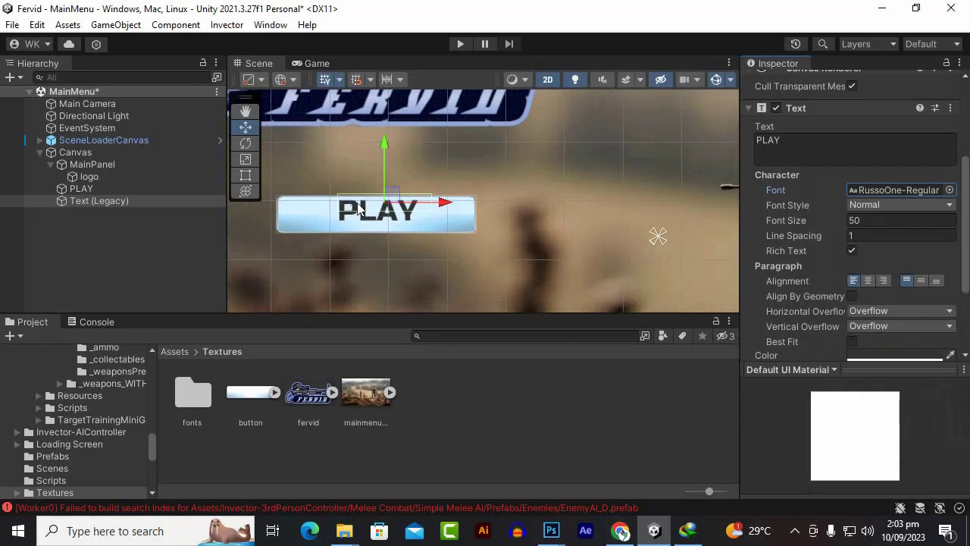
{"action": "scroll", "coordinate": [361, 212], "scroll_direction": "down", "scroll_amount": 1}
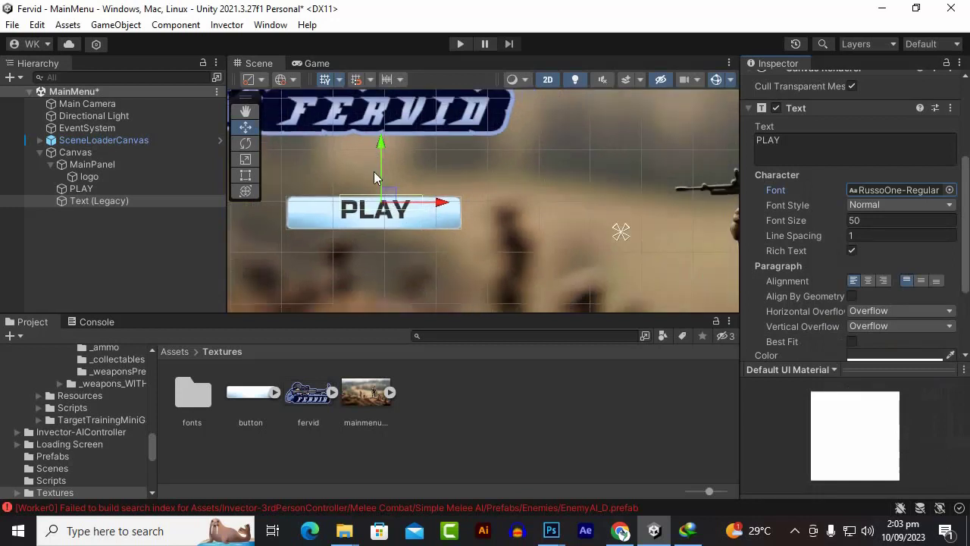
{"action": "left_click_drag", "start_coordinate": [382, 143], "coordinate": [379, 147]}
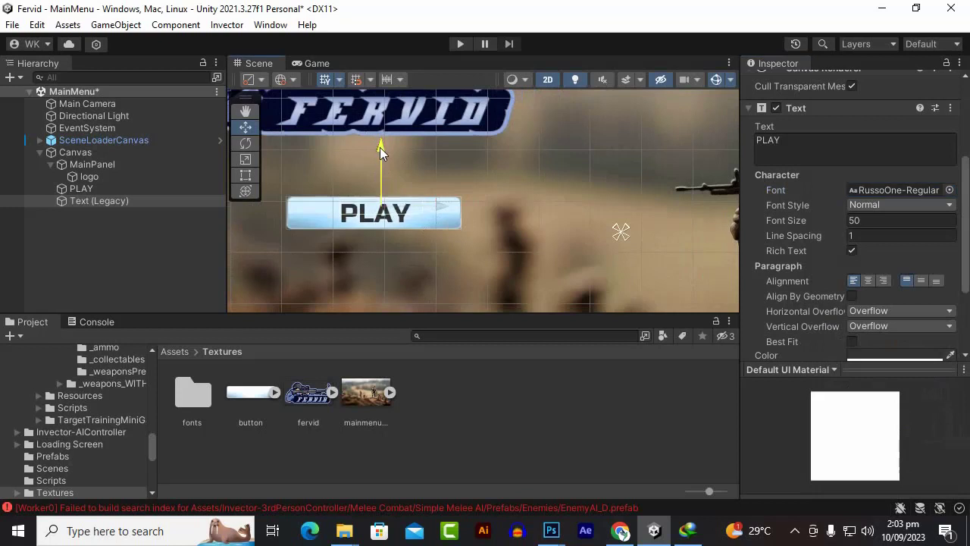
{"action": "left_click_drag", "start_coordinate": [100, 199], "coordinate": [81, 192]}
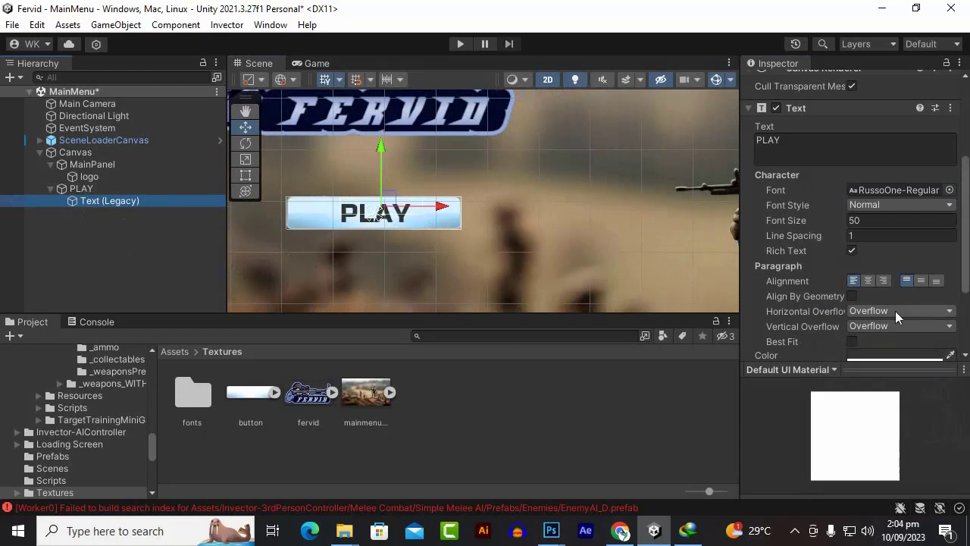
Step: Set the PLAY text's alignment to centre and middle, and move it down to the middle of the button
{"action": "scroll", "coordinate": [895, 311], "scroll_direction": "down", "scroll_amount": 2}
{"action": "left_click", "coordinate": [868, 241]}
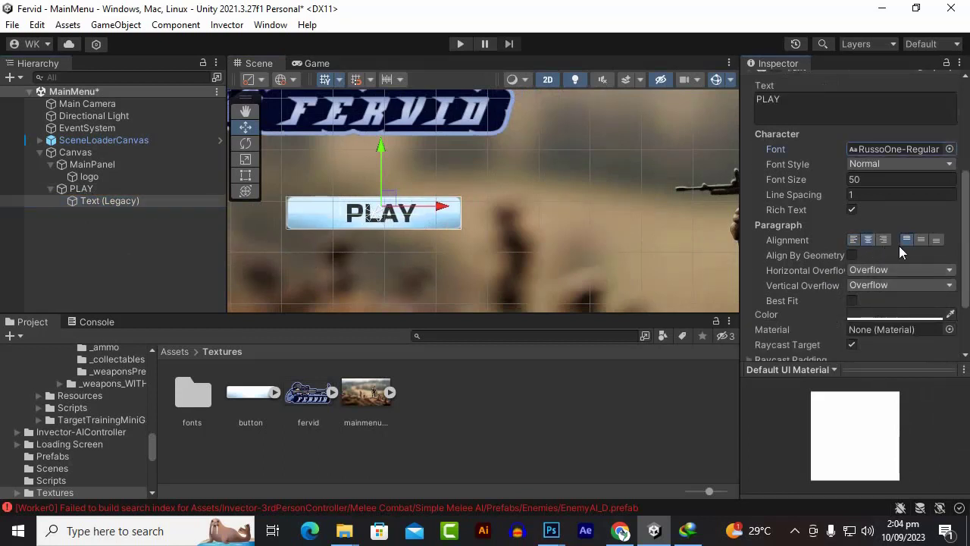
{"action": "left_click", "coordinate": [921, 240]}
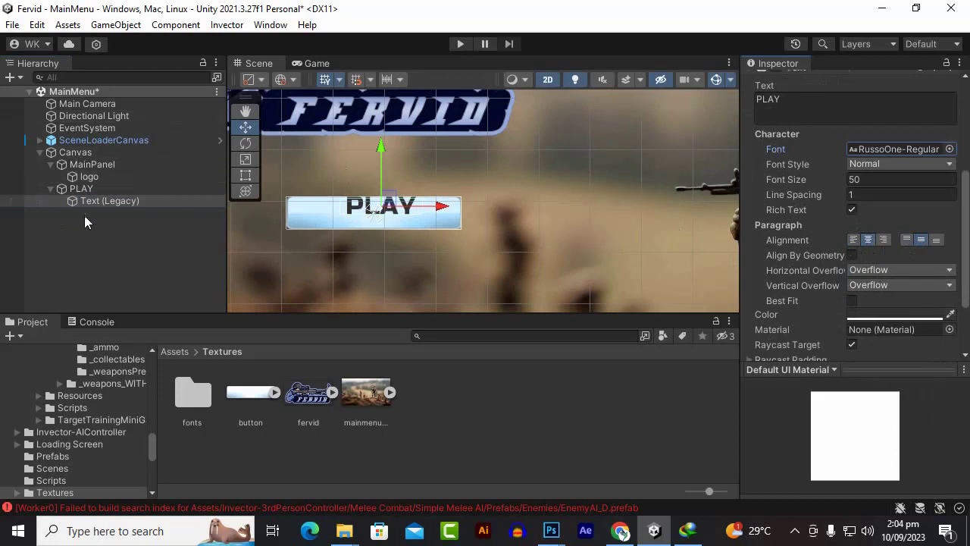
{"action": "left_click_drag", "start_coordinate": [382, 150], "coordinate": [383, 156]}
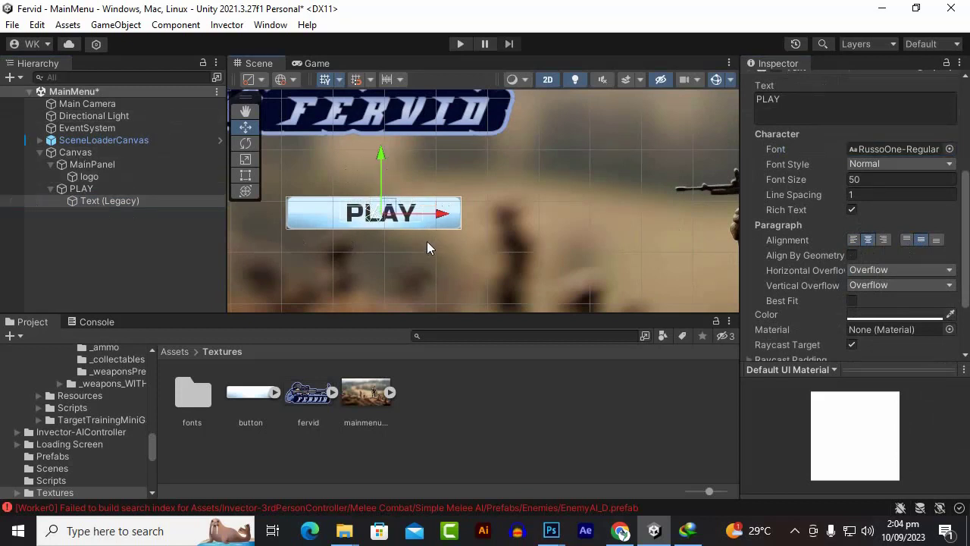
Step: Preview the menu in the Game view, checking the placement of the PLAY button and its label
{"action": "scroll", "coordinate": [417, 228], "scroll_direction": "down", "scroll_amount": 3}
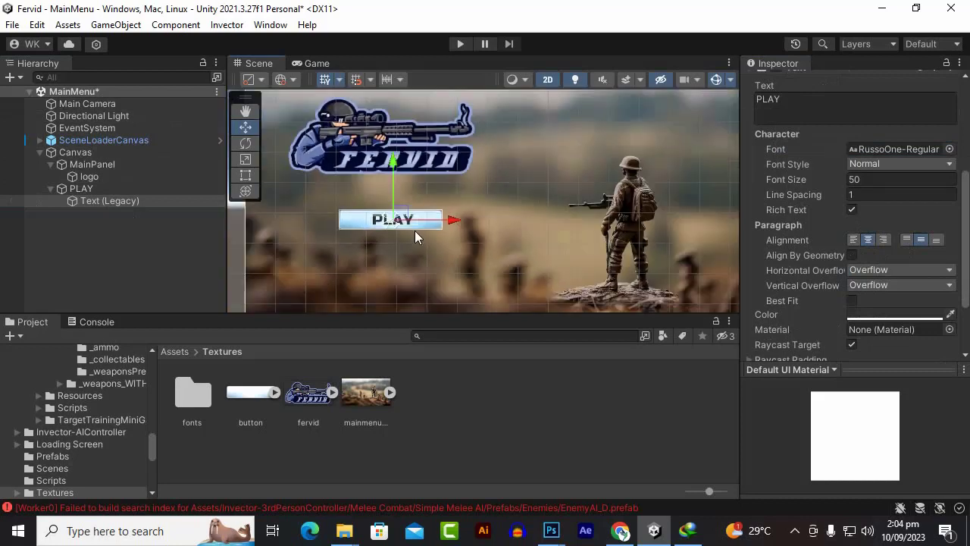
{"action": "scroll", "coordinate": [414, 235], "scroll_direction": "down", "scroll_amount": 2}
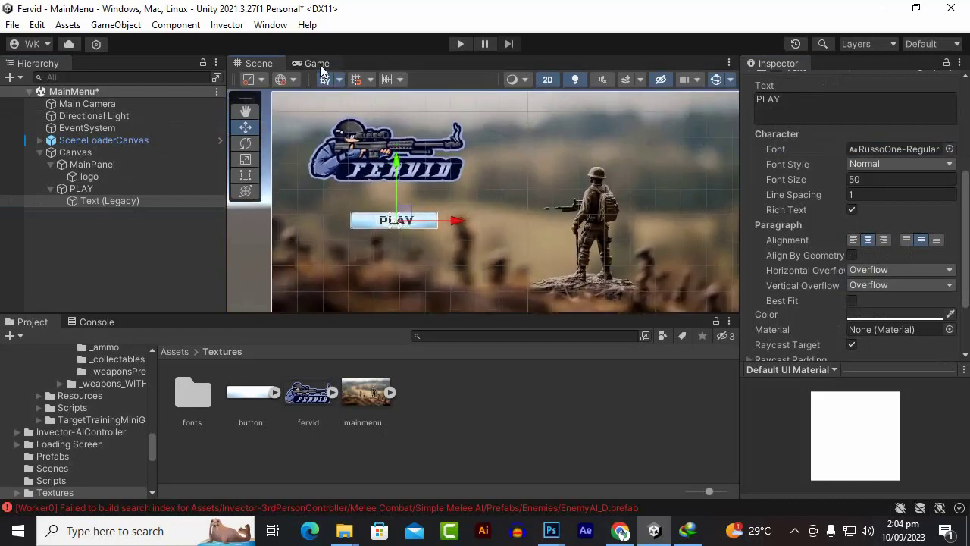
{"action": "left_click", "coordinate": [316, 64]}
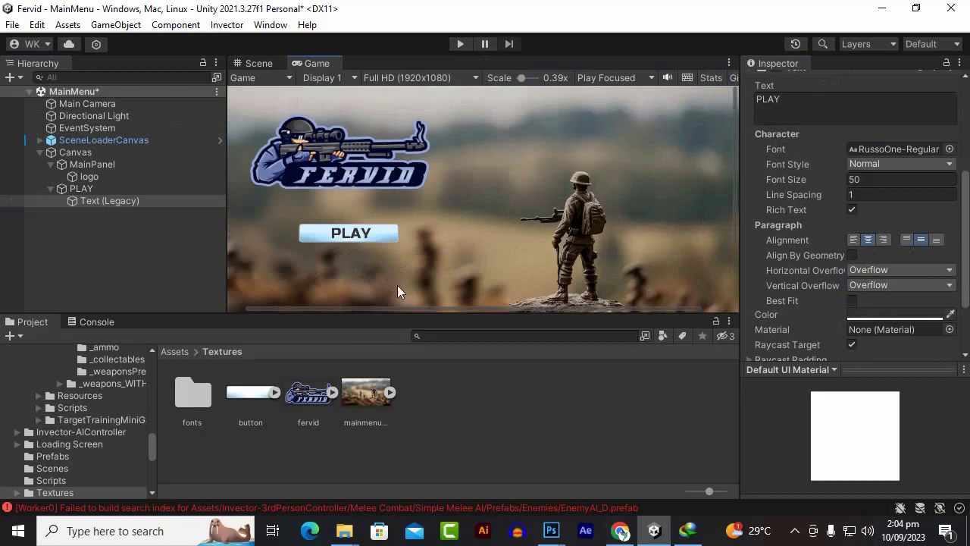
{"action": "left_click", "coordinate": [106, 189]}
{"action": "left_click", "coordinate": [117, 203]}
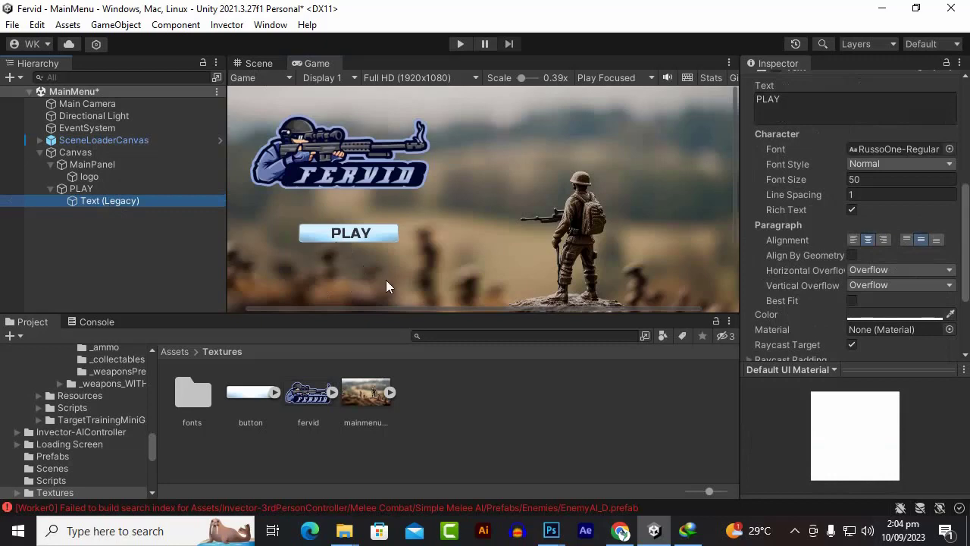
{"action": "scroll", "coordinate": [386, 280], "scroll_direction": "up", "scroll_amount": 1}
{"action": "scroll", "coordinate": [385, 278], "scroll_direction": "down", "scroll_amount": 1}
{"action": "left_click", "coordinate": [126, 261]}
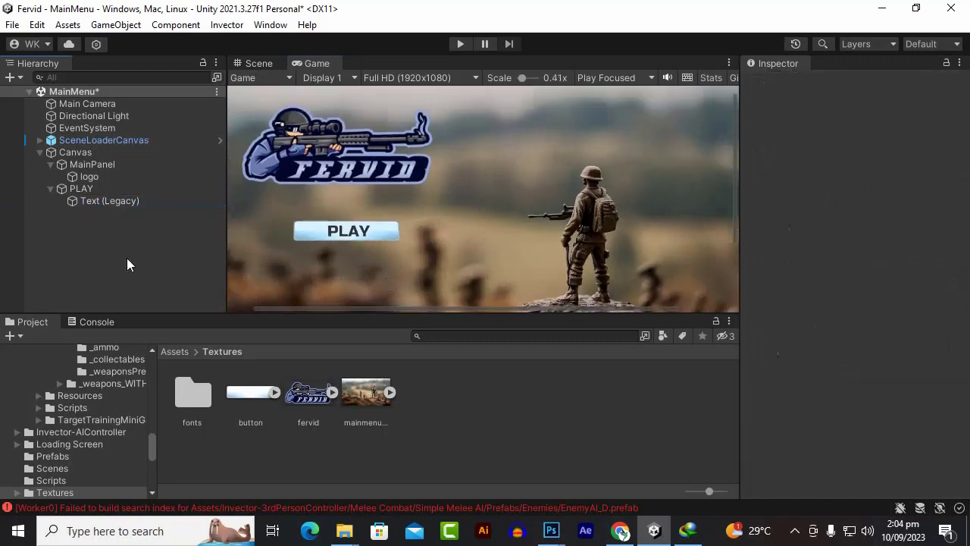
Step: Collapse the PLAY object, return to the Scene view and give the view more height above the project files
{"action": "left_click", "coordinate": [79, 188]}
{"action": "left_click", "coordinate": [50, 188]}
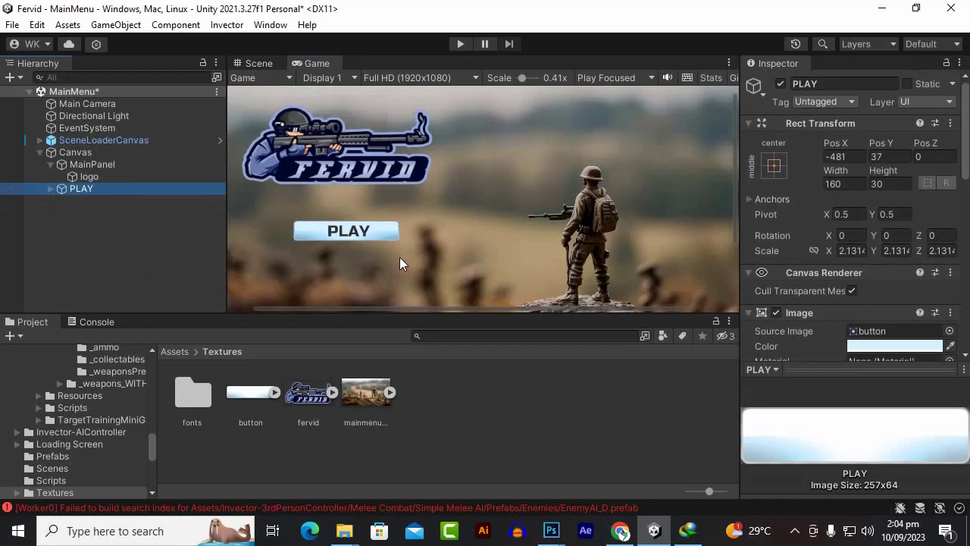
{"action": "left_click", "coordinate": [258, 63]}
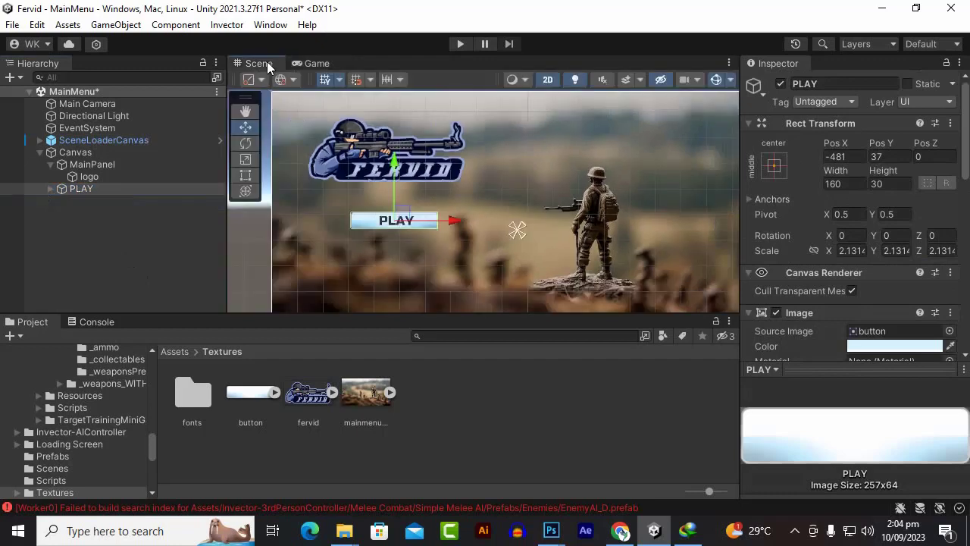
{"action": "scroll", "coordinate": [409, 235], "scroll_direction": "down", "scroll_amount": 1}
{"action": "scroll", "coordinate": [413, 240], "scroll_direction": "up", "scroll_amount": 1}
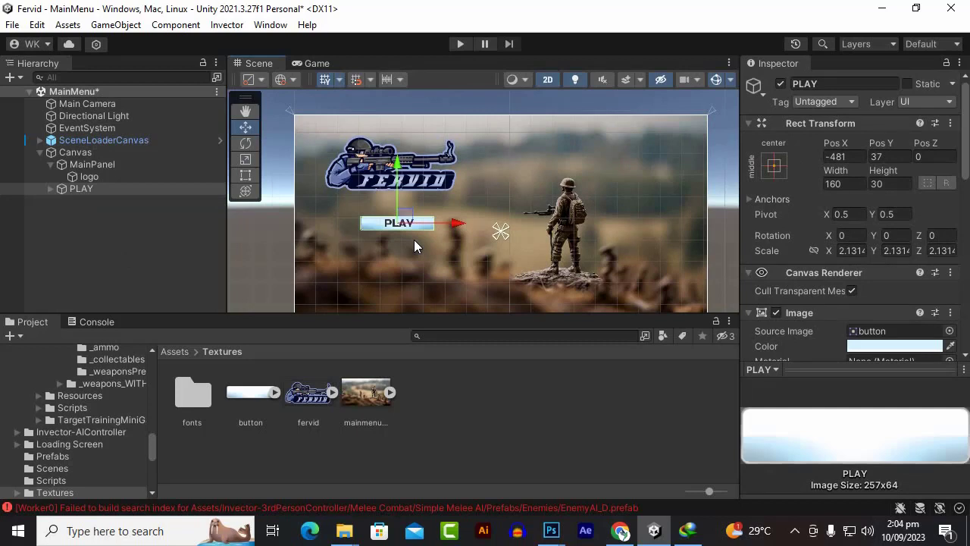
{"action": "scroll", "coordinate": [412, 236], "scroll_direction": "down", "scroll_amount": 2}
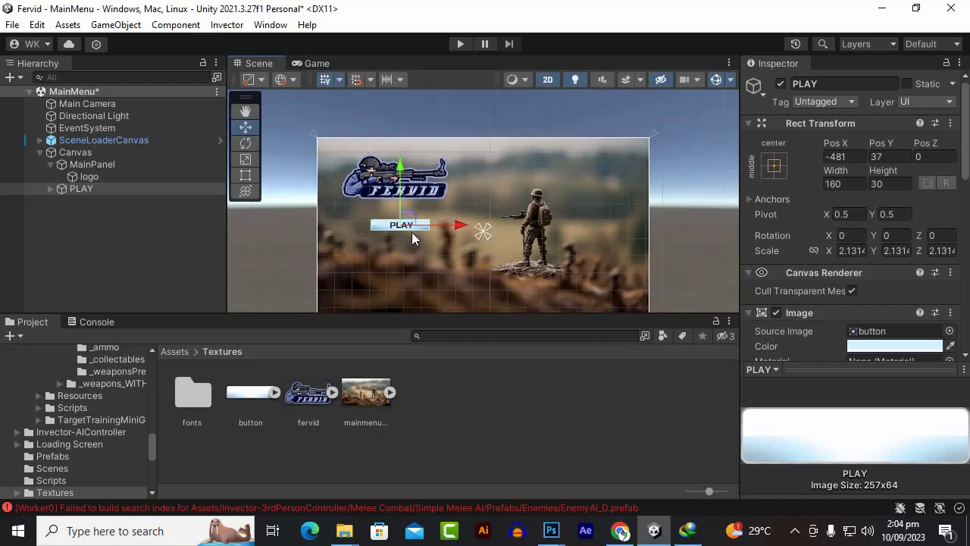
{"action": "scroll", "coordinate": [412, 232], "scroll_direction": "up", "scroll_amount": 2}
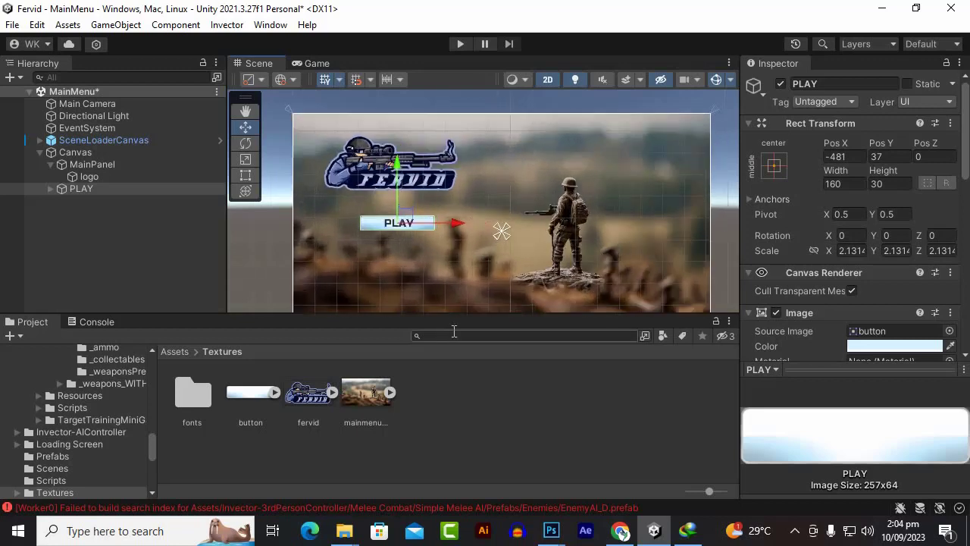
{"action": "left_click_drag", "start_coordinate": [470, 313], "coordinate": [467, 342]}
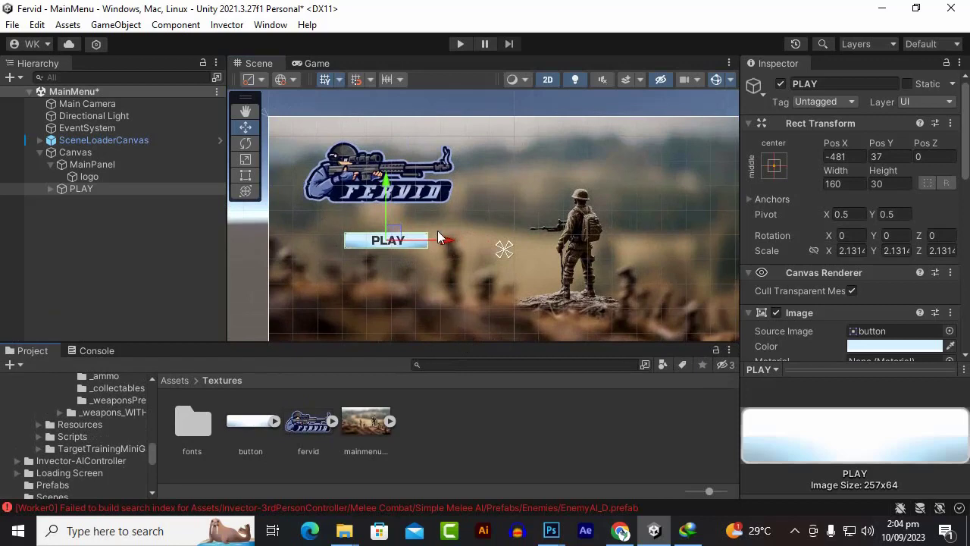
{"action": "scroll", "coordinate": [437, 234], "scroll_direction": "down", "scroll_amount": 1}
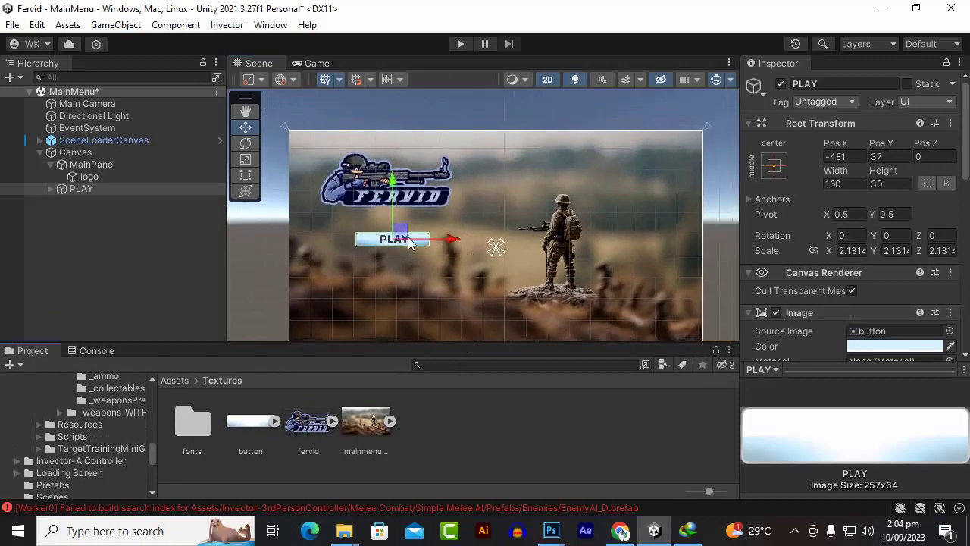
Step: Set the PLAY object's Button transition to Animation
{"action": "left_click", "coordinate": [34, 218]}
{"action": "left_click", "coordinate": [91, 178]}
{"action": "left_click", "coordinate": [86, 190]}
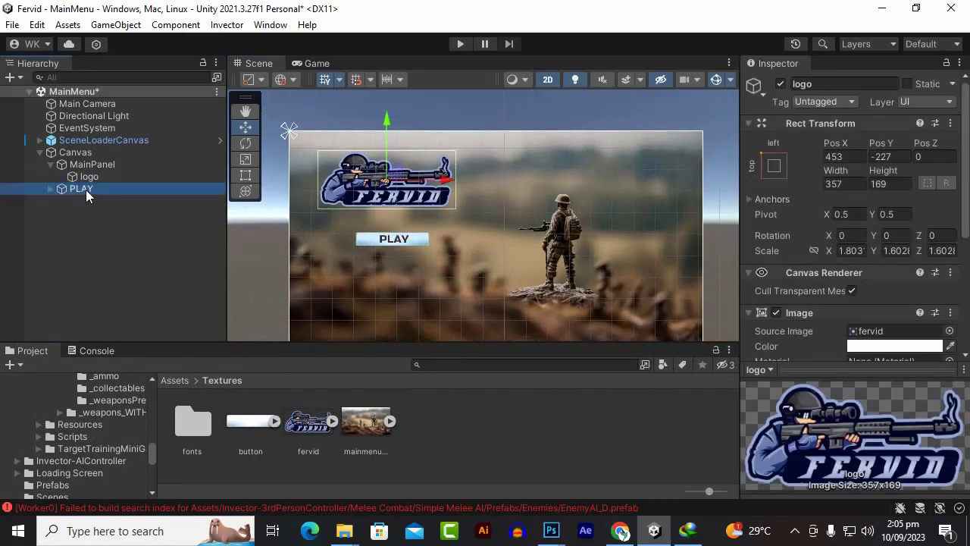
{"action": "left_click", "coordinate": [94, 229]}
{"action": "left_click", "coordinate": [89, 192]}
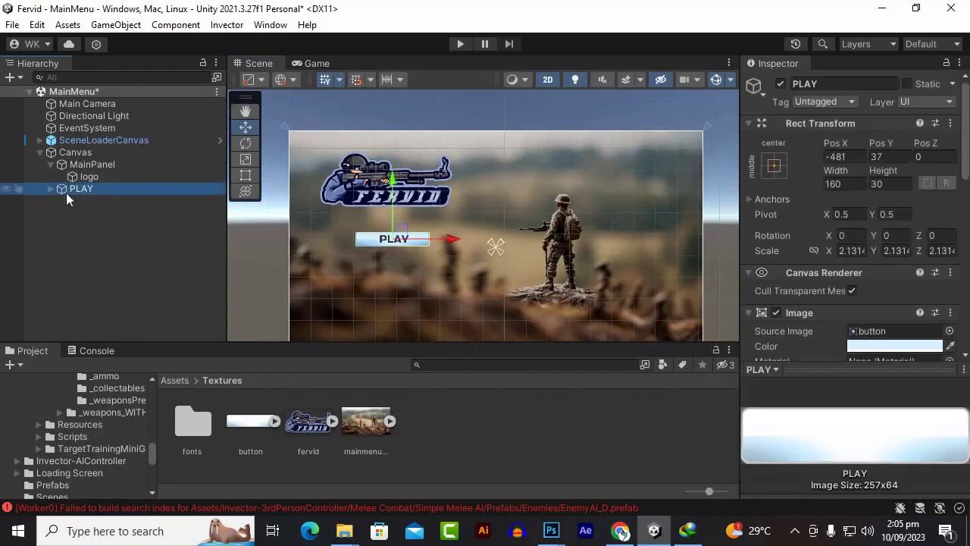
{"action": "left_click", "coordinate": [53, 190]}
{"action": "left_click", "coordinate": [53, 190]}
{"action": "scroll", "coordinate": [839, 270], "scroll_direction": "down", "scroll_amount": 5}
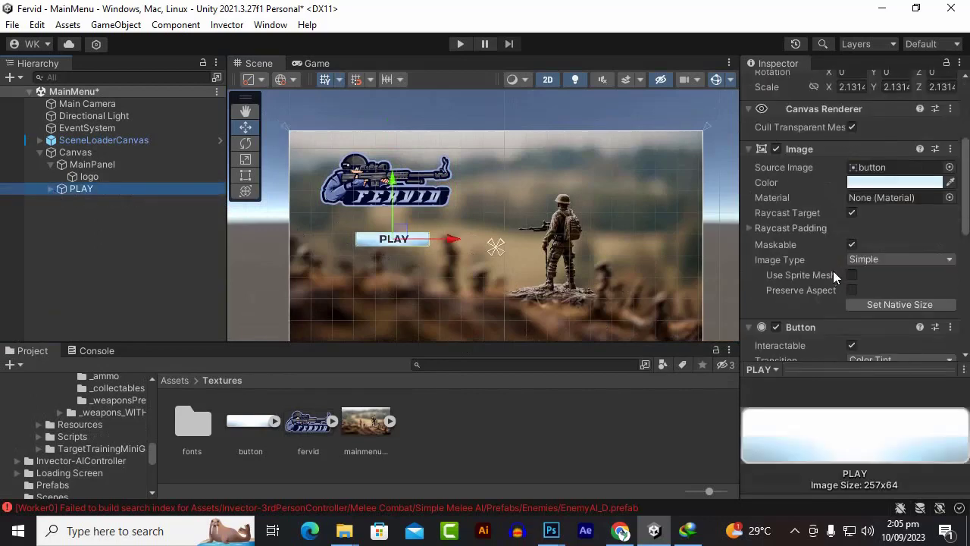
{"action": "scroll", "coordinate": [817, 250], "scroll_direction": "down", "scroll_amount": 4}
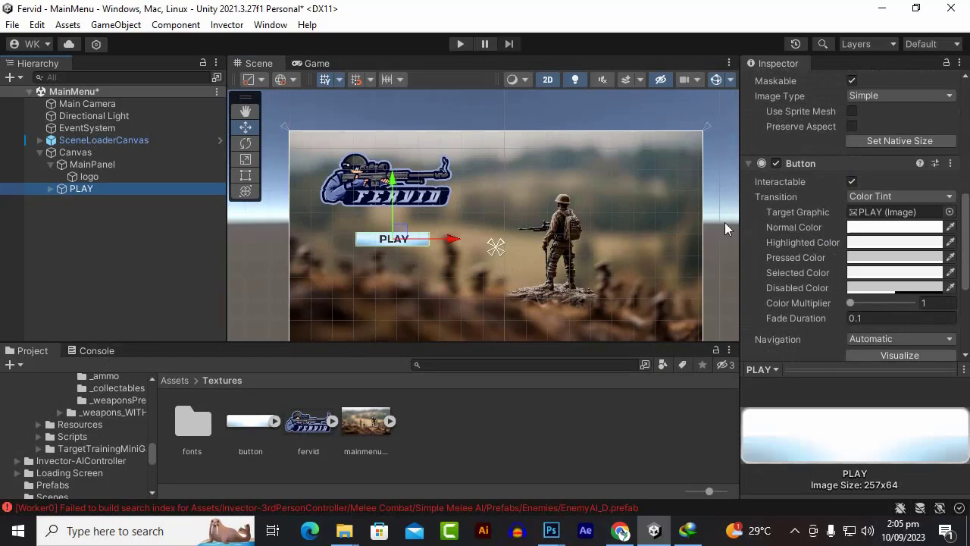
{"action": "left_click", "coordinate": [868, 197]}
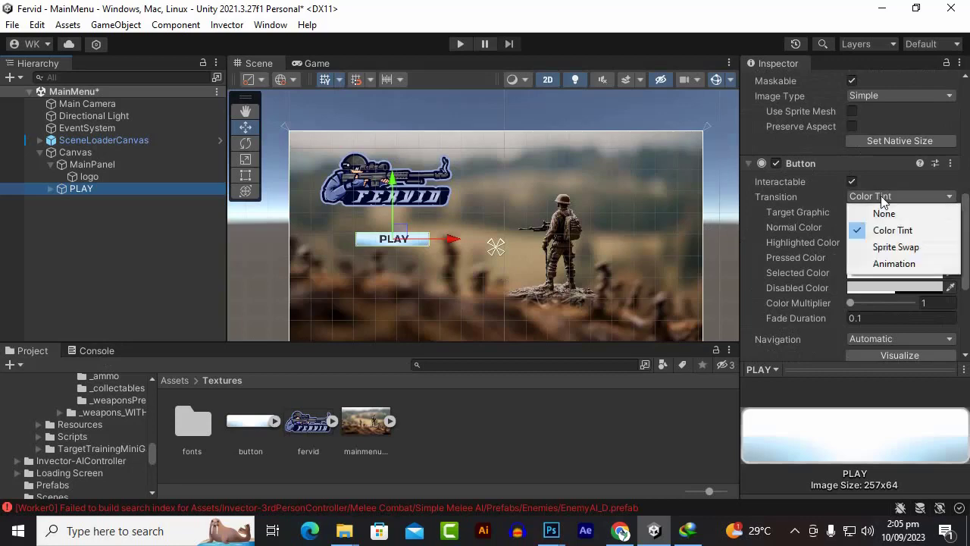
{"action": "left_click", "coordinate": [892, 264]}
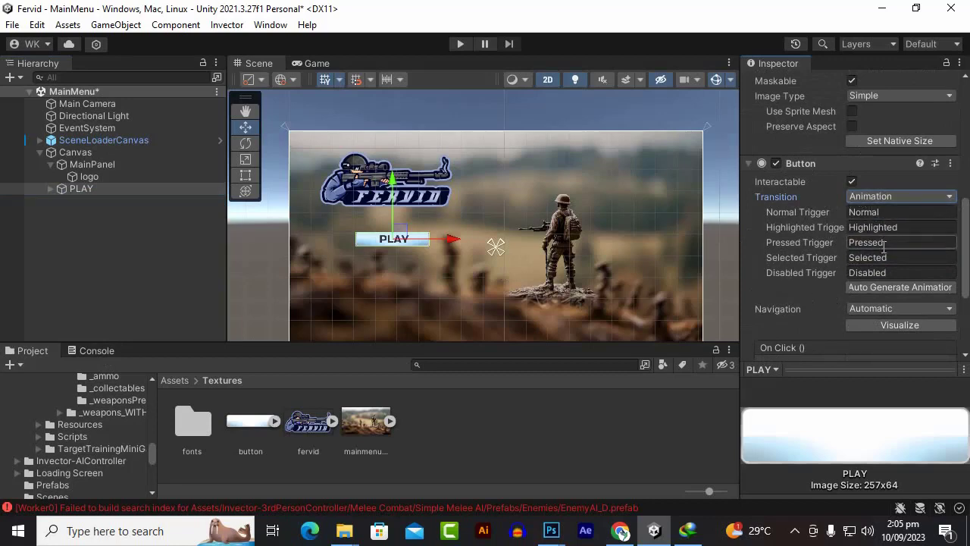
Step: Start auto-generating the button's animation controller and create an Animations folder inside Assets for saving it
{"action": "left_click", "coordinate": [882, 289]}
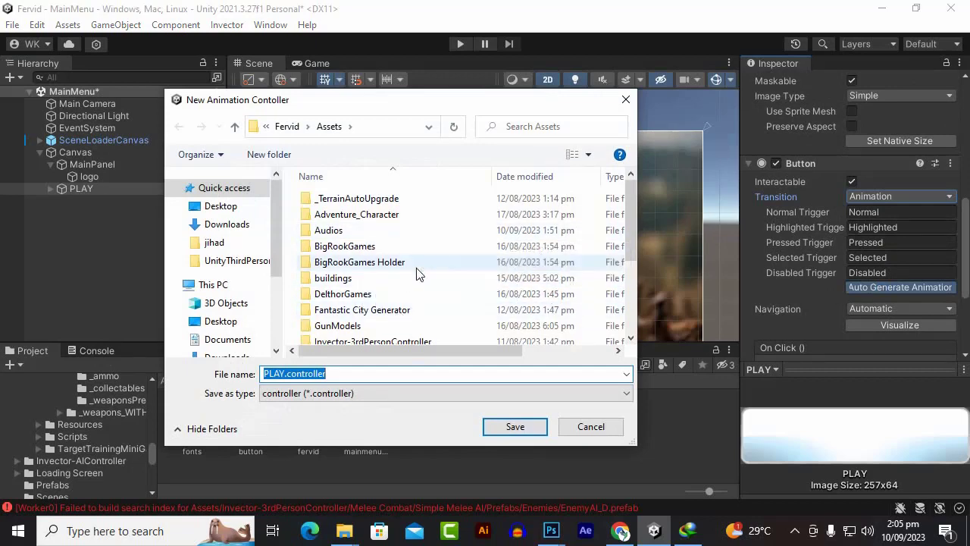
{"action": "scroll", "coordinate": [415, 273], "scroll_direction": "down", "scroll_amount": 3}
{"action": "scroll", "coordinate": [413, 279], "scroll_direction": "up", "scroll_amount": 3}
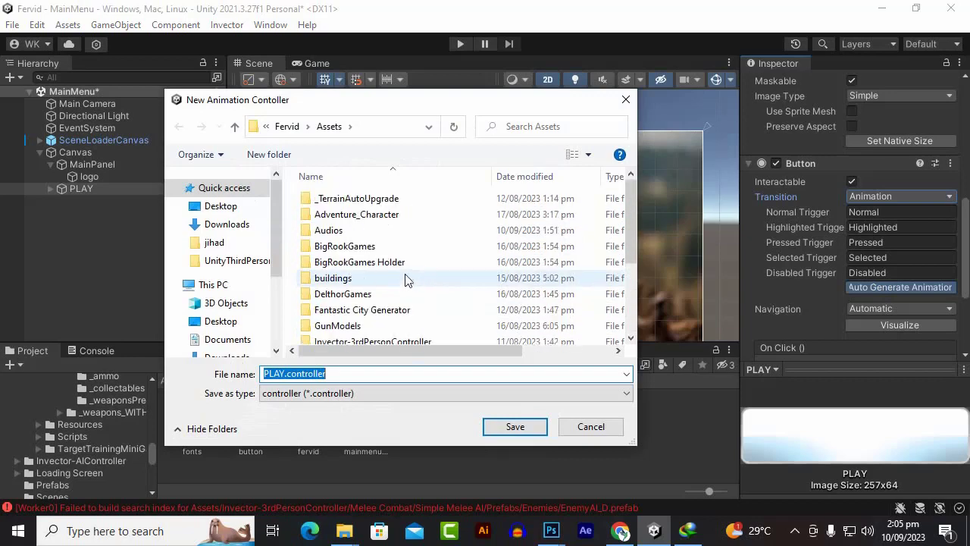
{"action": "right_click", "coordinate": [474, 293]}
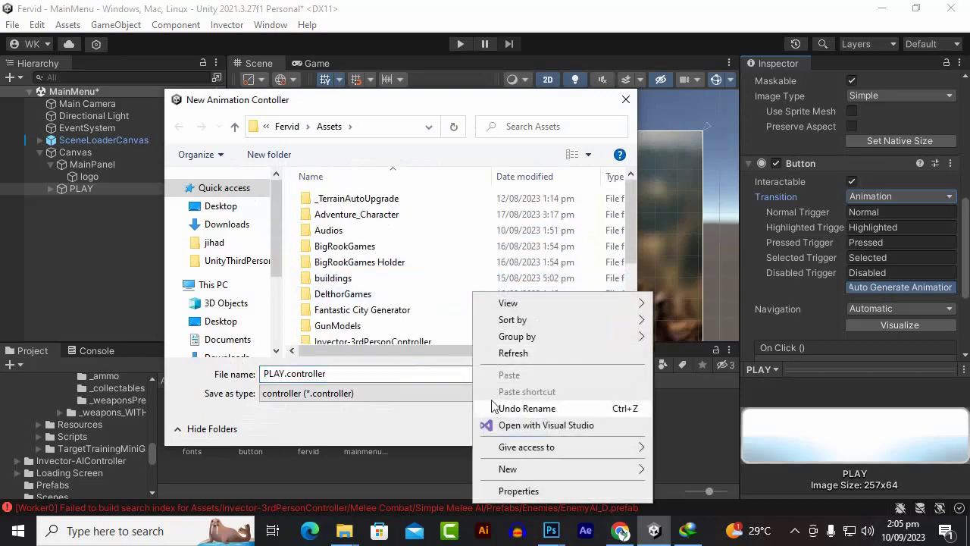
{"action": "left_click", "coordinate": [515, 469]}
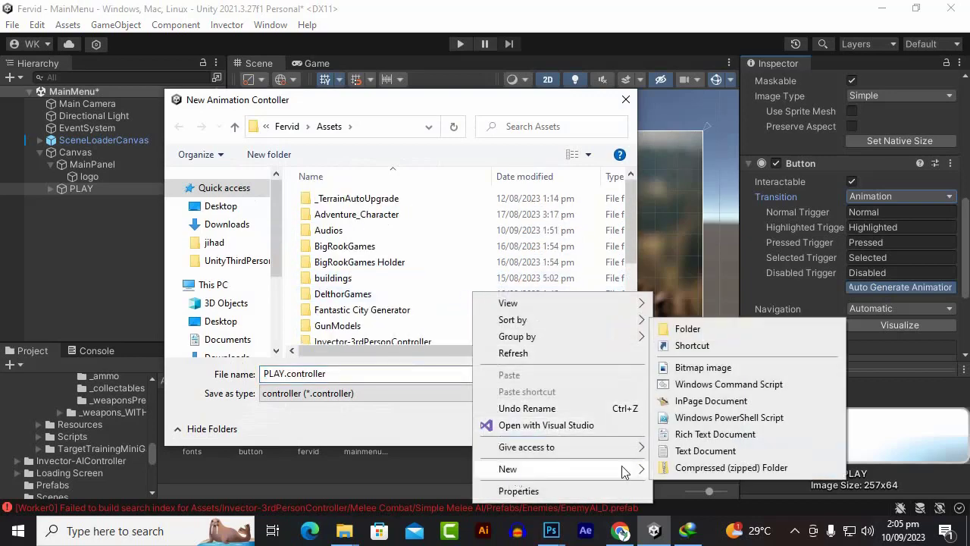
{"action": "left_click", "coordinate": [681, 329]}
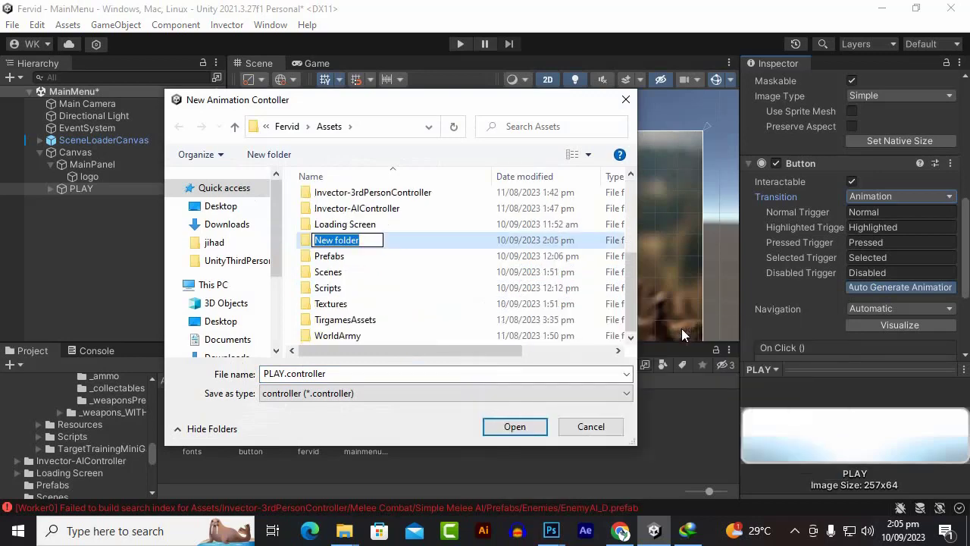
{"action": "type", "text": "a"}
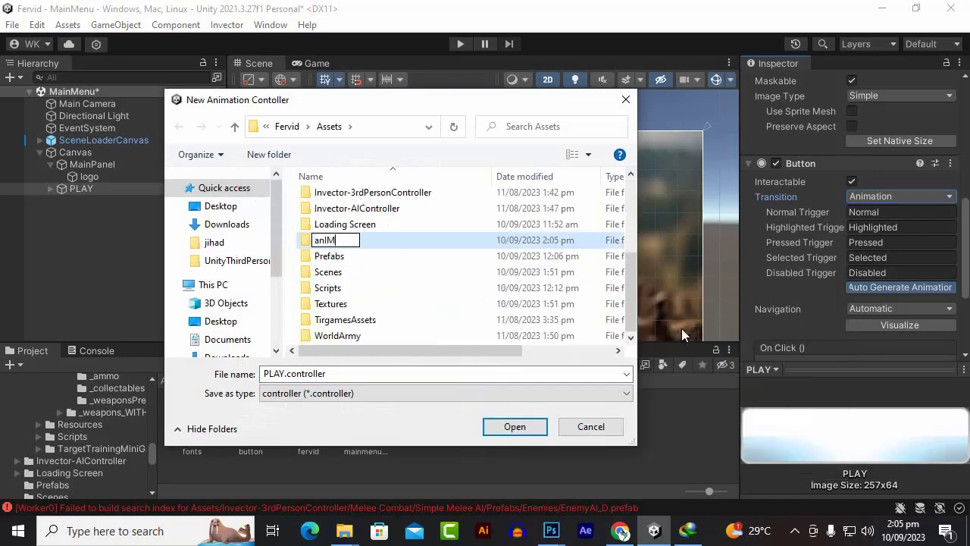
{"action": "key", "text": "BackSpace"}
{"action": "type", "text": "Animations"}
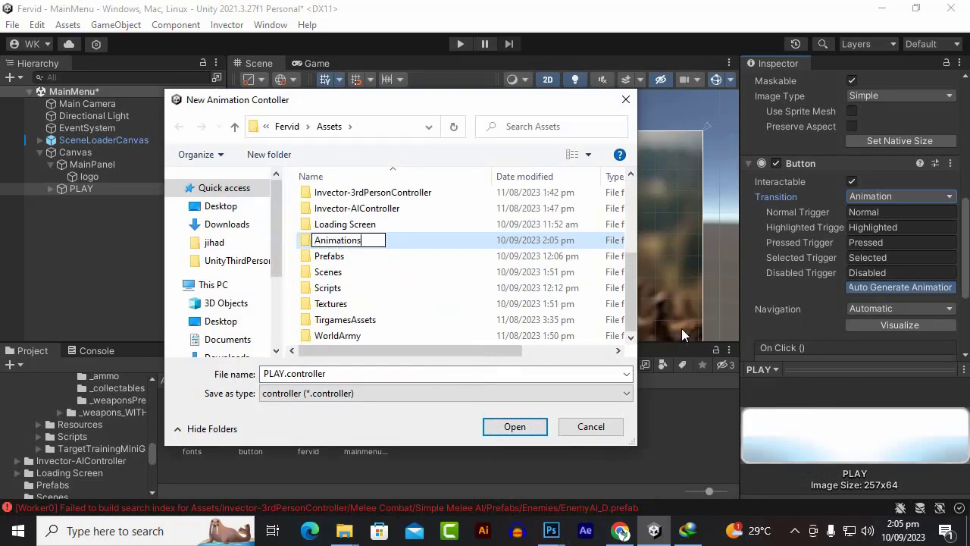
{"action": "key", "text": "Return"}
{"action": "key", "text": "Return"}
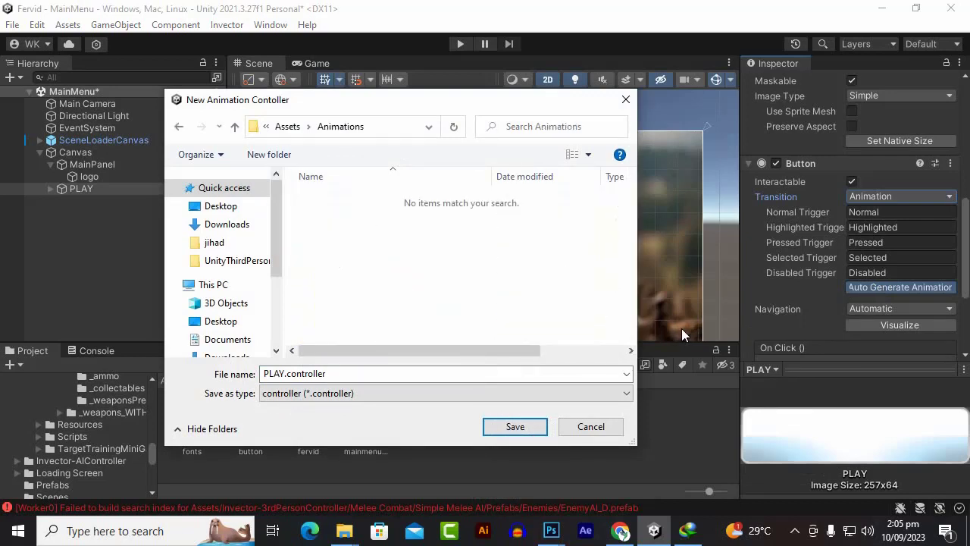
Step: Create a ButtonAnimation subfolder inside Animations and save the controller there as PLAY.controller
{"action": "right_click", "coordinate": [372, 229]}
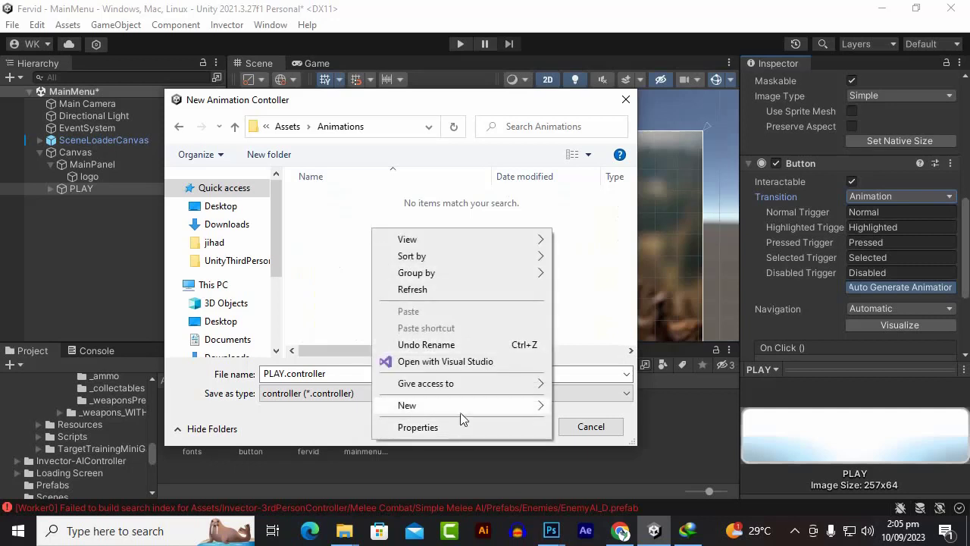
{"action": "mouse_move", "coordinate": [438, 405]}
{"action": "left_click", "coordinate": [599, 265]}
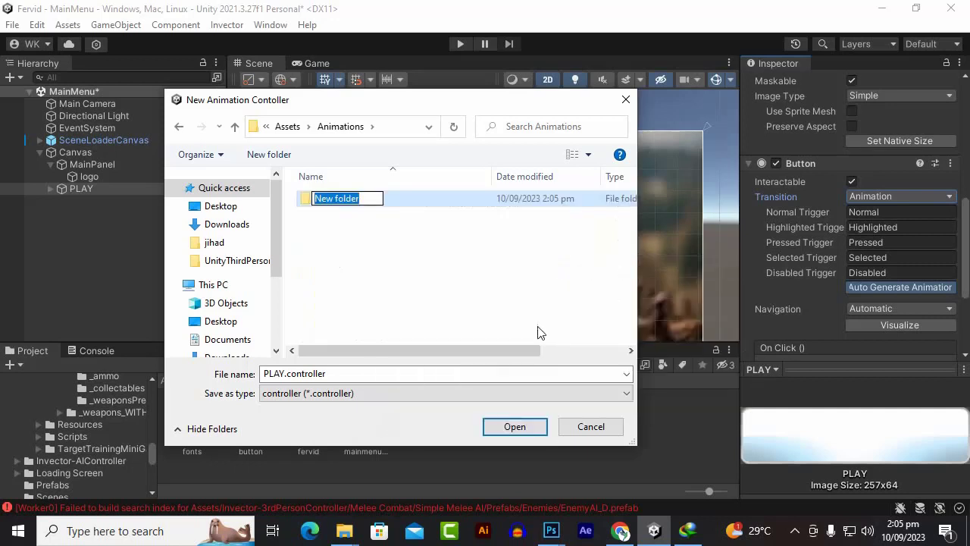
{"action": "type", "text": "Button"}
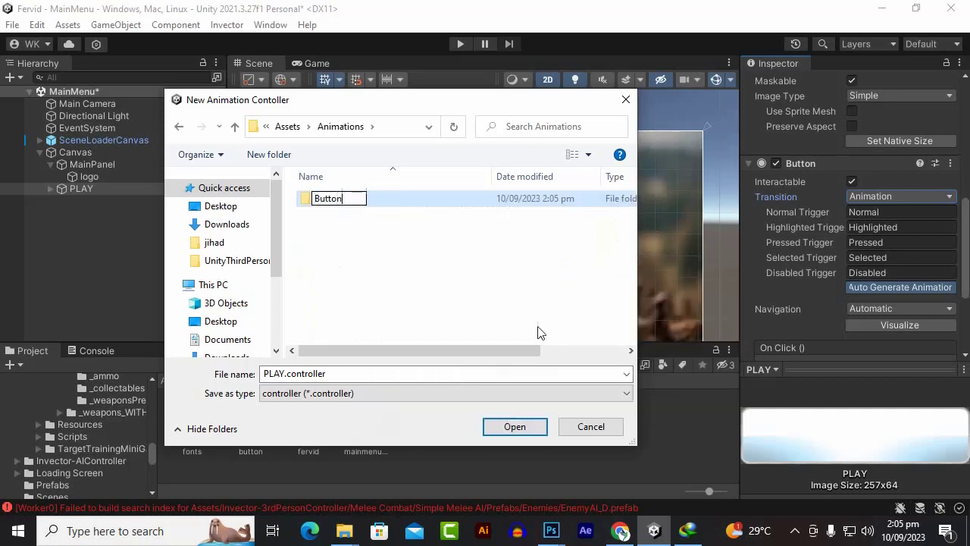
{"action": "type", "text": "Animation"}
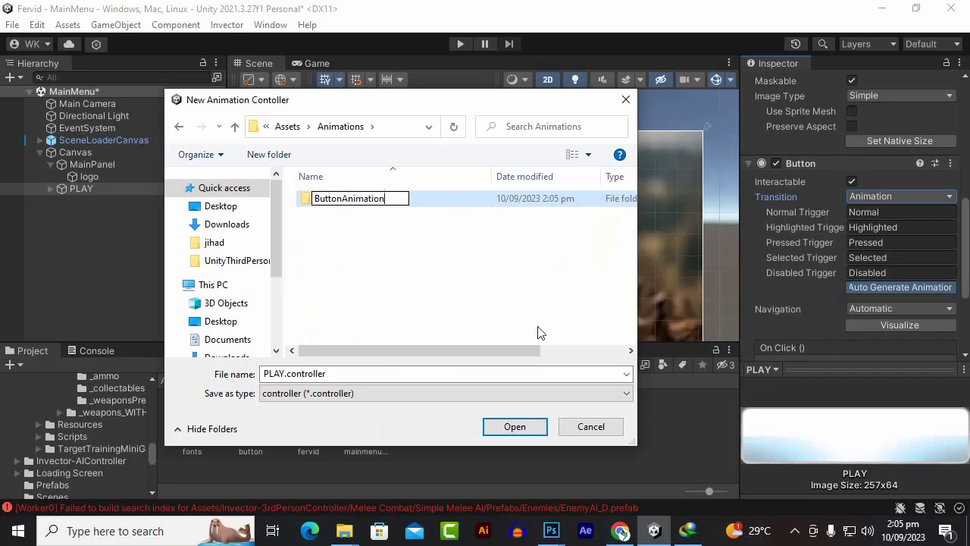
{"action": "key", "text": "Return"}
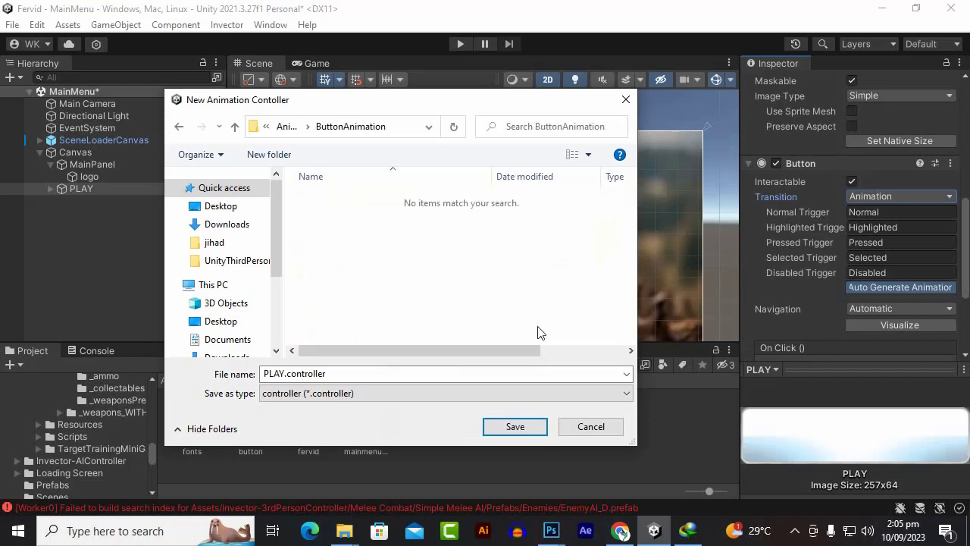
{"action": "left_click", "coordinate": [515, 426]}
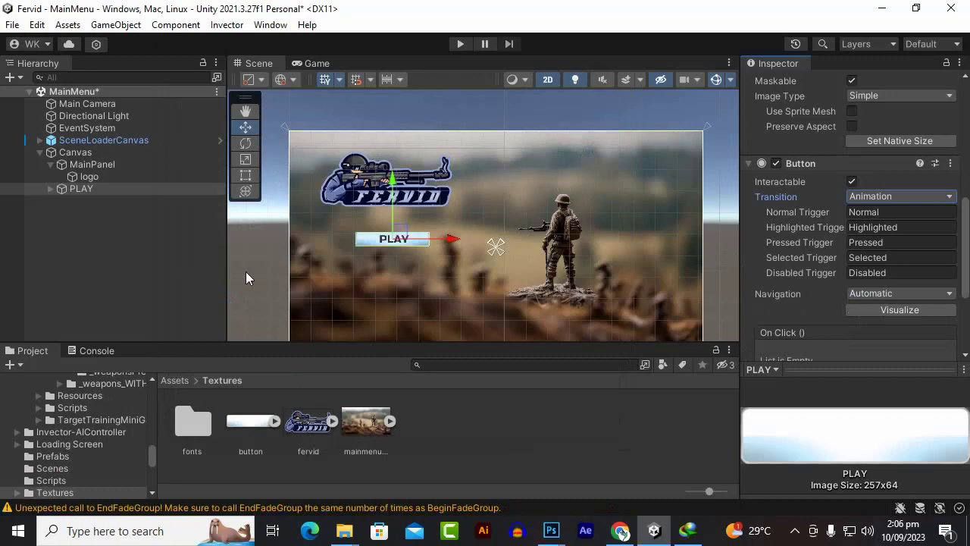
Step: Open the Assets/Animations/ButtonAnimation folder and expand the PLAY animator controller to show its clips
{"action": "left_click", "coordinate": [176, 381]}
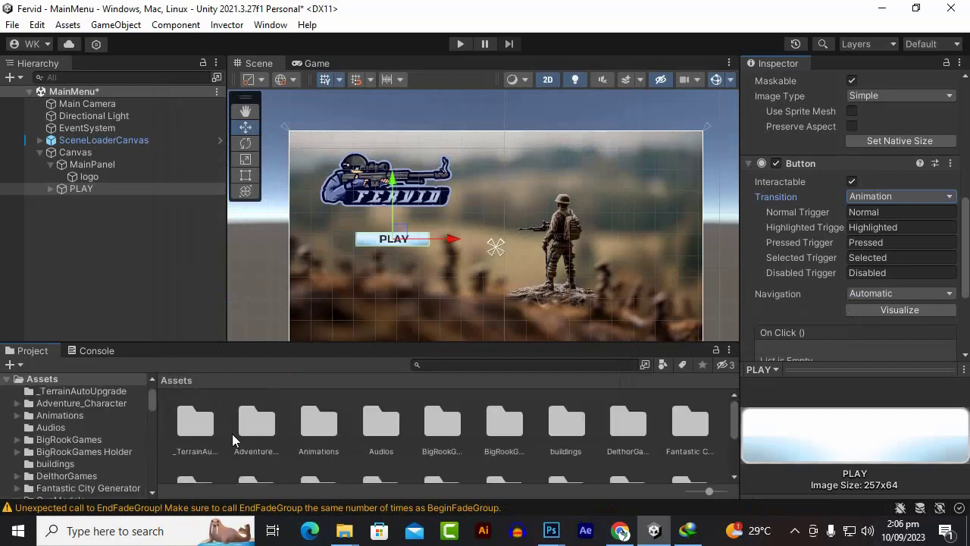
{"action": "left_click", "coordinate": [206, 421]}
{"action": "left_click", "coordinate": [250, 427]}
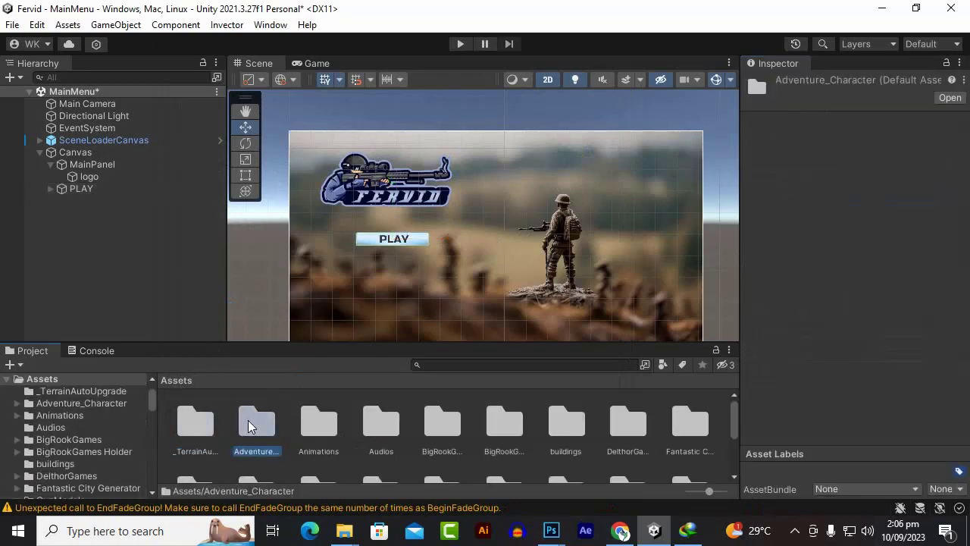
{"action": "double_click", "coordinate": [315, 424]}
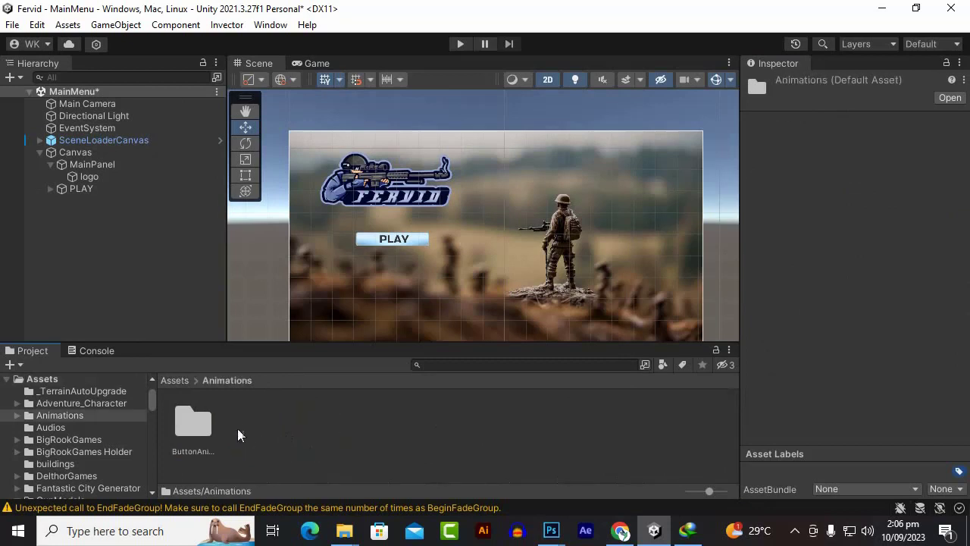
{"action": "double_click", "coordinate": [211, 423]}
{"action": "left_click", "coordinate": [201, 423]}
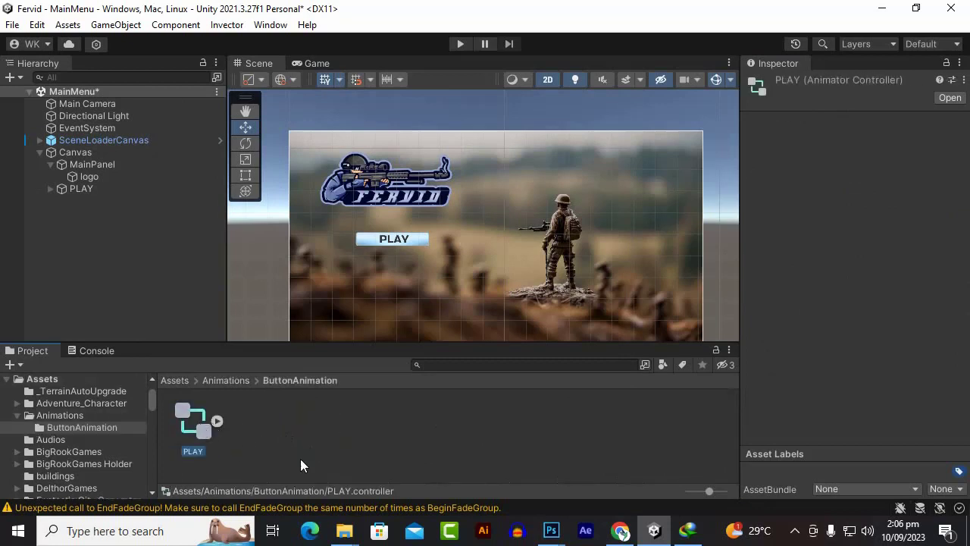
{"action": "left_click", "coordinate": [215, 420]}
Step: Examine the settings of the Disabled, Highlighted, Normal and Pressed animation clips in the PLAY controller
{"action": "left_click", "coordinate": [270, 426]}
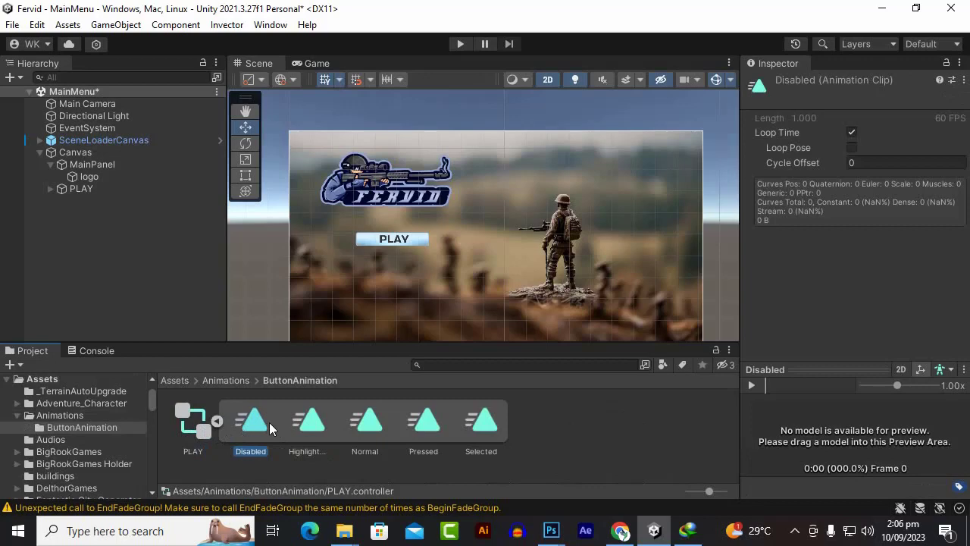
{"action": "left_click", "coordinate": [304, 421]}
{"action": "left_click", "coordinate": [367, 427]}
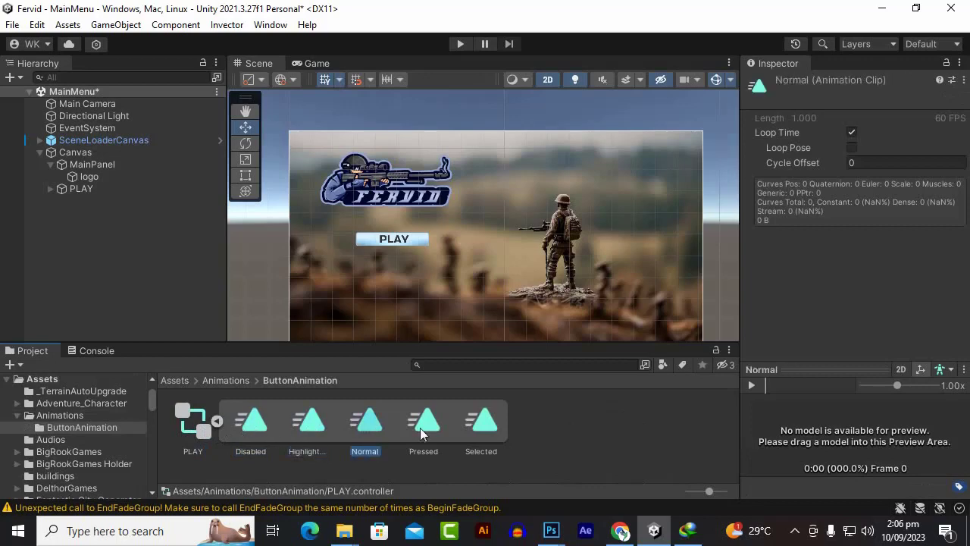
{"action": "left_click", "coordinate": [424, 426]}
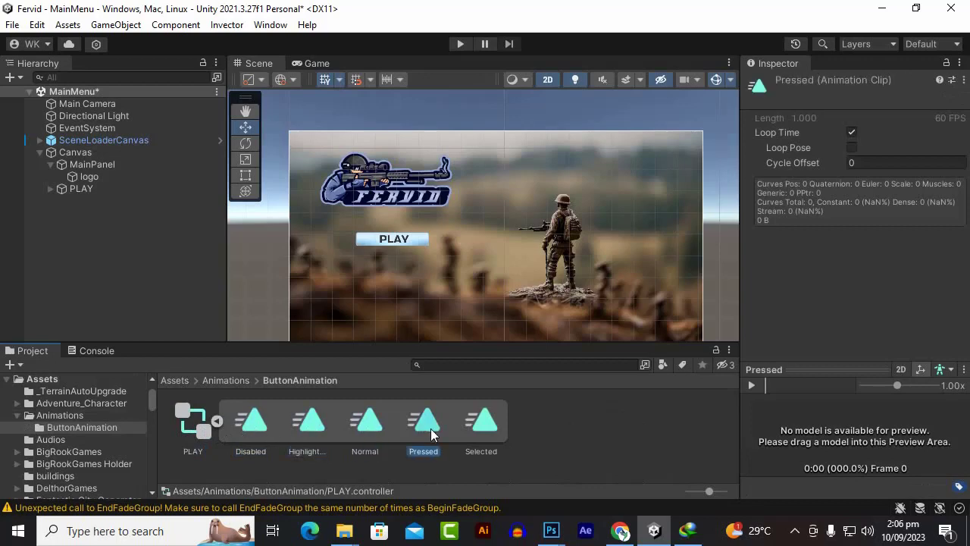
{"action": "left_click", "coordinate": [253, 423]}
{"action": "left_click", "coordinate": [311, 423]}
{"action": "left_click", "coordinate": [367, 422]}
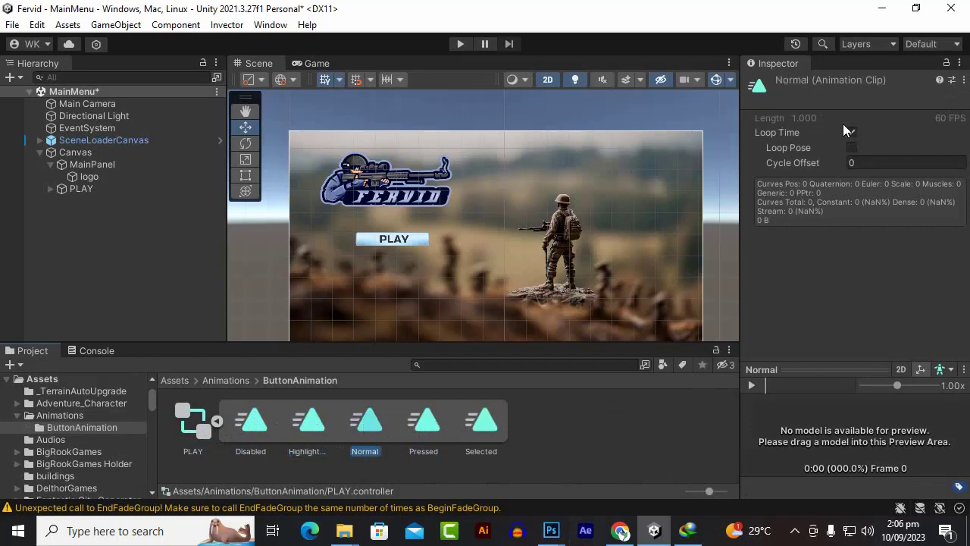
Step: Turn off Loop Time for the Selected, Pressed, Normal, Highlighted and Disabled animation clips
{"action": "left_click", "coordinate": [476, 424]}
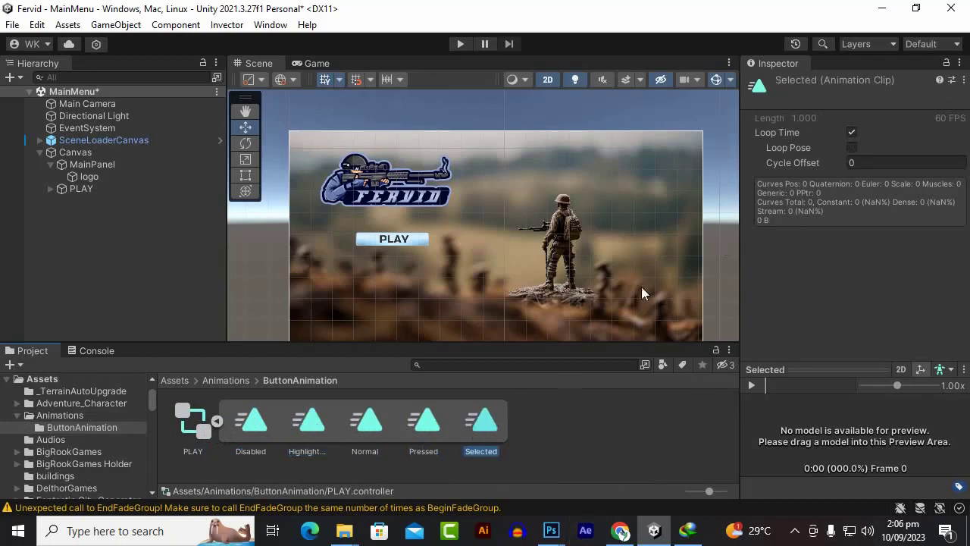
{"action": "left_click", "coordinate": [852, 132]}
{"action": "left_click", "coordinate": [419, 422]}
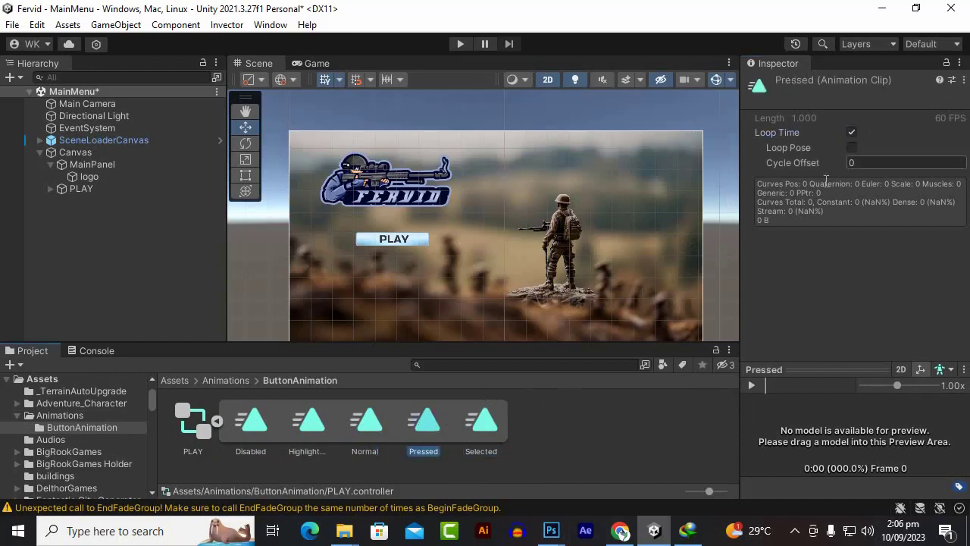
{"action": "left_click", "coordinate": [852, 132]}
{"action": "left_click", "coordinate": [369, 419]}
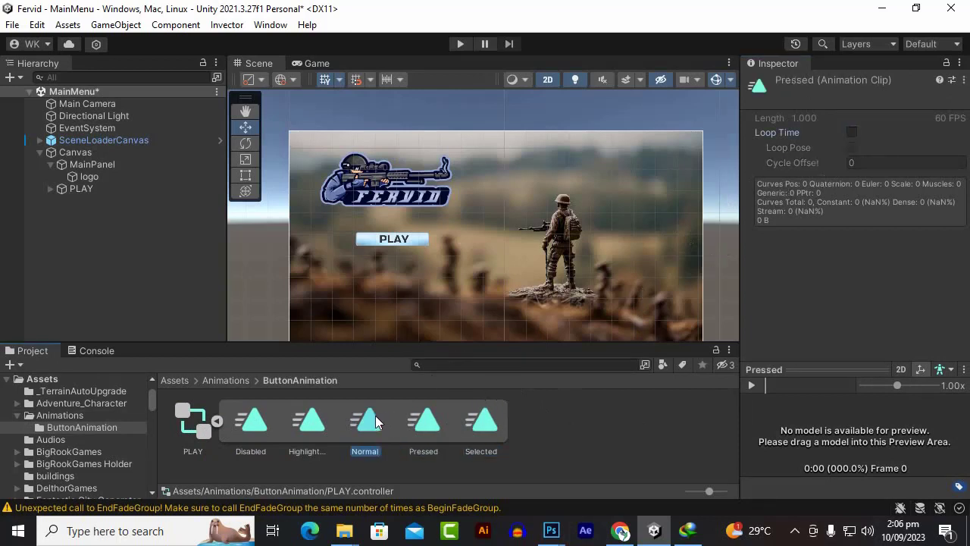
{"action": "left_click", "coordinate": [852, 131]}
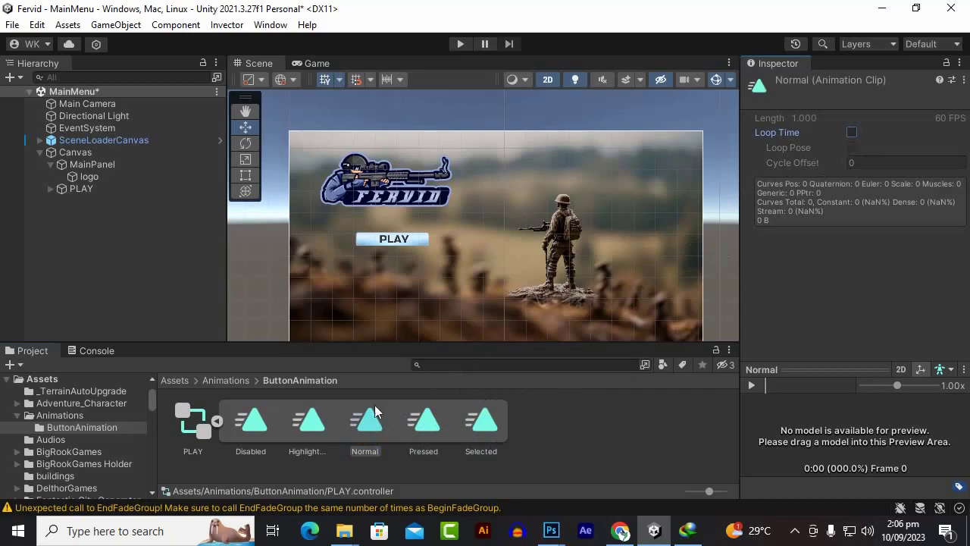
{"action": "left_click", "coordinate": [313, 419]}
{"action": "left_click", "coordinate": [852, 132]}
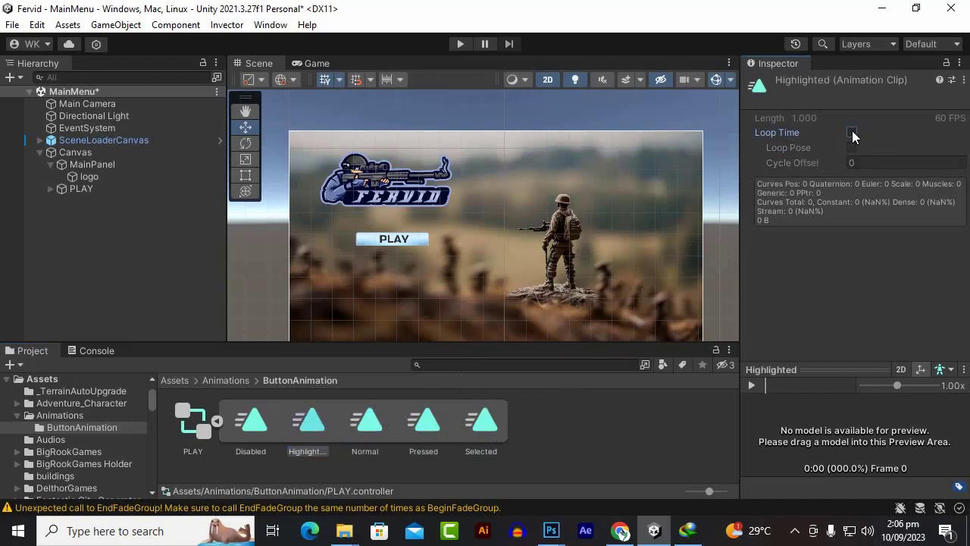
{"action": "left_click", "coordinate": [249, 419]}
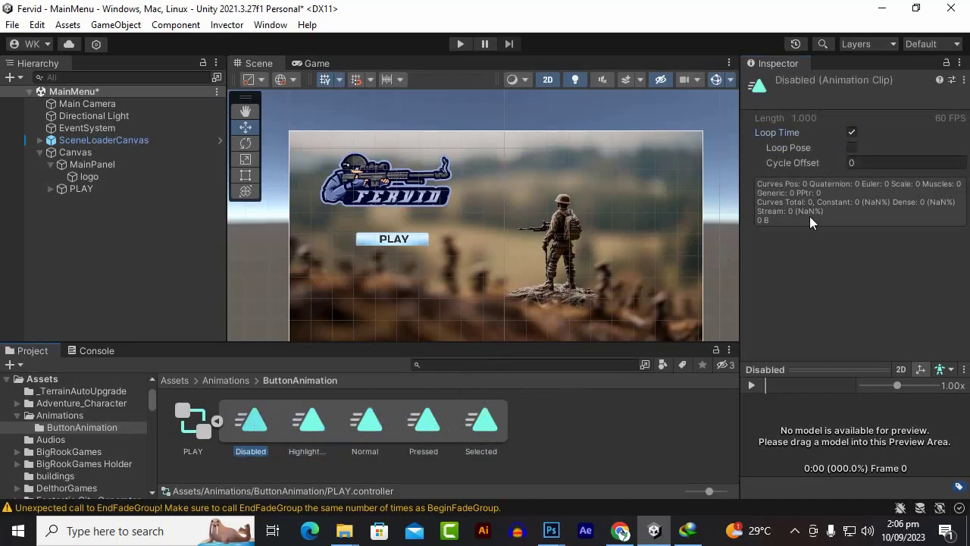
{"action": "left_click", "coordinate": [852, 132]}
{"action": "left_click", "coordinate": [587, 438]}
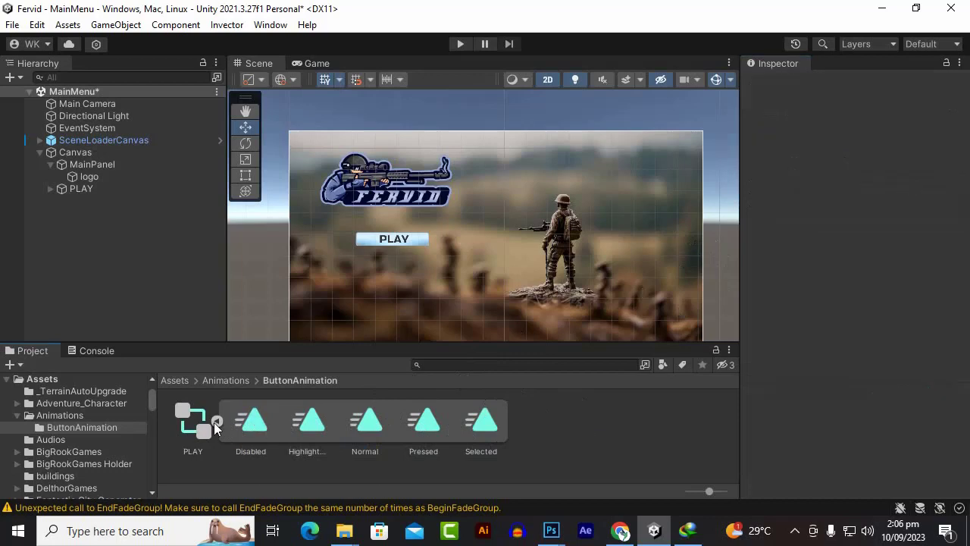
Step: Check the Disabled clip's loop setting and collapse the PLAY controller's clip list
{"action": "left_click", "coordinate": [250, 421]}
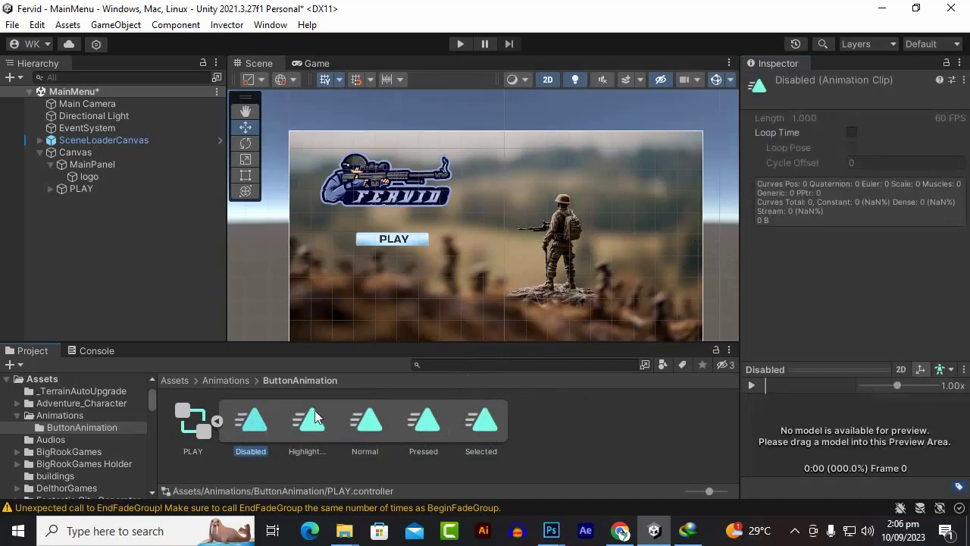
{"action": "left_click", "coordinate": [292, 479]}
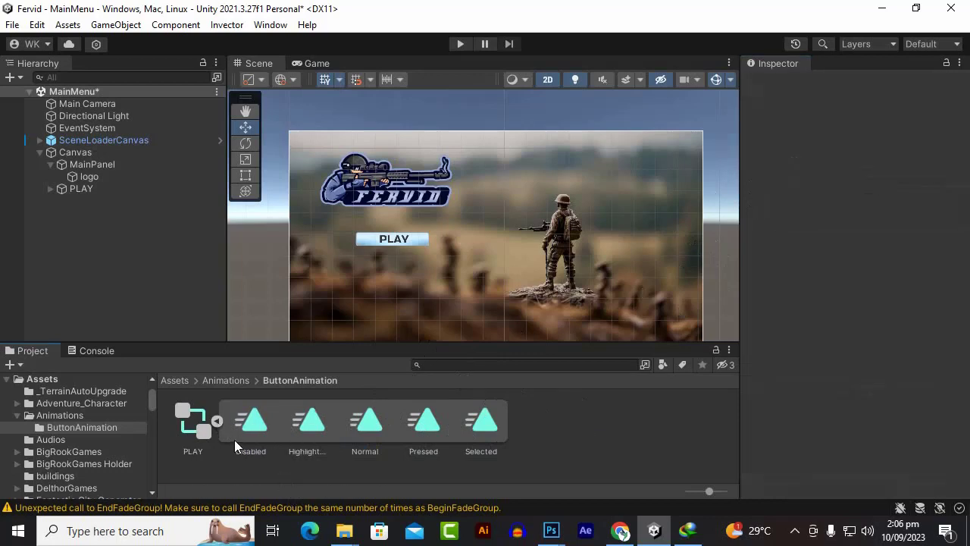
{"action": "left_click", "coordinate": [218, 421]}
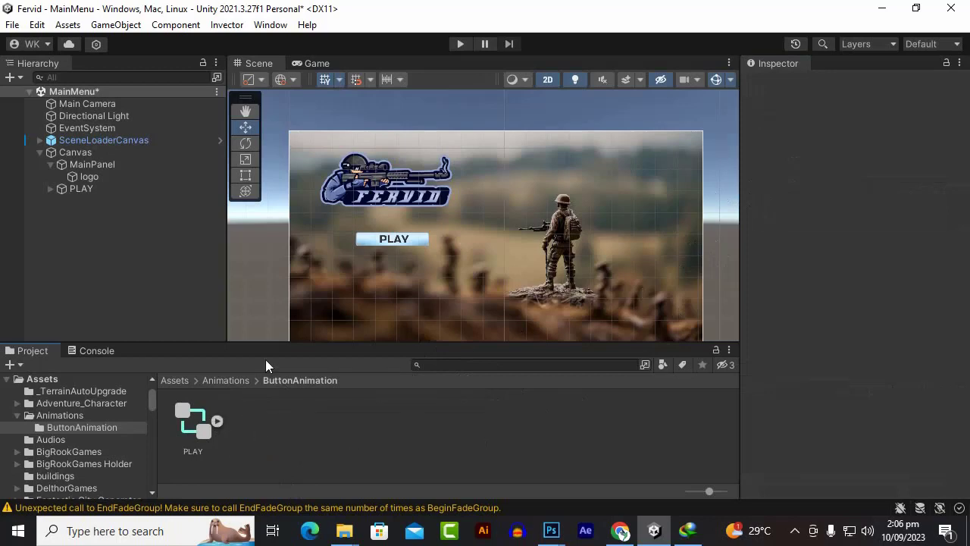
Step: Open the Animation window for the PLAY button and dock it beside the Console
{"action": "left_click", "coordinate": [102, 187]}
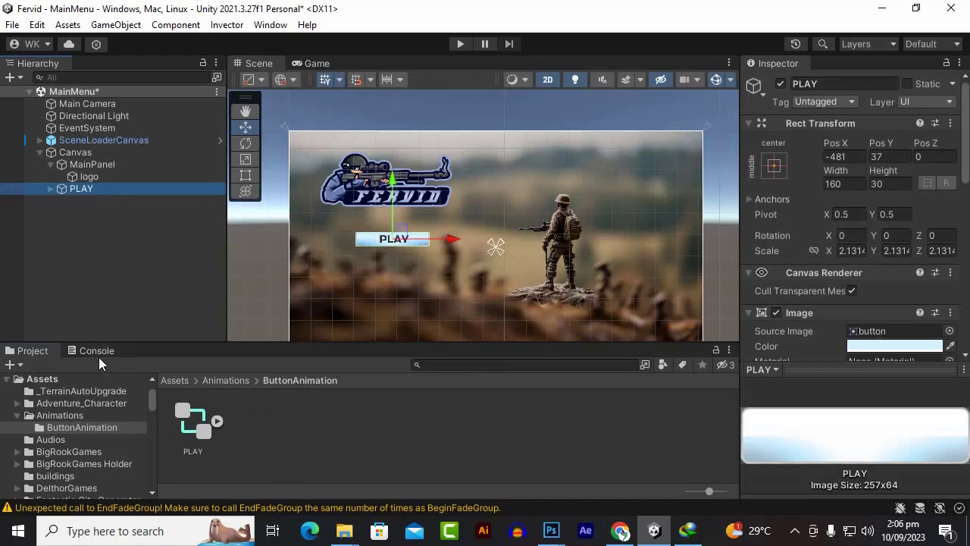
{"action": "left_click", "coordinate": [270, 24]}
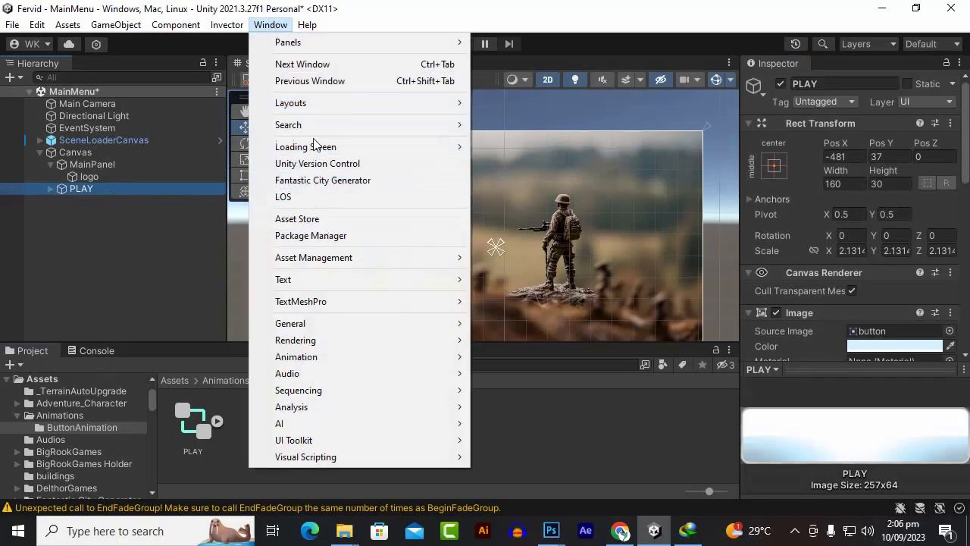
{"action": "mouse_move", "coordinate": [320, 355]}
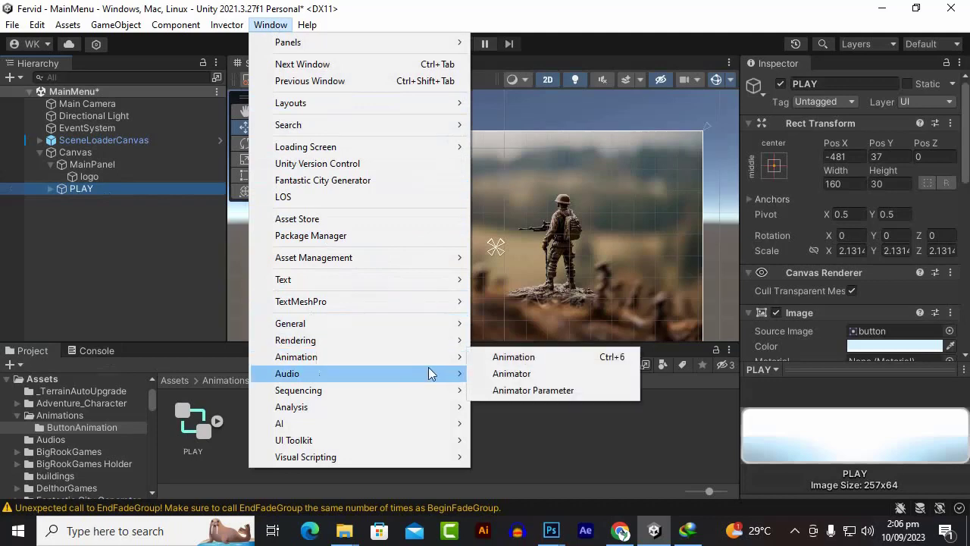
{"action": "left_click", "coordinate": [517, 357]}
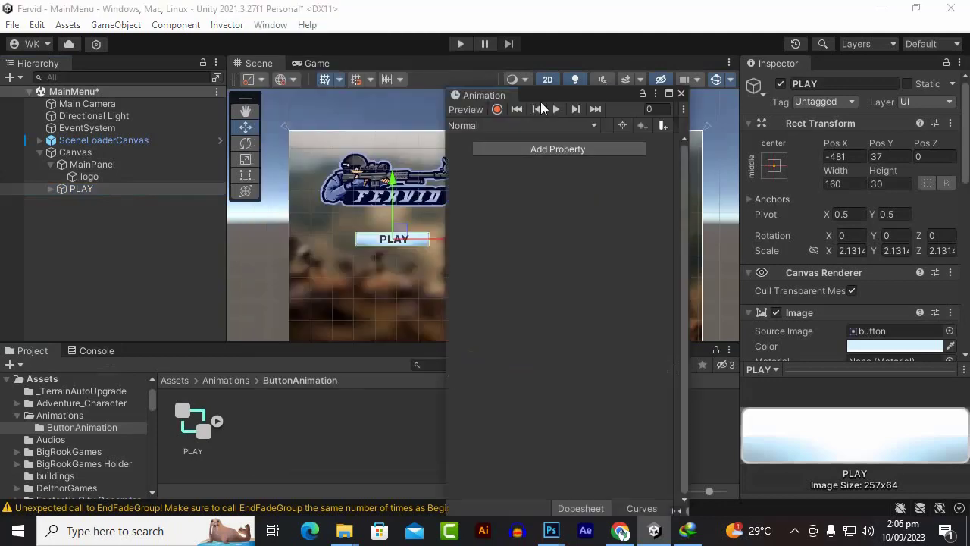
{"action": "left_click_drag", "start_coordinate": [474, 98], "coordinate": [140, 351]}
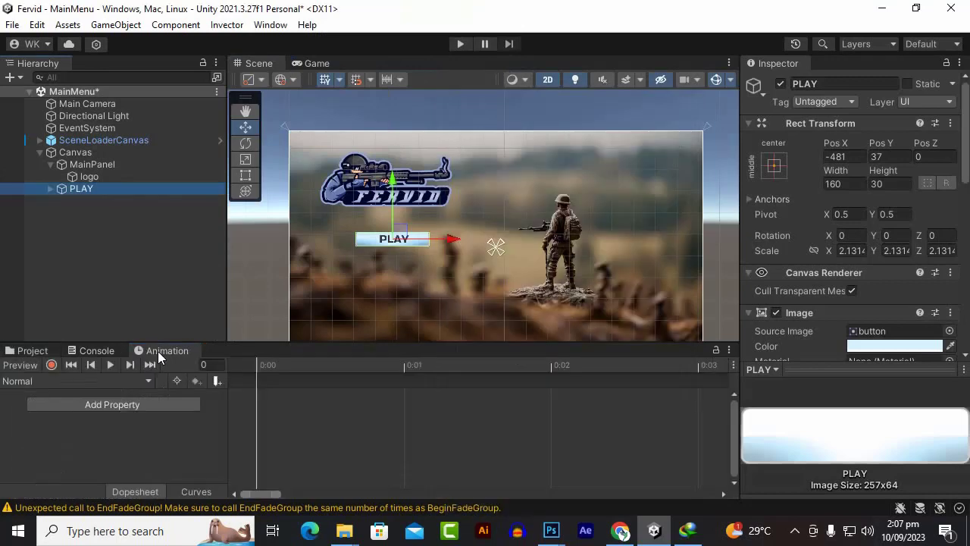
Step: Reselect the PLAY button and review the animation clips available for it
{"action": "left_click", "coordinate": [108, 272]}
{"action": "left_click", "coordinate": [81, 189]}
{"action": "left_click", "coordinate": [90, 382]}
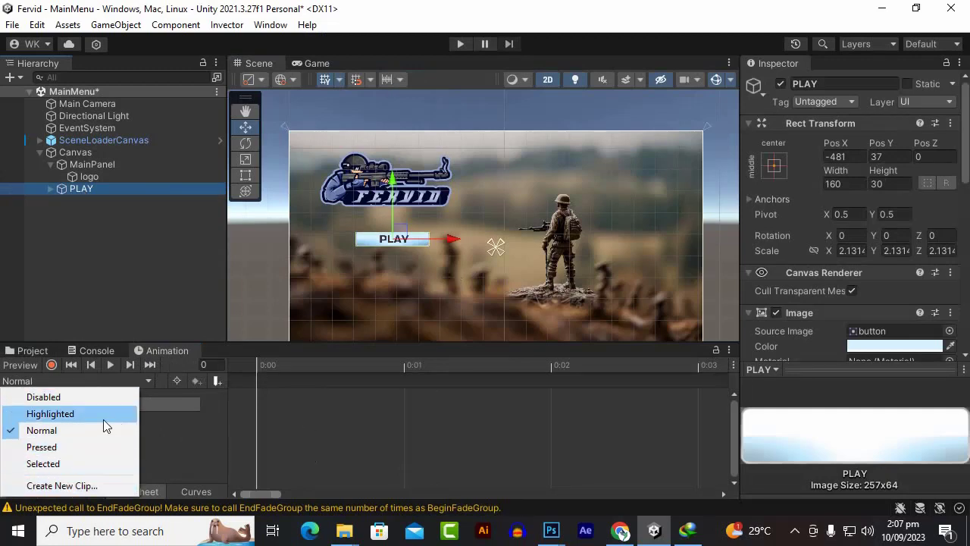
{"action": "left_click", "coordinate": [156, 449]}
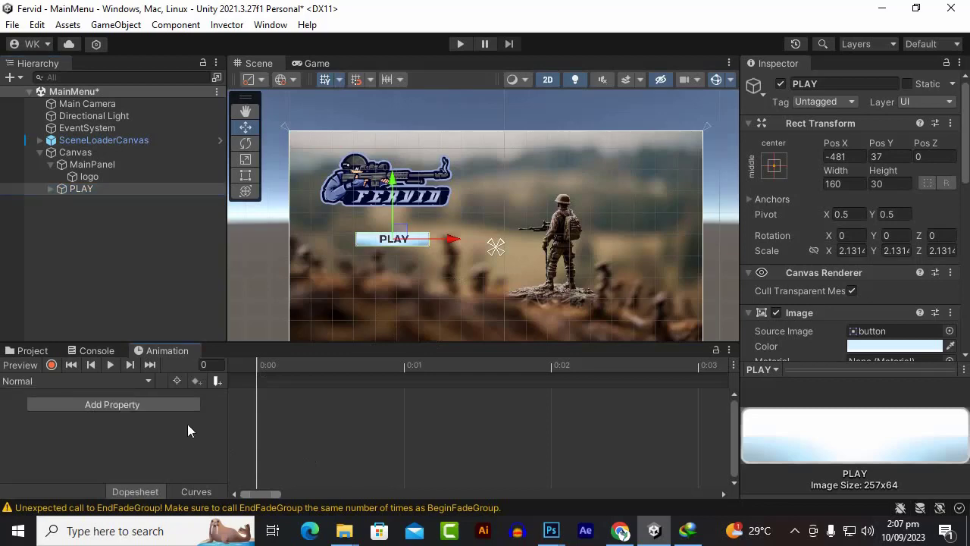
{"action": "left_click", "coordinate": [75, 380]}
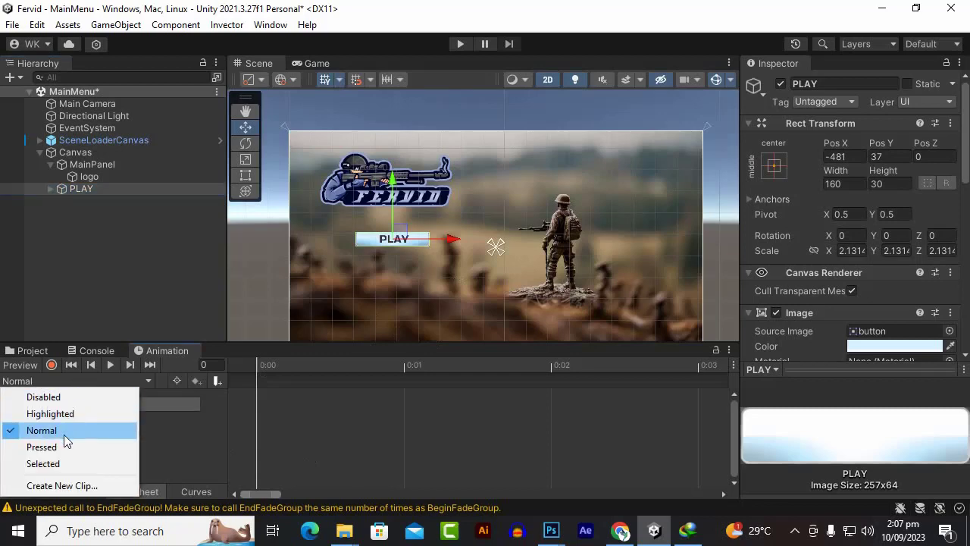
{"action": "left_click", "coordinate": [174, 431]}
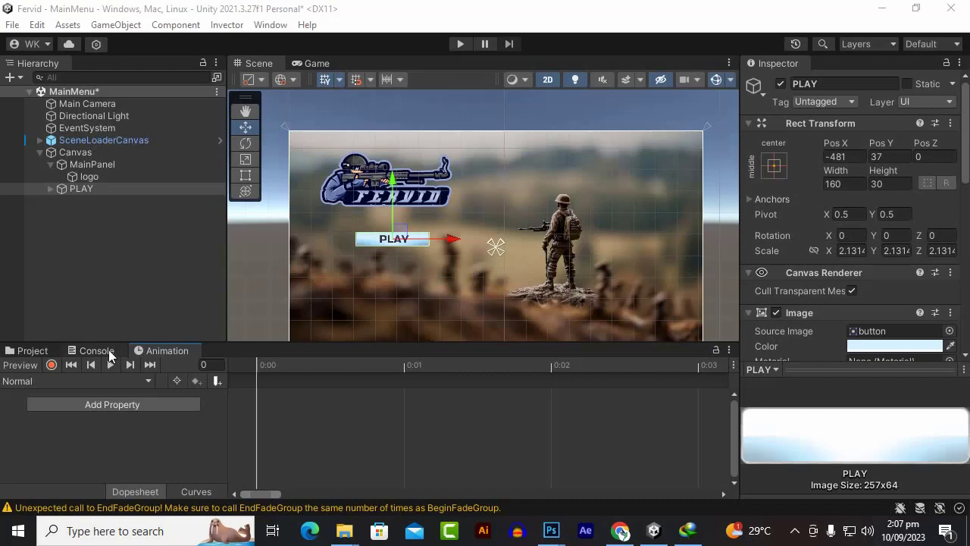
Step: Switch the Animation window to the Highlighted clip and start keyframe recording
{"action": "left_click", "coordinate": [61, 380]}
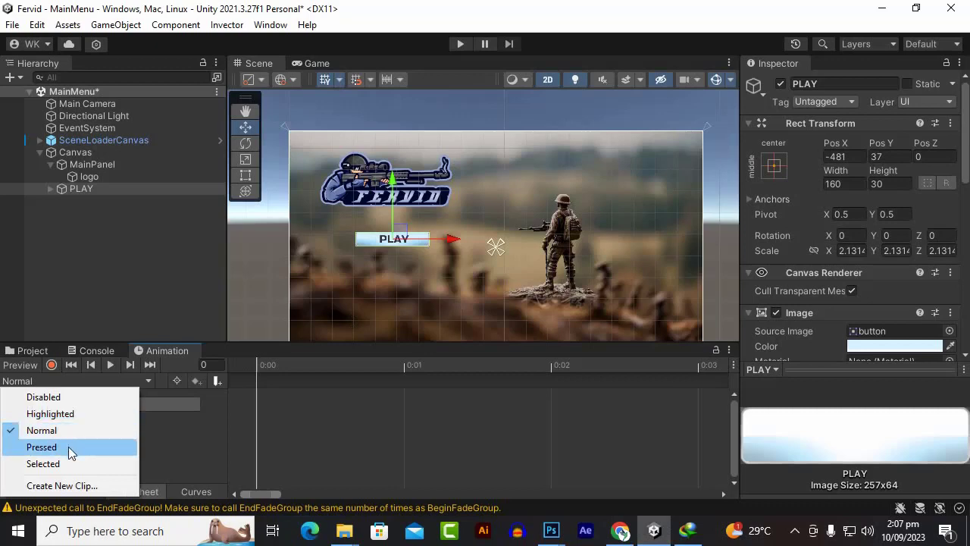
{"action": "left_click", "coordinate": [74, 416]}
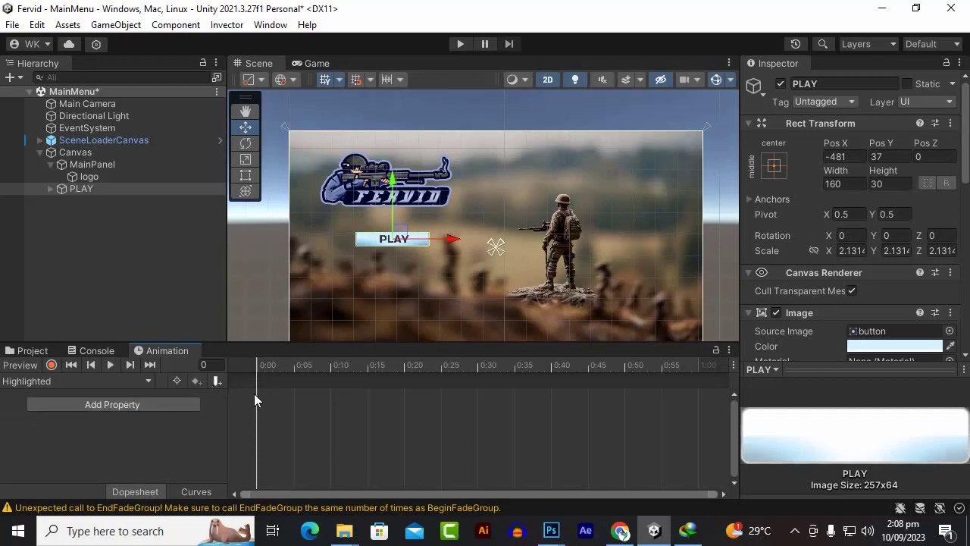
{"action": "left_click", "coordinate": [52, 364]}
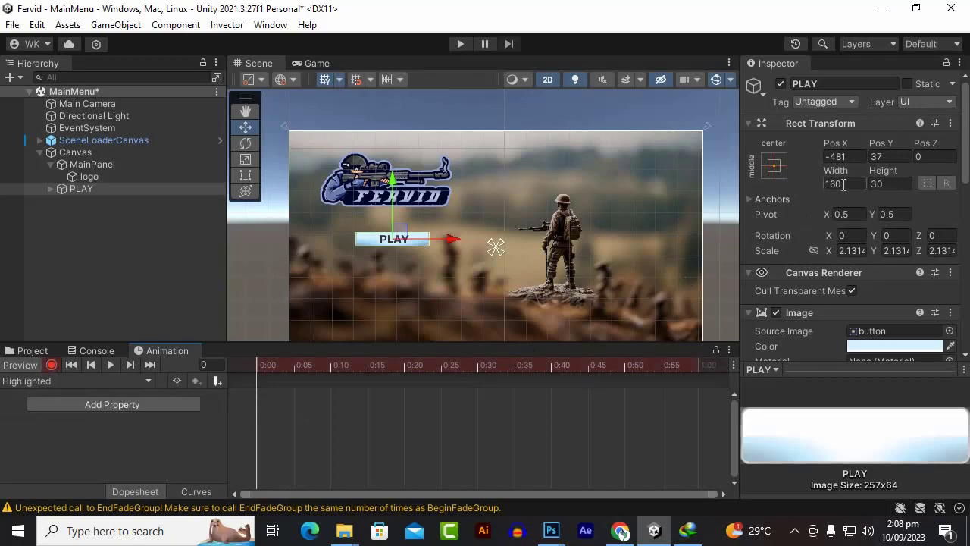
Step: Key the PLAY button's scale at frame 0 by setting X to 3 and restoring its copied original value
{"action": "left_click", "coordinate": [851, 250]}
{"action": "scroll", "coordinate": [842, 257], "scroll_direction": "down", "scroll_amount": 2}
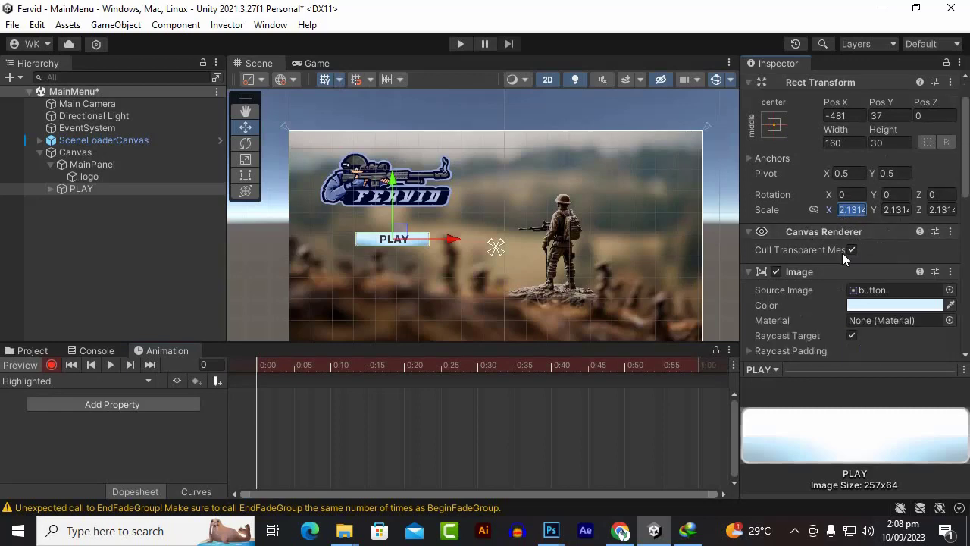
{"action": "left_click_drag", "start_coordinate": [733, 229], "coordinate": [712, 228]}
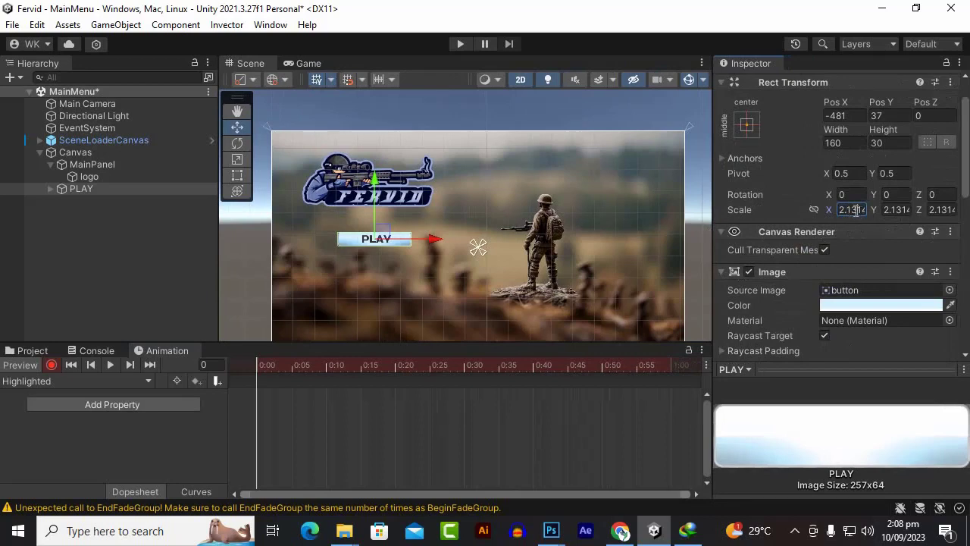
{"action": "double_click", "coordinate": [856, 210]}
{"action": "right_click", "coordinate": [856, 210]}
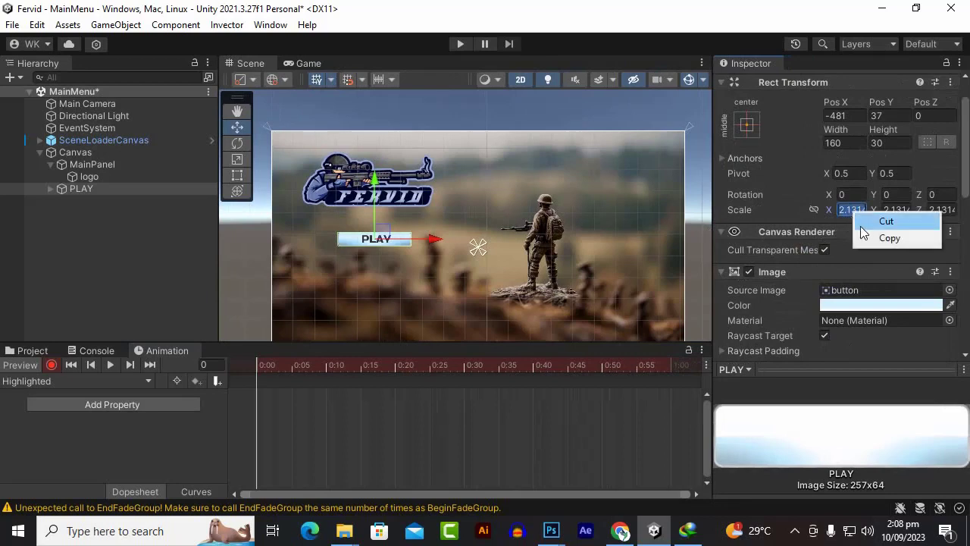
{"action": "left_click", "coordinate": [872, 238]}
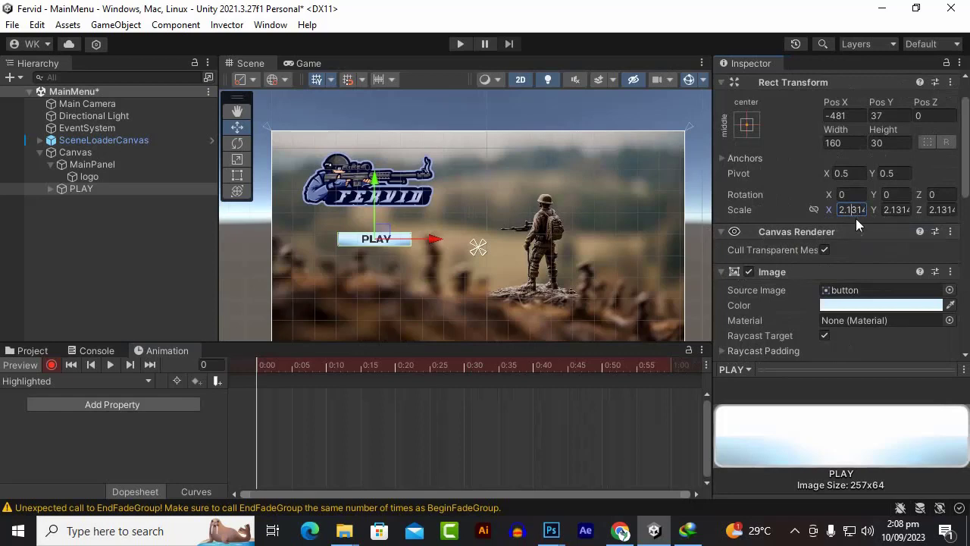
{"action": "type", "text": "3"}
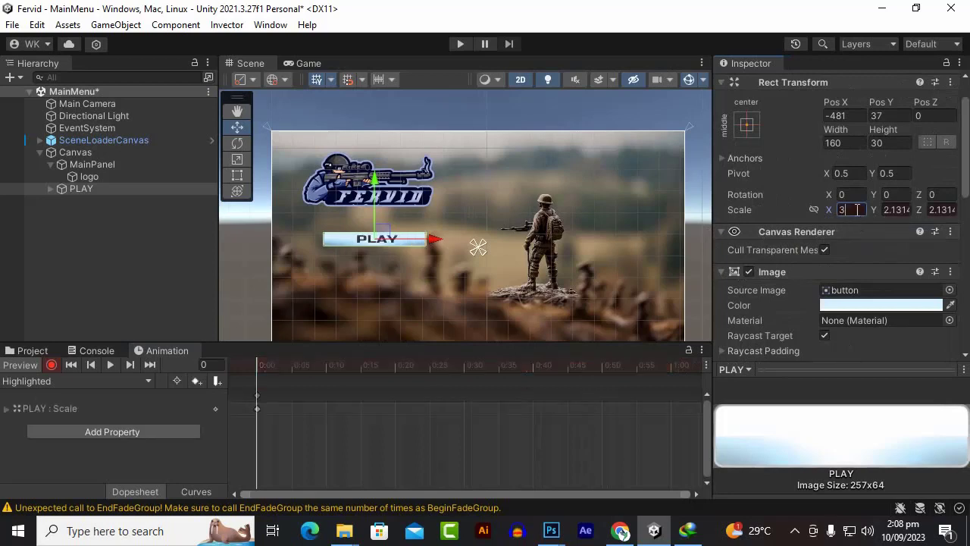
{"action": "double_click", "coordinate": [856, 210]}
{"action": "right_click", "coordinate": [856, 210]}
{"action": "left_click", "coordinate": [883, 252]}
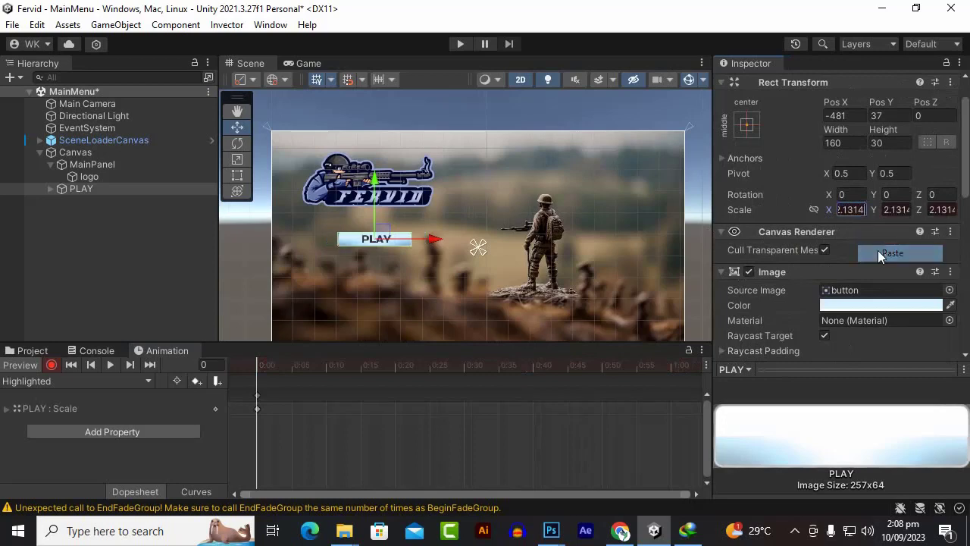
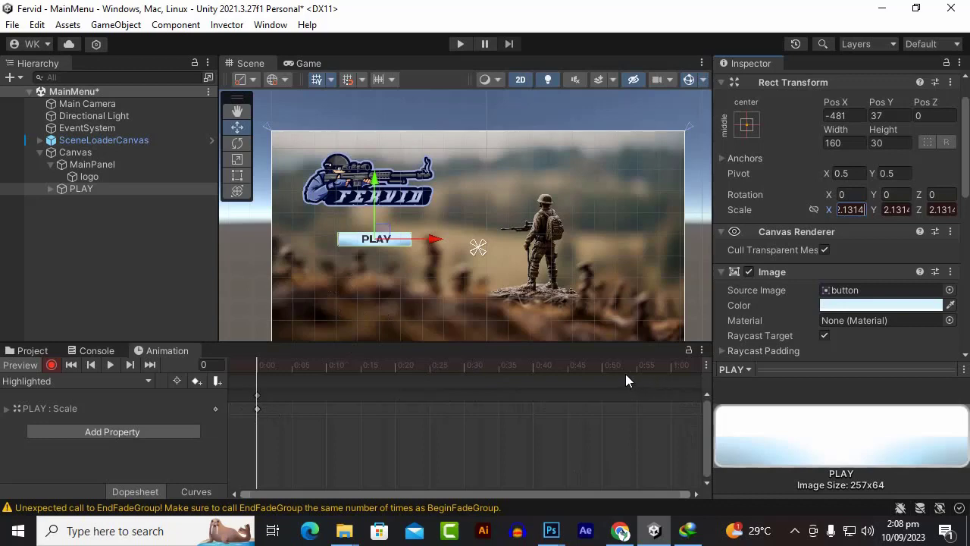
Step: Add a scale keyframe at frame 30 of the Highlighted clip with the PLAY button's X scale at 2.5
{"action": "left_click", "coordinate": [465, 365]}
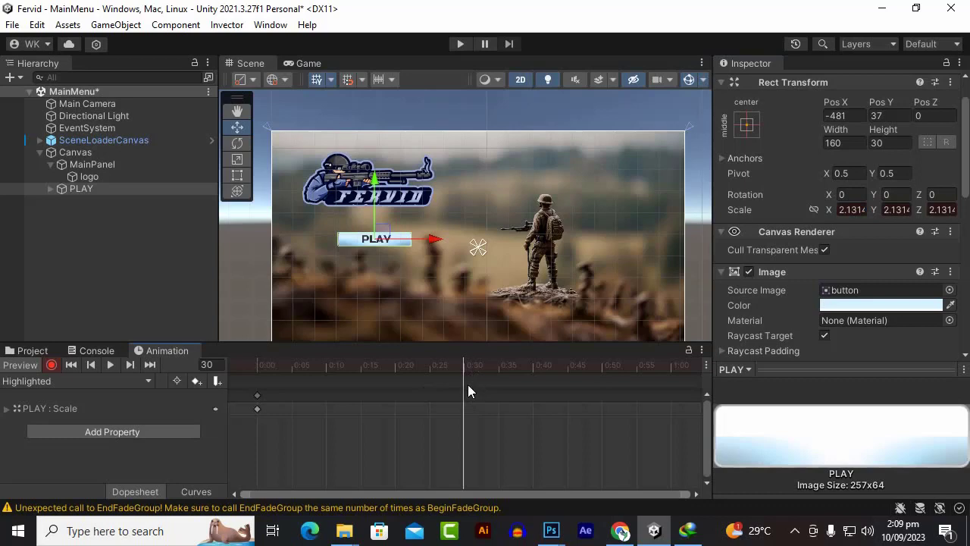
{"action": "left_click", "coordinate": [852, 210]}
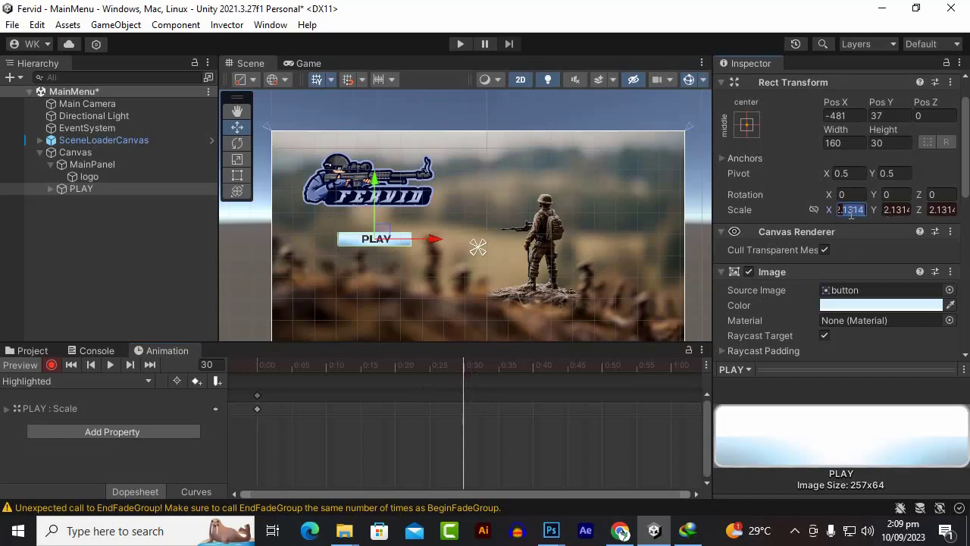
{"action": "type", "text": "2.25"}
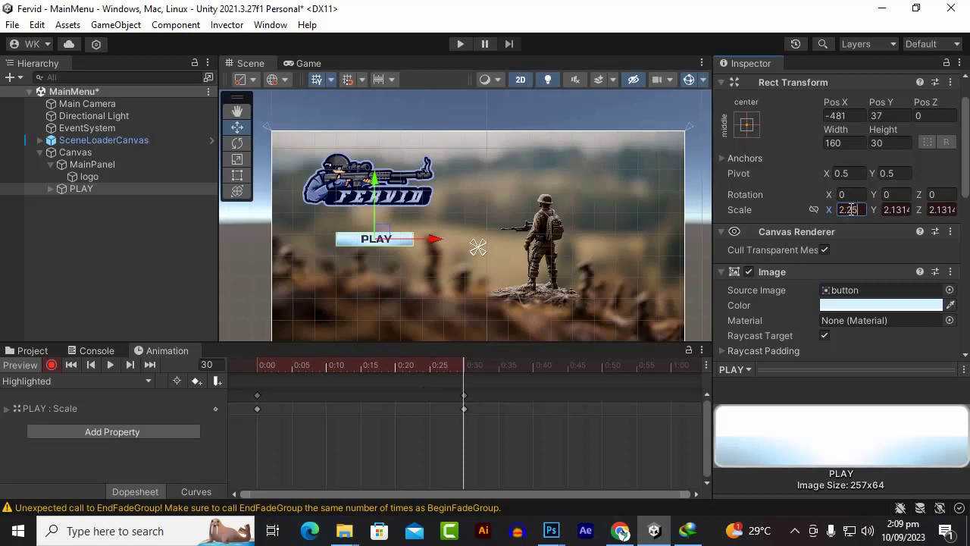
{"action": "left_click_drag", "start_coordinate": [849, 210], "coordinate": [871, 209]}
{"action": "type", "text": "5"}
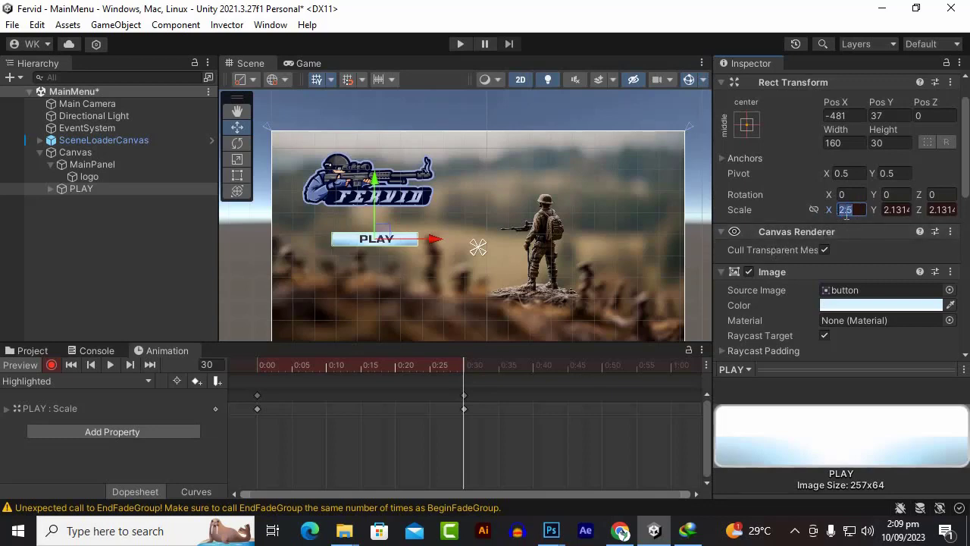
Step: Copy the 2.5 X scale value into the PLAY button's Y scale at frame 30
{"action": "right_click", "coordinate": [851, 212]}
{"action": "left_click", "coordinate": [864, 241]}
{"action": "right_click", "coordinate": [896, 211]}
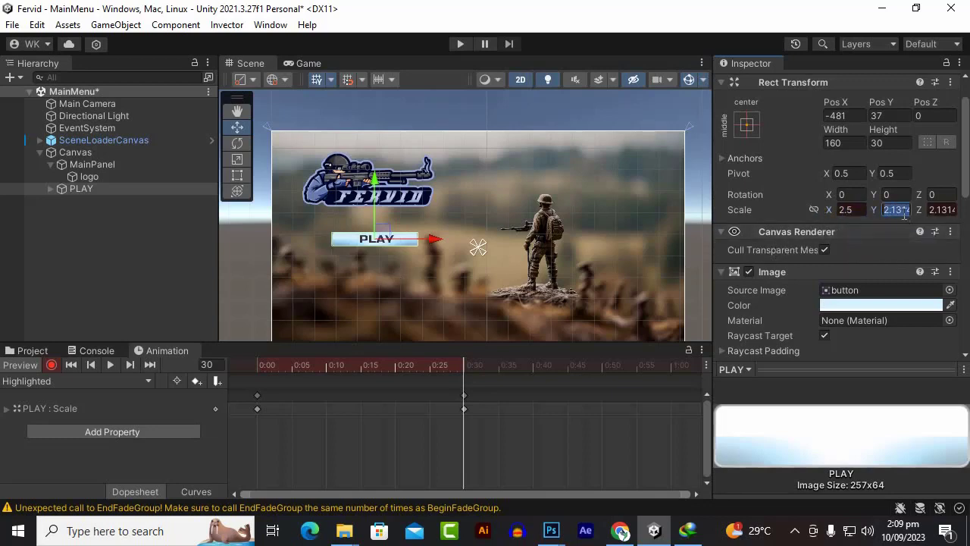
{"action": "left_click", "coordinate": [915, 257]}
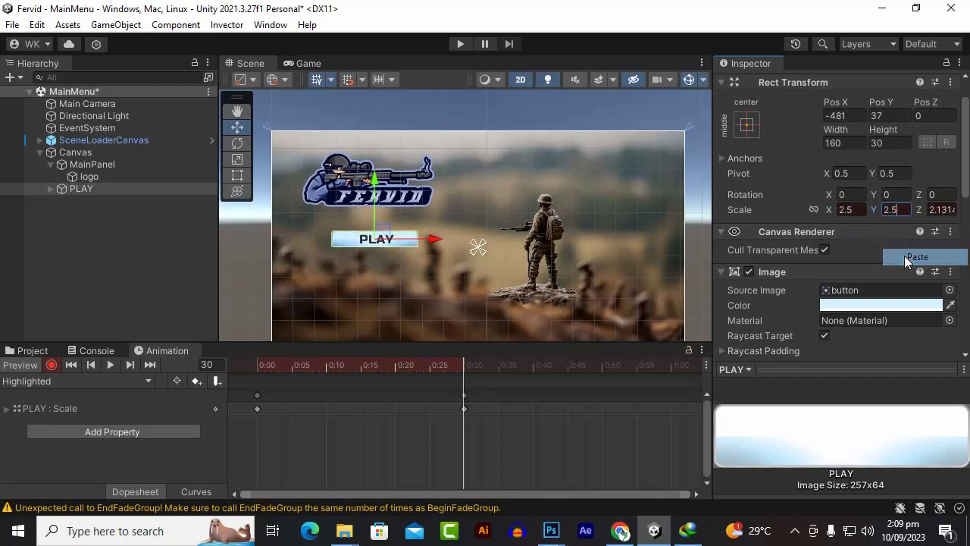
Step: Paste the 2.5 value into the PLAY button's Z scale at frame 30 and scrub the timeline to preview the scaling
{"action": "left_click", "coordinate": [942, 209]}
{"action": "right_click", "coordinate": [943, 209]}
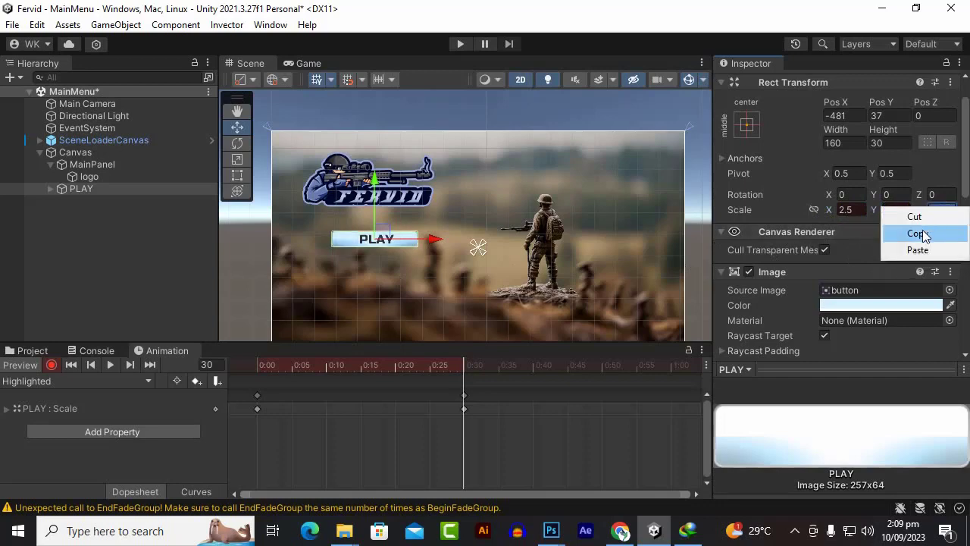
{"action": "left_click", "coordinate": [915, 248]}
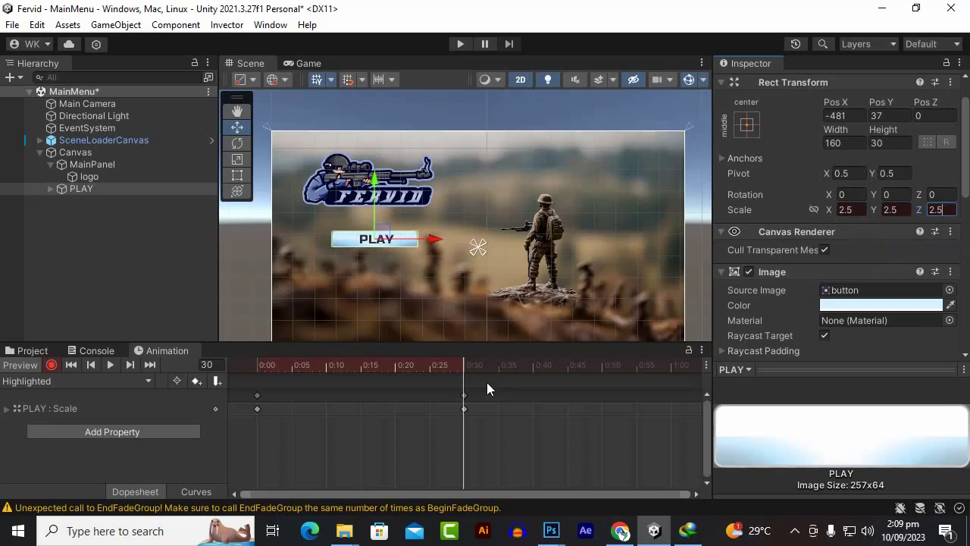
{"action": "left_click_drag", "start_coordinate": [474, 365], "coordinate": [298, 392]}
{"action": "left_click_drag", "start_coordinate": [330, 394], "coordinate": [432, 413]}
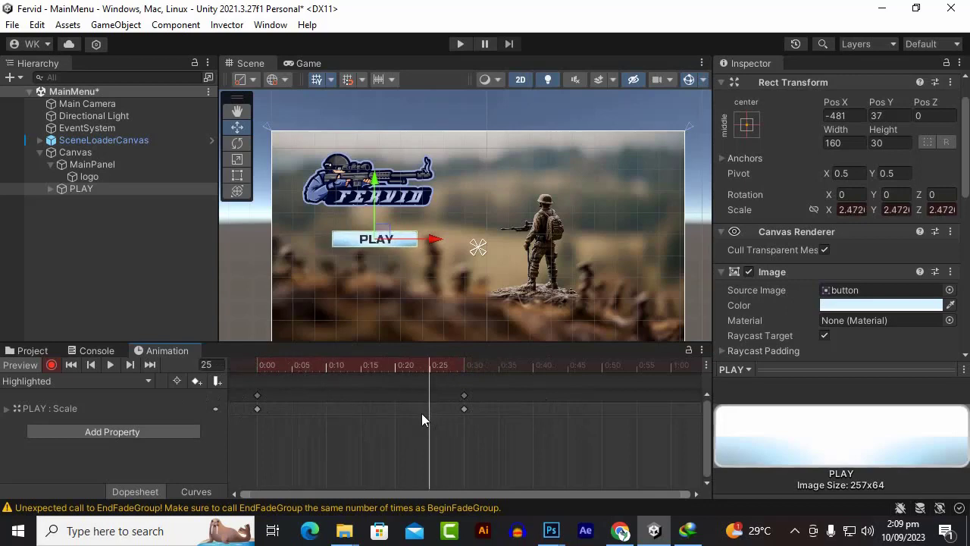
{"action": "left_click_drag", "start_coordinate": [421, 370], "coordinate": [464, 372]}
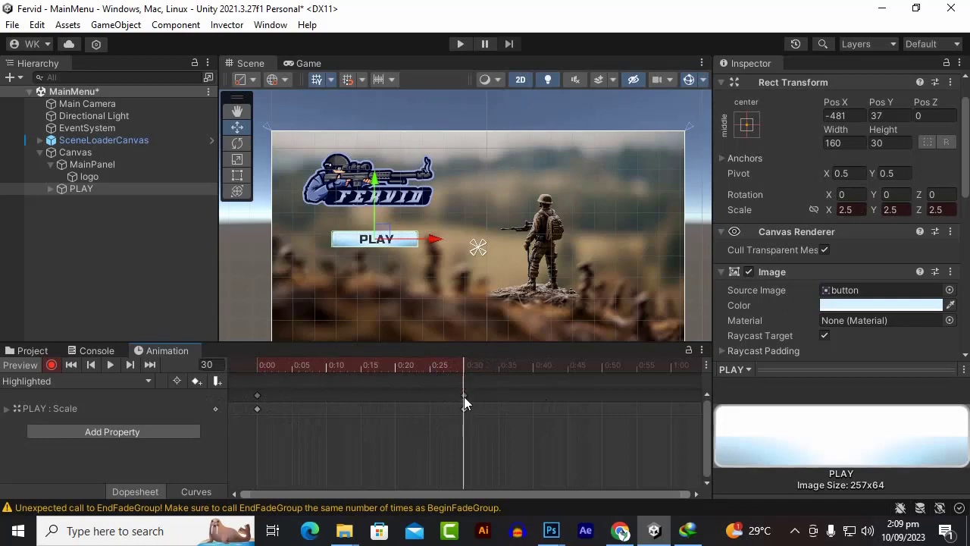
Step: Copy the Highlighted clip's scale keyframe at frame 30 and switch the Animation window to the Pressed clip
{"action": "double_click", "coordinate": [463, 395]}
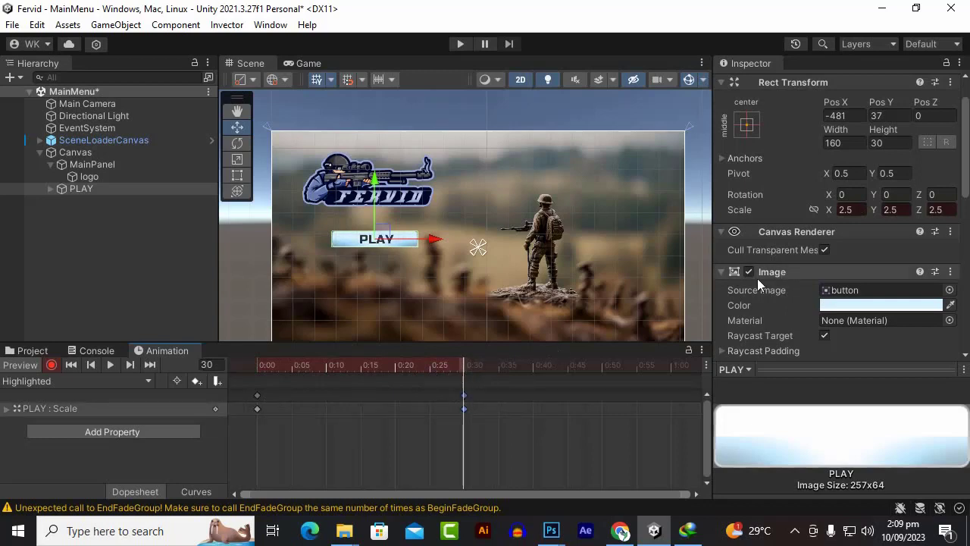
{"action": "right_click", "coordinate": [465, 395]}
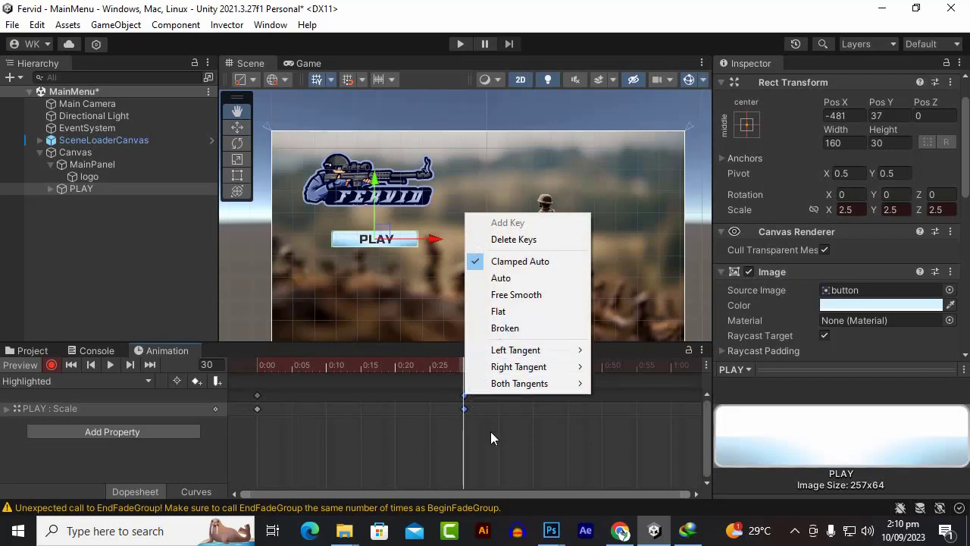
{"action": "left_click", "coordinate": [474, 411]}
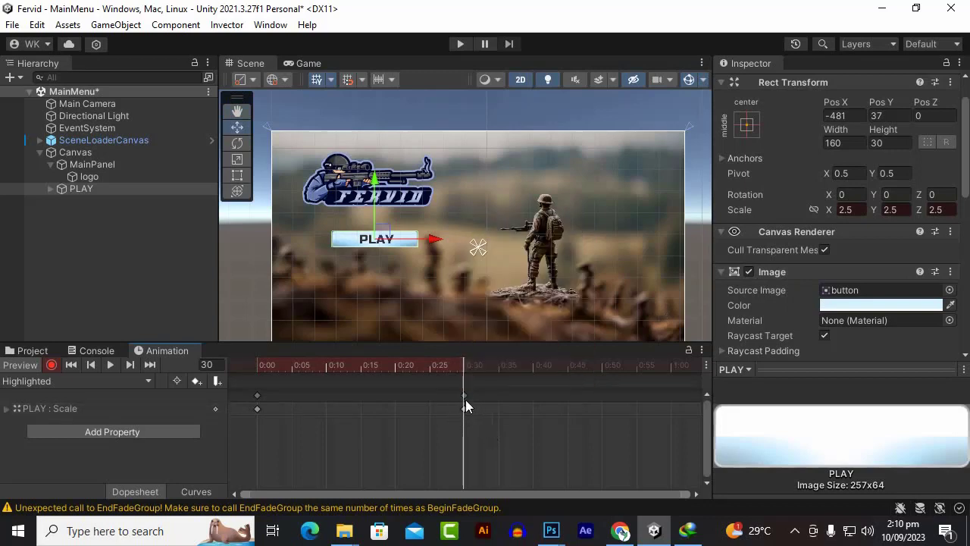
{"action": "left_click", "coordinate": [465, 395]}
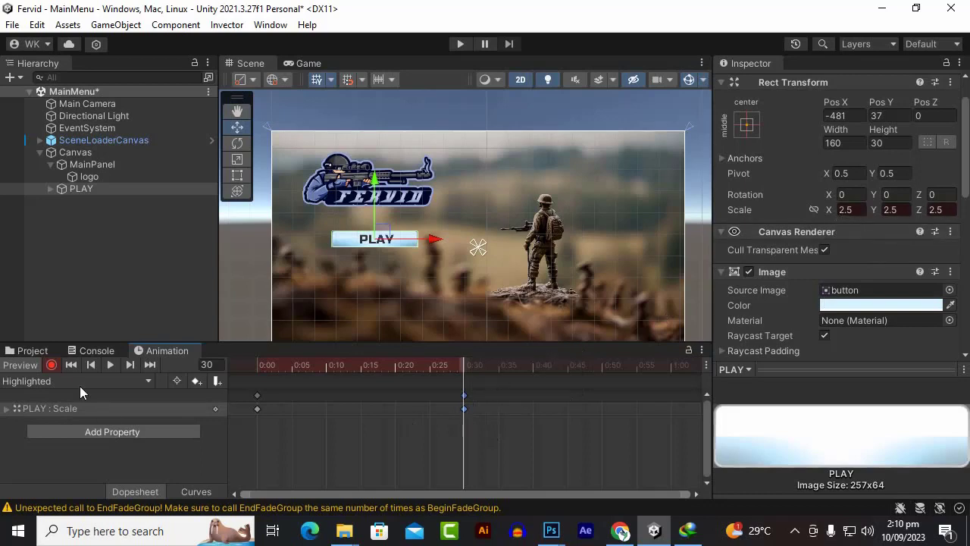
{"action": "left_click", "coordinate": [131, 381]}
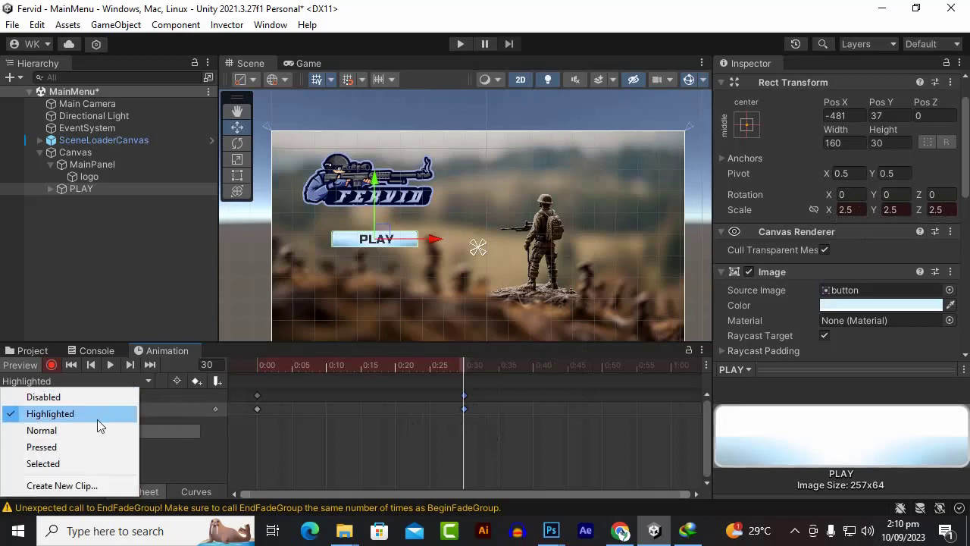
{"action": "left_click", "coordinate": [82, 447]}
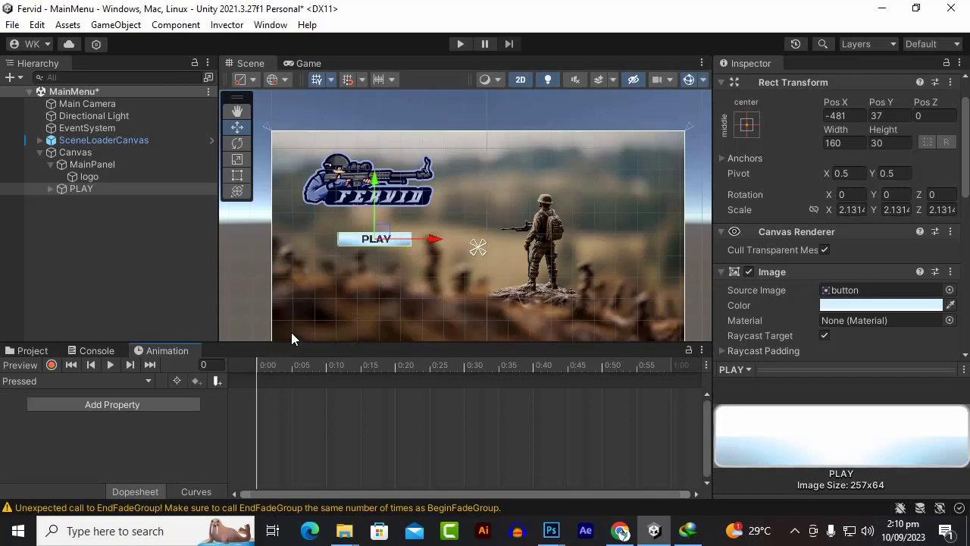
Step: Start keyframe recording in the Pressed clip and paste the copied 2.5 scale keyframe at frame 0
{"action": "key", "text": "shift+r"}
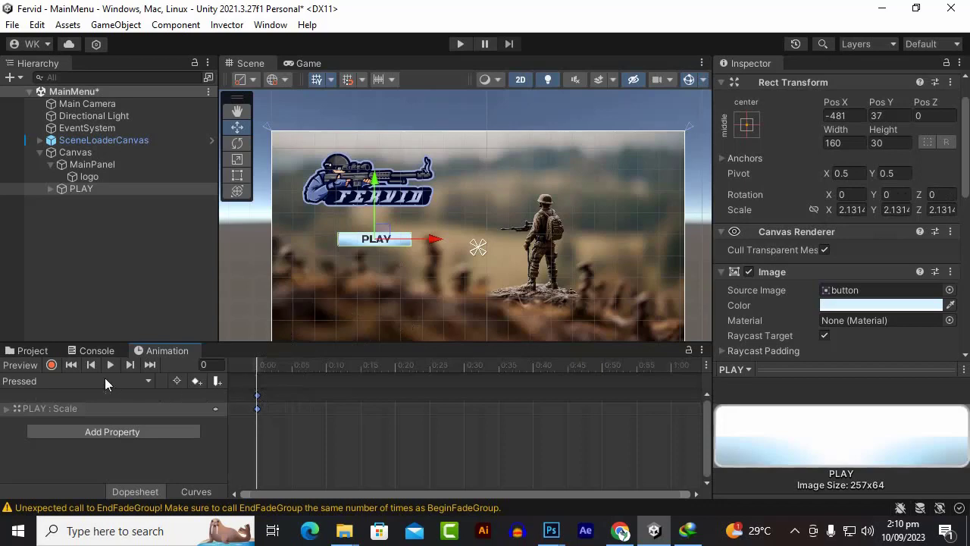
{"action": "key", "text": "Delete"}
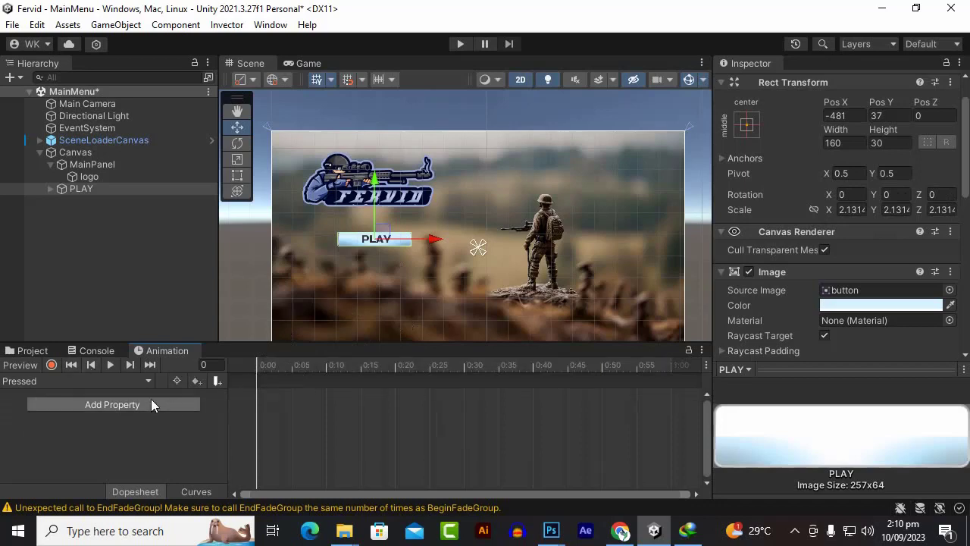
{"action": "left_click", "coordinate": [50, 367]}
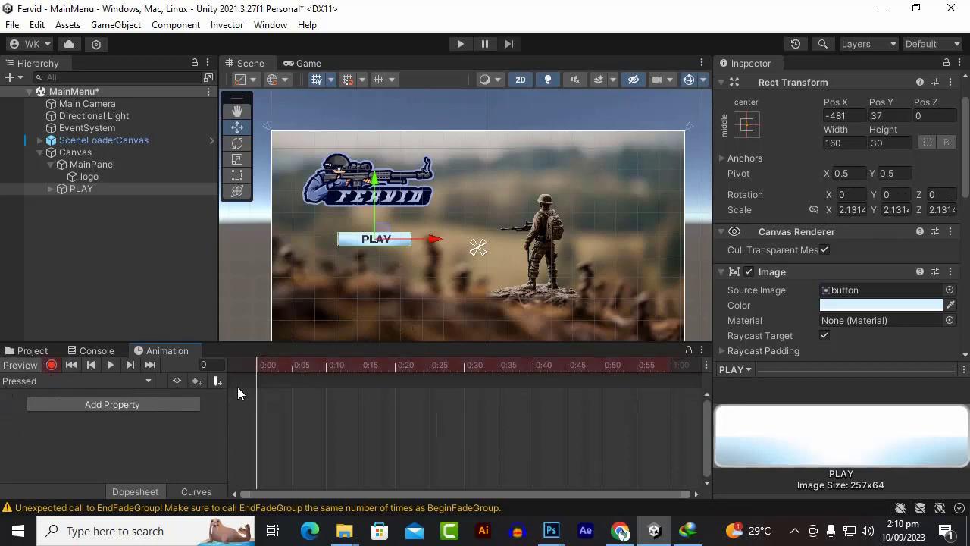
{"action": "key", "text": "ctrl+v"}
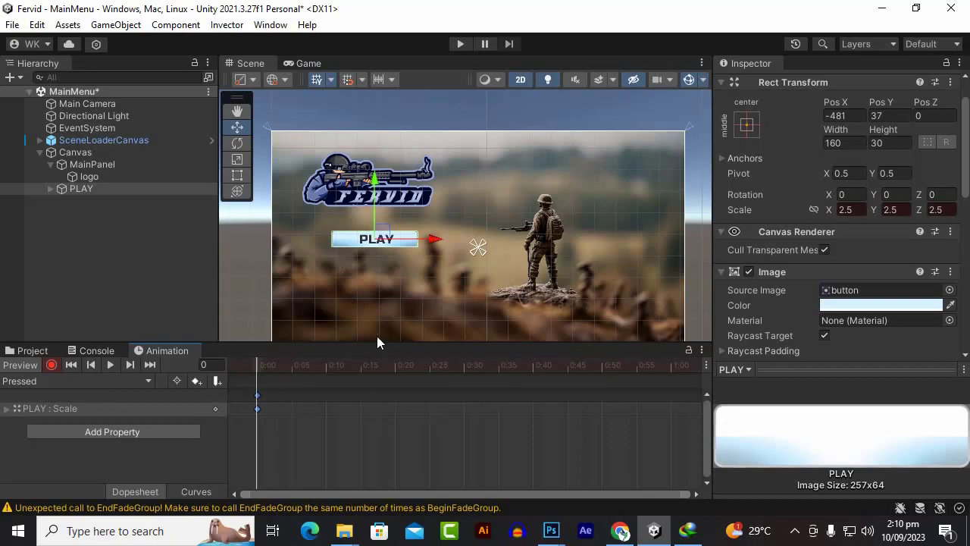
Step: Key the PLAY button's X, Y and Z scale at 2.6 on frame 30 of the Pressed clip
{"action": "left_click_drag", "start_coordinate": [478, 365], "coordinate": [463, 377]}
{"action": "left_click", "coordinate": [849, 210]}
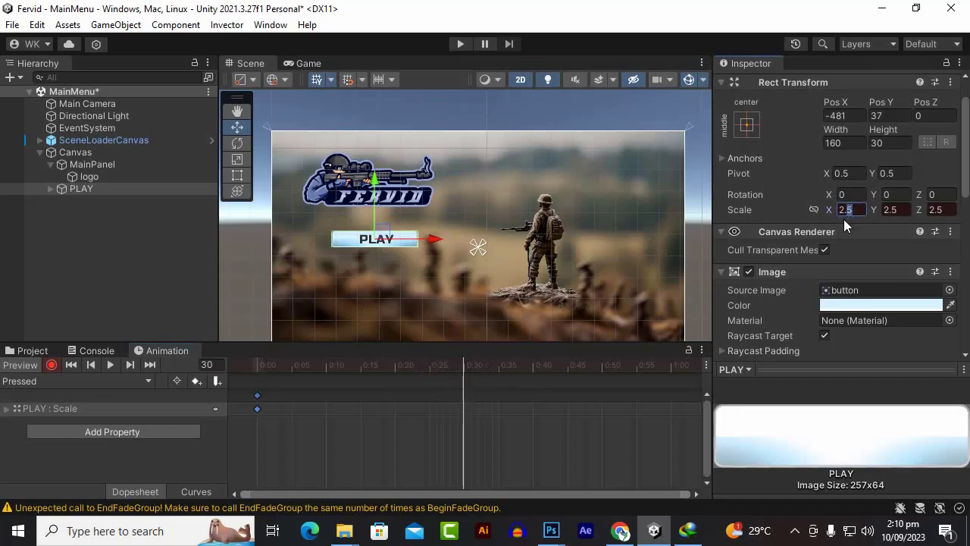
{"action": "type", "text": "2.6"}
{"action": "left_click", "coordinate": [893, 210]}
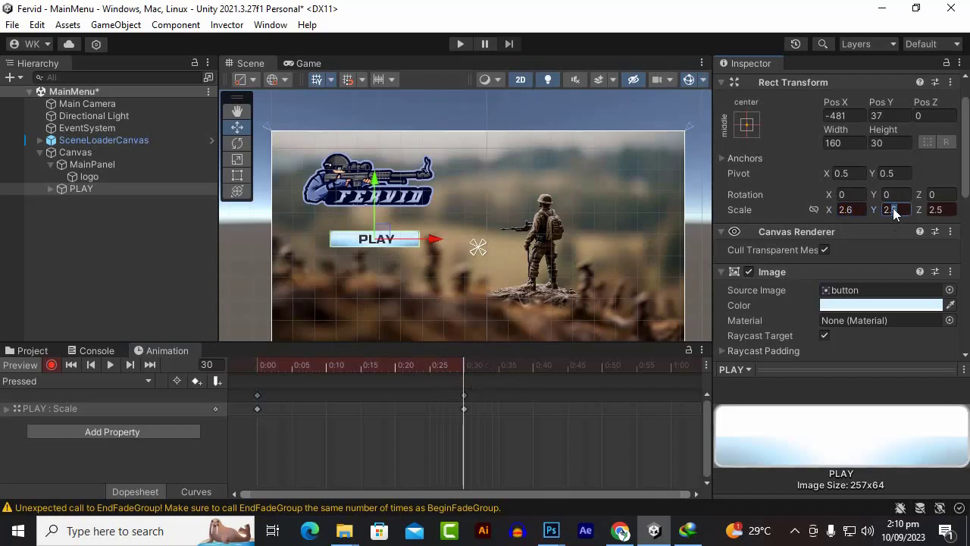
{"action": "type", "text": "2.6"}
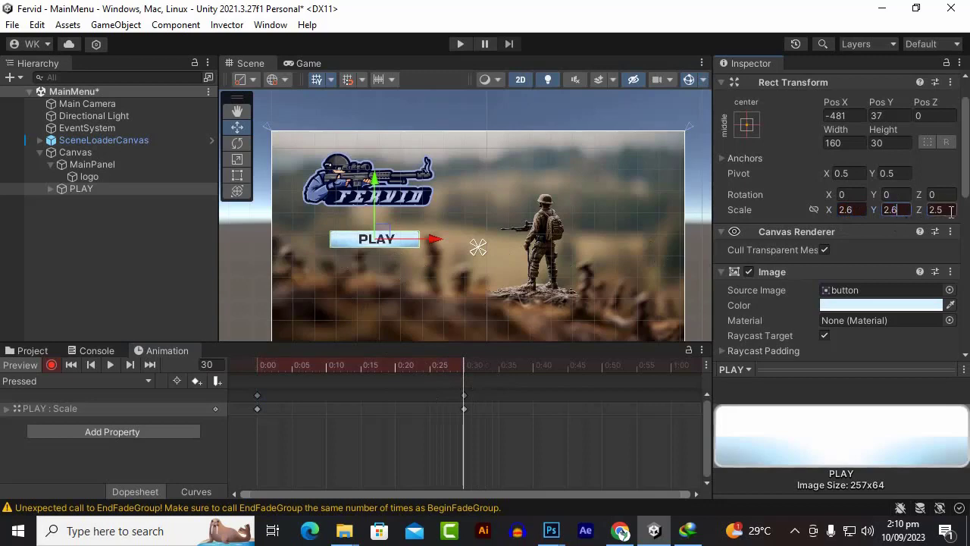
{"action": "left_click", "coordinate": [944, 214]}
{"action": "type", "text": "2.6"}
Step: Key the PLAY button's image color at frame 30 with the darker blue 5E8598
{"action": "left_click", "coordinate": [888, 306]}
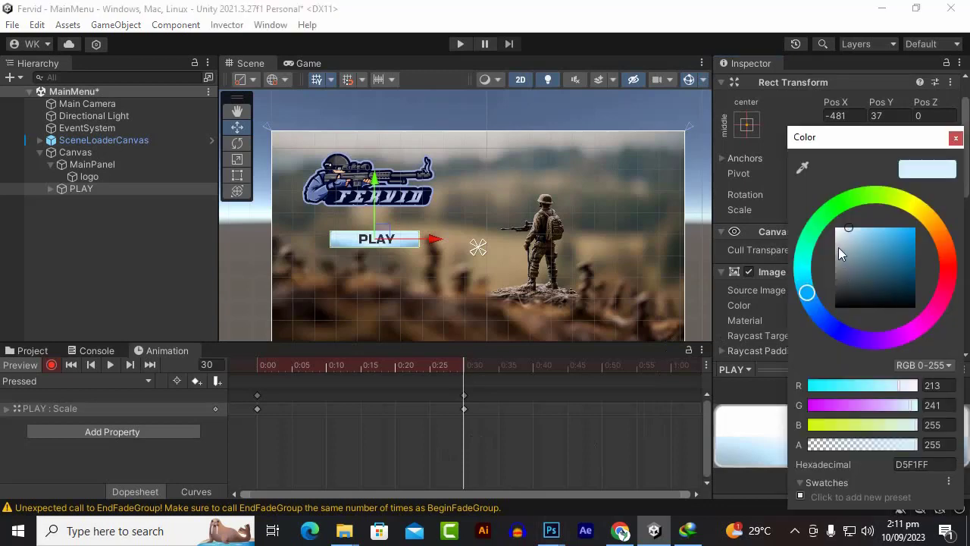
{"action": "left_click_drag", "start_coordinate": [838, 247], "coordinate": [867, 260]}
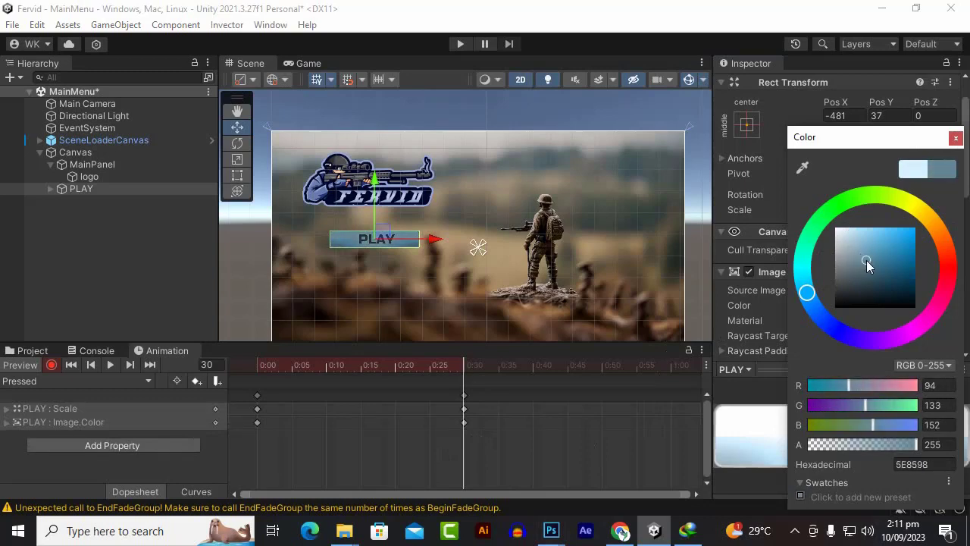
{"action": "left_click", "coordinate": [956, 137]}
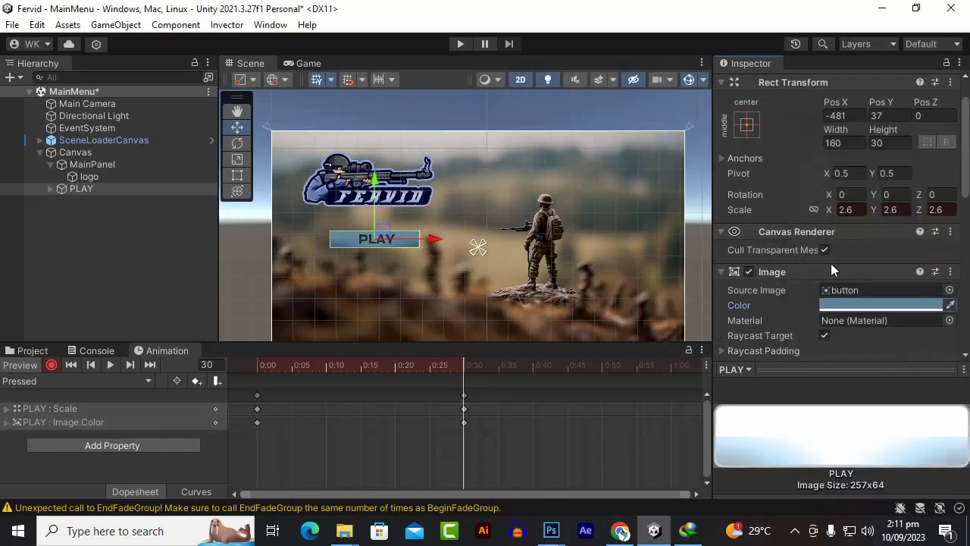
Step: Key the color of PLAY's child Text (Legacy) to white FFFFFF at frame 30 and scrub the timeline back to frame 0
{"action": "scroll", "coordinate": [790, 302], "scroll_direction": "down", "scroll_amount": 8}
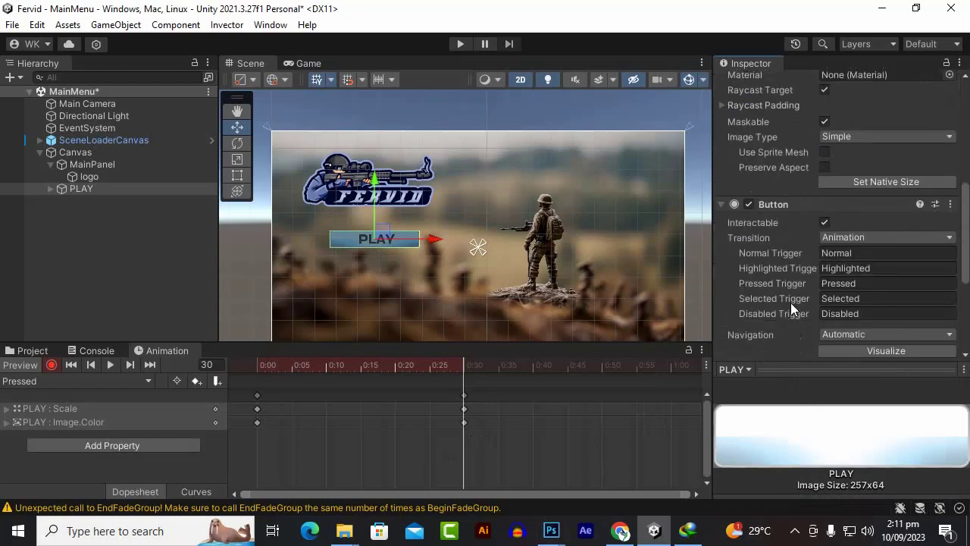
{"action": "scroll", "coordinate": [791, 302], "scroll_direction": "up", "scroll_amount": 8}
{"action": "scroll", "coordinate": [791, 303], "scroll_direction": "down", "scroll_amount": 10}
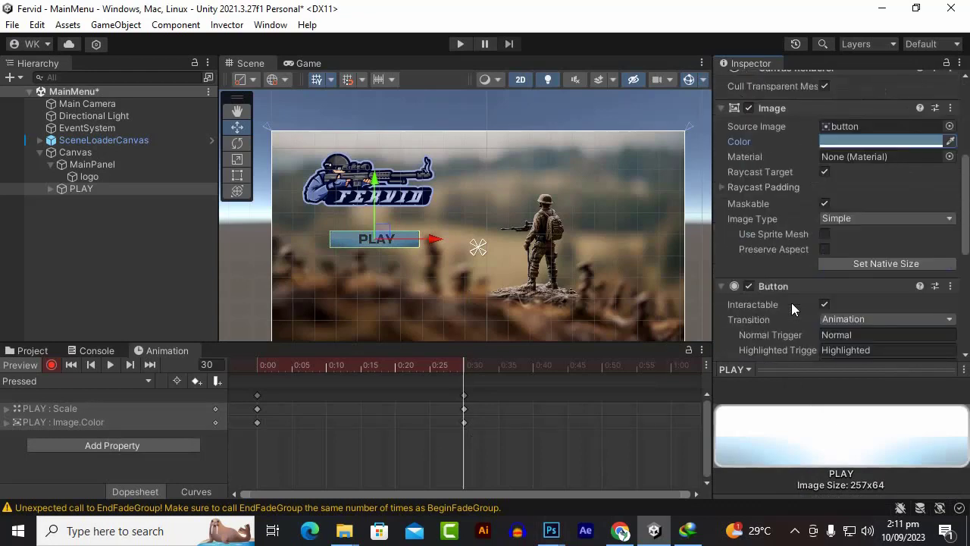
{"action": "scroll", "coordinate": [792, 308], "scroll_direction": "down", "scroll_amount": 2}
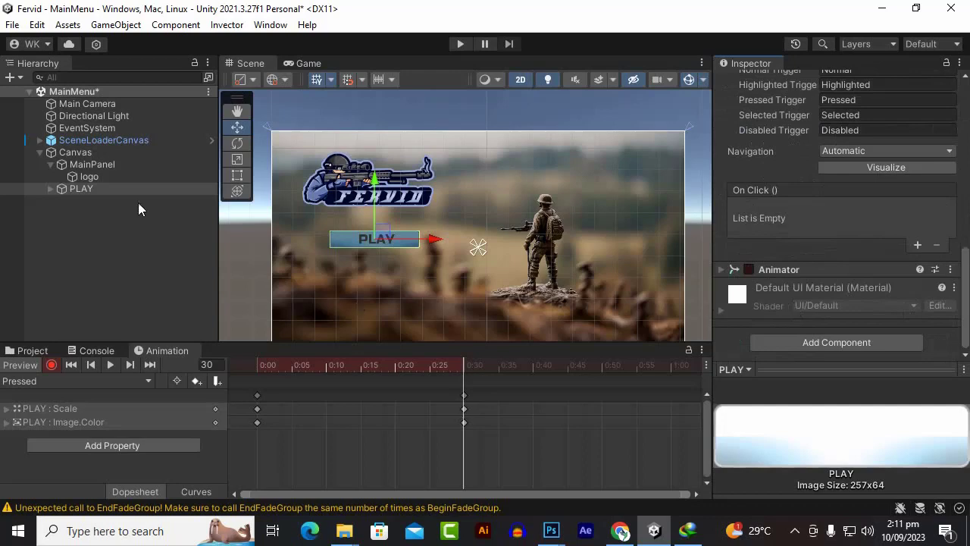
{"action": "left_click", "coordinate": [46, 187]}
{"action": "left_click", "coordinate": [50, 189]}
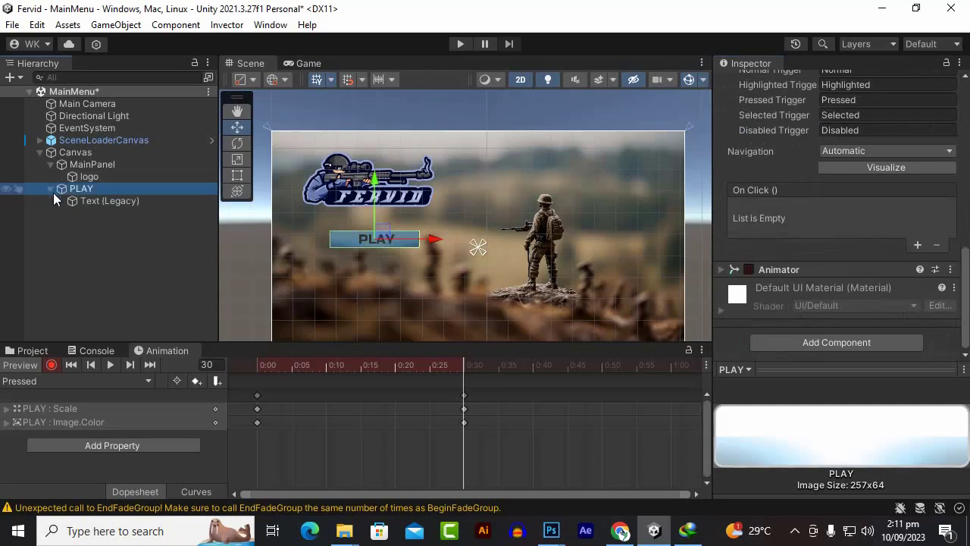
{"action": "left_click", "coordinate": [91, 201]}
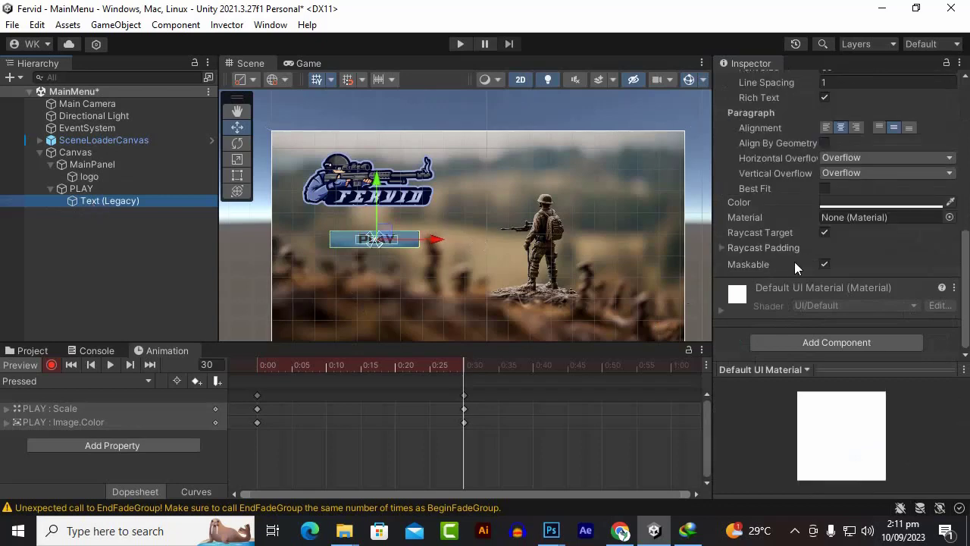
{"action": "left_click", "coordinate": [849, 202]}
{"action": "left_click_drag", "start_coordinate": [865, 269], "coordinate": [803, 230]}
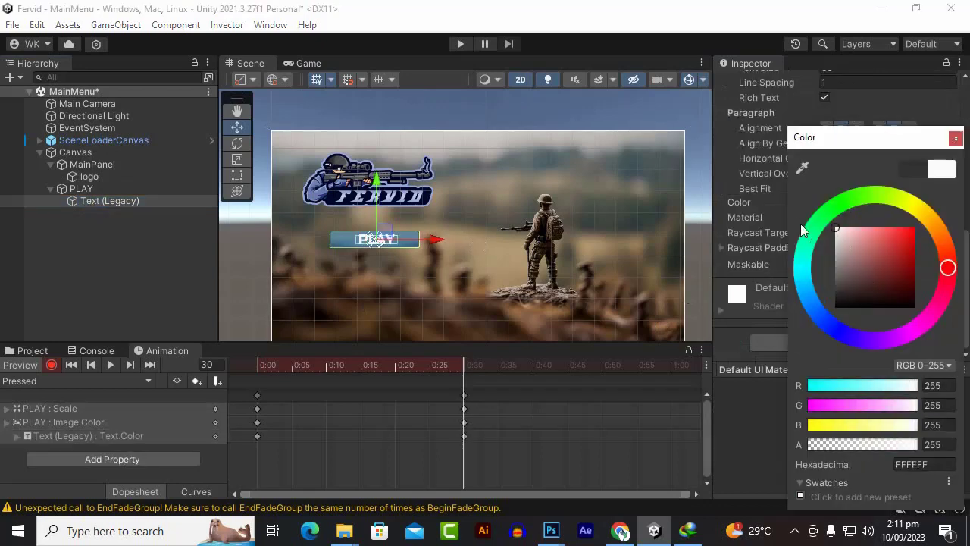
{"action": "left_click", "coordinate": [955, 138]}
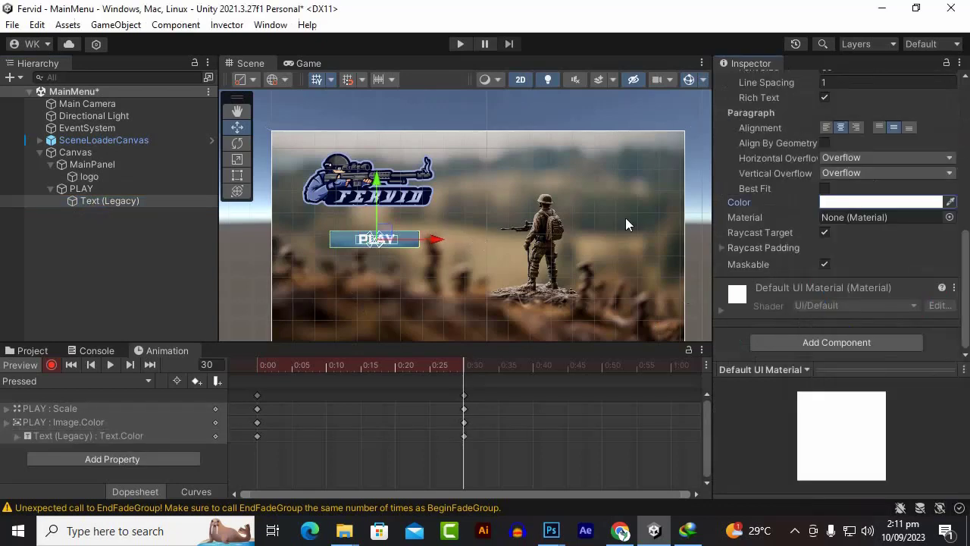
{"action": "left_click_drag", "start_coordinate": [365, 374], "coordinate": [252, 441]}
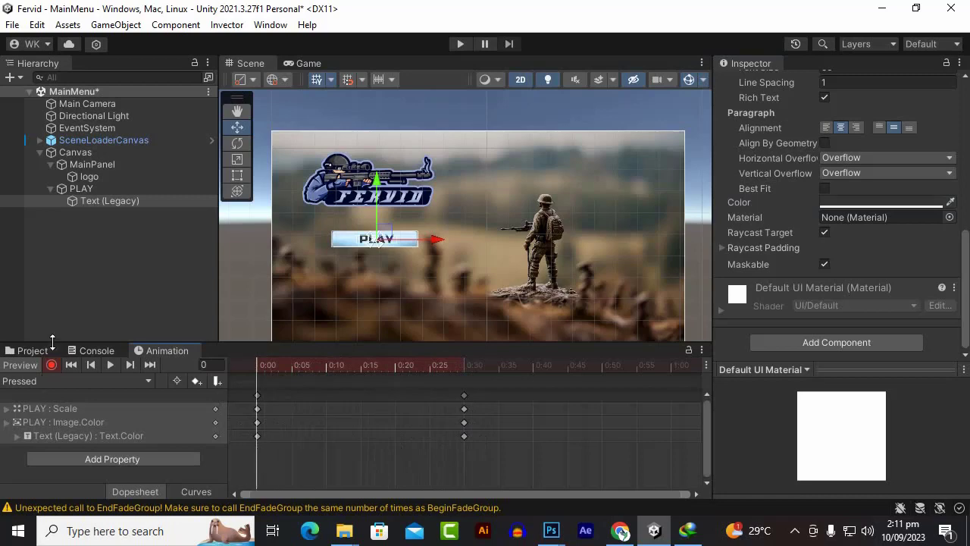
Step: Save the MainMenu scene and test the PLAY button's state animations in Play mode
{"action": "key", "text": "ctrl+s"}
{"action": "left_click", "coordinate": [463, 44]}
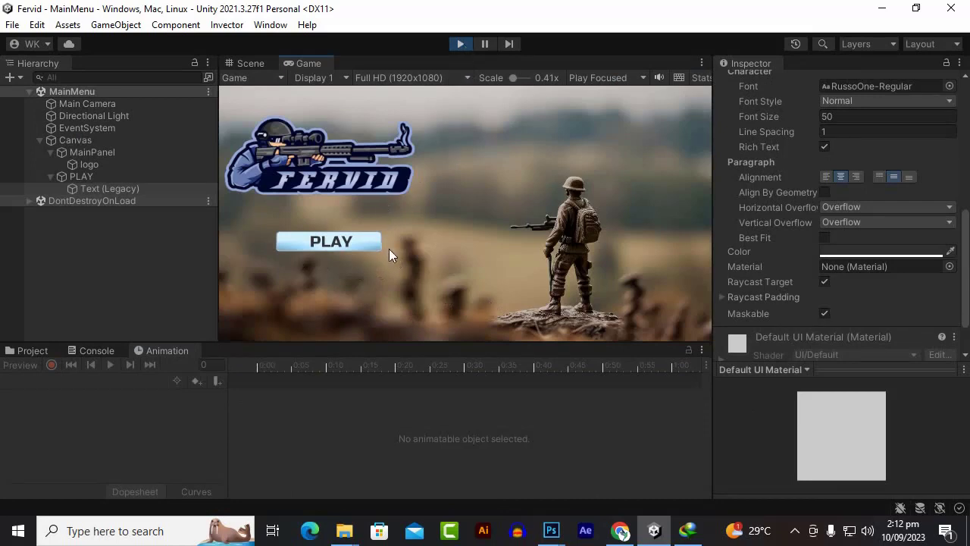
{"action": "left_click", "coordinate": [461, 44]}
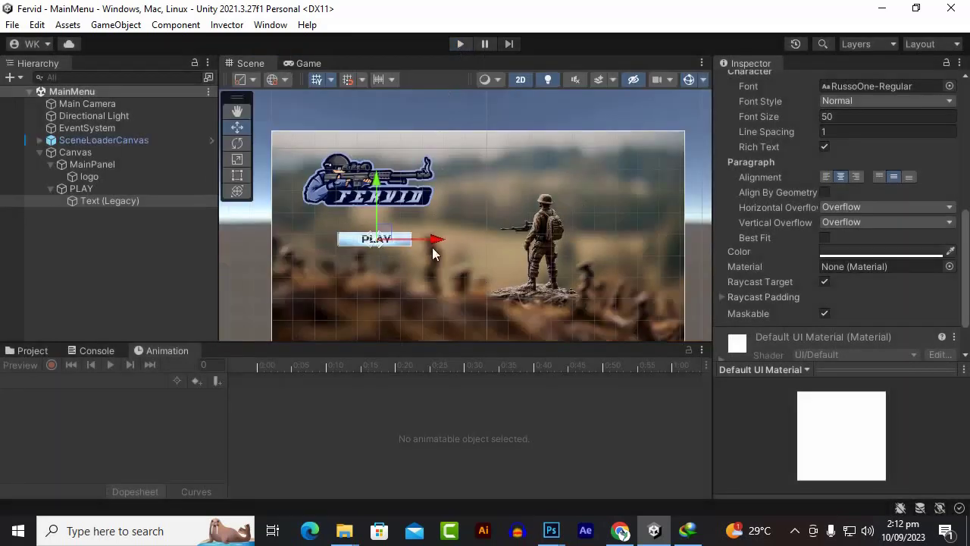
Step: Add an Audio Source component to the PLAY button
{"action": "left_click", "coordinate": [120, 259]}
{"action": "left_click", "coordinate": [93, 188]}
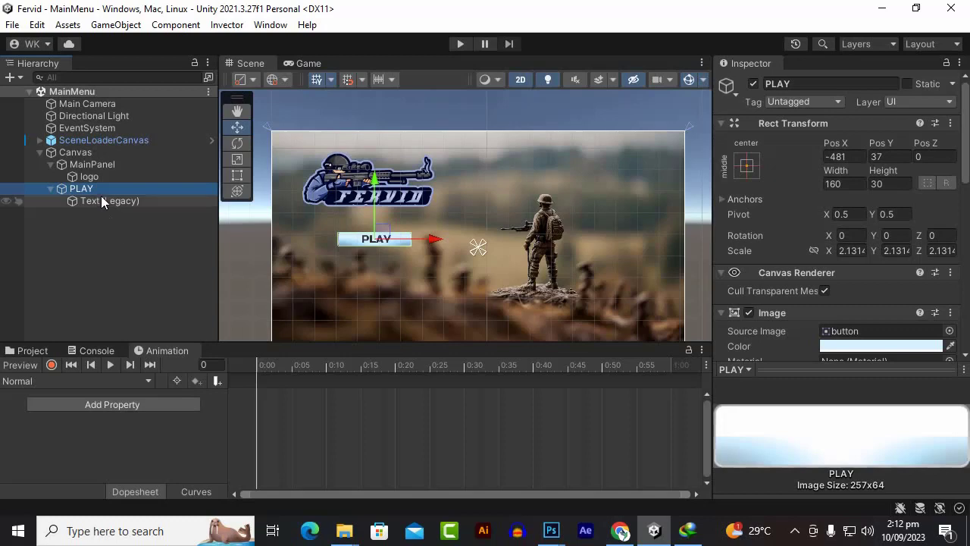
{"action": "scroll", "coordinate": [819, 312], "scroll_direction": "down", "scroll_amount": 10}
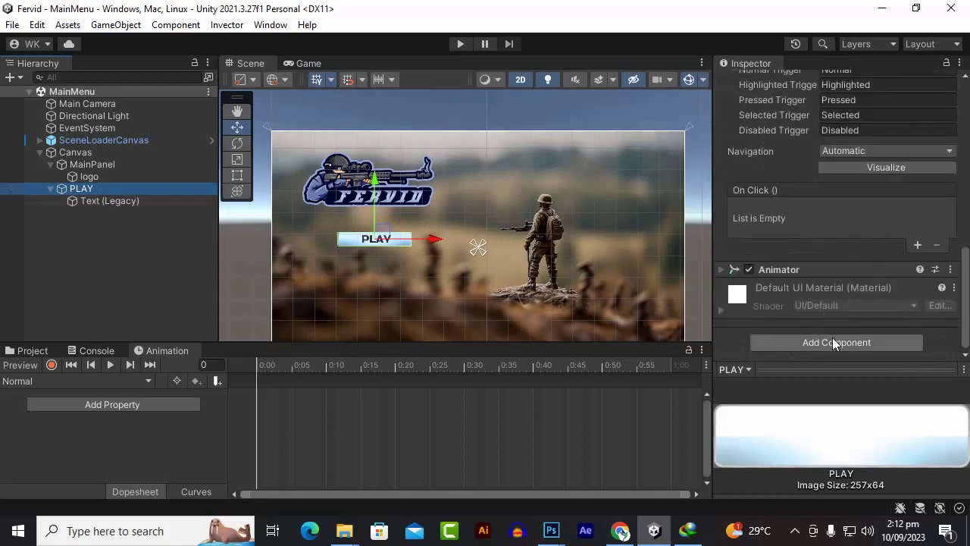
{"action": "left_click", "coordinate": [833, 337]}
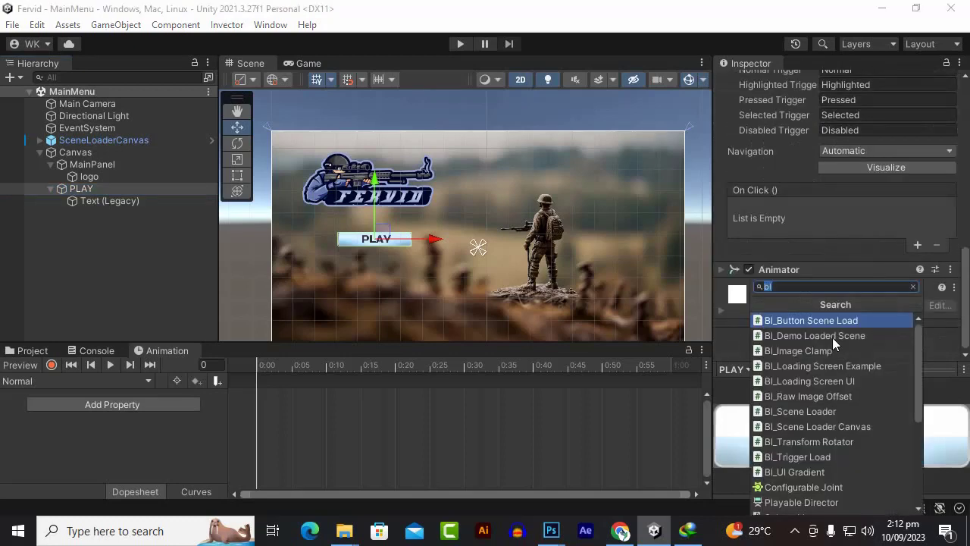
{"action": "type", "text": "audi"}
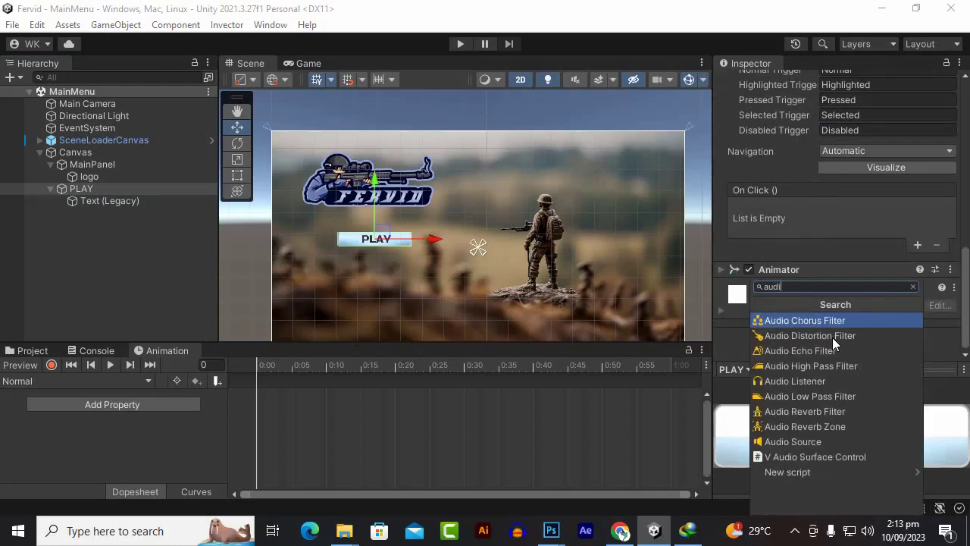
{"action": "left_click", "coordinate": [806, 441]}
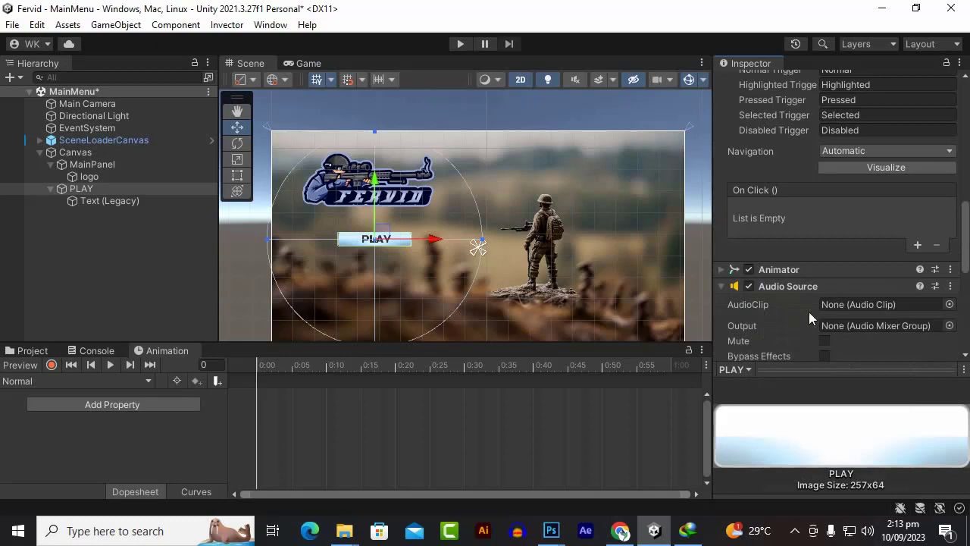
Step: Browse the project's Assets in an enlarged file browser and open the Scripts folder
{"action": "scroll", "coordinate": [809, 313], "scroll_direction": "down", "scroll_amount": 5}
{"action": "scroll", "coordinate": [800, 295], "scroll_direction": "down", "scroll_amount": 1}
{"action": "scroll", "coordinate": [796, 292], "scroll_direction": "up", "scroll_amount": 2}
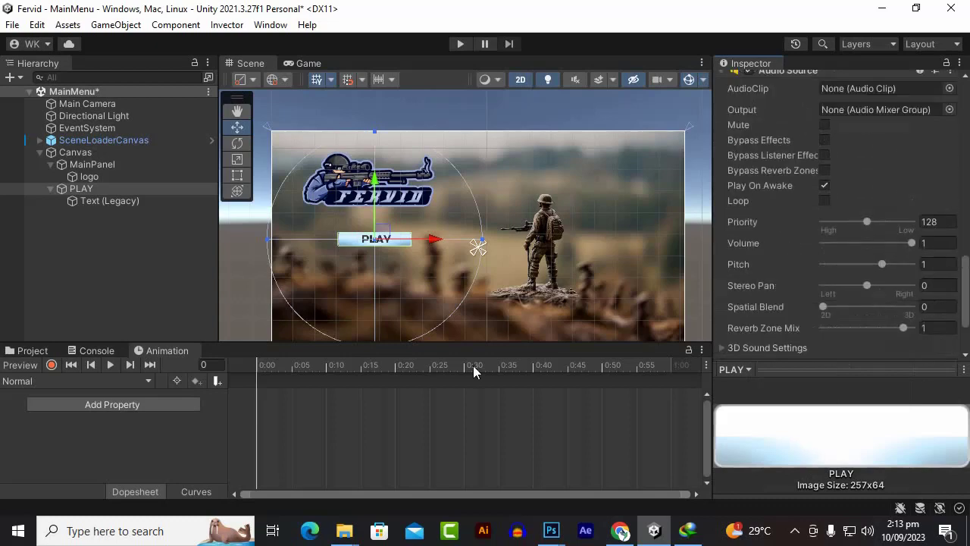
{"action": "left_click", "coordinate": [43, 351]}
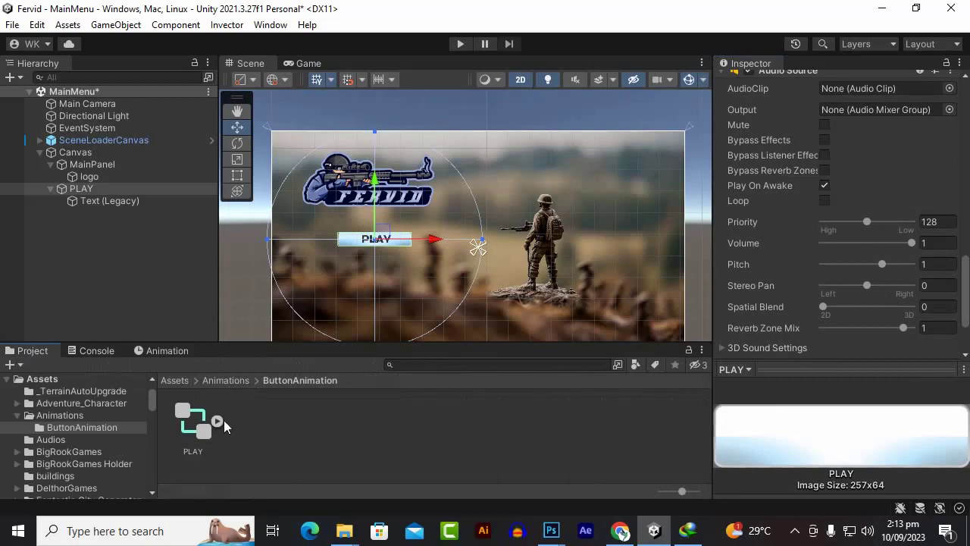
{"action": "left_click", "coordinate": [171, 382]}
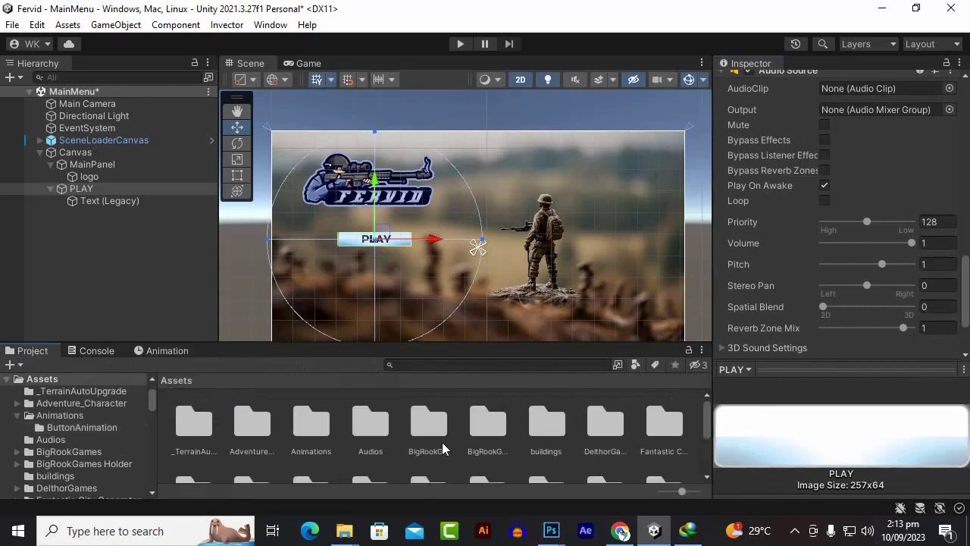
{"action": "scroll", "coordinate": [443, 439], "scroll_direction": "down", "scroll_amount": 4}
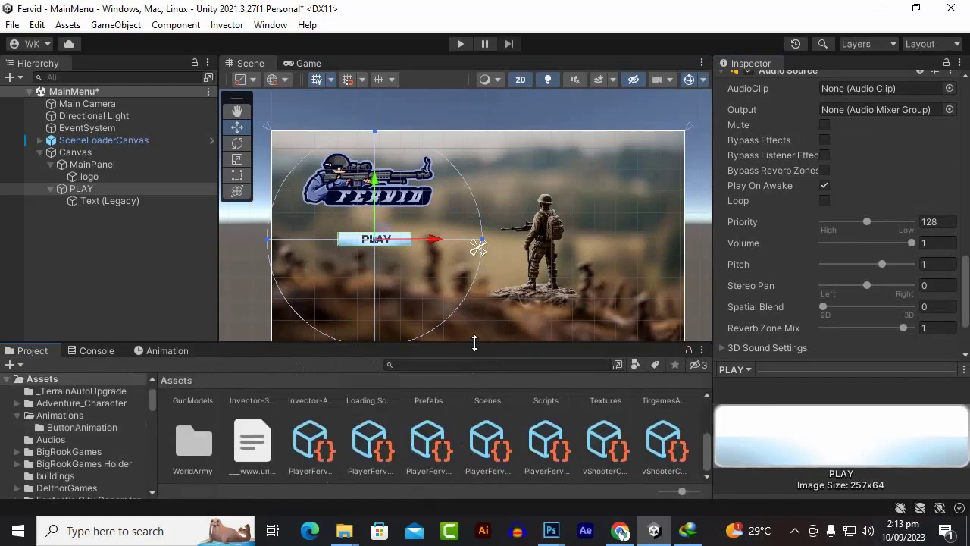
{"action": "left_click_drag", "start_coordinate": [474, 343], "coordinate": [475, 282]}
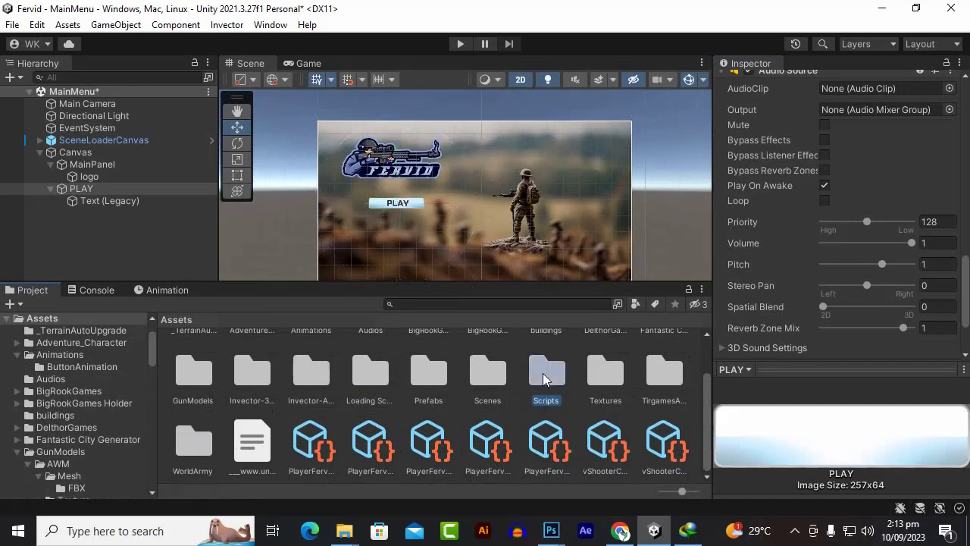
{"action": "double_click", "coordinate": [542, 373]}
Step: Delete the LoadLevel01.cs script from the Scripts folder
{"action": "right_click", "coordinate": [252, 430]}
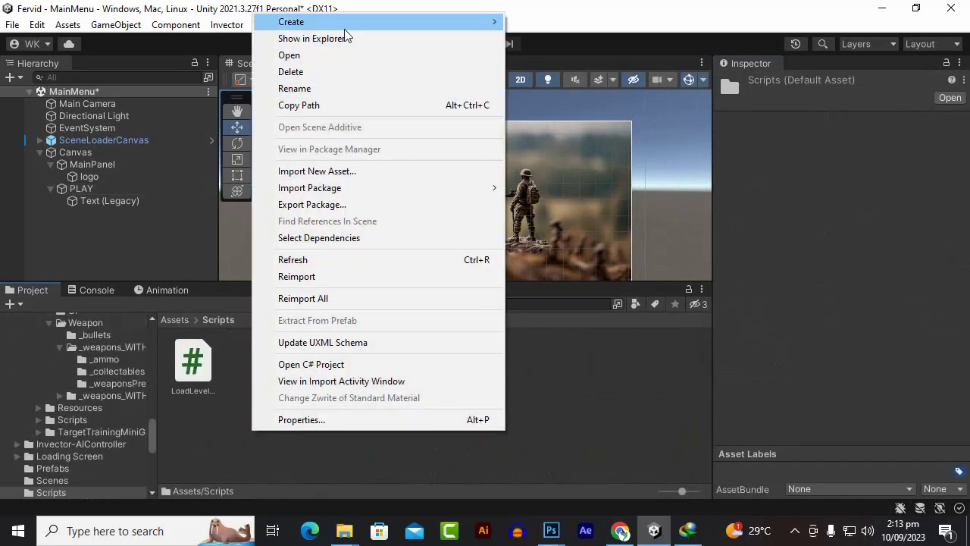
{"action": "mouse_move", "coordinate": [343, 31]}
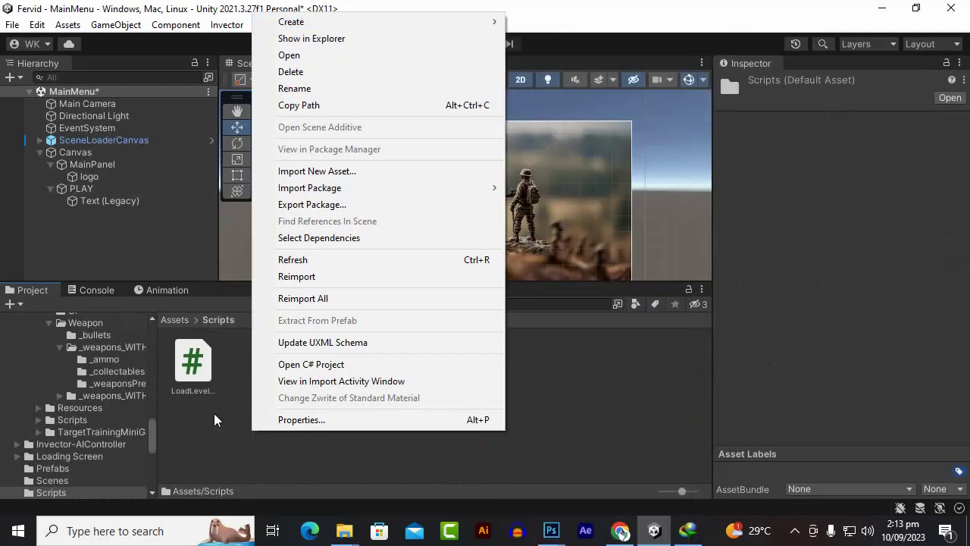
{"action": "left_click", "coordinate": [203, 376]}
{"action": "key", "text": "Delete"}
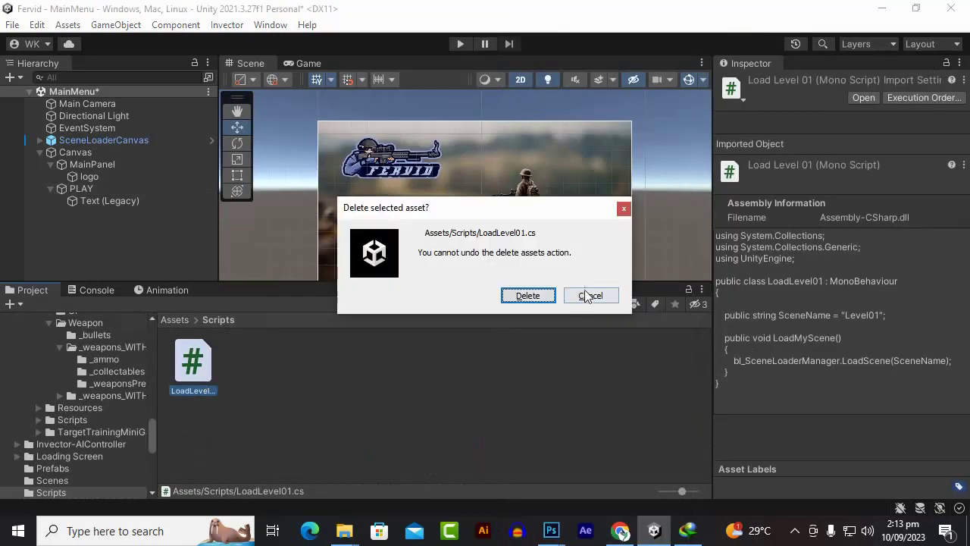
{"action": "left_click", "coordinate": [534, 291]}
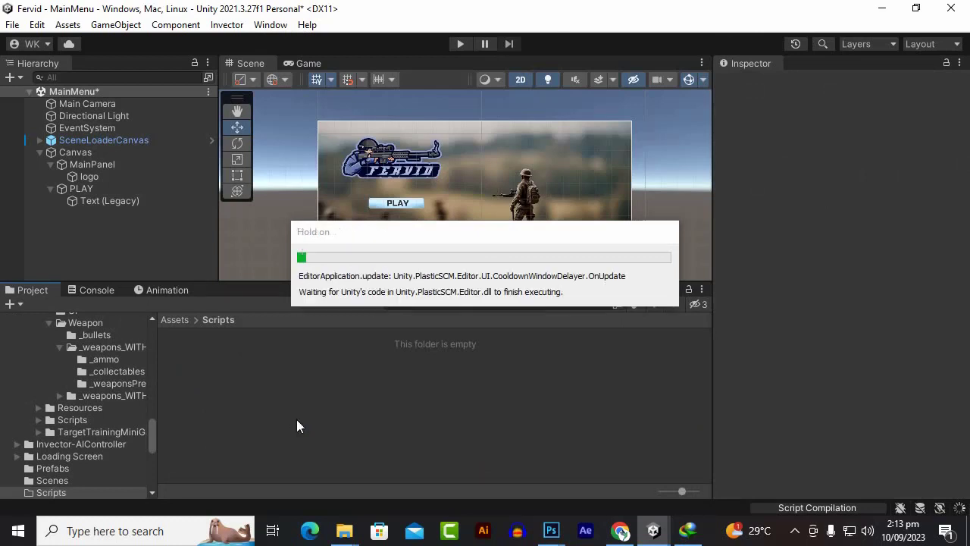
Step: Create a C# script named buttonSoundsScript in the Scripts folder and open it in Visual Studio
{"action": "right_click", "coordinate": [296, 419]}
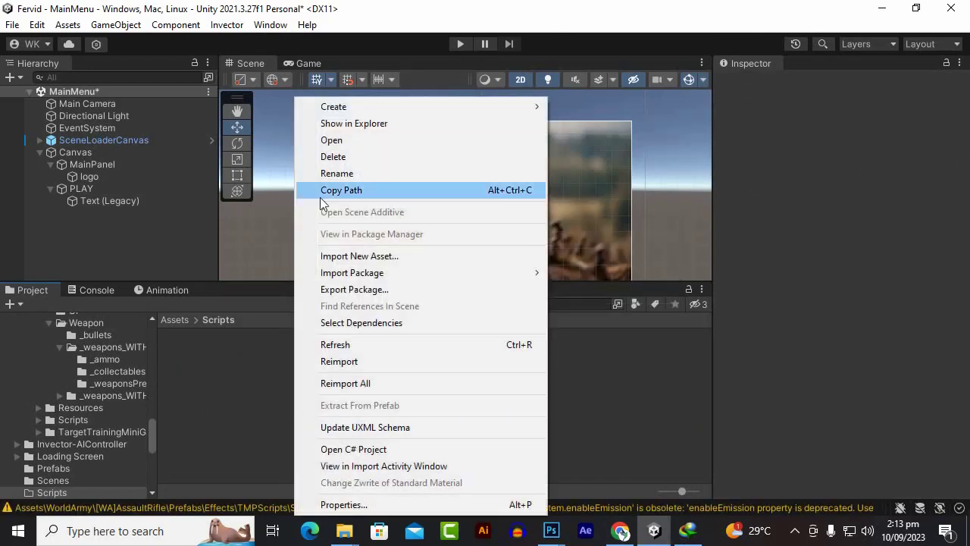
{"action": "mouse_move", "coordinate": [356, 104]}
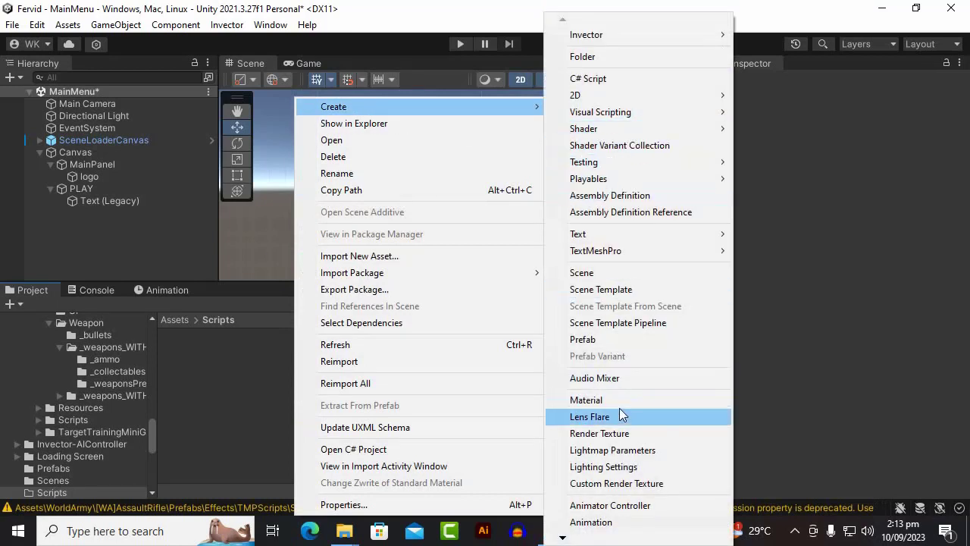
{"action": "left_click", "coordinate": [588, 80]}
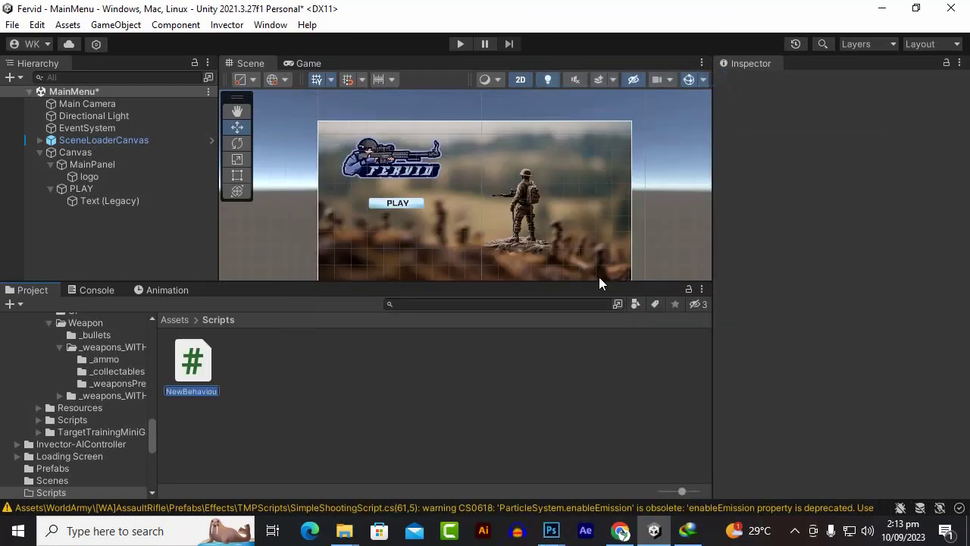
{"action": "type", "text": "buttonSoundsScript"}
{"action": "key", "text": "Return"}
{"action": "key", "text": "Return"}
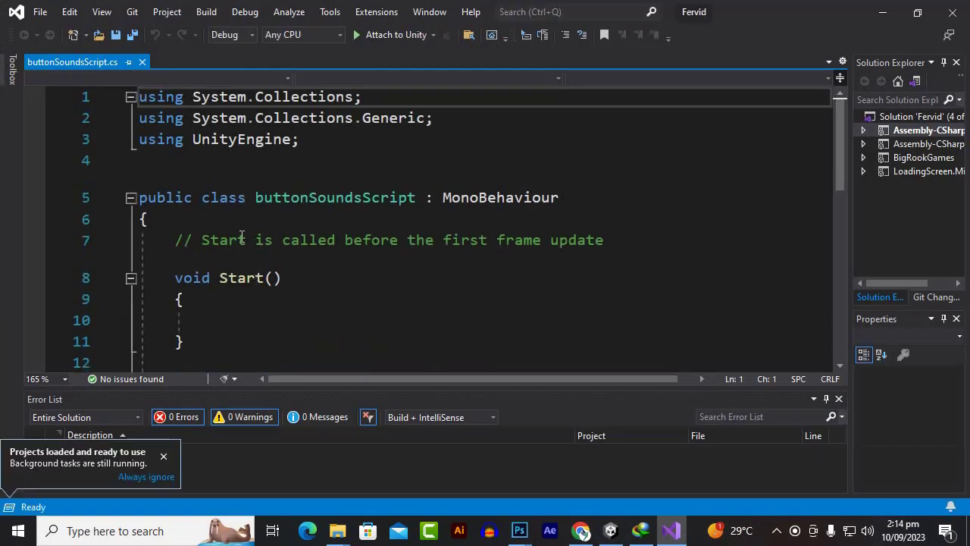
Step: Replace the comment above Start() in buttonSoundsScript with the field declaration "AudioSource mySound;" and add a new line below it
{"action": "left_click_drag", "start_coordinate": [175, 240], "coordinate": [669, 242]}
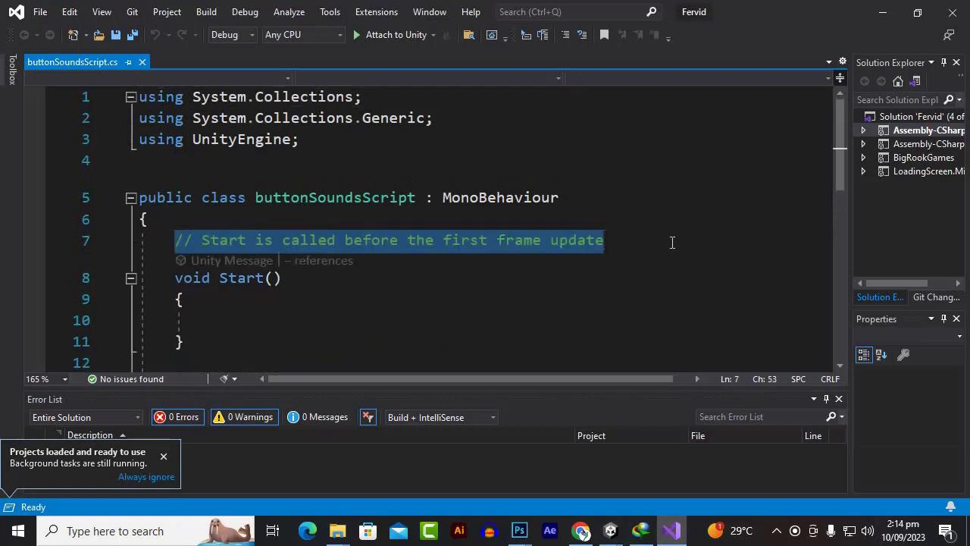
{"action": "type", "text": "Au"}
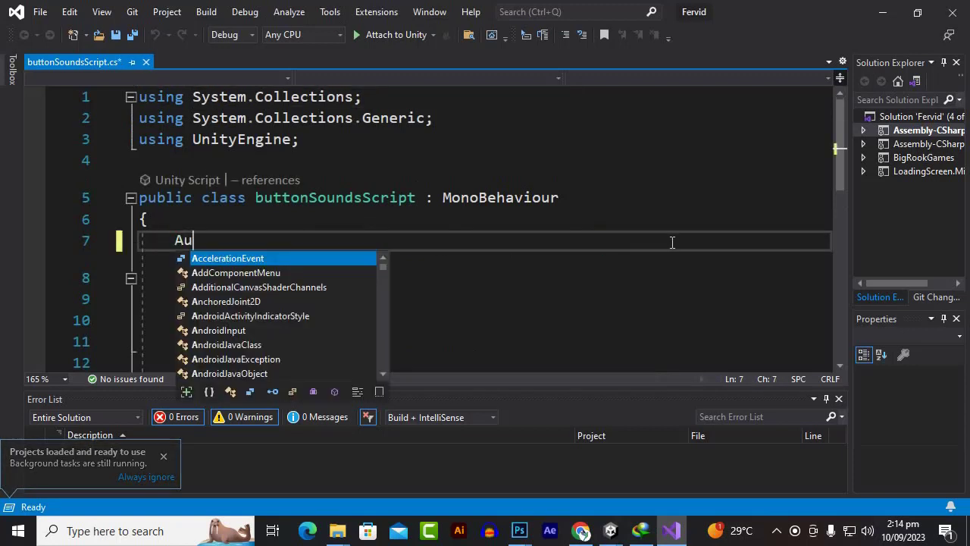
{"action": "type", "text": "dioSou"}
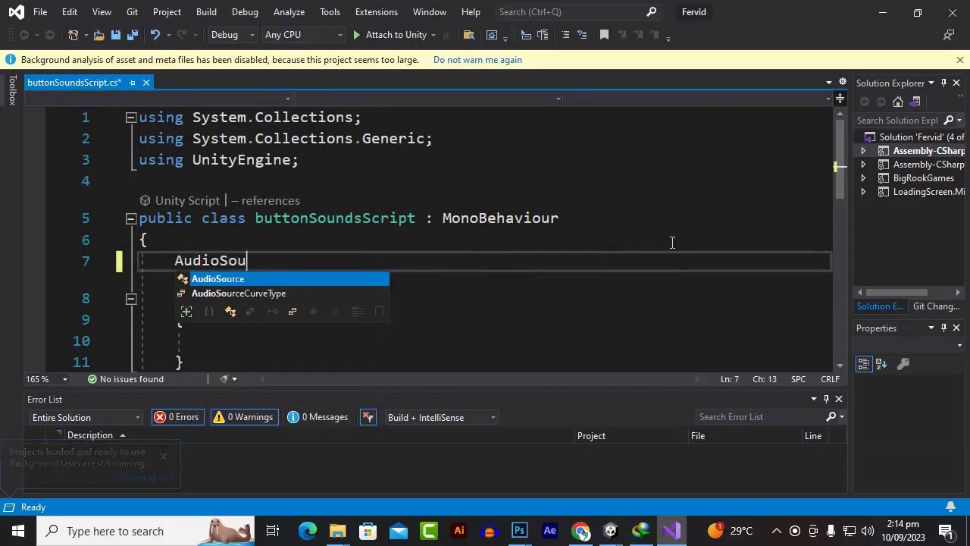
{"action": "key", "text": "Tab"}
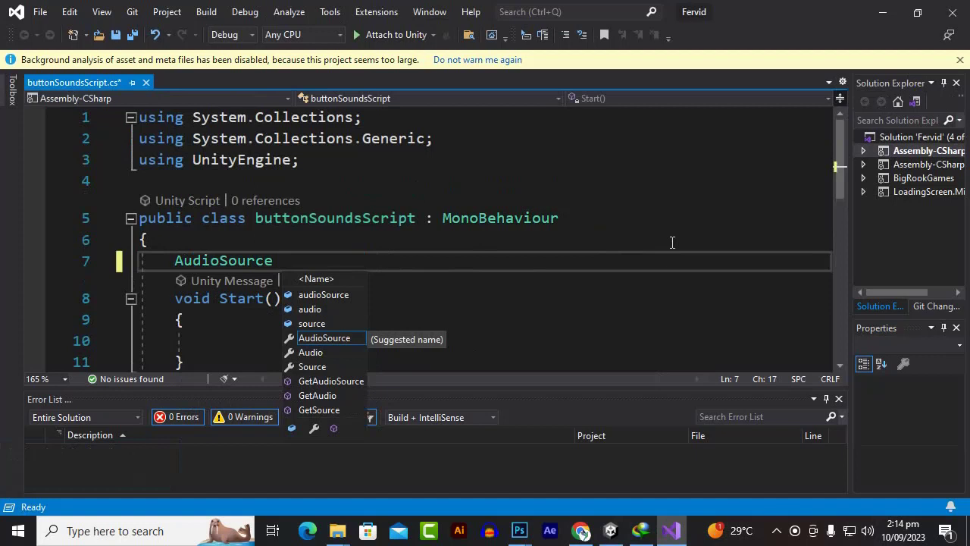
{"action": "type", "text": "my"}
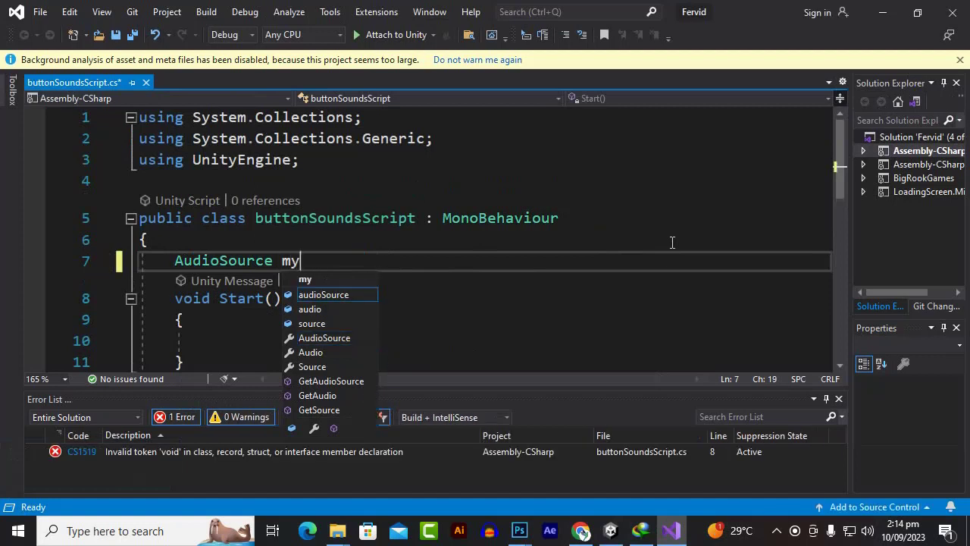
{"action": "type", "text": "Soun"}
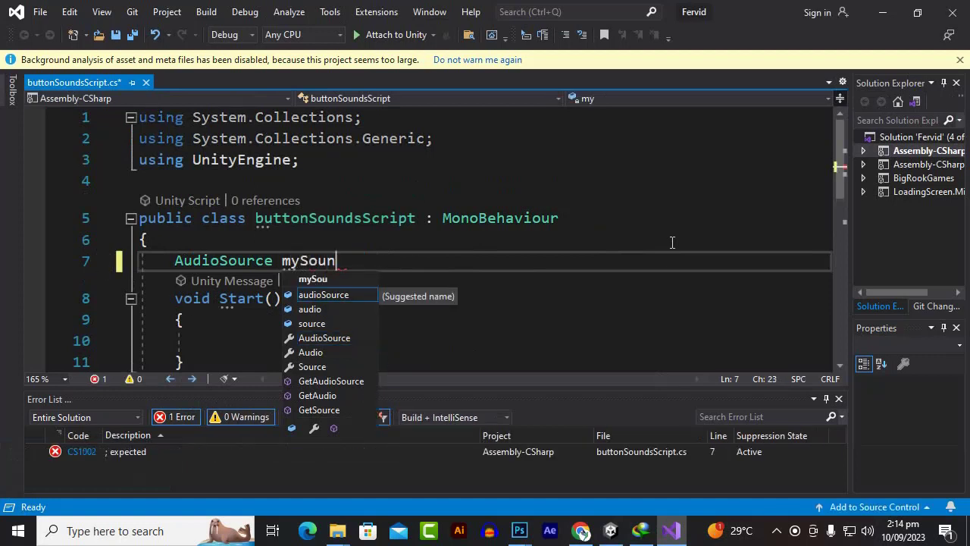
{"action": "type", "text": "d"}
{"action": "type", "text": ";"}
{"action": "key", "text": "Return"}
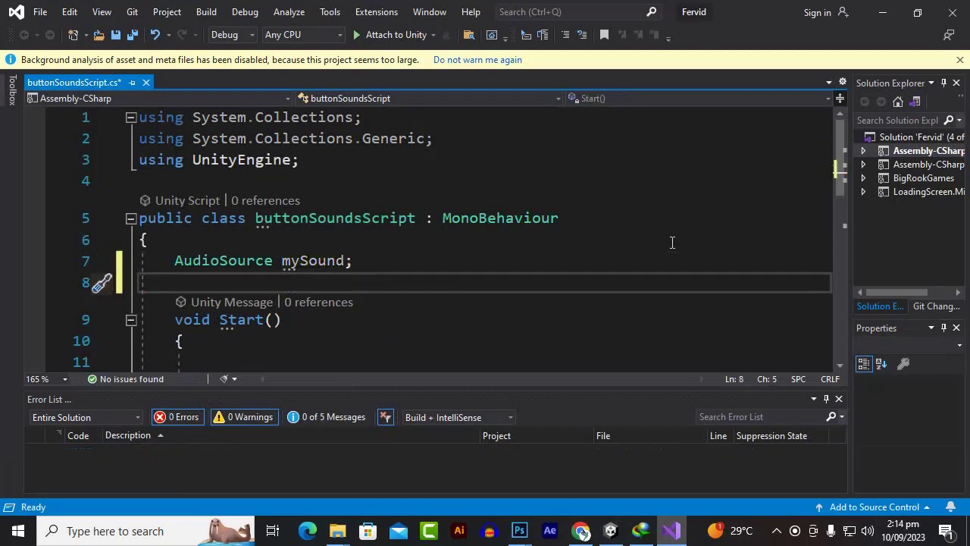
Step: Start another audio field declaration on the line below mySound in the buttonSoundsScript class
{"action": "type", "text": "Audi"}
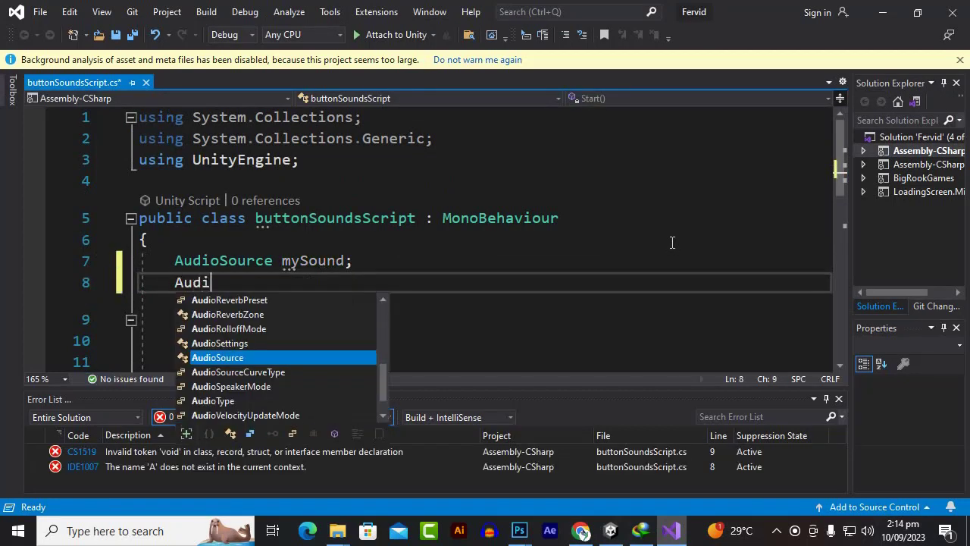
Step: Declare an AudioClip field called hoverSound on the line below the mySound declaration
{"action": "type", "text": "oClip "}
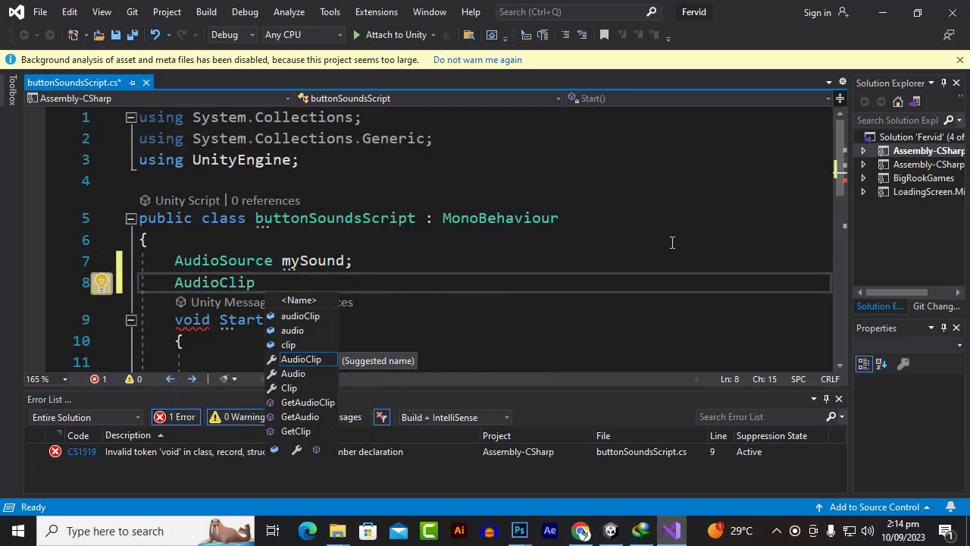
{"action": "type", "text": "Bu"}
{"action": "key", "text": "BackSpace"}
{"action": "key", "text": "BackSpace"}
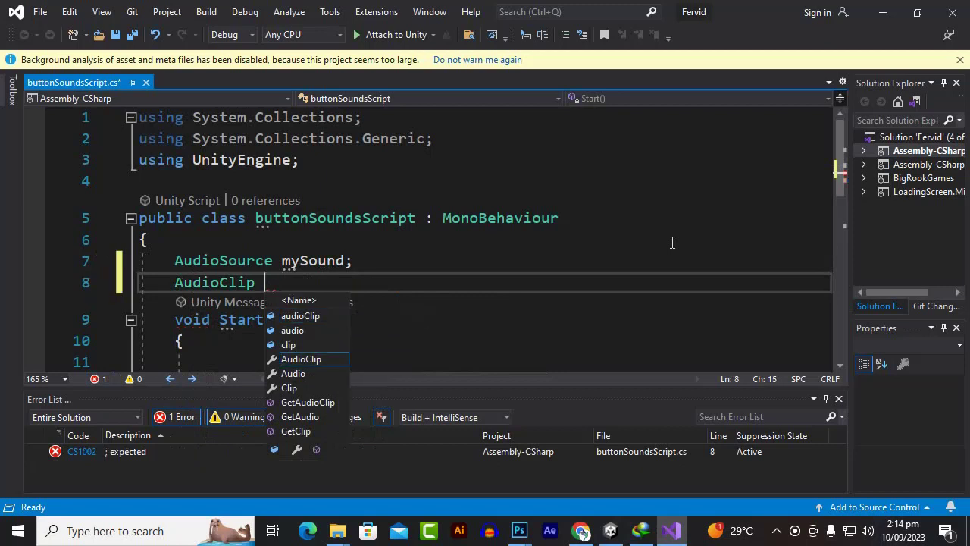
{"action": "type", "text": "hoverSou"}
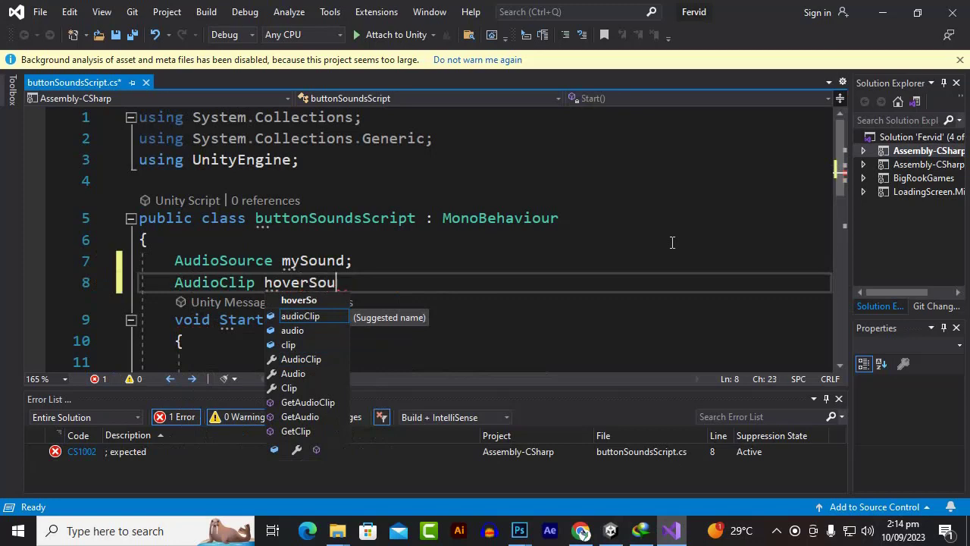
{"action": "type", "text": "nd;"}
{"action": "key", "text": "Return"}
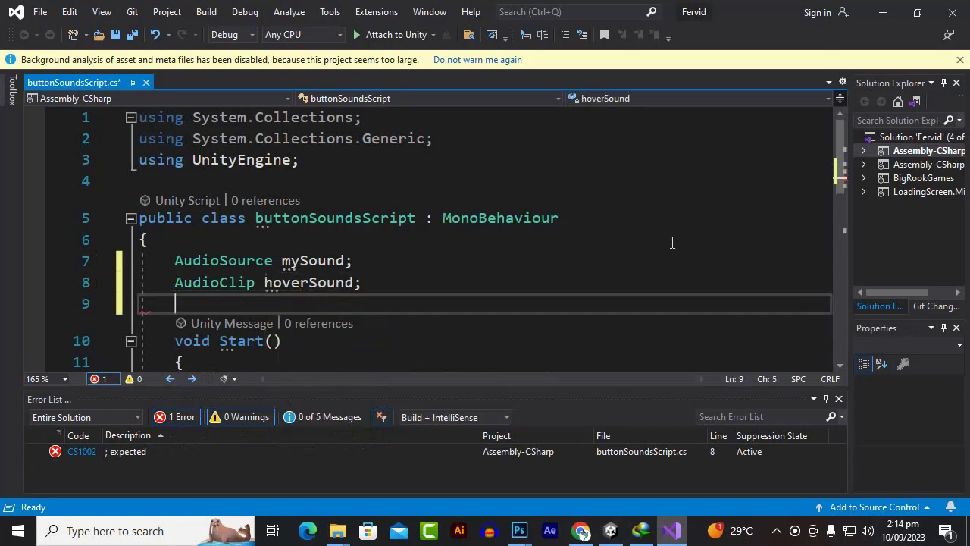
Step: Declare a second AudioClip field called clickSound directly below hoverSound
{"action": "type", "text": "Aud"}
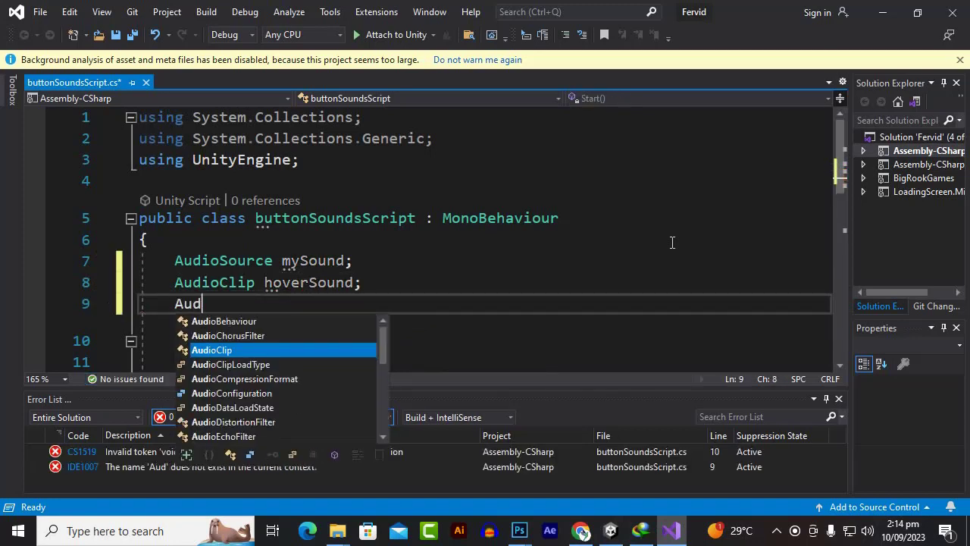
{"action": "key", "text": "Tab"}
{"action": "type", "text": "cl"}
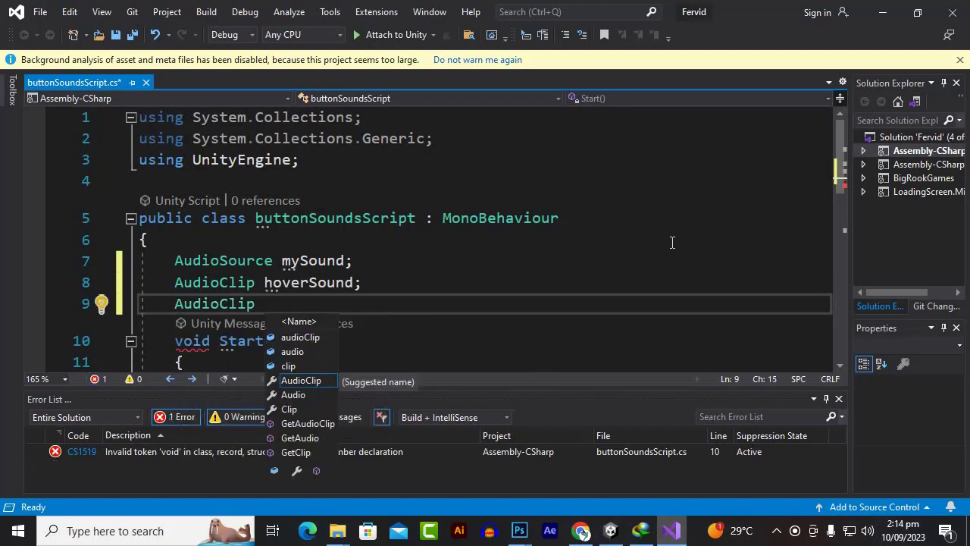
{"action": "type", "text": "ick"}
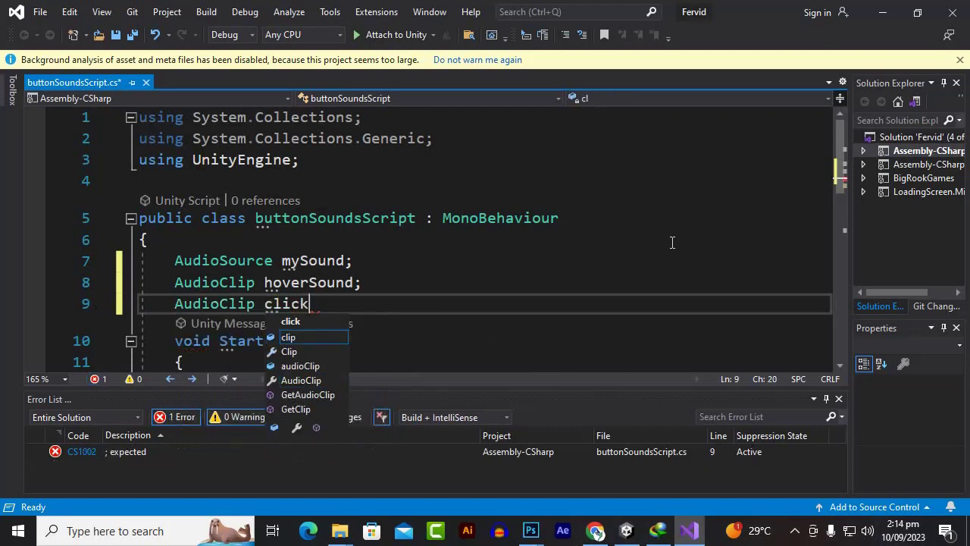
{"action": "type", "text": "Sound"}
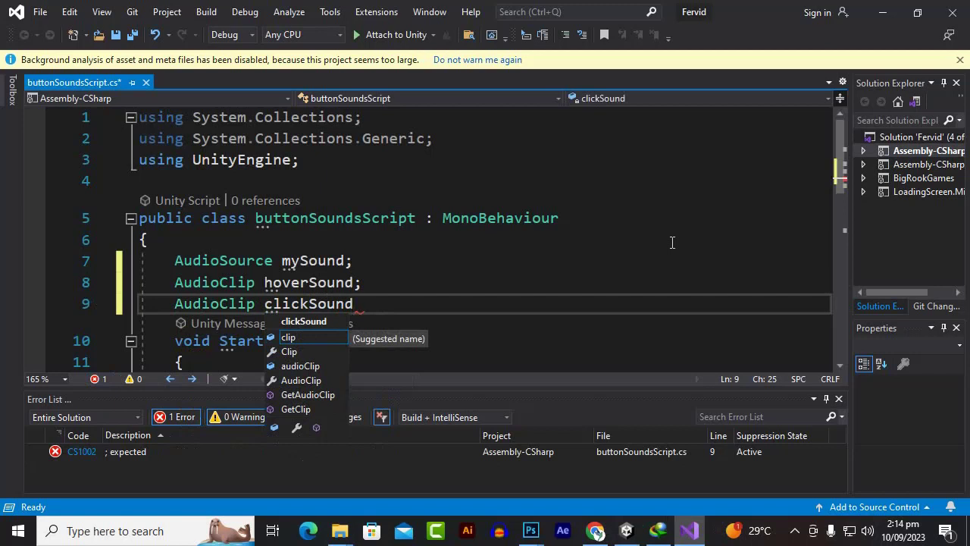
{"action": "key", "text": "Escape"}
{"action": "type", "text": ";"}
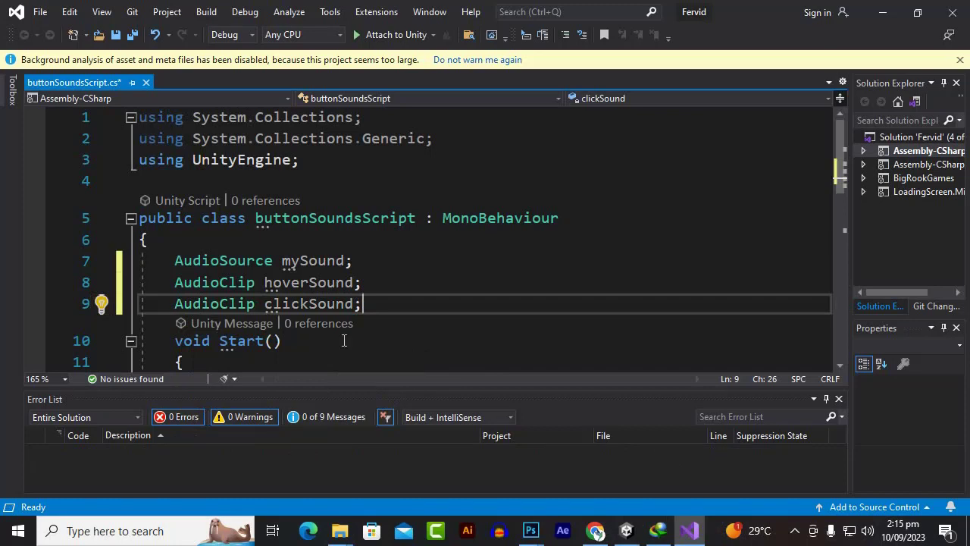
Step: Replace the Start and Update methods, including the comment between them, with the start of a public void method declaration
{"action": "scroll", "coordinate": [344, 340], "scroll_direction": "down", "scroll_amount": 3}
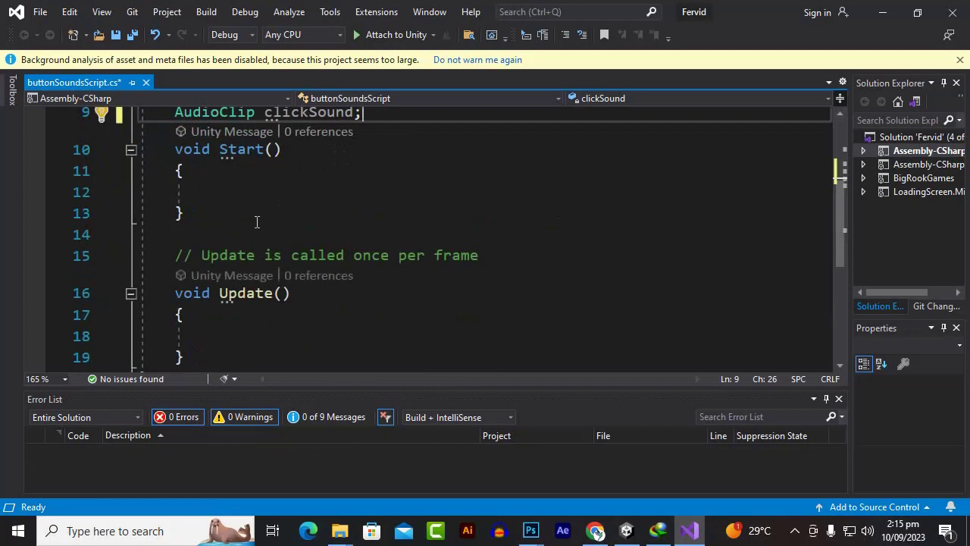
{"action": "left_click_drag", "start_coordinate": [167, 149], "coordinate": [240, 350]}
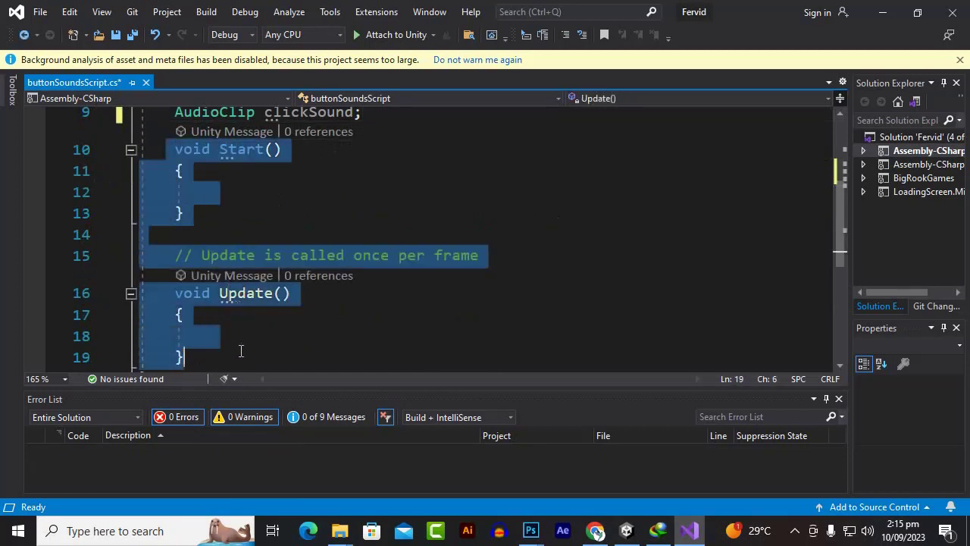
{"action": "type", "text": "pul"}
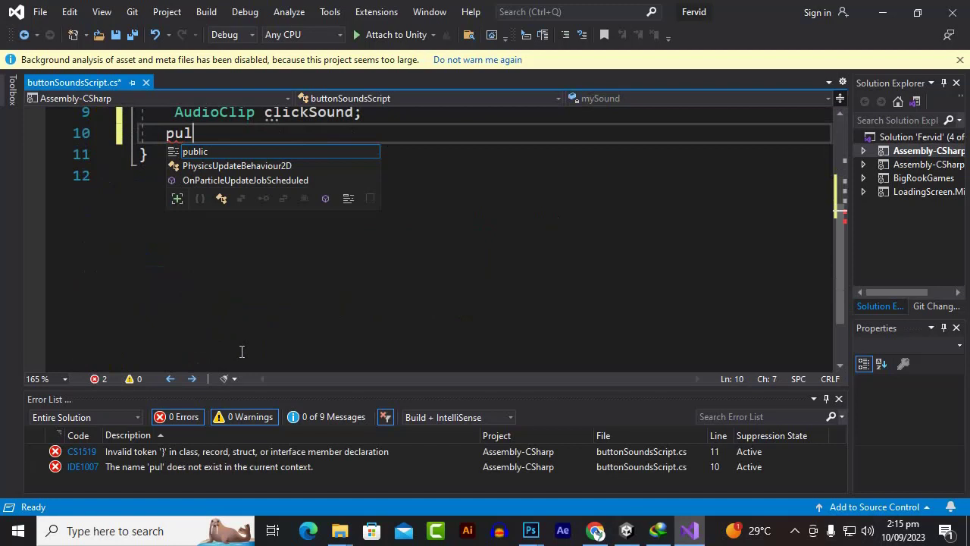
{"action": "key", "text": "Return"}
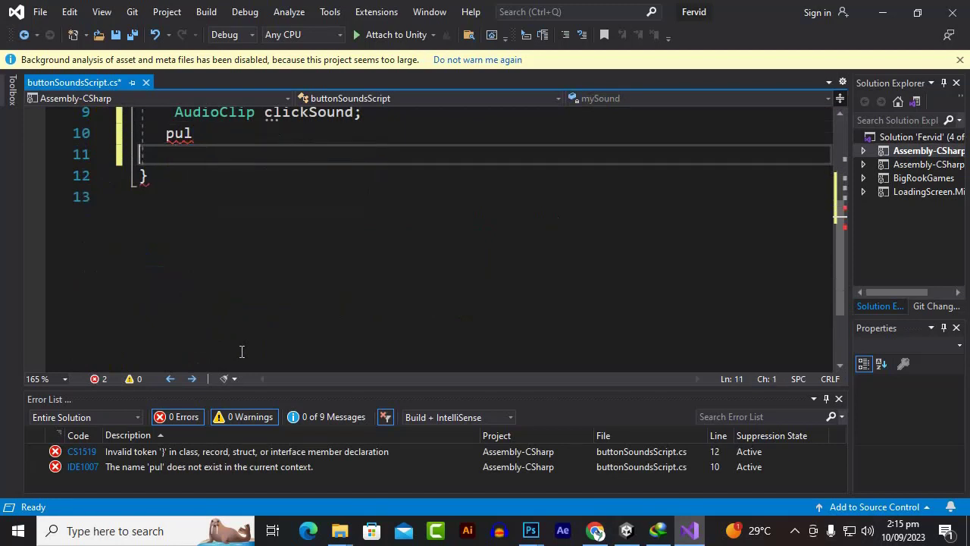
{"action": "key", "text": "BackSpace"}
{"action": "key", "text": "BackSpace"}
{"action": "type", "text": "blic "}
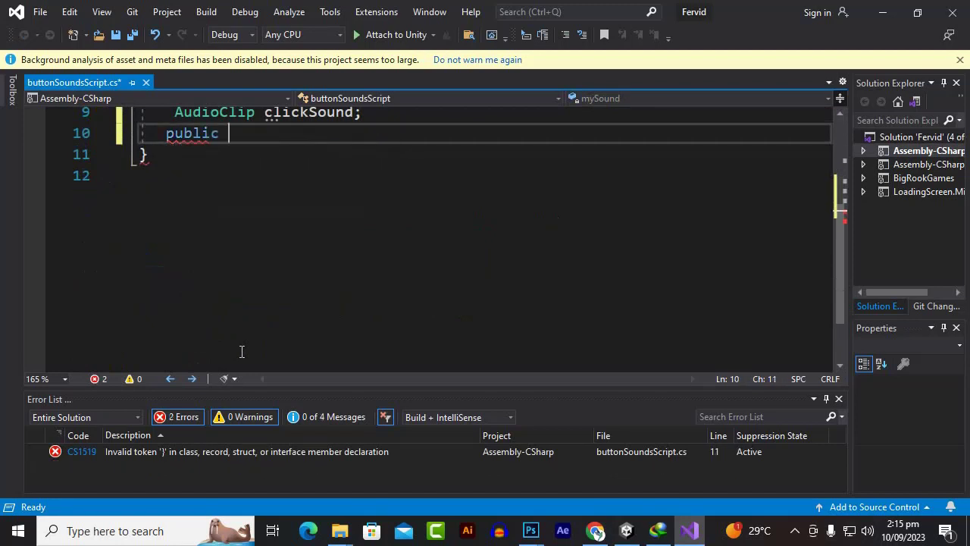
{"action": "type", "text": "void "}
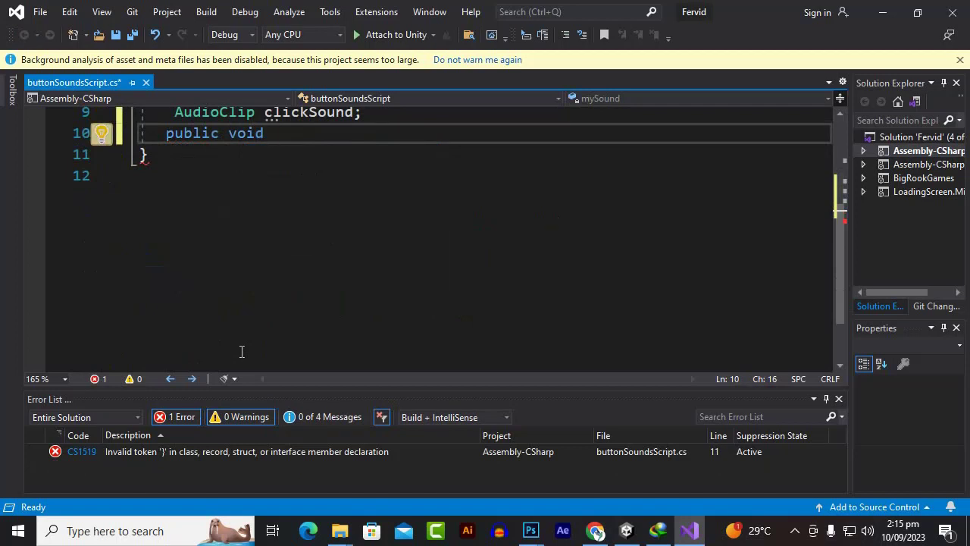
Step: Name the new public void method HoverSound() and give it an empty body in braces
{"action": "type", "text": "G"}
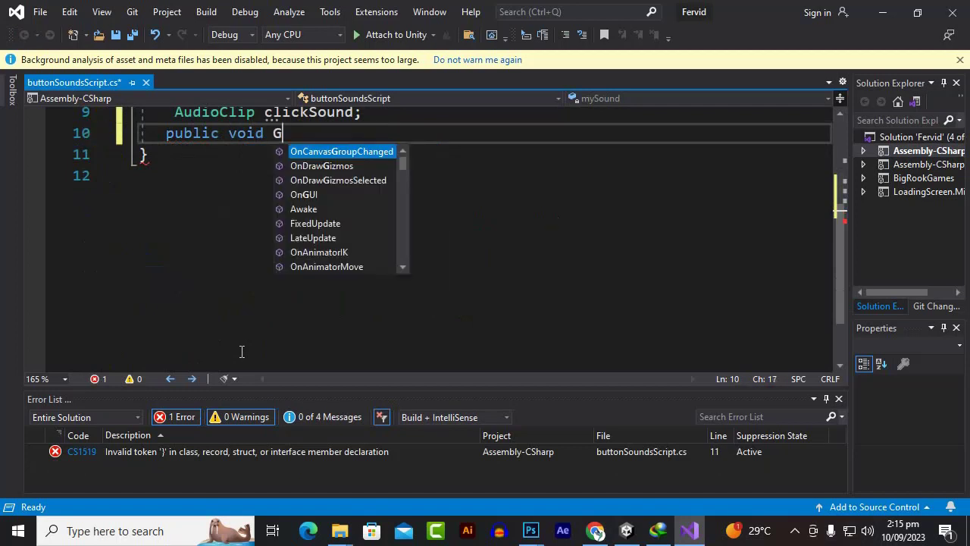
{"action": "type", "text": "i"}
{"action": "key", "text": "BackSpace"}
{"action": "key", "text": "BackSpace"}
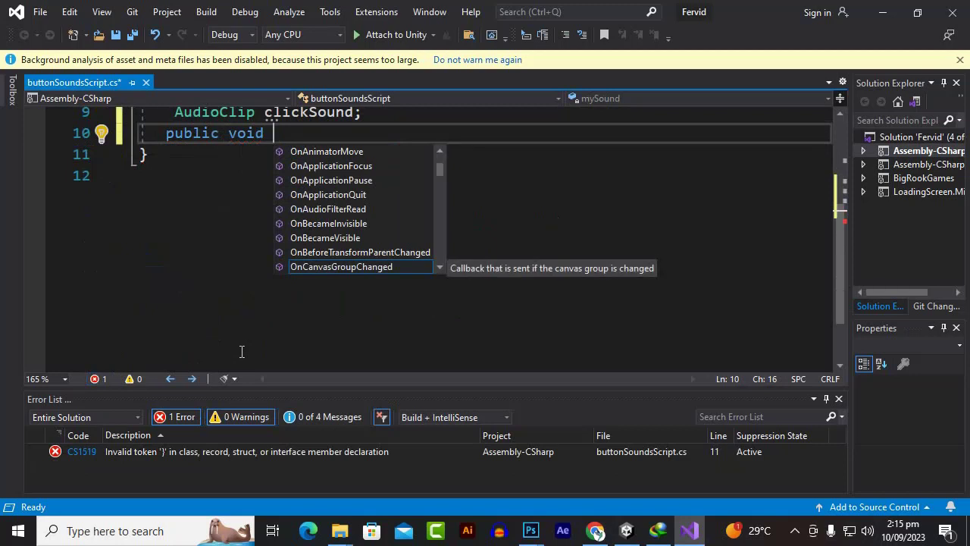
{"action": "type", "text": "Hove"}
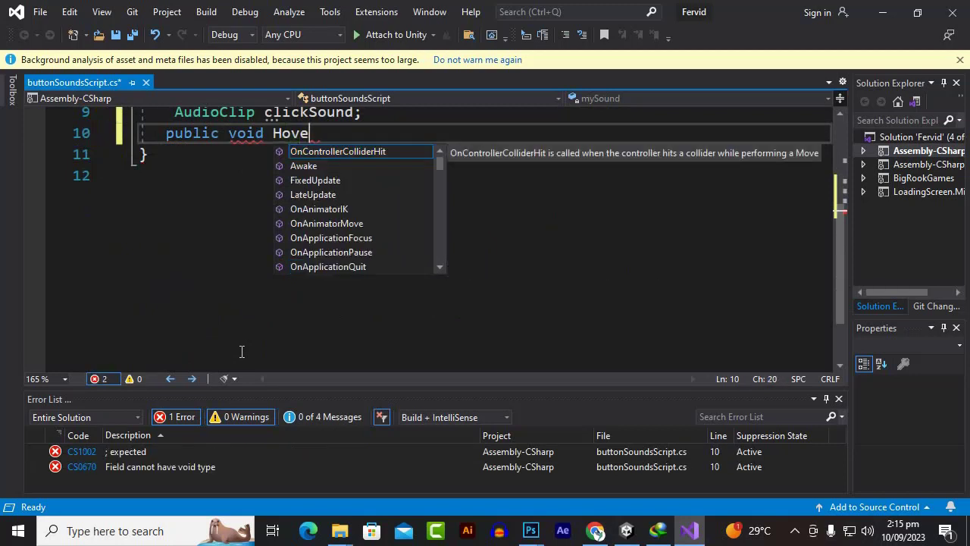
{"action": "type", "text": "rSound"}
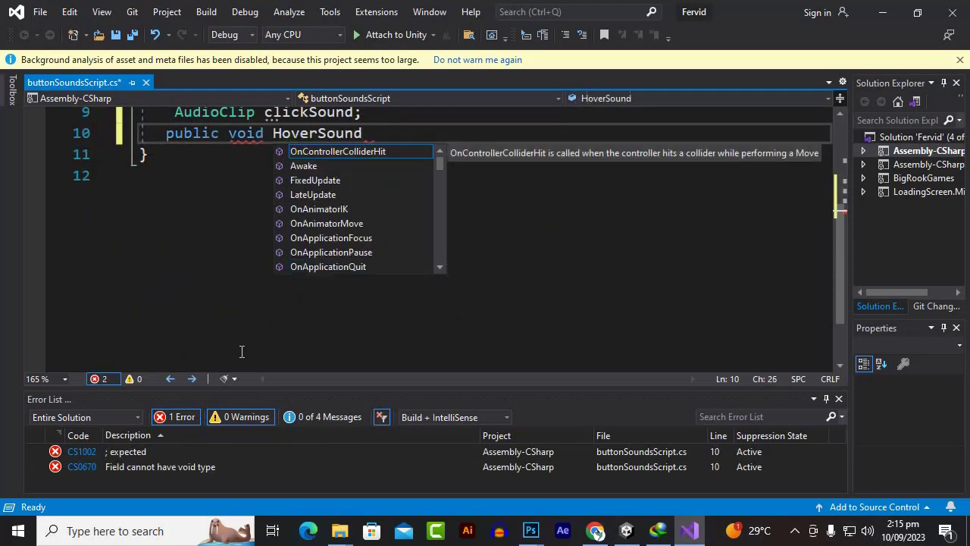
{"action": "type", "text": "()"}
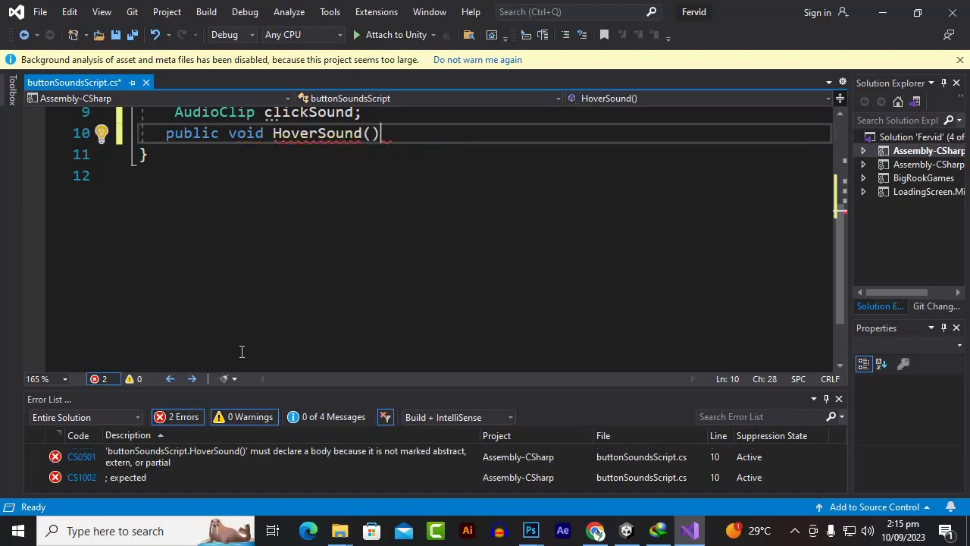
{"action": "key", "text": "Return"}
{"action": "type", "text": "{"}
{"action": "key", "text": "Return"}
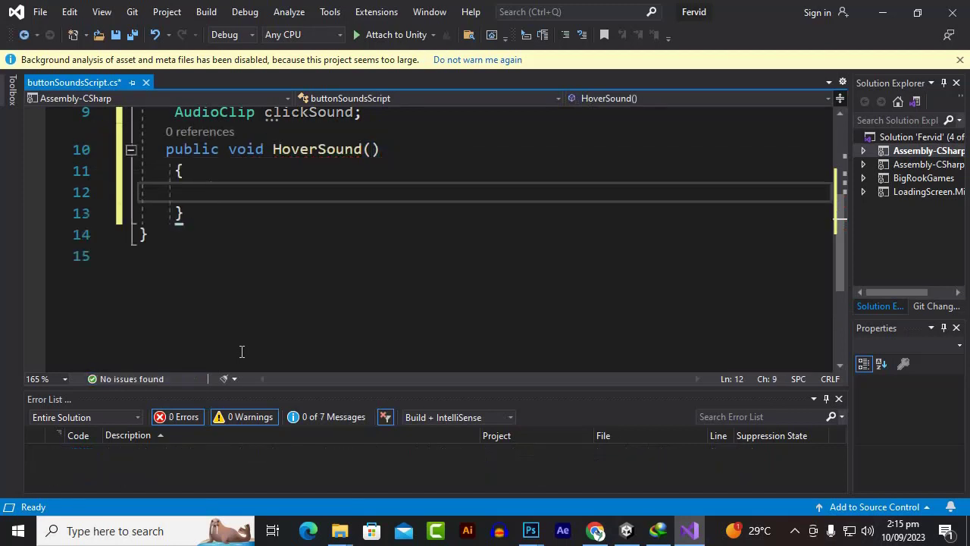
Step: Add the call mySound.PlayOneShot(hoverSound); inside the HoverSound method
{"action": "type", "text": "mys"}
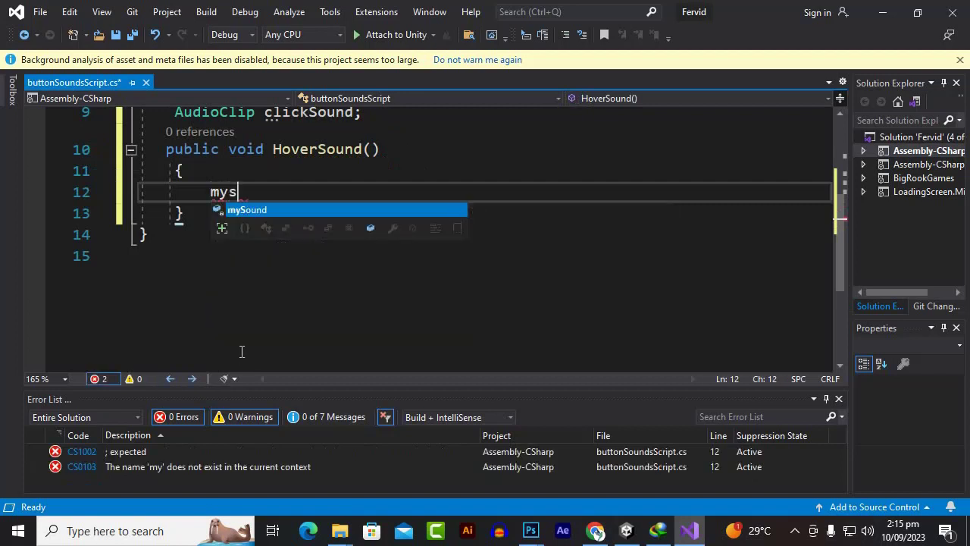
{"action": "key", "text": "Tab"}
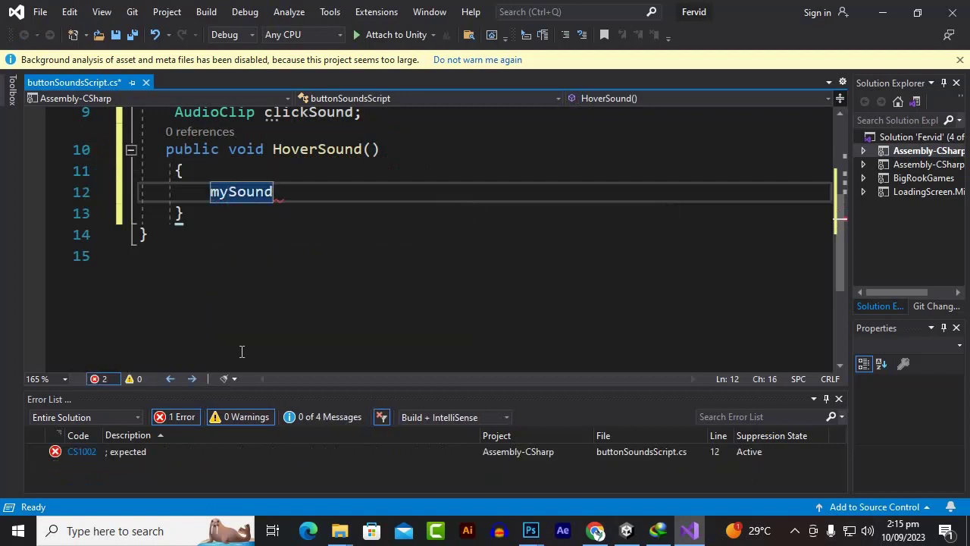
{"action": "type", "text": "."}
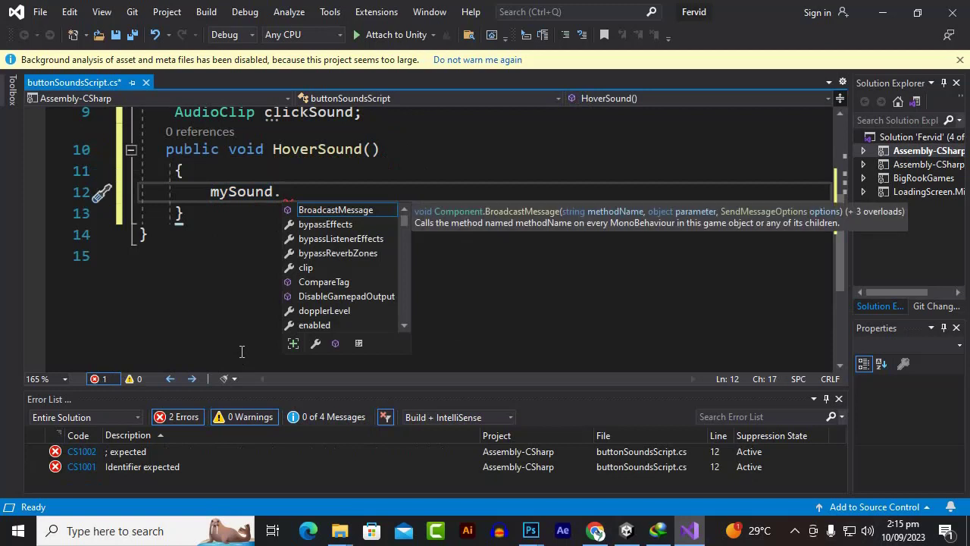
{"action": "type", "text": "pl"}
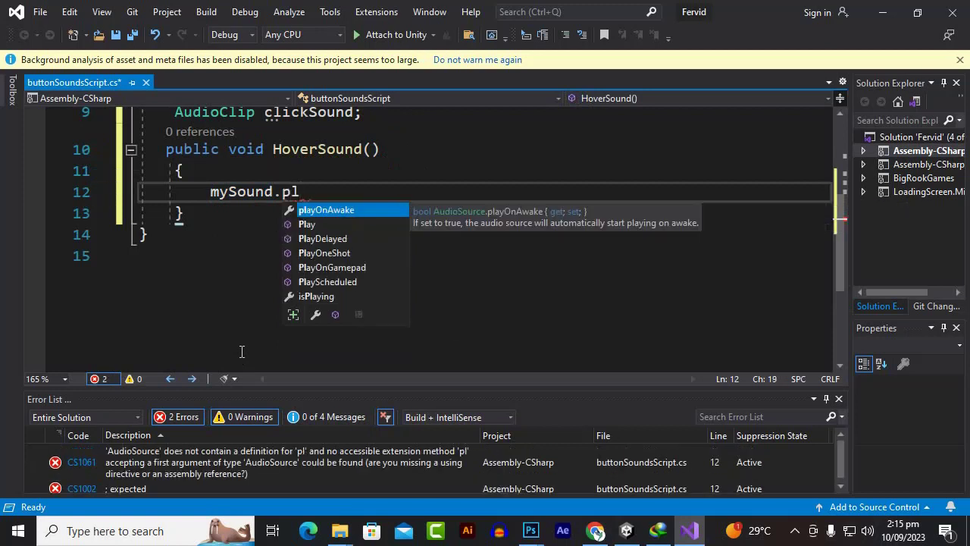
{"action": "key", "text": "Down"}
{"action": "key", "text": "Down"}
{"action": "key", "text": "Down"}
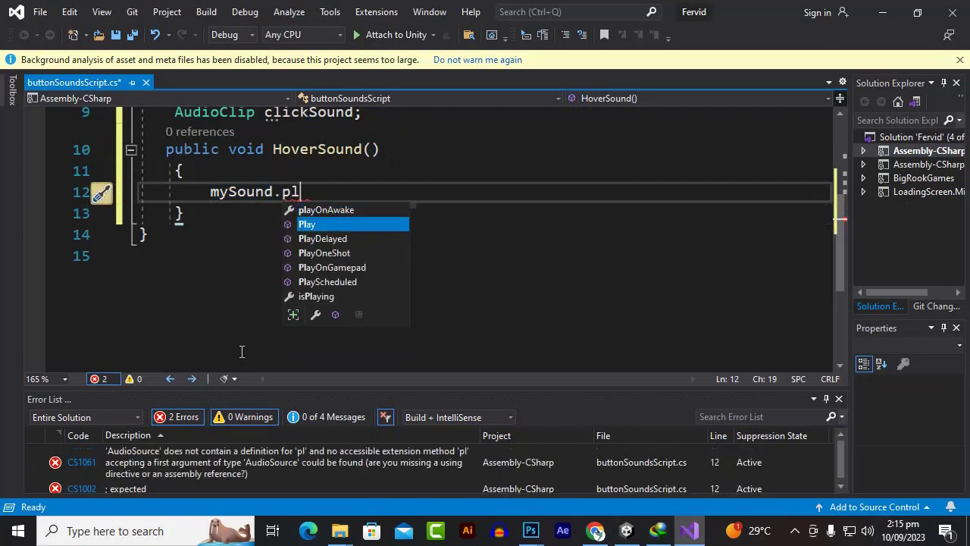
{"action": "key", "text": "Tab"}
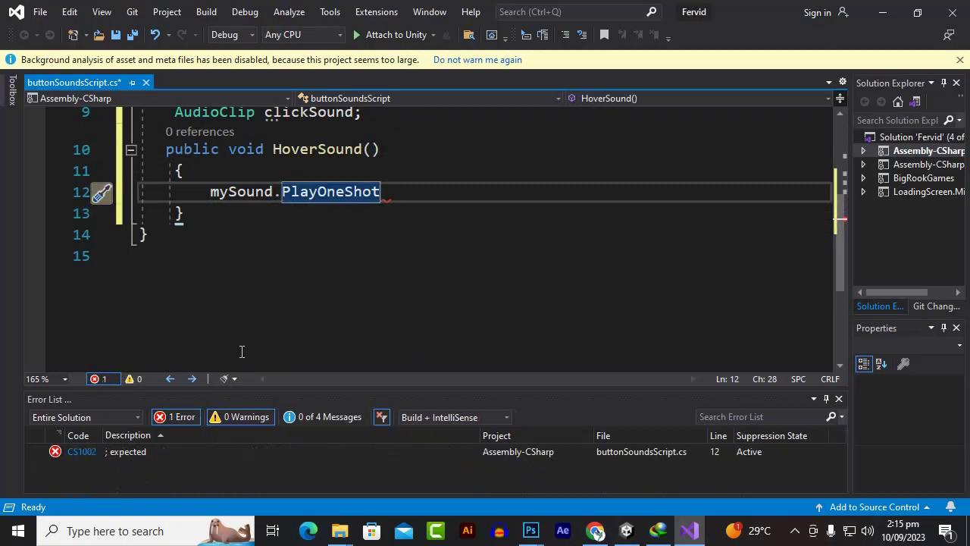
{"action": "type", "text": "("}
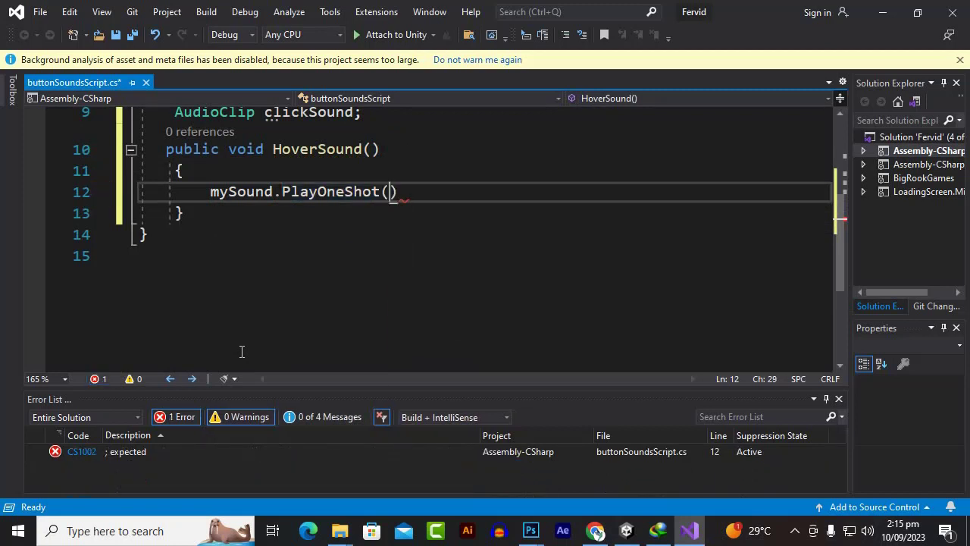
{"action": "type", "text": "hoverSound"}
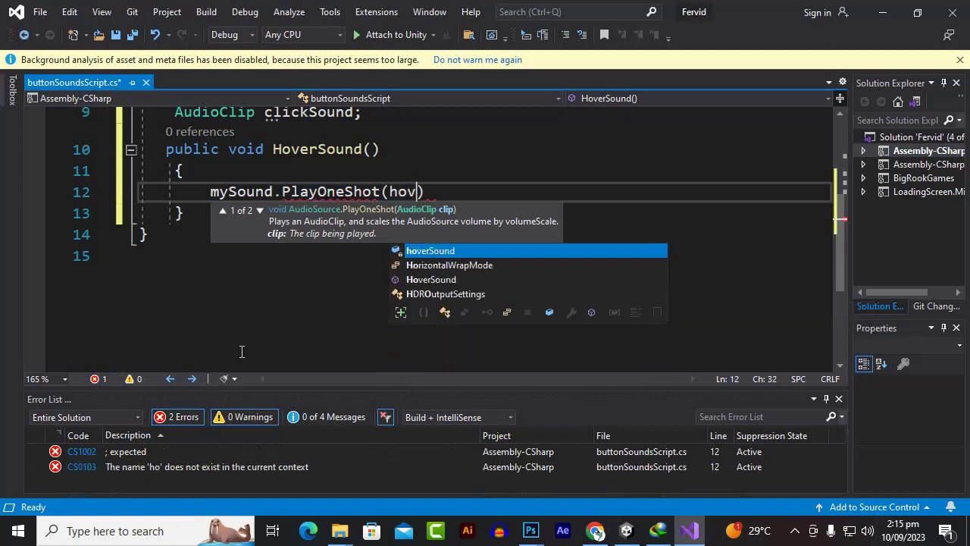
{"action": "type", "text": ");"}
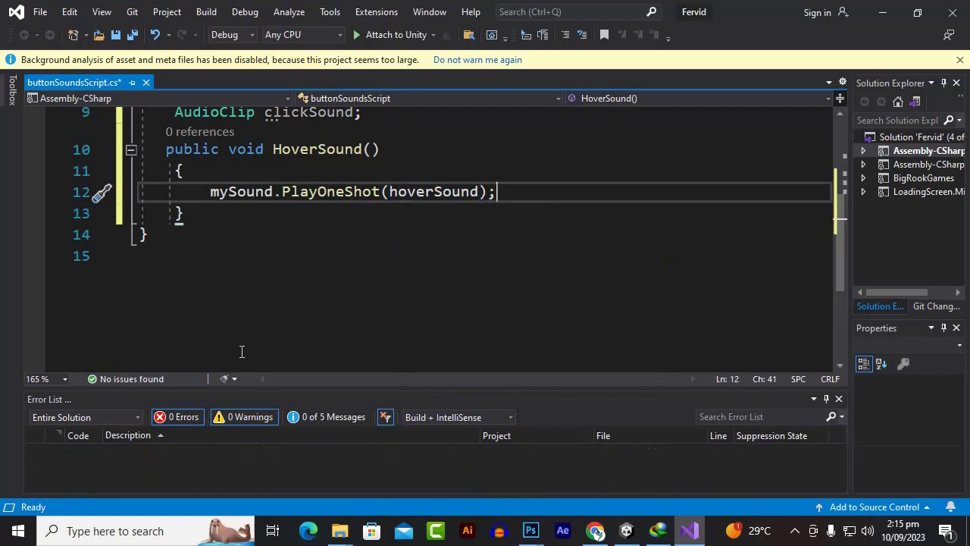
Step: Duplicate the whole HoverSound method directly below itself and rename the copy ClickSound
{"action": "mouse_move", "coordinate": [166, 148]}
{"action": "left_mouse_down"}
{"action": "mouse_move", "coordinate": [213, 209]}
{"action": "mouse_move", "coordinate": [151, 157]}
{"action": "left_mouse_up"}
{"action": "key", "text": "ctrl+c"}
{"action": "right_click", "coordinate": [213, 210]}
{"action": "left_click", "coordinate": [204, 219]}
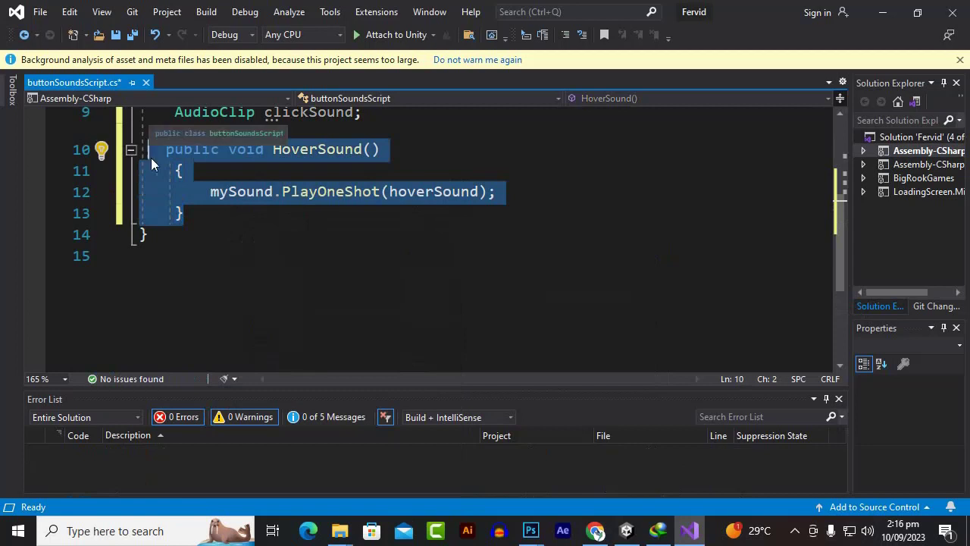
{"action": "left_click", "coordinate": [237, 214]}
{"action": "key", "text": "Return"}
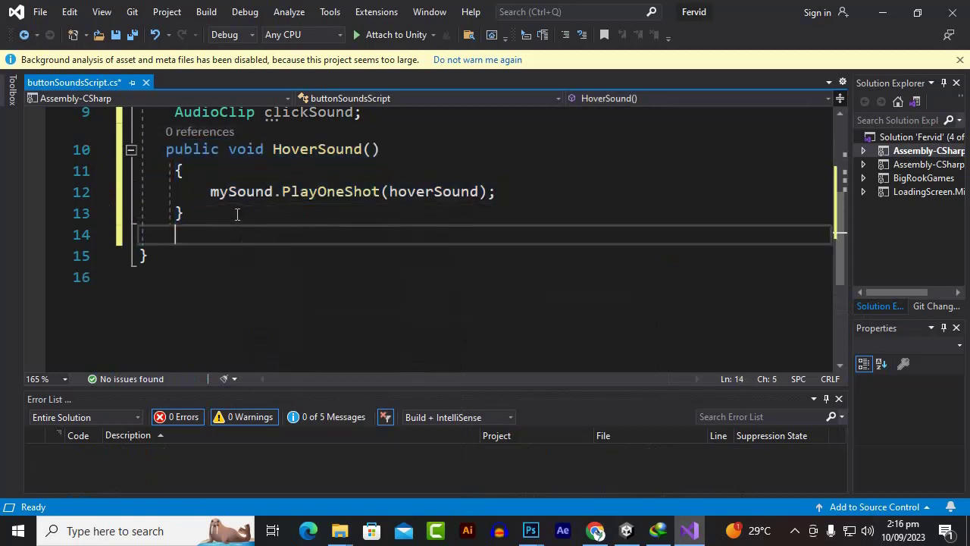
{"action": "key", "text": "ctrl+v"}
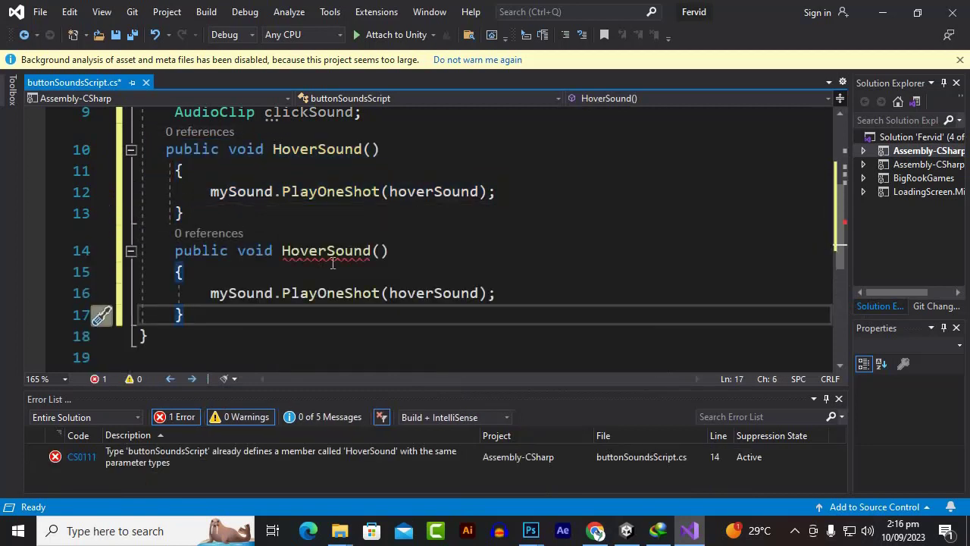
{"action": "left_click_drag", "start_coordinate": [327, 252], "coordinate": [287, 252]}
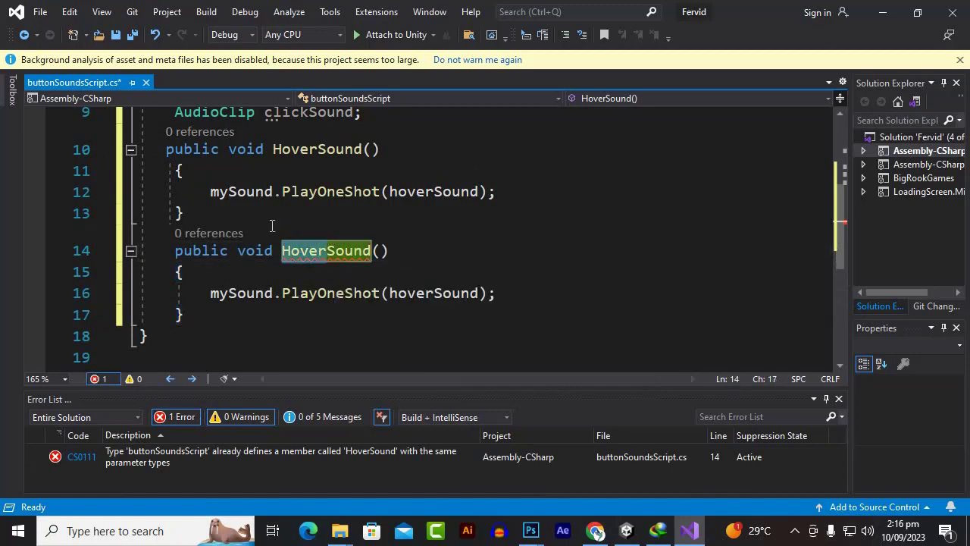
{"action": "type", "text": "Click"}
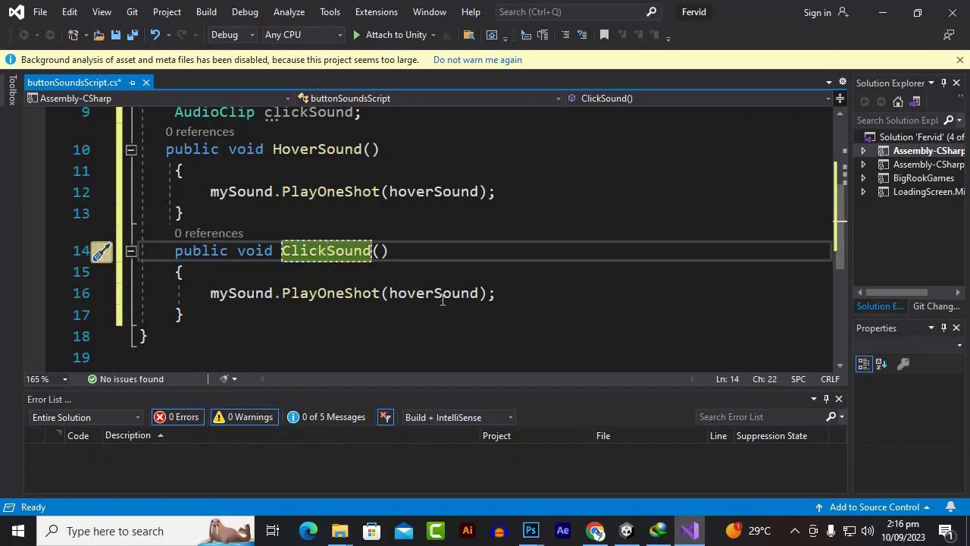
Step: Change the PlayOneShot argument inside the ClickSound method to clickSound and save the script
{"action": "left_click_drag", "start_coordinate": [433, 294], "coordinate": [388, 293]}
{"action": "type", "text": "c"}
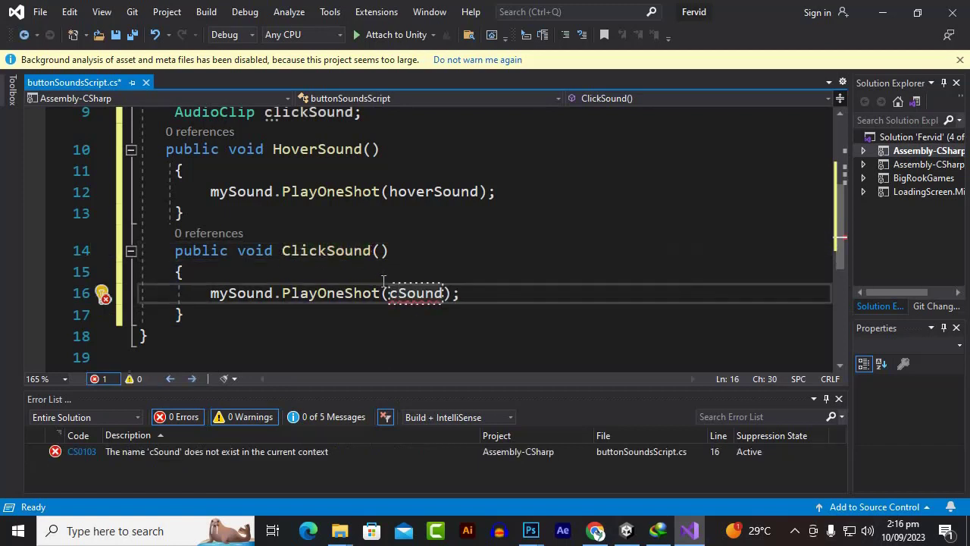
{"action": "type", "text": "lick"}
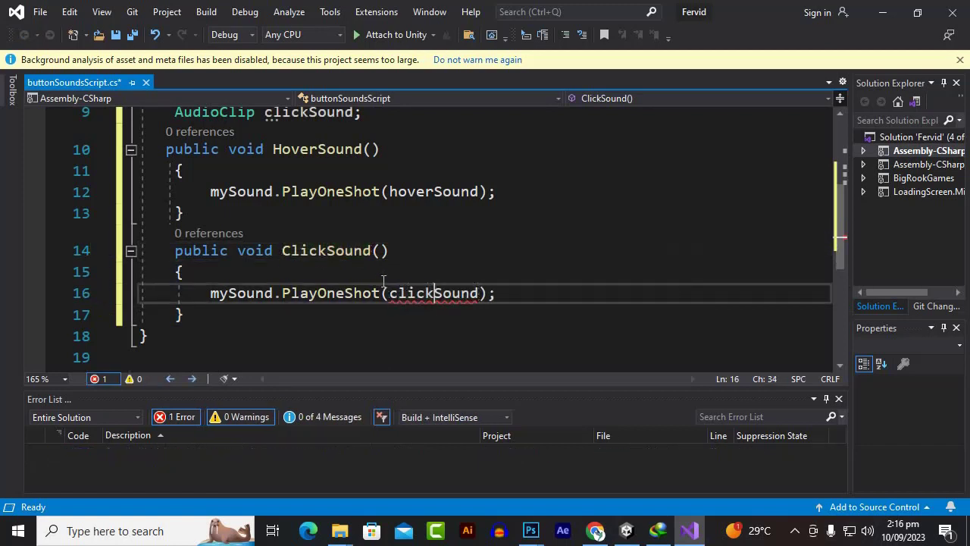
{"action": "key", "text": "ctrl+s"}
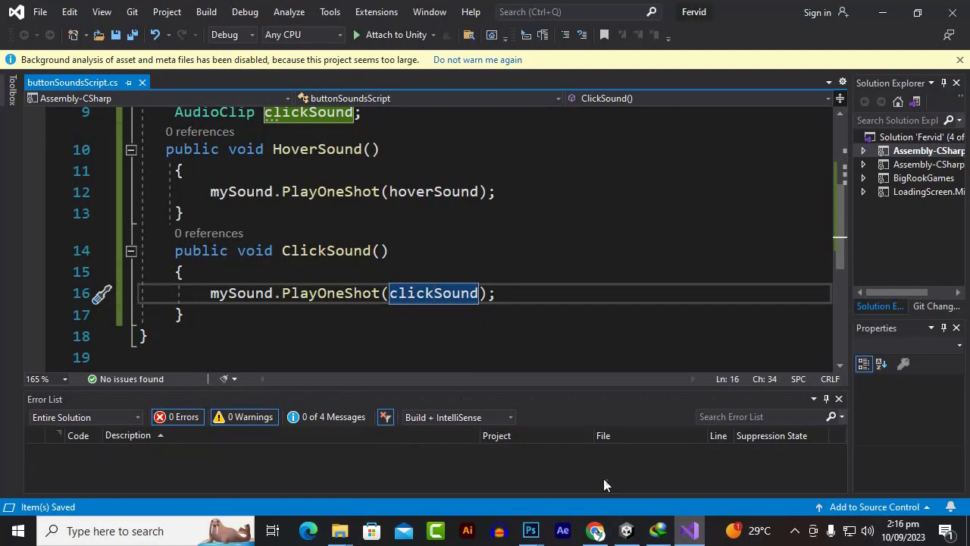
Step: Switch to Unity and attach buttonSoundsScript to the PLAY button object as a component
{"action": "left_click", "coordinate": [626, 531]}
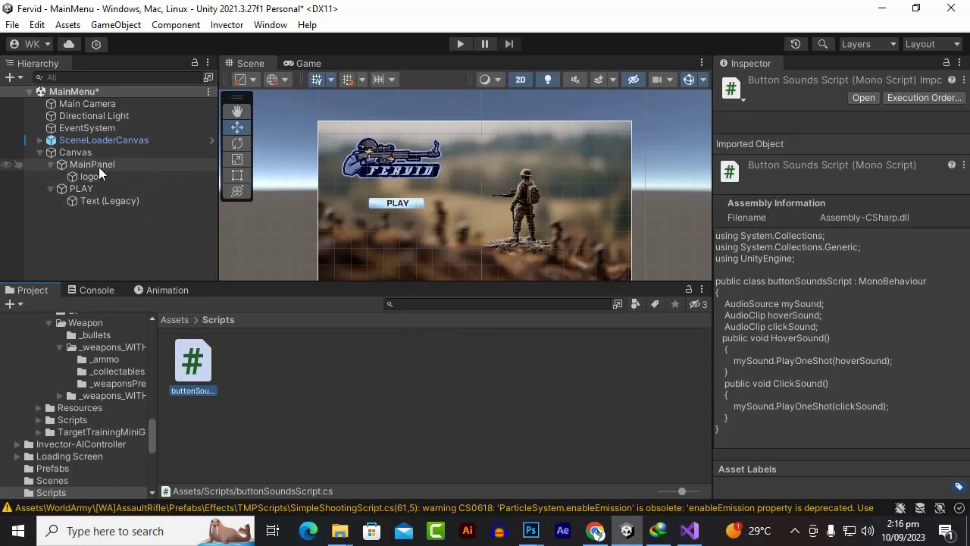
{"action": "left_click", "coordinate": [91, 188]}
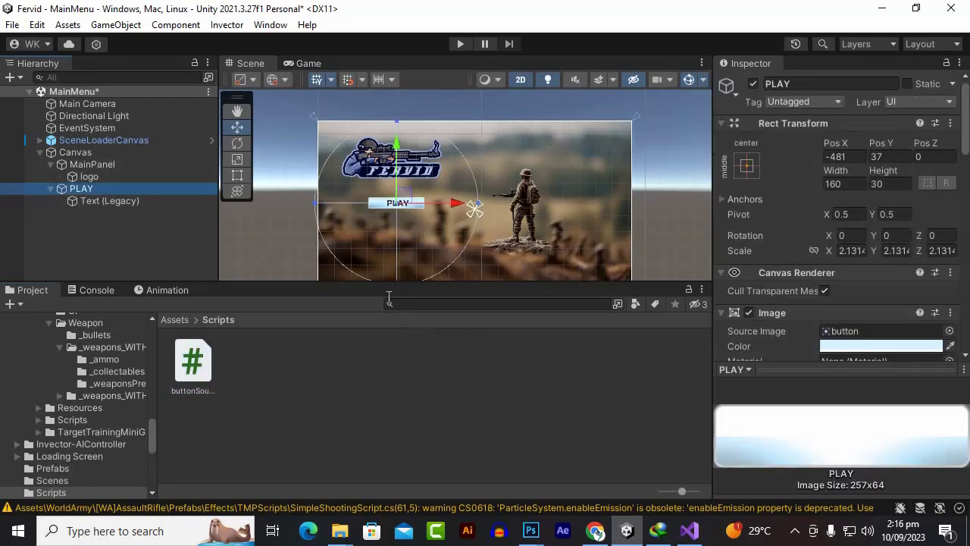
{"action": "scroll", "coordinate": [815, 303], "scroll_direction": "down", "scroll_amount": 15}
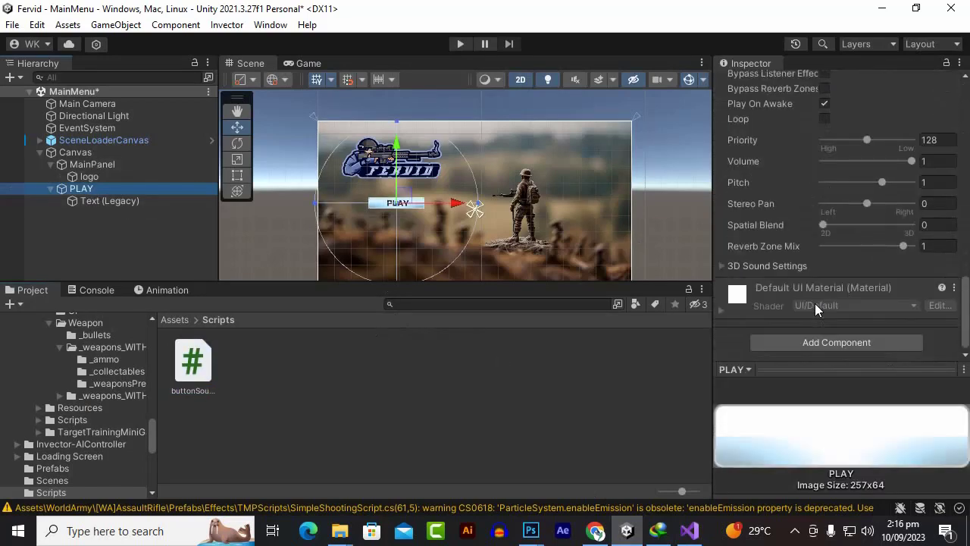
{"action": "left_click_drag", "start_coordinate": [201, 374], "coordinate": [741, 341]}
{"action": "scroll", "coordinate": [754, 276], "scroll_direction": "down", "scroll_amount": 2}
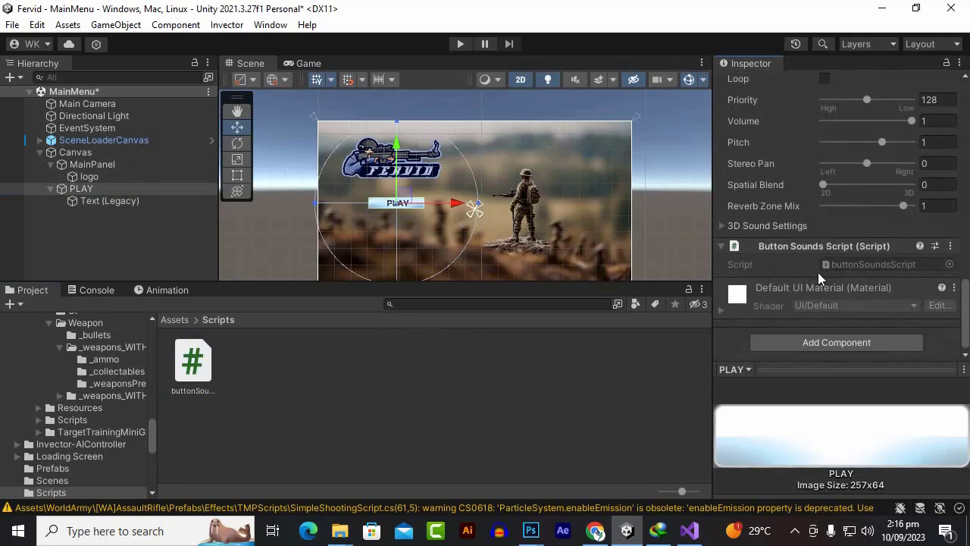
Step: Switch back to Visual Studio and add the public modifier before the AudioSource mySound declaration
{"action": "key", "text": "alt+Tab"}
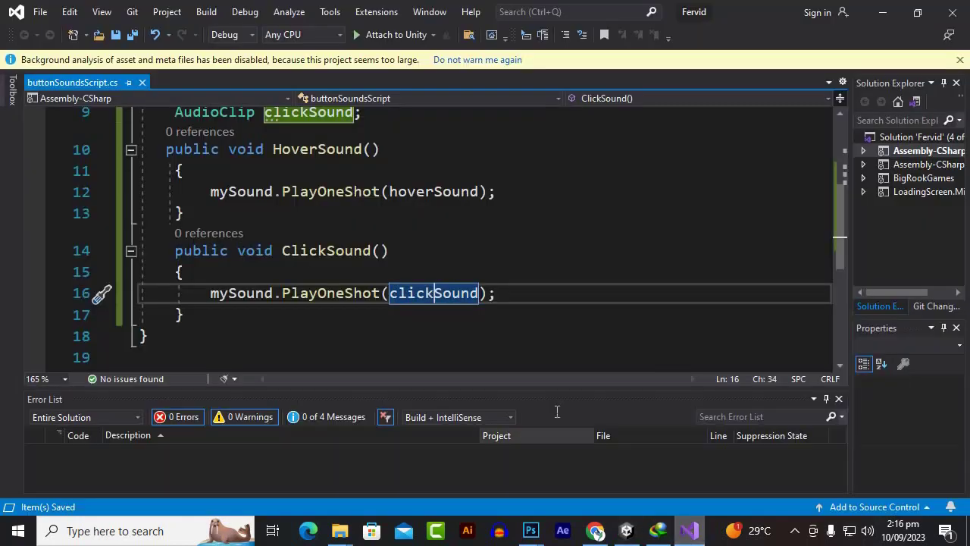
{"action": "left_click", "coordinate": [389, 216]}
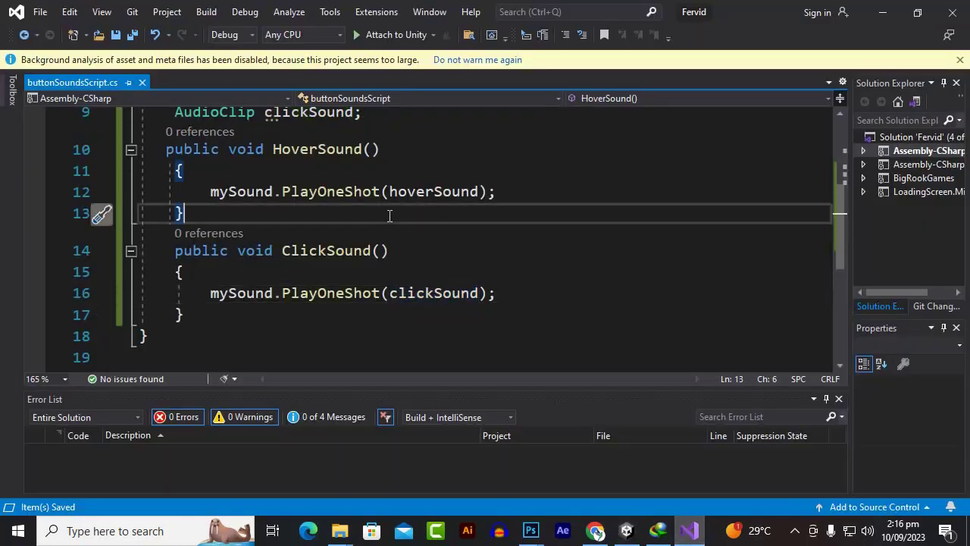
{"action": "left_click", "coordinate": [379, 250]}
{"action": "scroll", "coordinate": [379, 252], "scroll_direction": "up", "scroll_amount": 3}
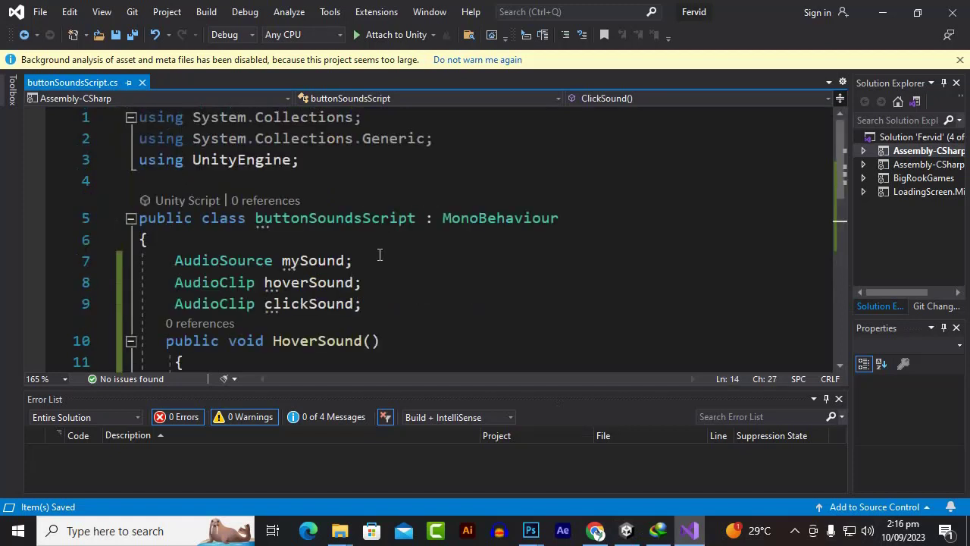
{"action": "left_click", "coordinate": [340, 282]}
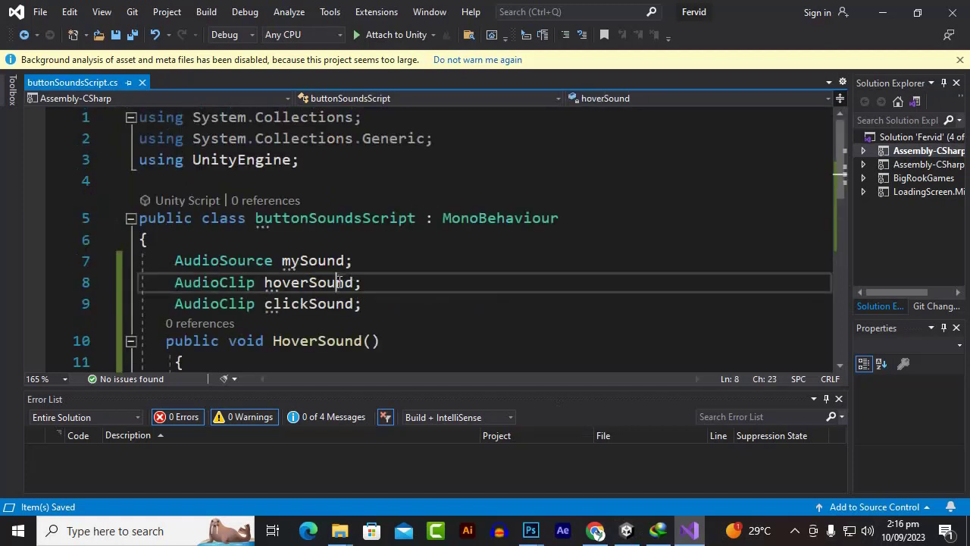
{"action": "left_click", "coordinate": [173, 262]}
{"action": "double_click", "coordinate": [174, 261]}
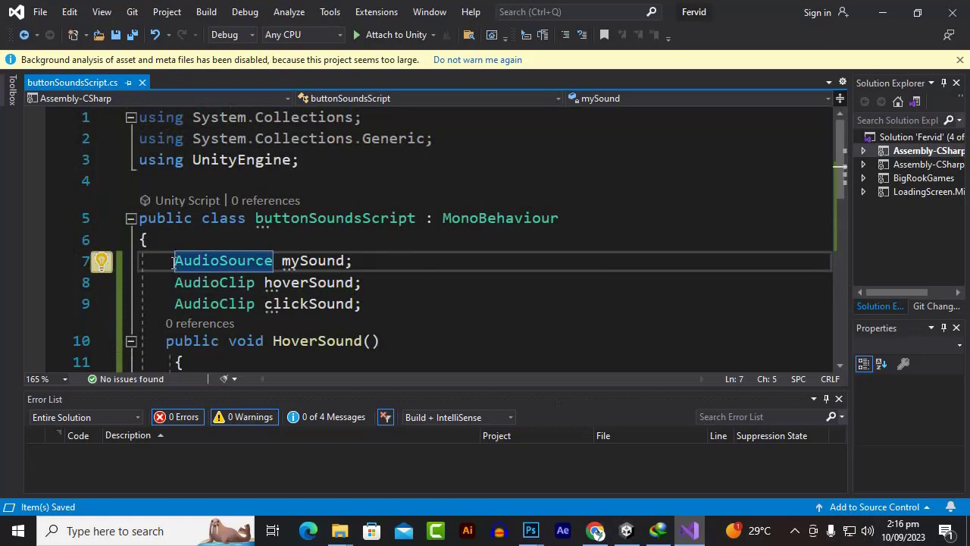
{"action": "type", "text": "pu"}
{"action": "key", "text": "BackSpace"}
{"action": "key", "text": "BackSpace"}
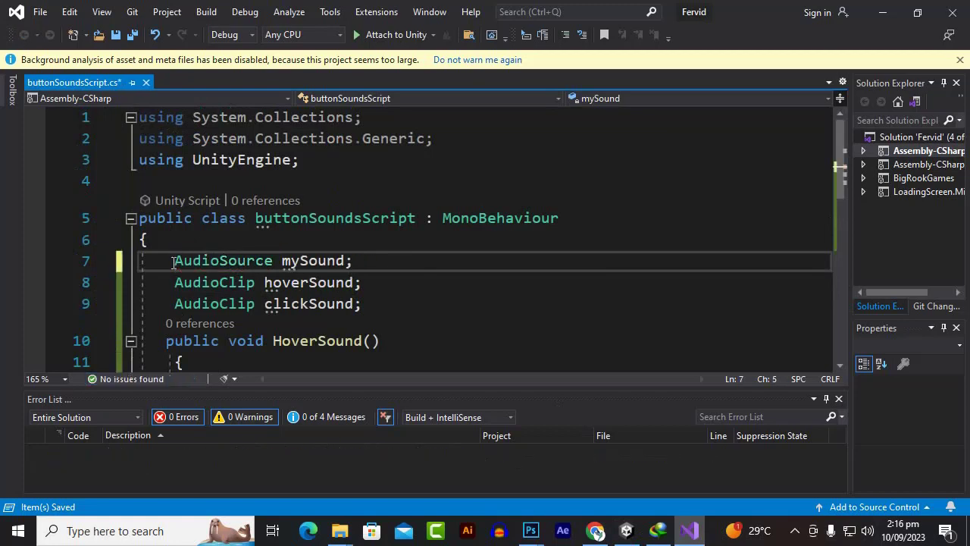
{"action": "double_click", "coordinate": [173, 262]}
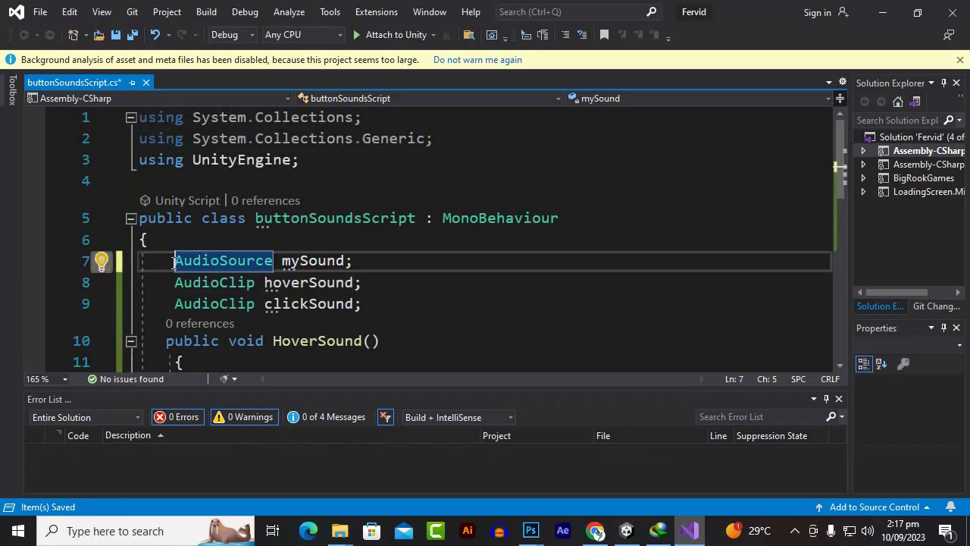
{"action": "left_click", "coordinate": [173, 262]}
{"action": "type", "text": "pu"}
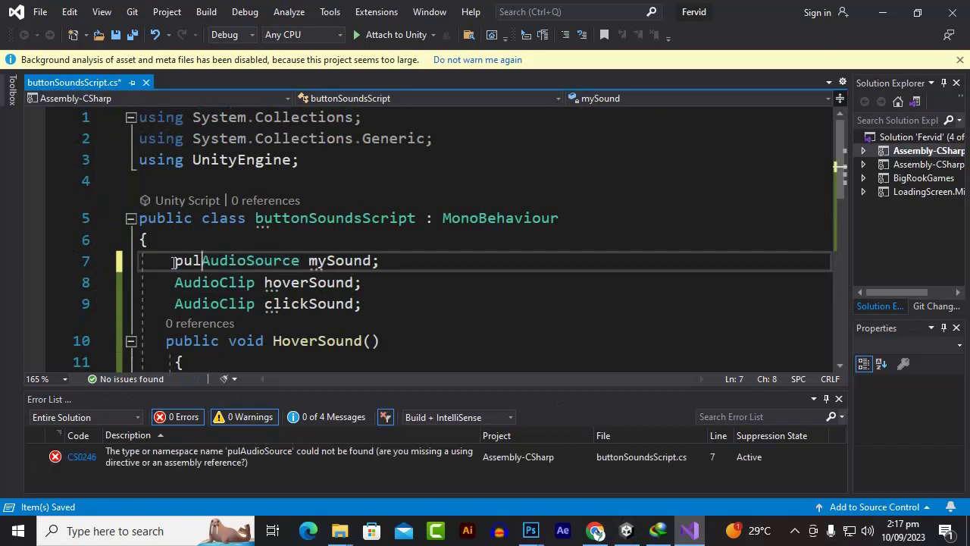
{"action": "type", "text": "blic"}
Step: Add the public modifier before the AudioClip hoverSound declaration
{"action": "key", "text": "Down"}
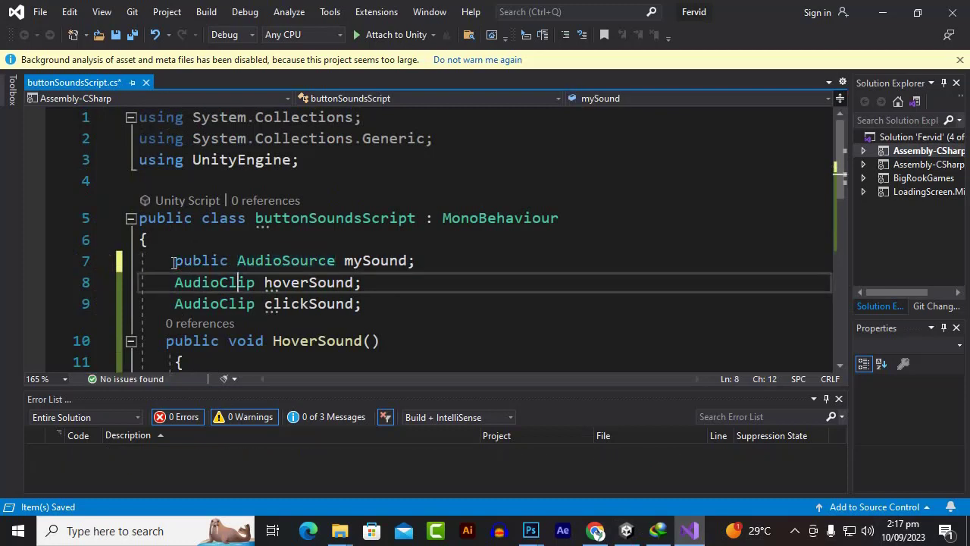
{"action": "key", "text": "Left"}
{"action": "key", "text": "Left"}
{"action": "key", "text": "Left"}
{"action": "key", "text": "Left"}
{"action": "key", "text": "Left"}
{"action": "key", "text": "Left"}
{"action": "key", "text": "Left"}
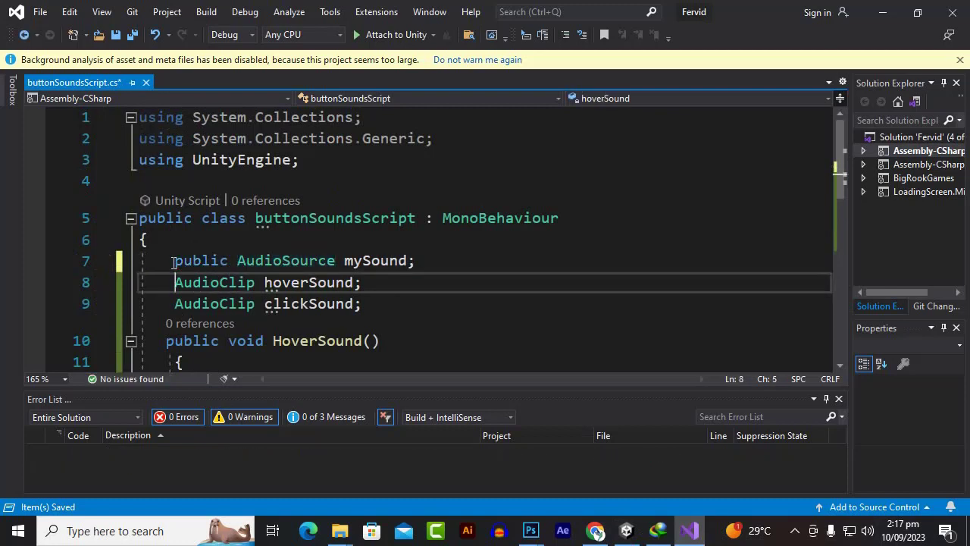
{"action": "type", "text": "public"}
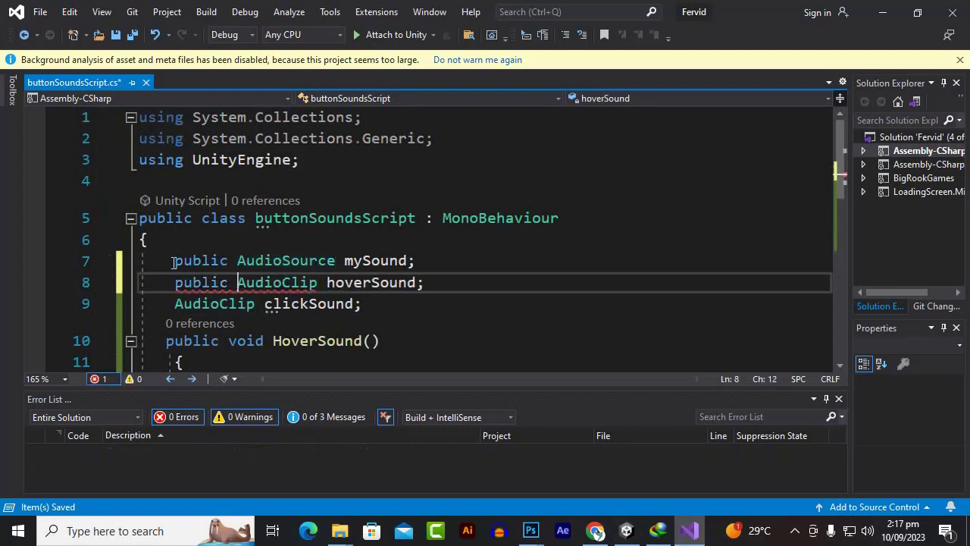
Step: Add the public modifier before the AudioClip clickSound declaration and save the script
{"action": "key", "text": "Down"}
{"action": "key", "text": "Left"}
{"action": "key", "text": "Left"}
{"action": "key", "text": "Left"}
{"action": "key", "text": "Left"}
{"action": "key", "text": "Left"}
{"action": "key", "text": "Left"}
{"action": "key", "text": "Left"}
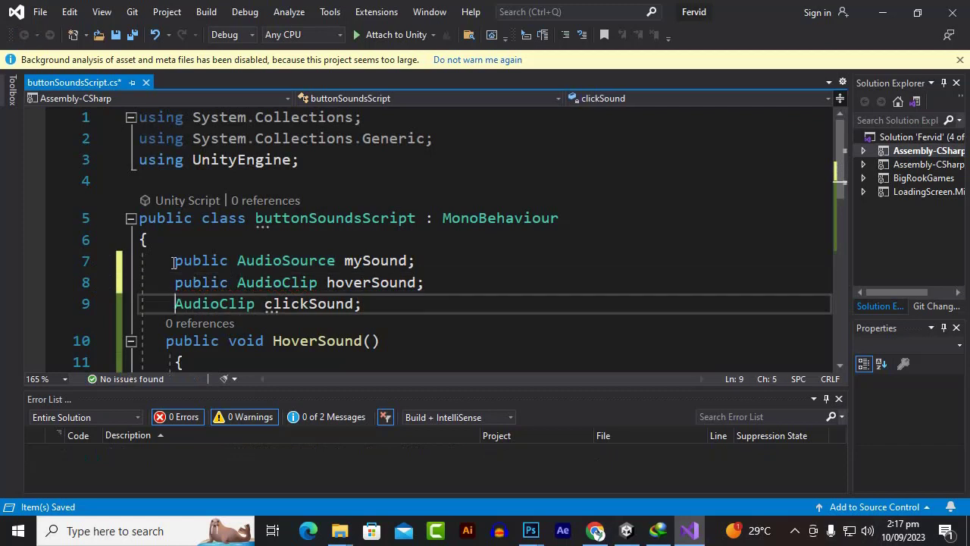
{"action": "type", "text": "public"}
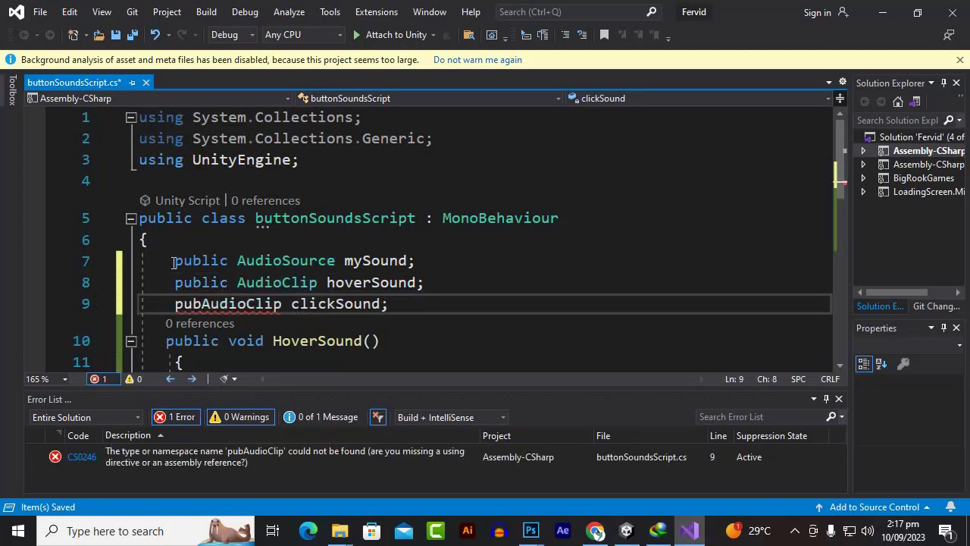
{"action": "key", "text": "ctrl+s"}
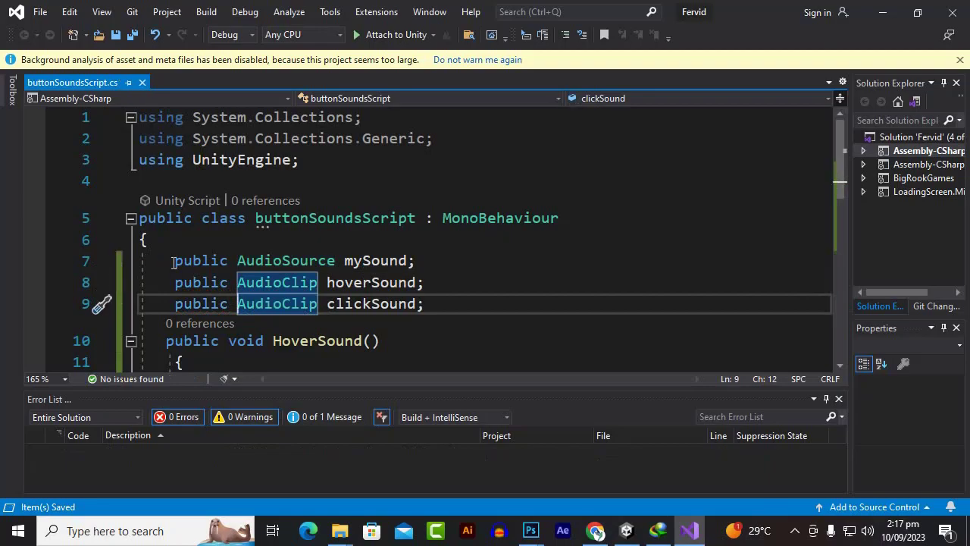
Step: Switch to Unity and assign the PLAY object's audio source to the My Sound field of Button Sounds Script
{"action": "left_click", "coordinate": [629, 532]}
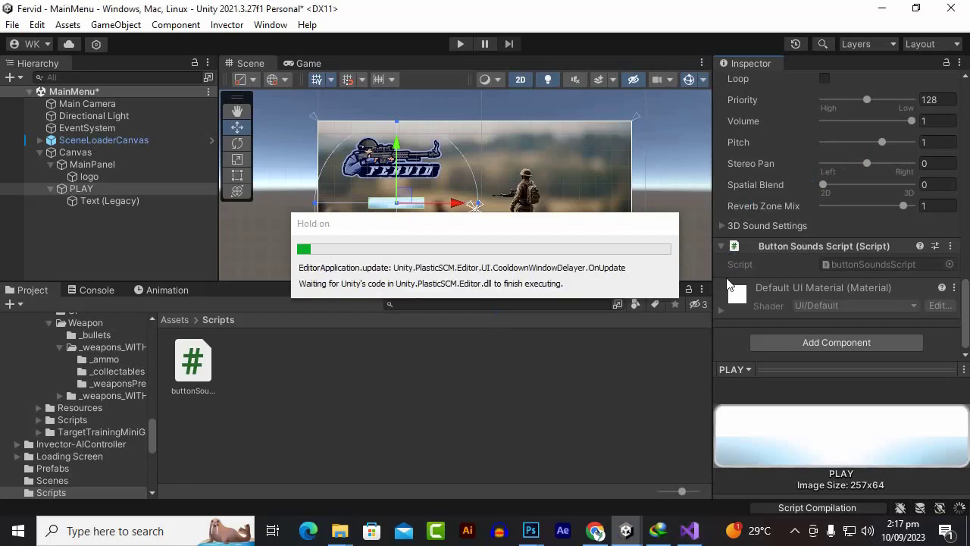
{"action": "scroll", "coordinate": [788, 249], "scroll_direction": "down", "scroll_amount": 1}
{"action": "scroll", "coordinate": [788, 248], "scroll_direction": "down", "scroll_amount": 1}
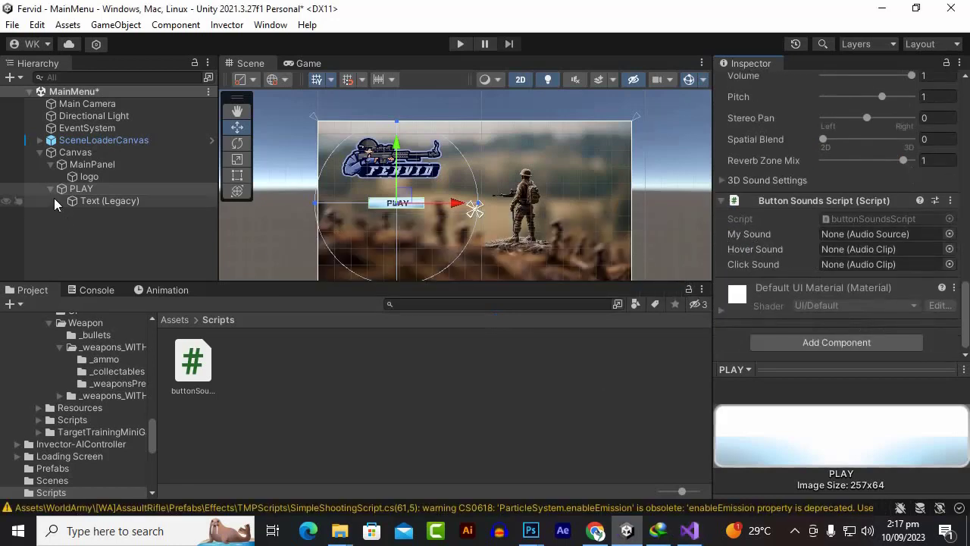
{"action": "left_click_drag", "start_coordinate": [87, 186], "coordinate": [837, 234]}
{"action": "scroll", "coordinate": [763, 269], "scroll_direction": "up", "scroll_amount": 10}
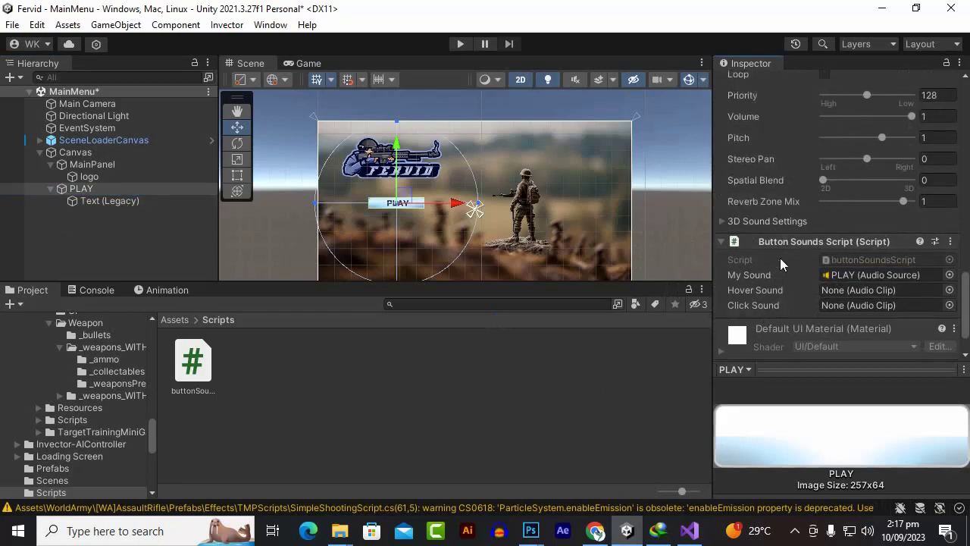
{"action": "scroll", "coordinate": [765, 235], "scroll_direction": "down", "scroll_amount": 8}
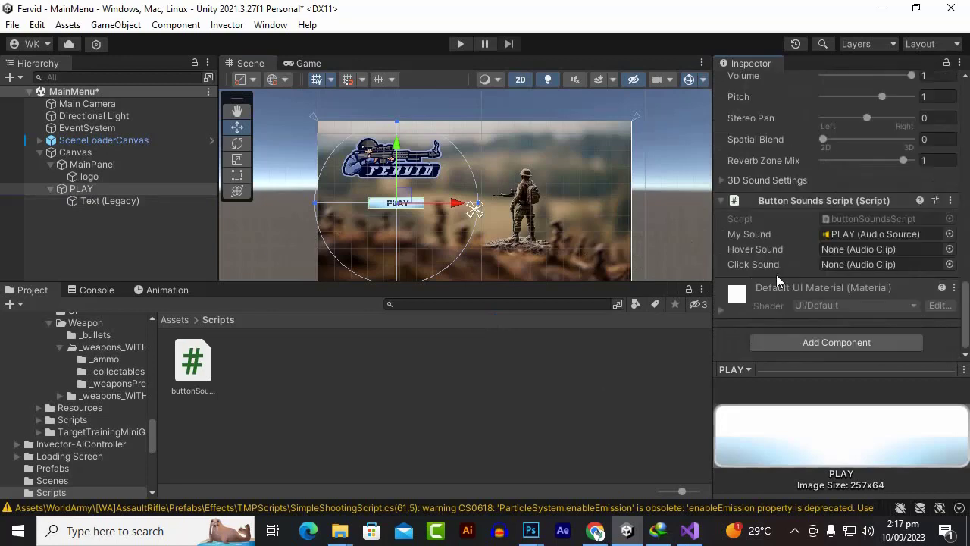
Step: Lock the Inspector on PLAY, assign button-hover to Hover Sound and mouse-click to Click Sound from the Audios folder, and save the scene
{"action": "left_click", "coordinate": [173, 320]}
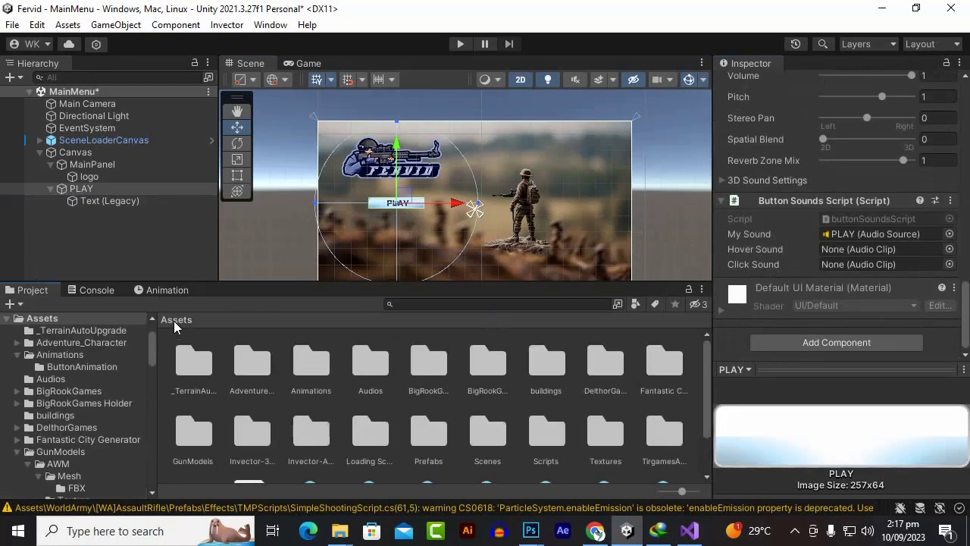
{"action": "left_click", "coordinate": [946, 64]}
{"action": "double_click", "coordinate": [385, 365]}
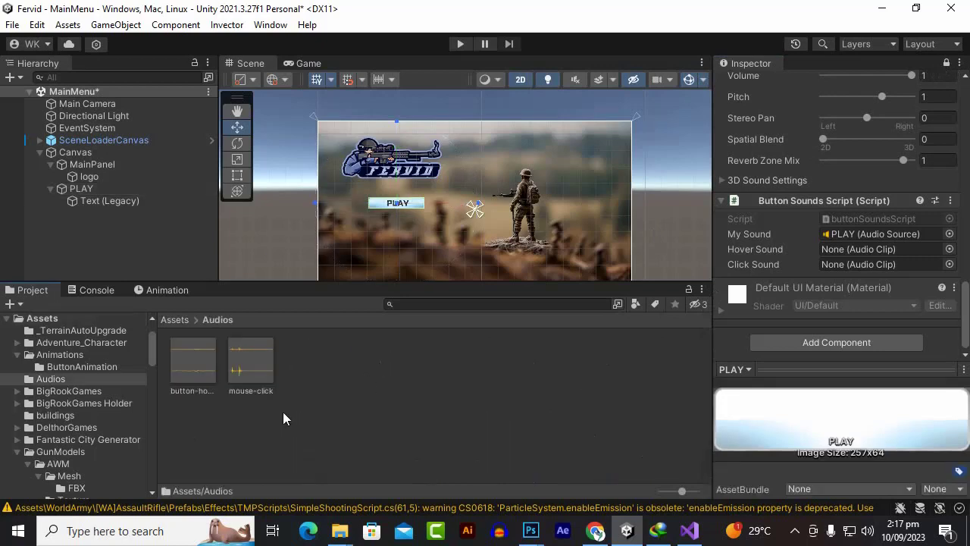
{"action": "left_click_drag", "start_coordinate": [194, 372], "coordinate": [856, 250]}
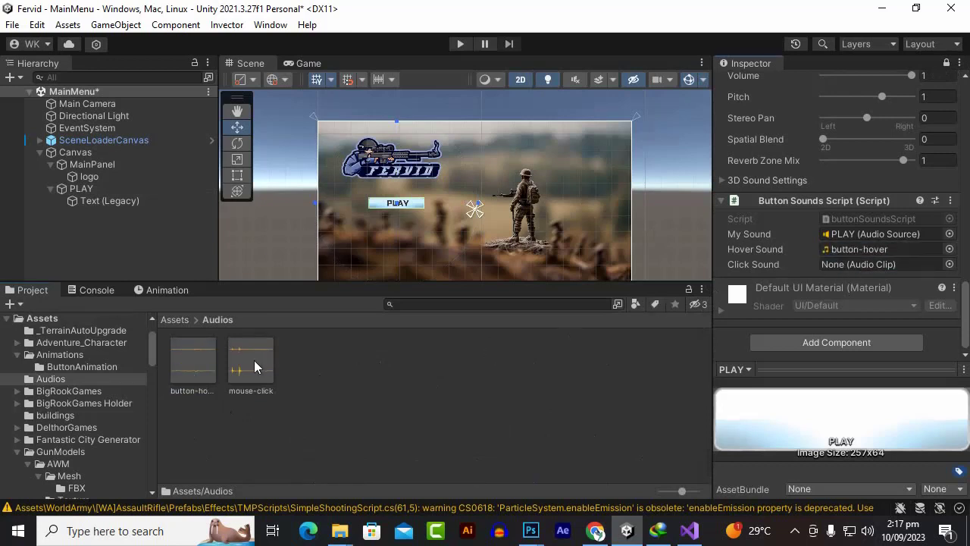
{"action": "left_click_drag", "start_coordinate": [254, 362], "coordinate": [899, 267]}
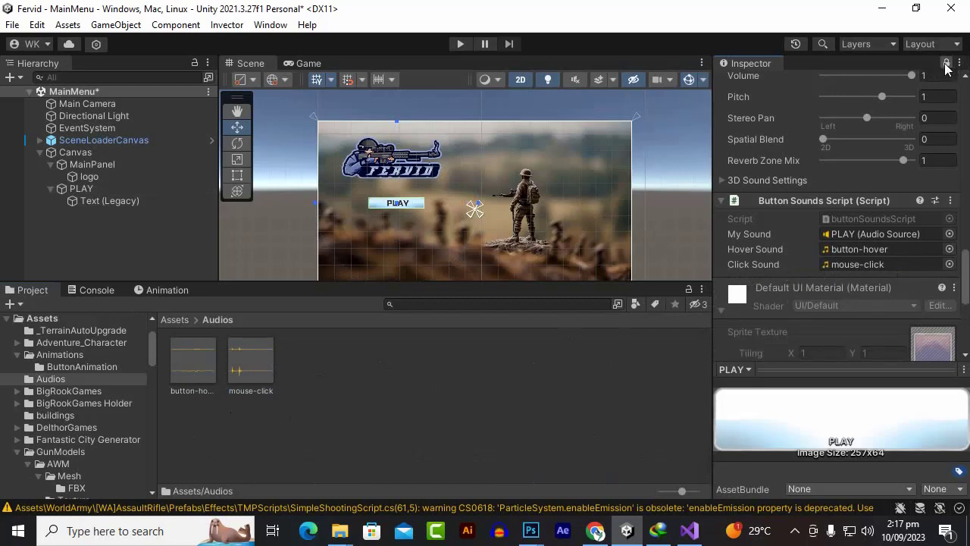
{"action": "scroll", "coordinate": [821, 182], "scroll_direction": "down", "scroll_amount": 3}
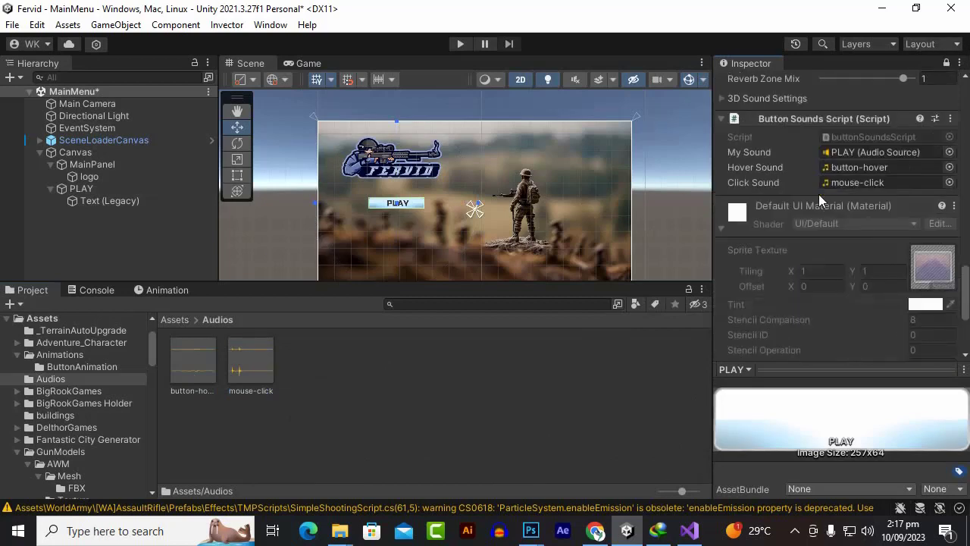
{"action": "key", "text": "ctrl+s"}
Step: Add an Event Trigger component to the PLAY button by searching the components for "even"
{"action": "scroll", "coordinate": [816, 181], "scroll_direction": "down", "scroll_amount": 5}
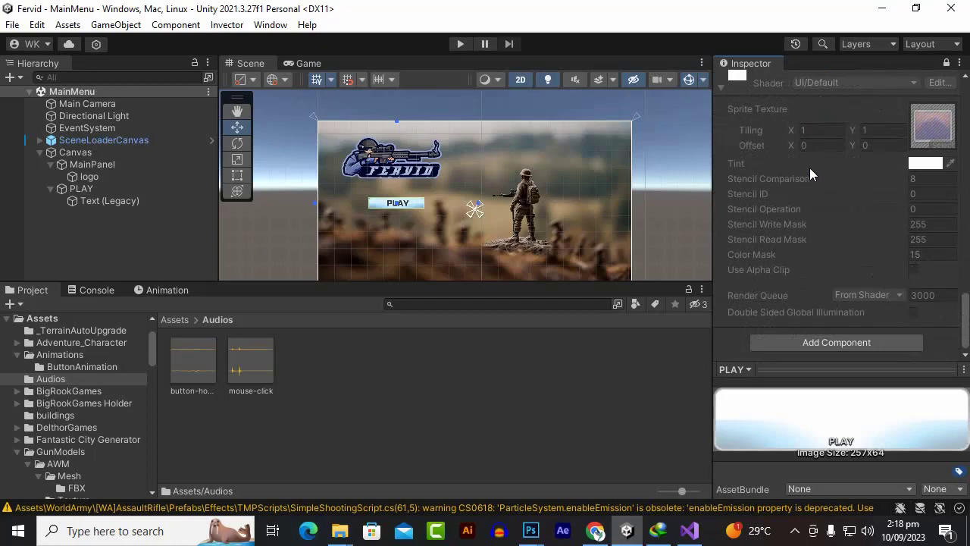
{"action": "left_click", "coordinate": [826, 338]}
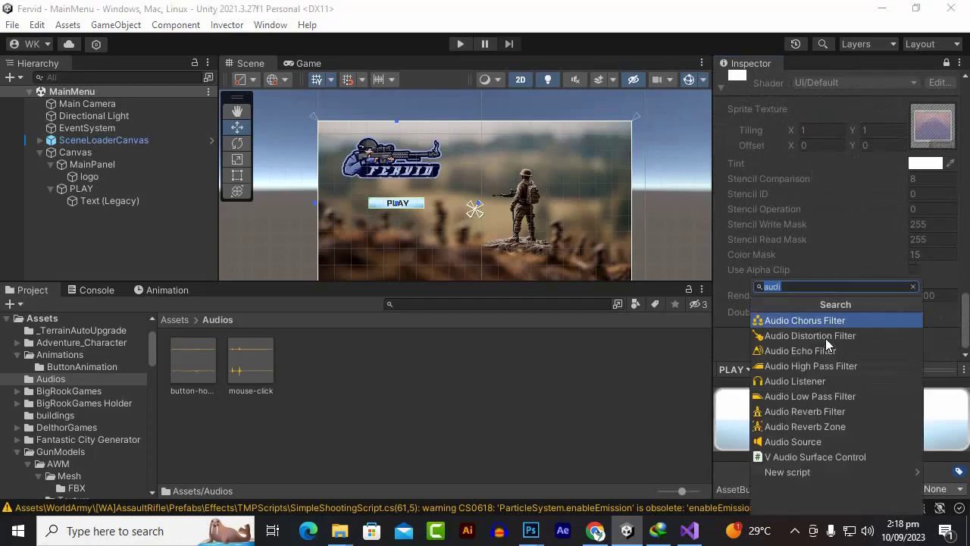
{"action": "type", "text": "even"}
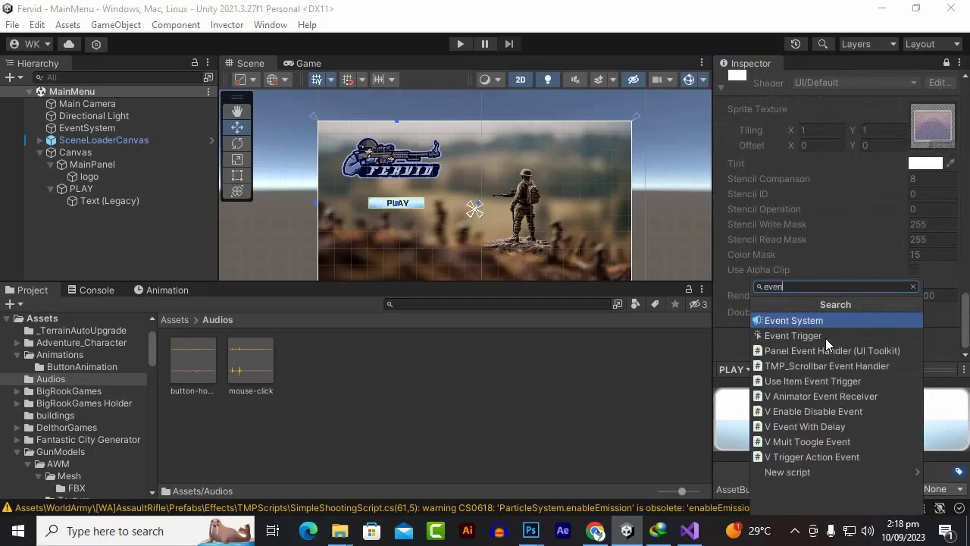
{"action": "left_click", "coordinate": [826, 338]}
{"action": "scroll", "coordinate": [823, 237], "scroll_direction": "down", "scroll_amount": 2}
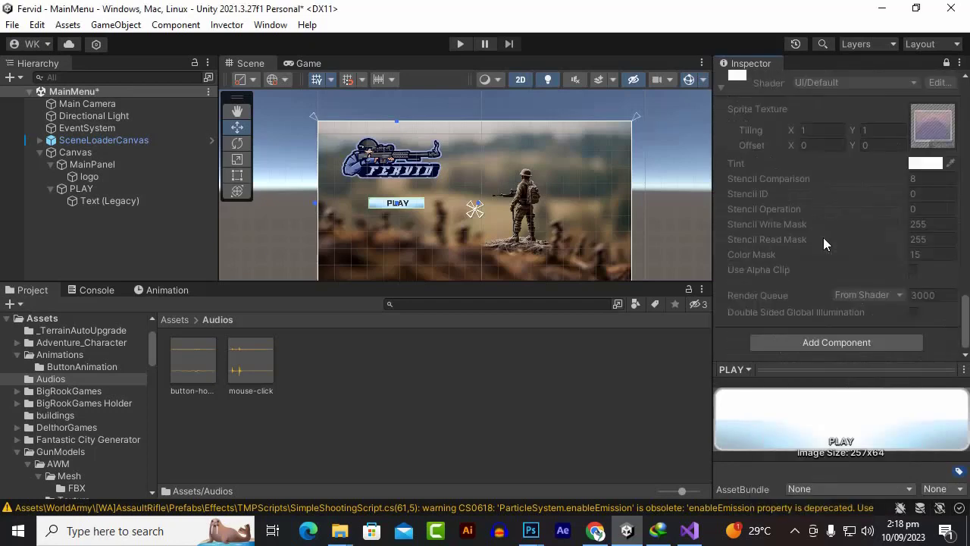
{"action": "scroll", "coordinate": [826, 326], "scroll_direction": "up", "scroll_amount": 4}
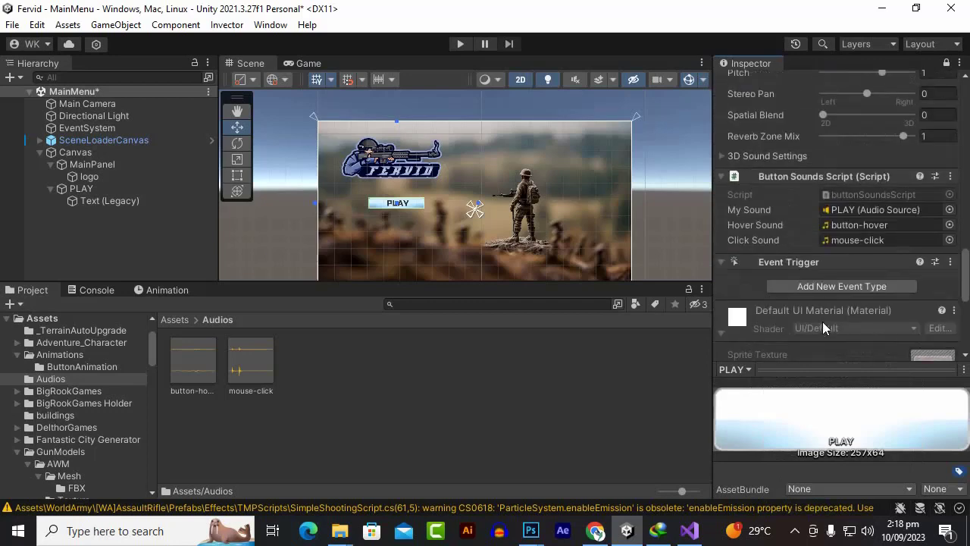
Step: Add PointerEnter and PointerDown event types to the PLAY button's Event Trigger
{"action": "scroll", "coordinate": [822, 321], "scroll_direction": "down", "scroll_amount": 1}
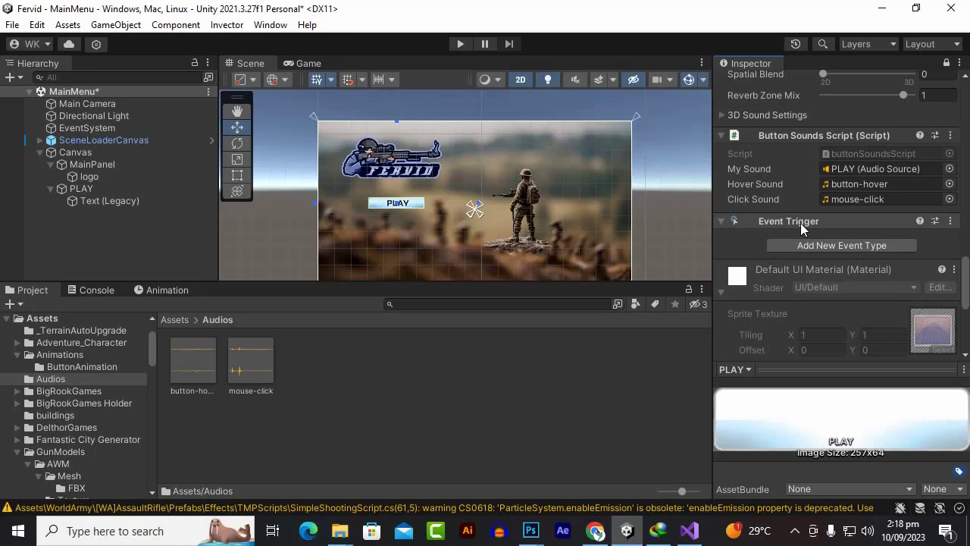
{"action": "left_click", "coordinate": [804, 247]}
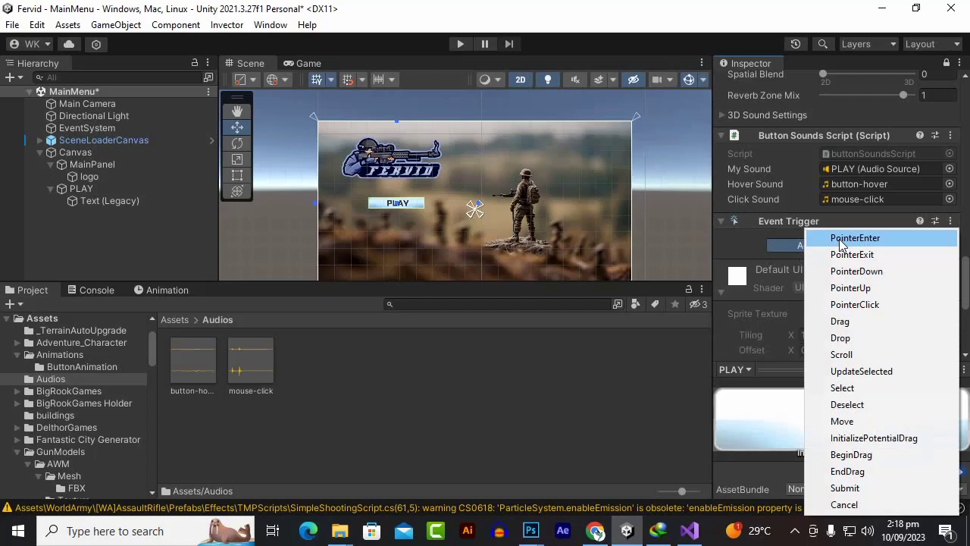
{"action": "left_click", "coordinate": [840, 240]}
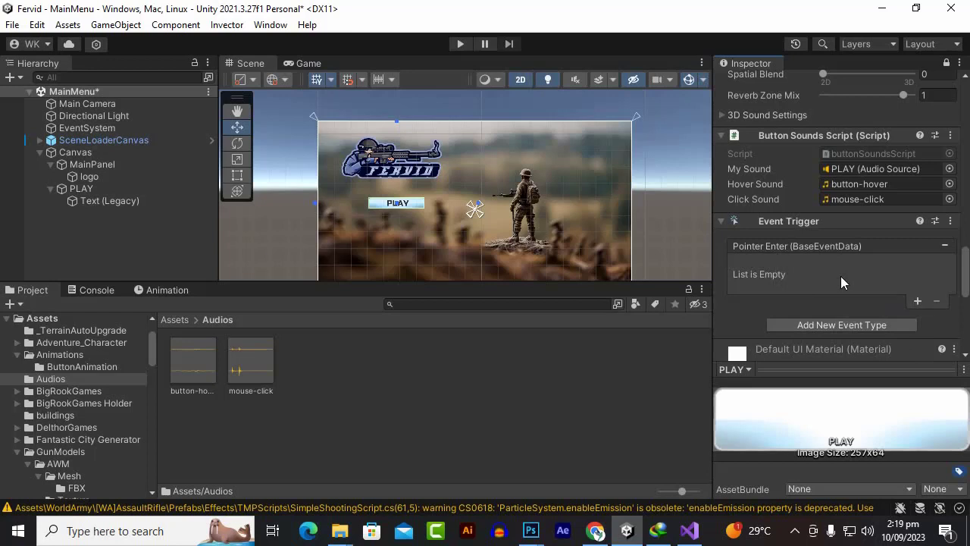
{"action": "left_click", "coordinate": [794, 325]}
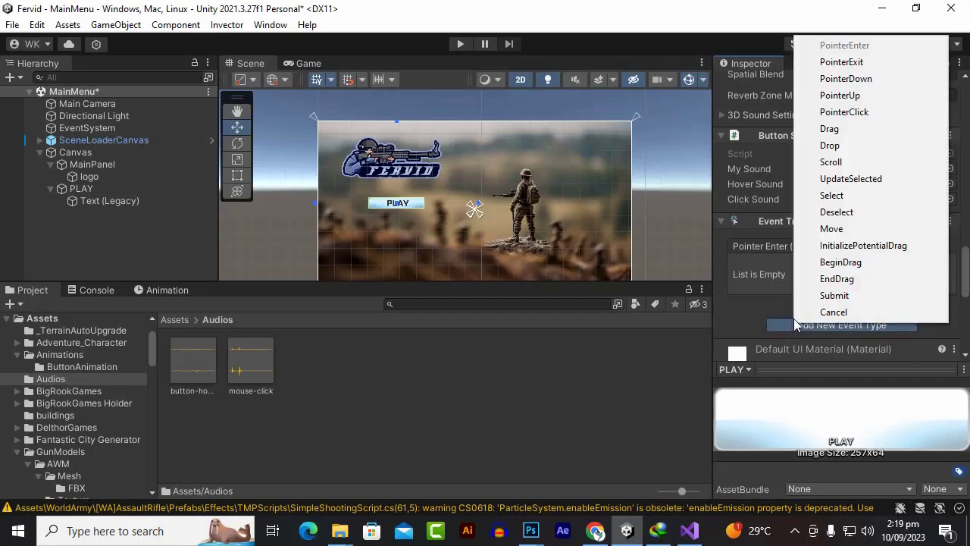
{"action": "left_click", "coordinate": [846, 79]}
Step: Add one callback entry to each of the Pointer Enter and Pointer Down events and assign the PLAY object to both
{"action": "scroll", "coordinate": [795, 258], "scroll_direction": "down", "scroll_amount": 3}
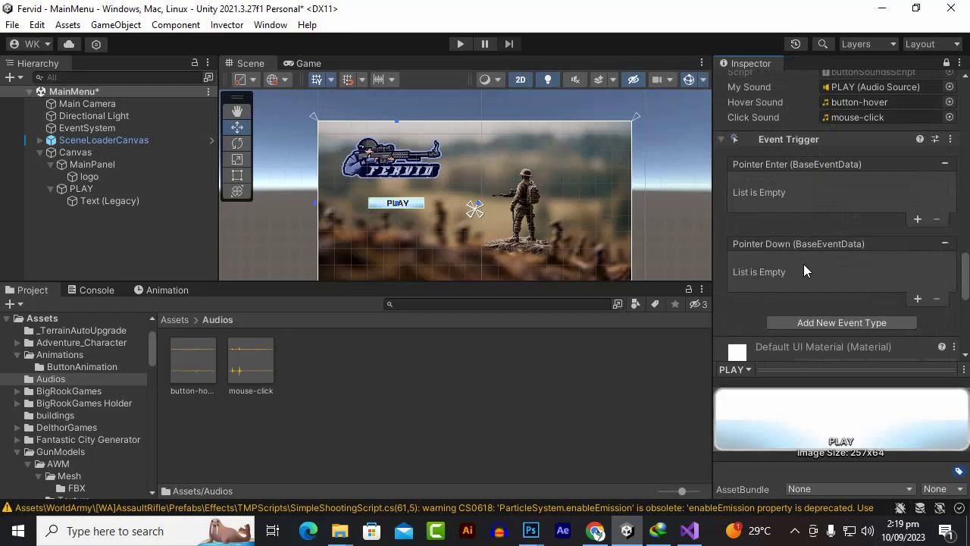
{"action": "left_click", "coordinate": [917, 219]}
{"action": "left_click", "coordinate": [917, 301]}
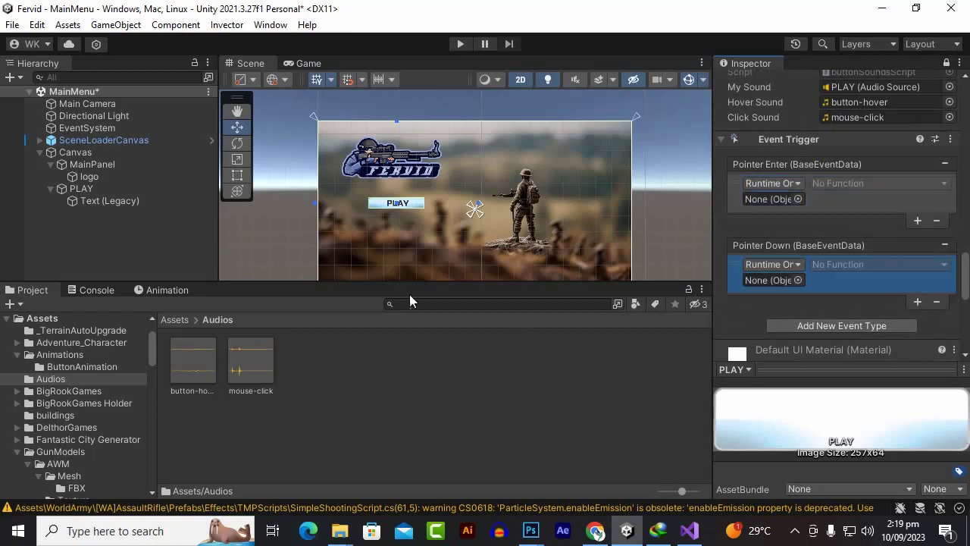
{"action": "left_click_drag", "start_coordinate": [82, 203], "coordinate": [777, 200]}
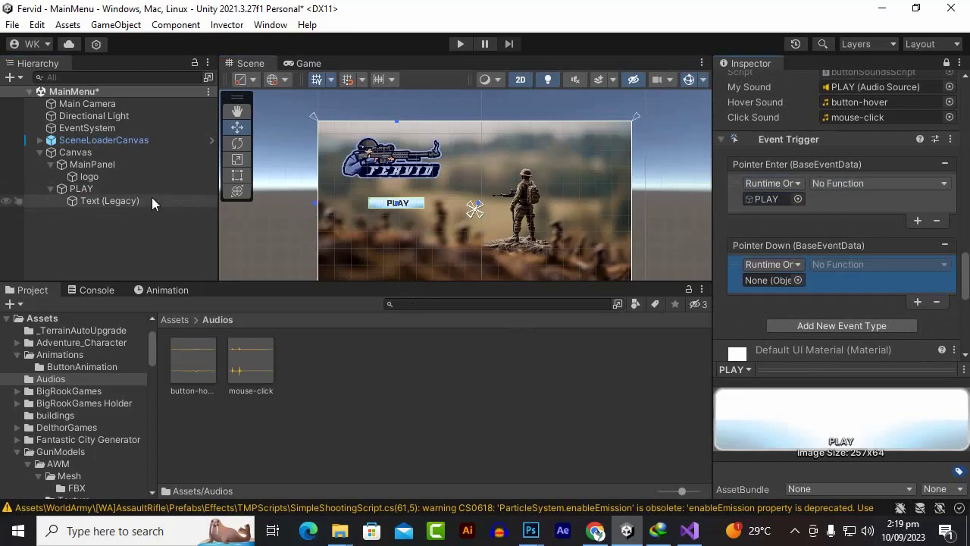
{"action": "left_click_drag", "start_coordinate": [81, 188], "coordinate": [778, 279]}
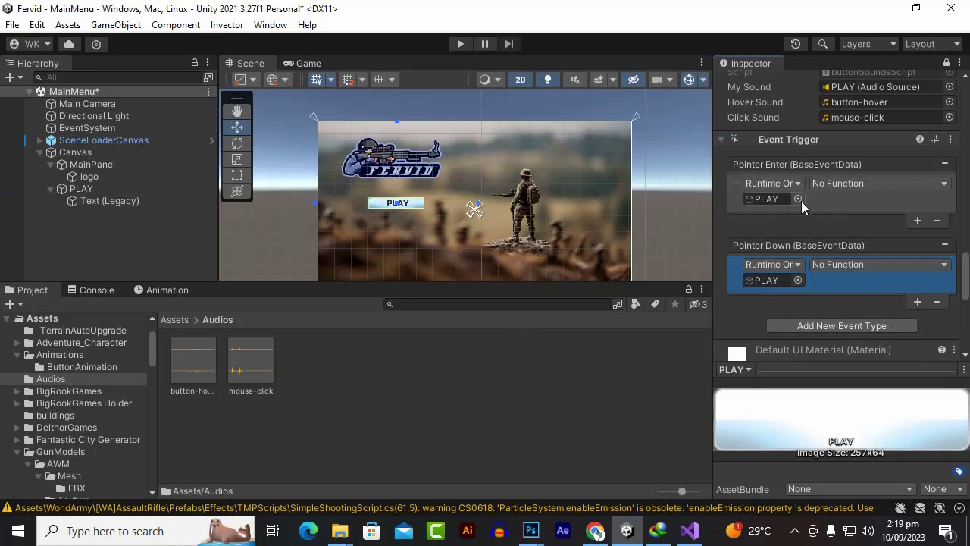
Step: Set the Pointer Enter callback to the ClickSound() function of buttonSoundsScript
{"action": "left_click", "coordinate": [844, 184]}
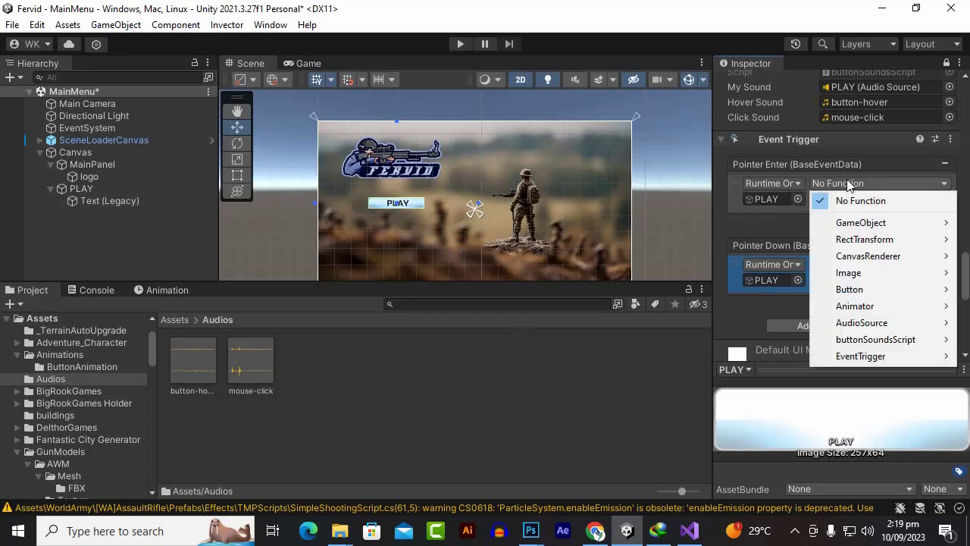
{"action": "mouse_move", "coordinate": [849, 241]}
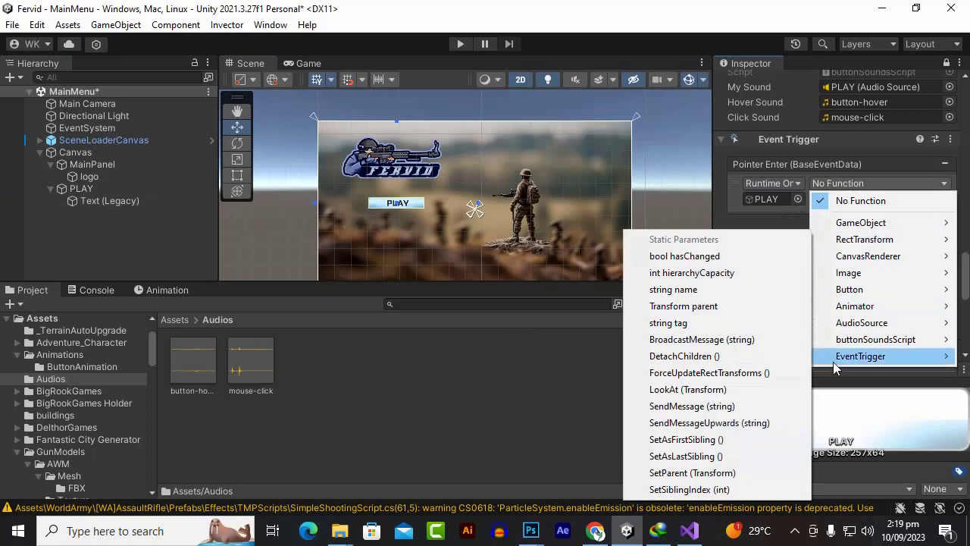
{"action": "mouse_move", "coordinate": [850, 346]}
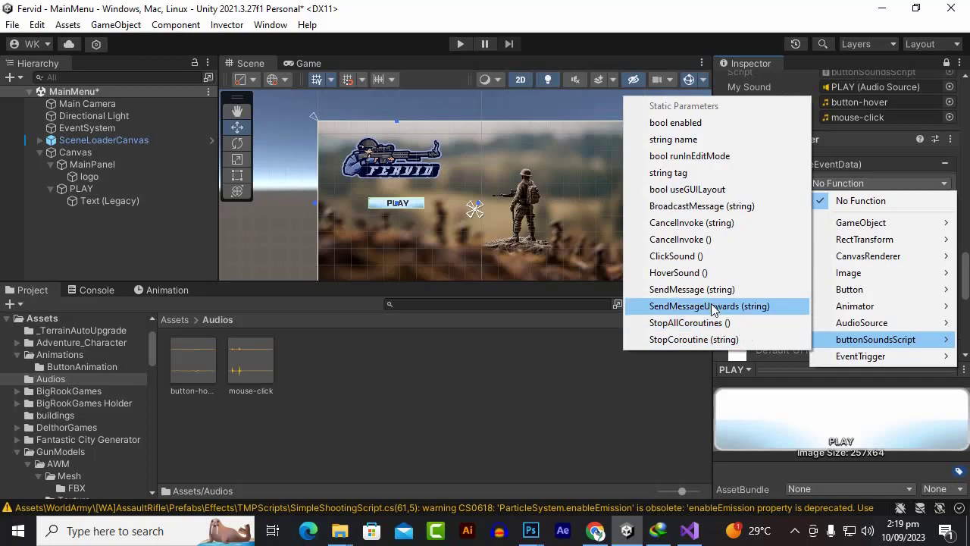
{"action": "left_click", "coordinate": [689, 256]}
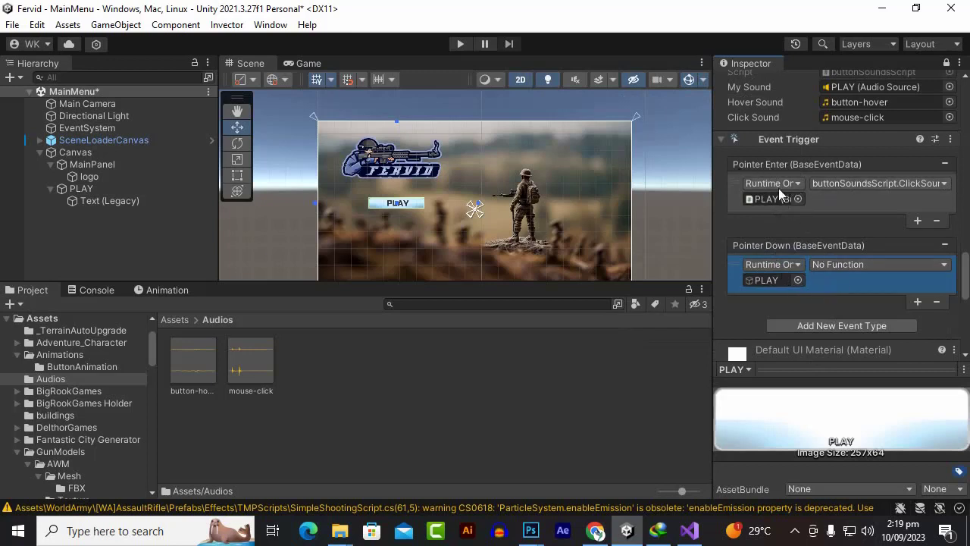
Step: Set the Pointer Enter callback to buttonSoundsScript's HoverSound() and the Pointer Down callback to ClickSound(), and save the scene
{"action": "left_click", "coordinate": [845, 184]}
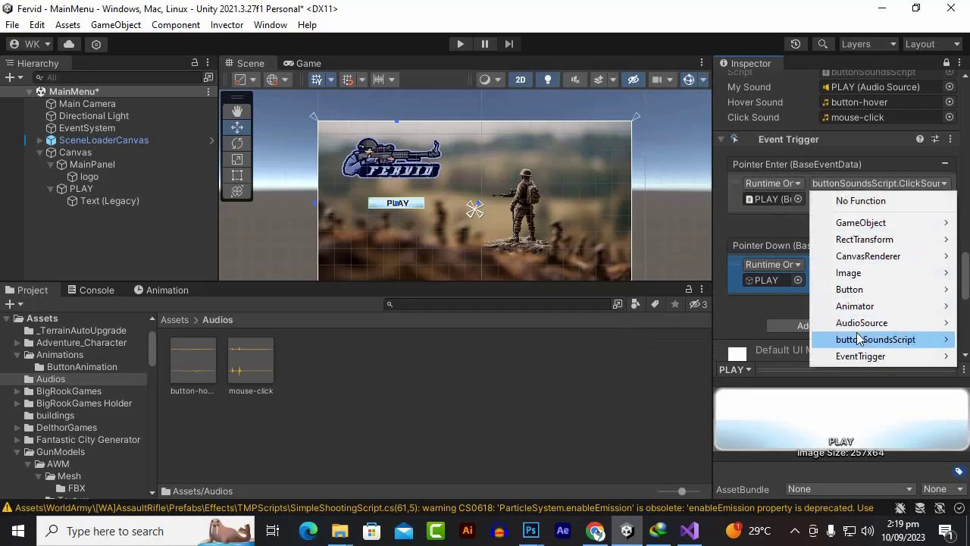
{"action": "mouse_move", "coordinate": [864, 339]}
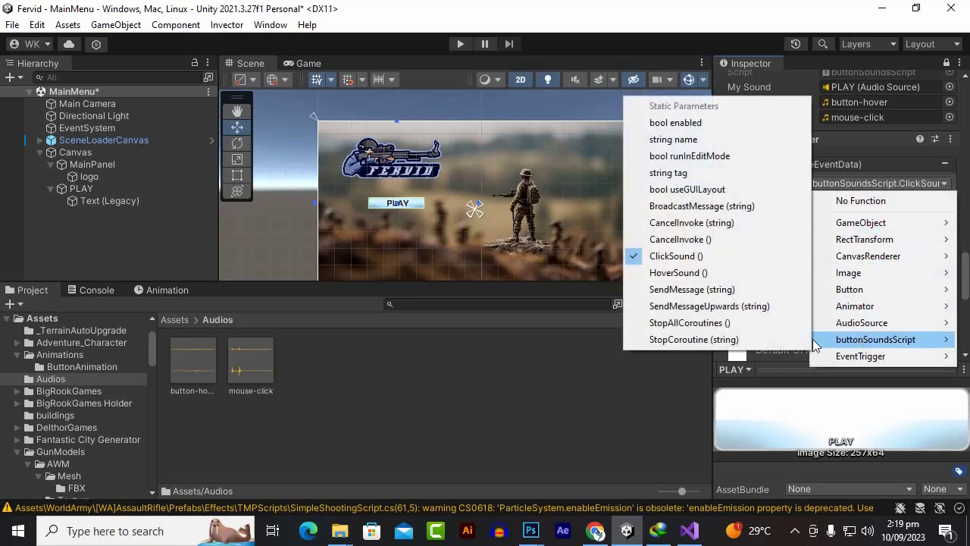
{"action": "left_click", "coordinate": [706, 274]}
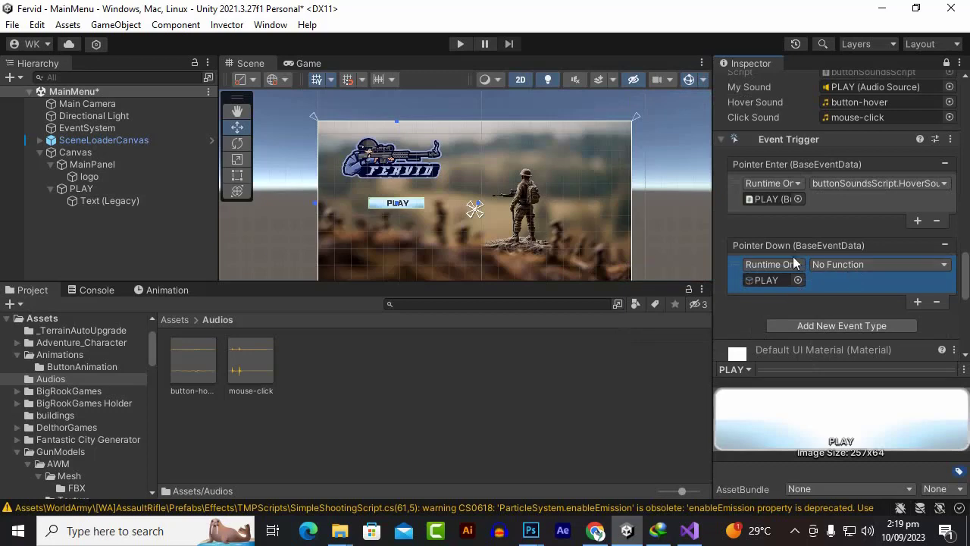
{"action": "left_click", "coordinate": [861, 265]}
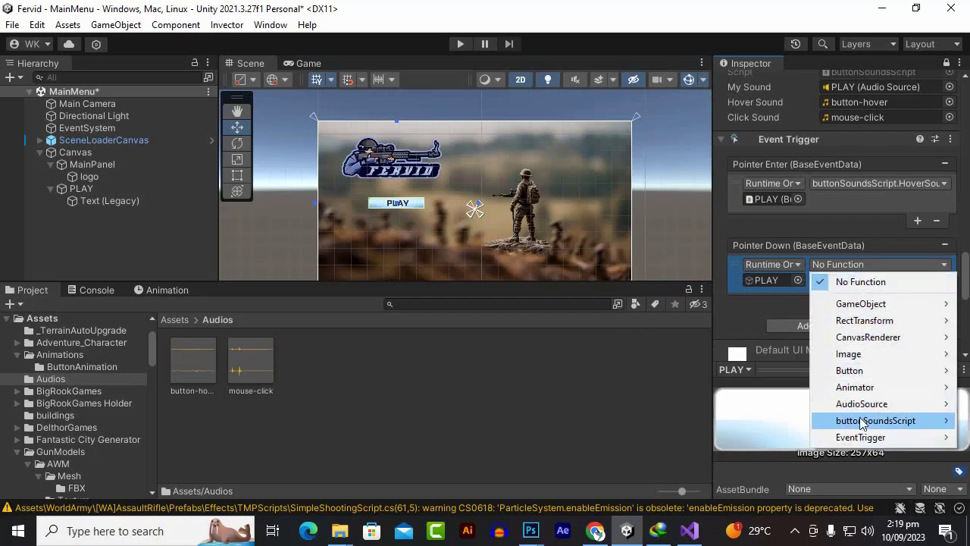
{"action": "mouse_move", "coordinate": [868, 425]}
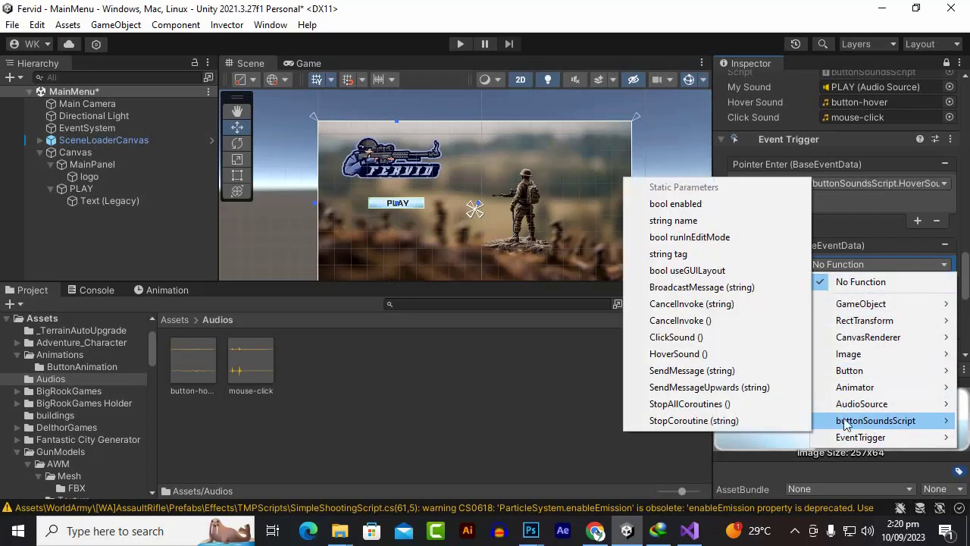
{"action": "left_click", "coordinate": [722, 340]}
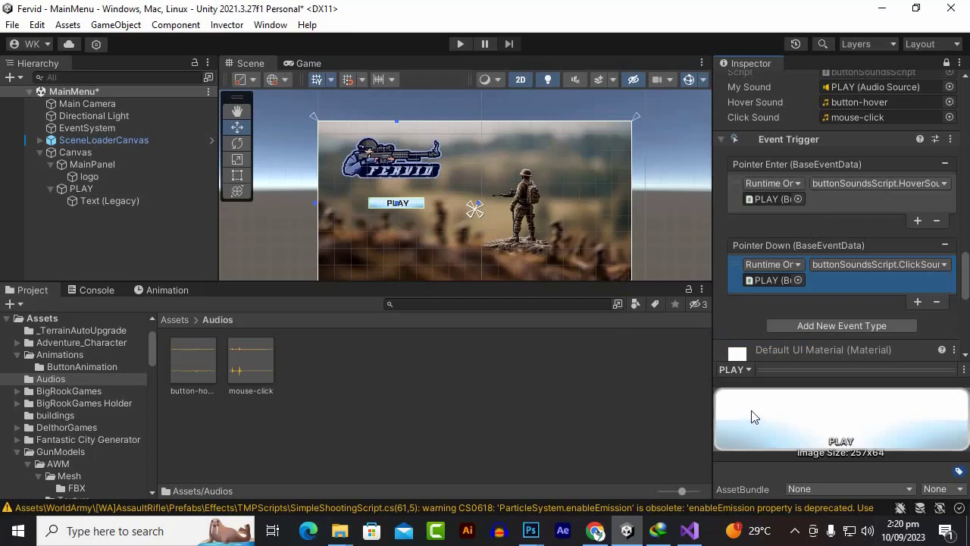
{"action": "key", "text": "ctrl+s"}
Step: Run the game with a taller Game view to test the PLAY button's hover and click sounds, and stop it
{"action": "left_click", "coordinate": [460, 44]}
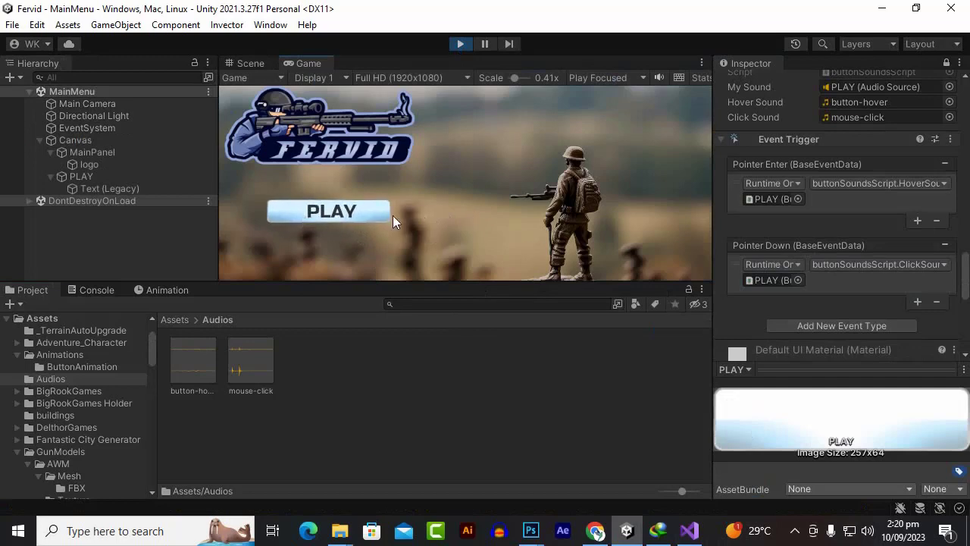
{"action": "left_click", "coordinate": [341, 218]}
{"action": "left_click", "coordinate": [341, 212]}
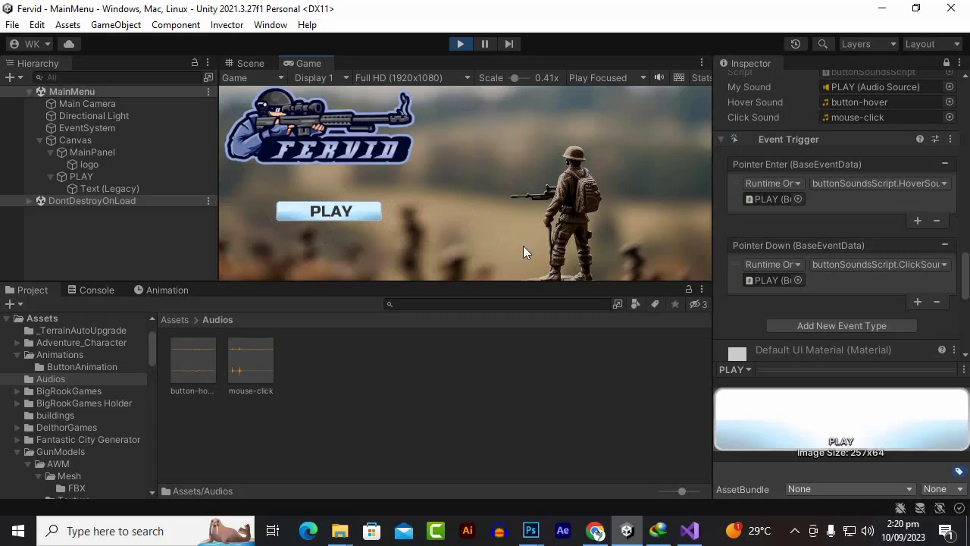
{"action": "left_click_drag", "start_coordinate": [475, 282], "coordinate": [474, 323]}
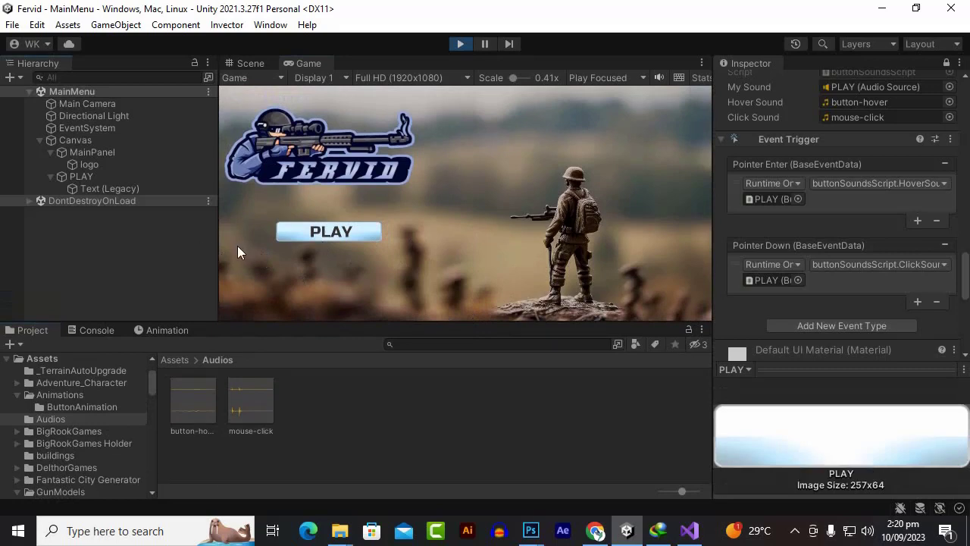
{"action": "left_click", "coordinate": [461, 44]}
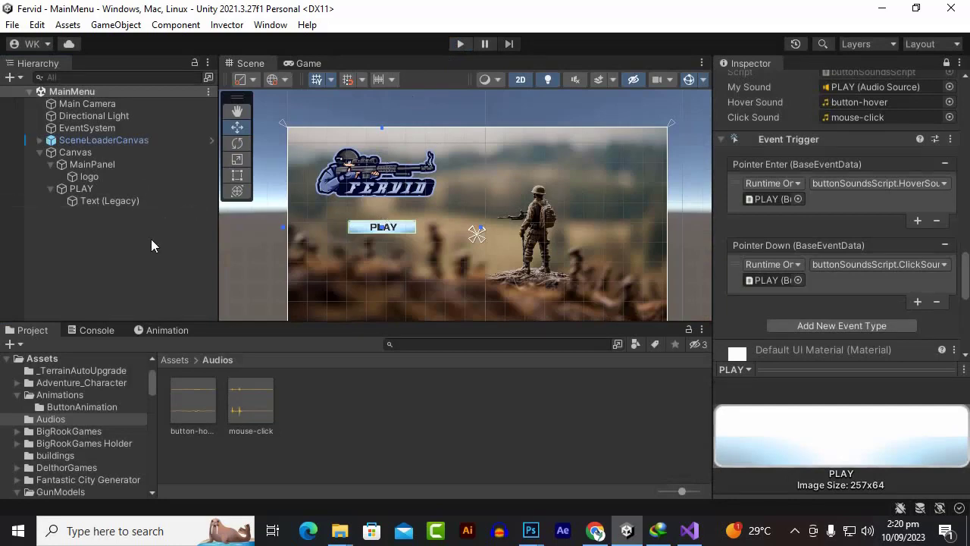
Step: Add a Bl_Button Scene Load component to PLAY, set its Scene Name to Level01, and save the scene
{"action": "scroll", "coordinate": [774, 226], "scroll_direction": "down", "scroll_amount": 8}
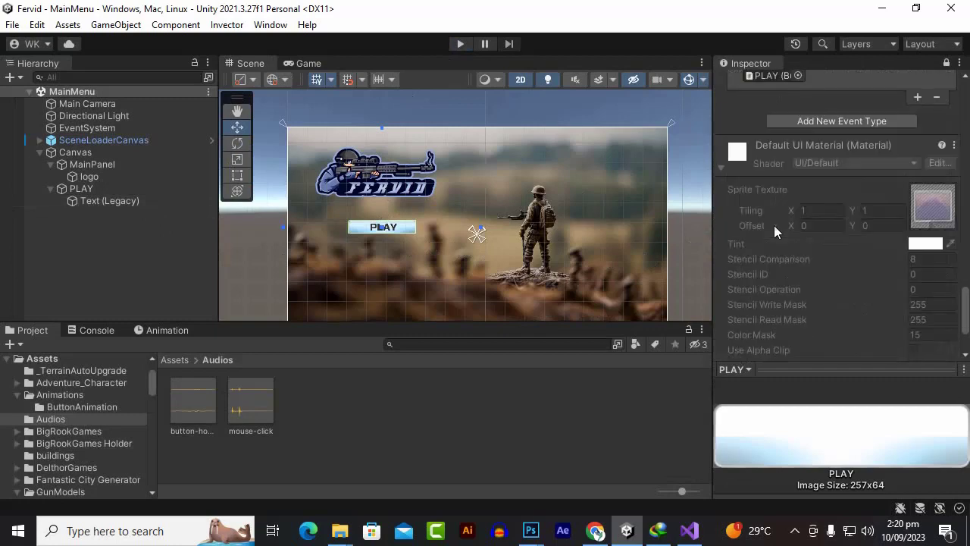
{"action": "left_click", "coordinate": [812, 343]}
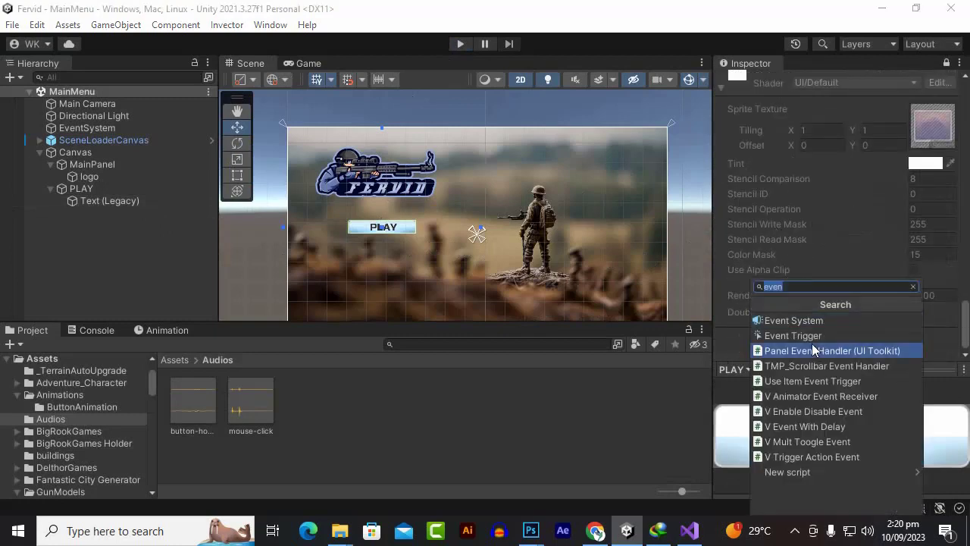
{"action": "type", "text": "bl"}
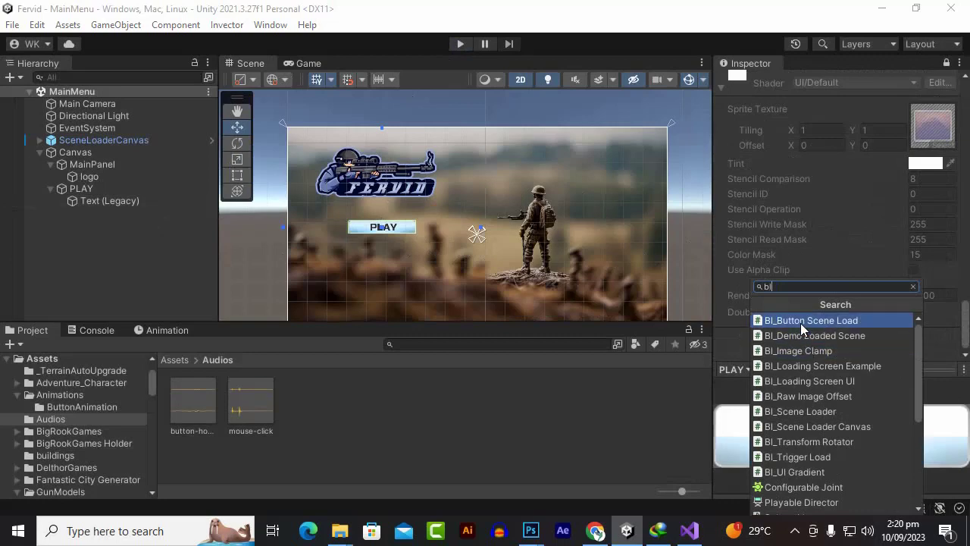
{"action": "left_click", "coordinate": [798, 322]}
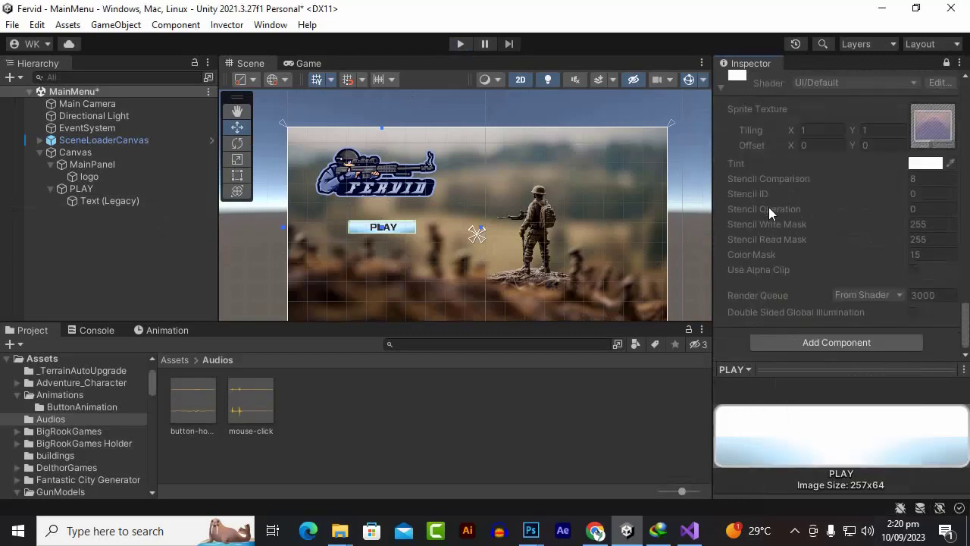
{"action": "left_click", "coordinate": [858, 241]}
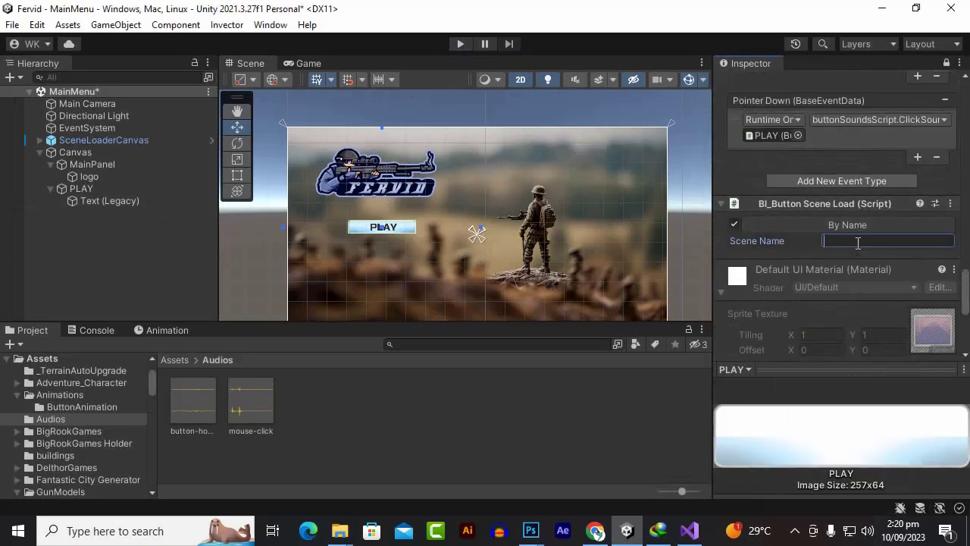
{"action": "type", "text": "Level01"}
{"action": "key", "text": "ctrl+s"}
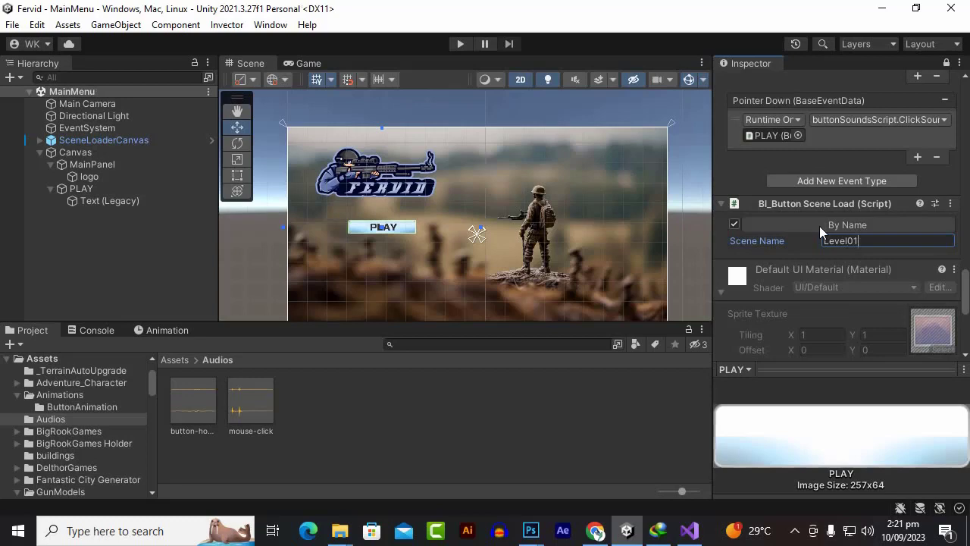
Step: Run the game, test loading the level with the PLAY button, and stop it
{"action": "left_click", "coordinate": [455, 44]}
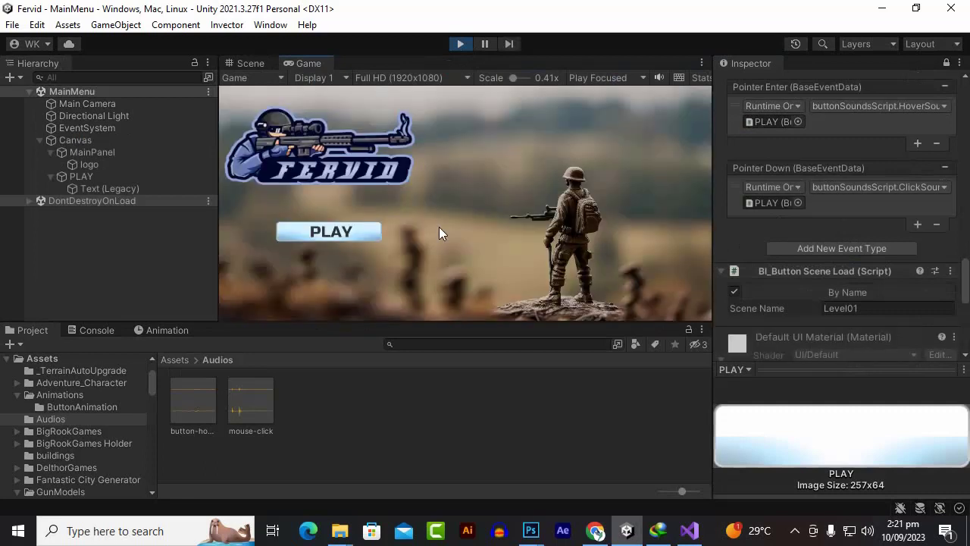
{"action": "left_click", "coordinate": [351, 234]}
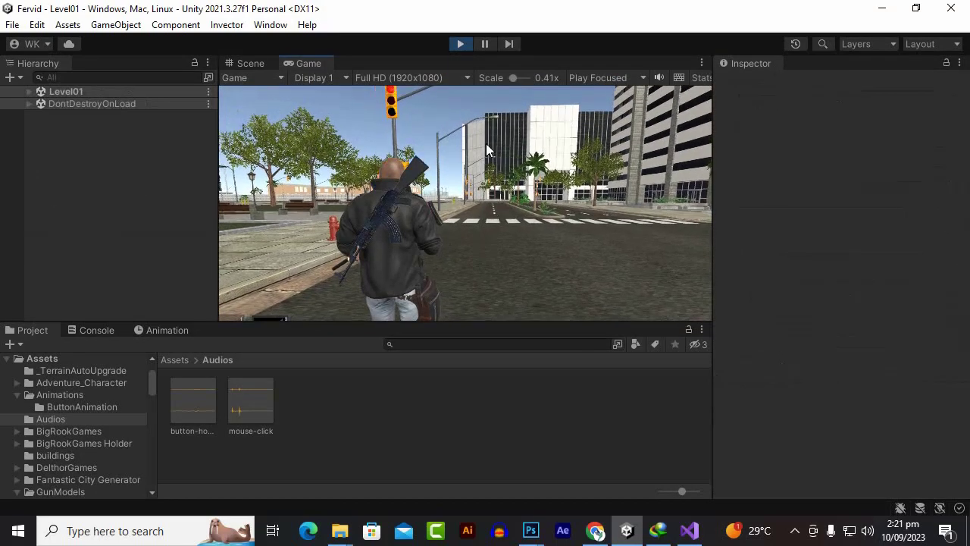
{"action": "left_click", "coordinate": [460, 44]}
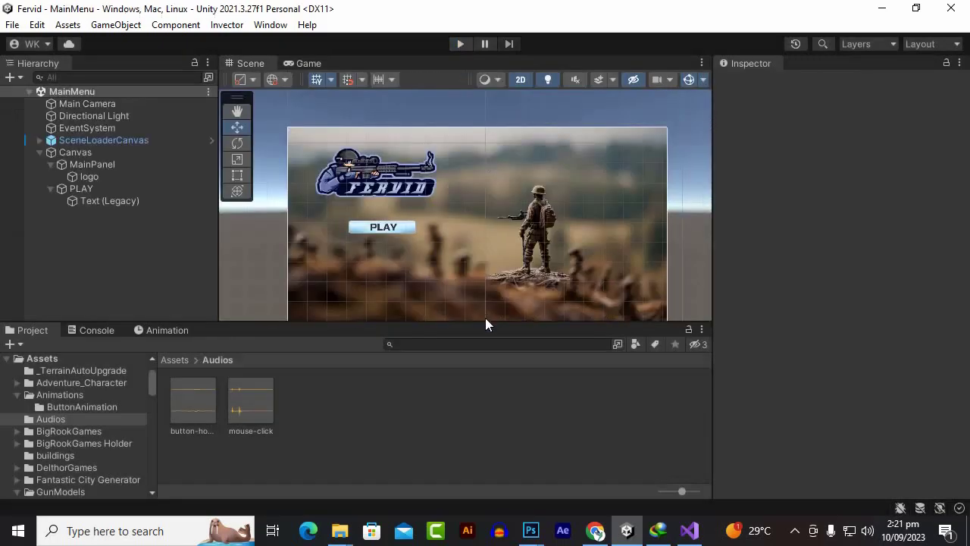
Step: Duplicate the PLAY button and place the copy directly below the original at about Pos Y -94
{"action": "left_click_drag", "start_coordinate": [486, 324], "coordinate": [485, 370]}
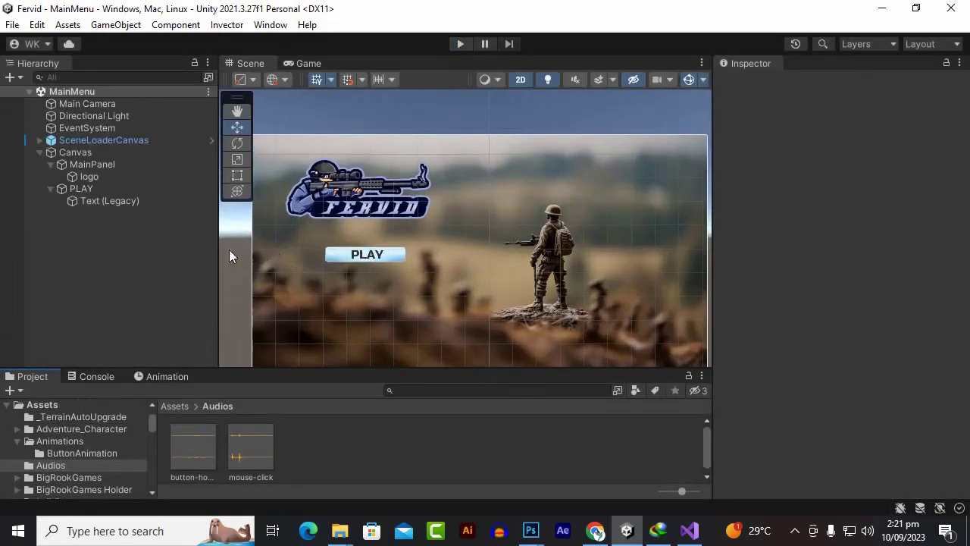
{"action": "left_click", "coordinate": [98, 188]}
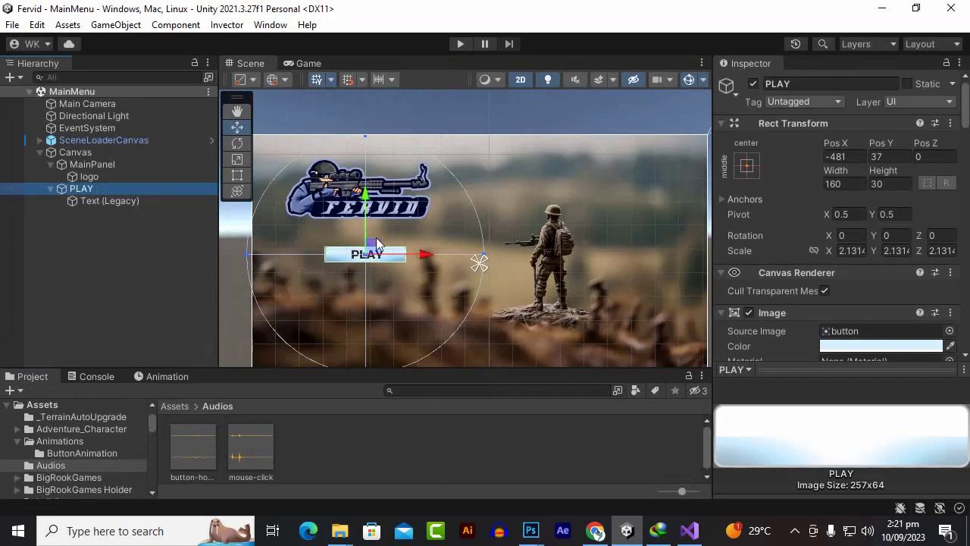
{"action": "key", "text": "ctrl+d"}
{"action": "left_click_drag", "start_coordinate": [365, 203], "coordinate": [369, 227]}
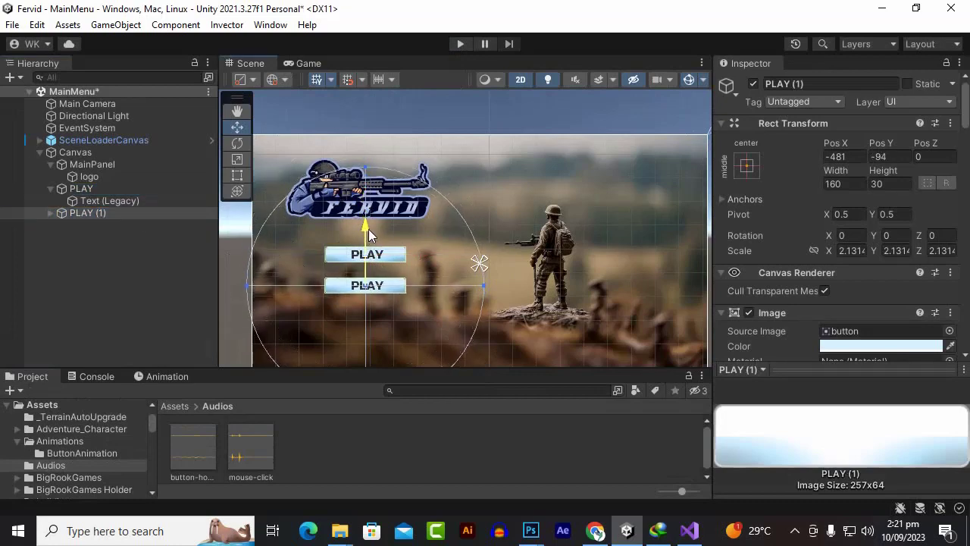
Step: Rename the duplicated PLAY button object as About
{"action": "right_click", "coordinate": [124, 213]}
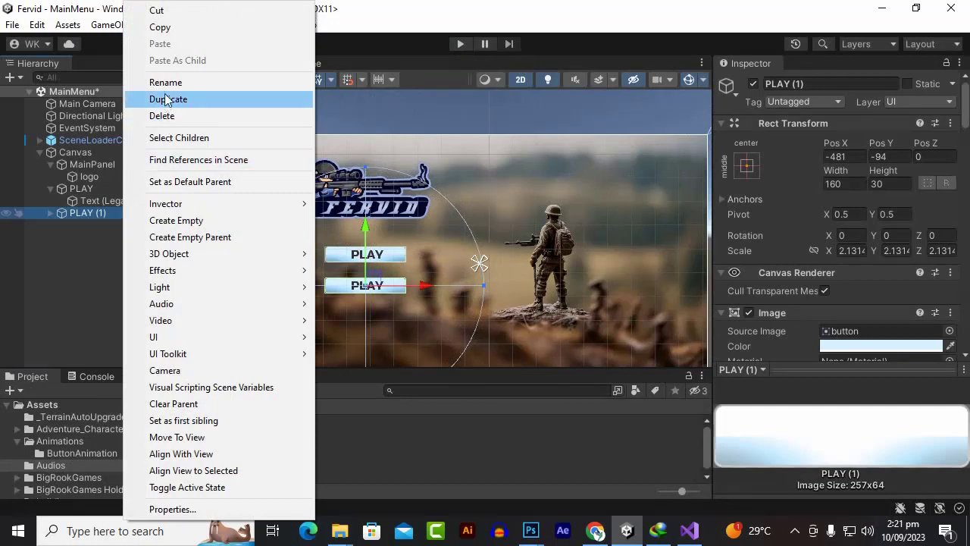
{"action": "left_click", "coordinate": [165, 82]}
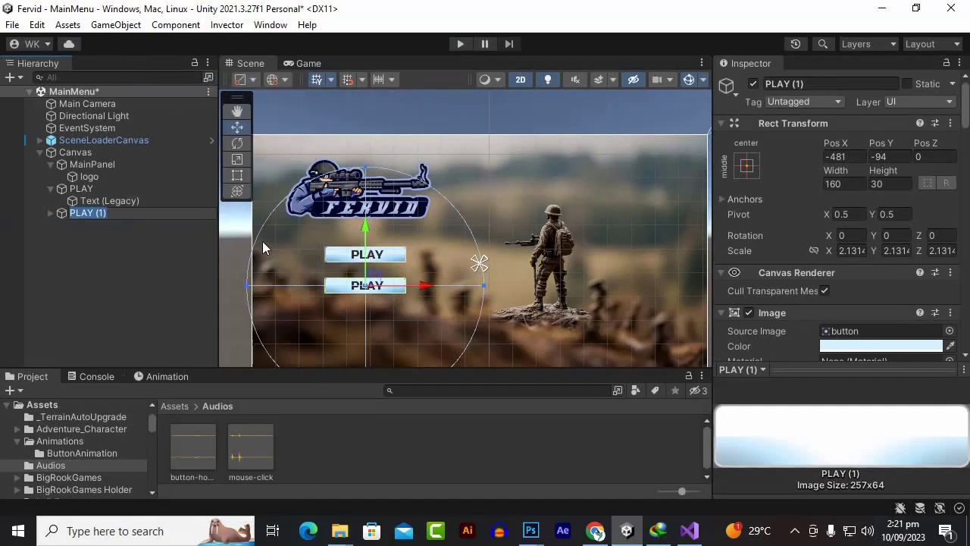
{"action": "type", "text": "About"}
{"action": "key", "text": "Return"}
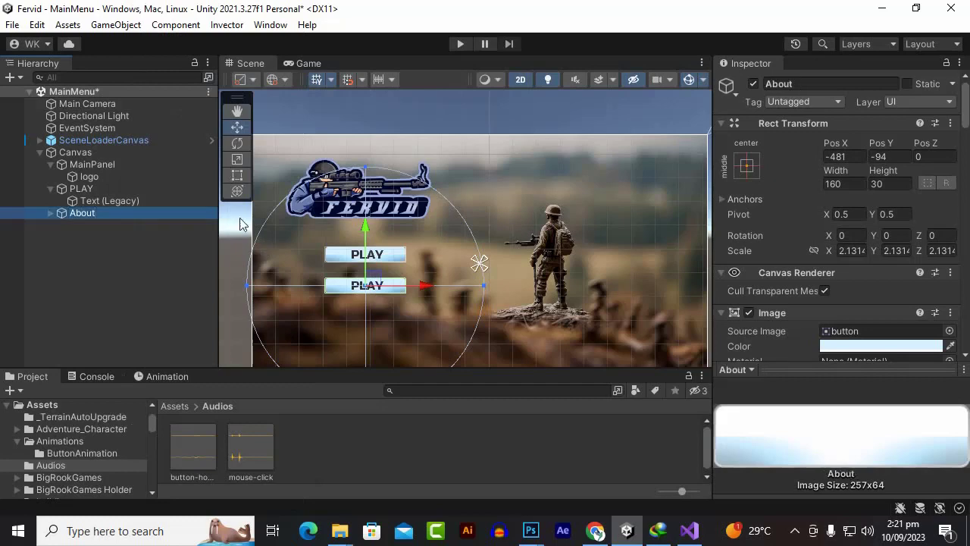
Step: Change the label text of the About button to ABOUT
{"action": "left_click", "coordinate": [50, 213]}
{"action": "left_click", "coordinate": [106, 226]}
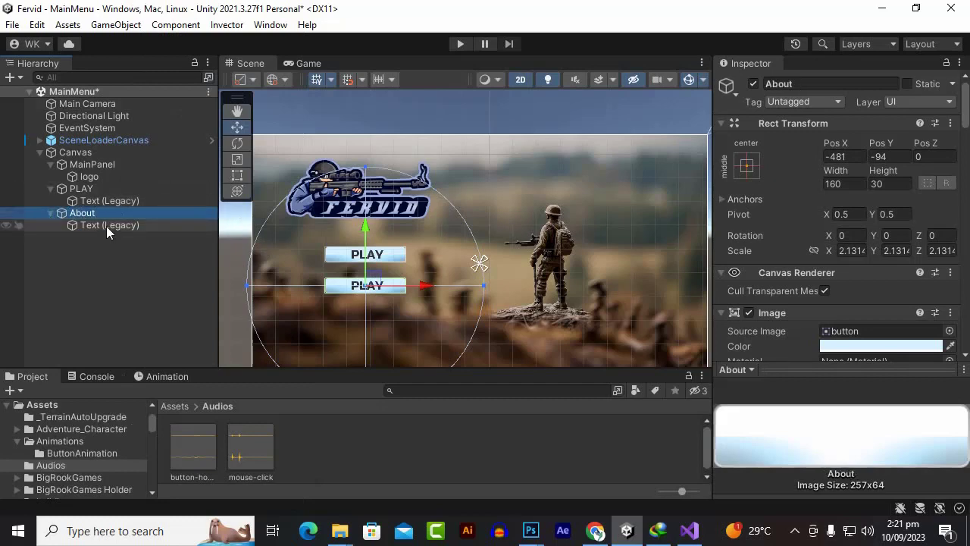
{"action": "scroll", "coordinate": [814, 263], "scroll_direction": "down", "scroll_amount": 3}
{"action": "left_click", "coordinate": [792, 276]}
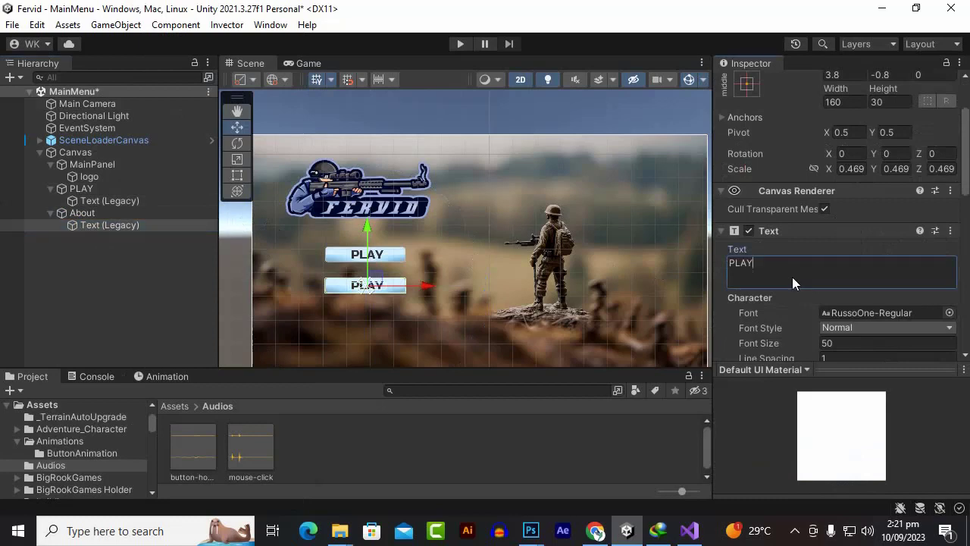
{"action": "type", "text": "Abo"}
{"action": "key", "text": "BackSpace"}
{"action": "key", "text": "BackSpace"}
{"action": "type", "text": "b"}
{"action": "key", "text": "BackSpace"}
{"action": "type", "text": "BOUT"}
Step: Duplicate the About button, place the copy below it at about Pos Y -219, and rename it QUIT
{"action": "left_click", "coordinate": [112, 215]}
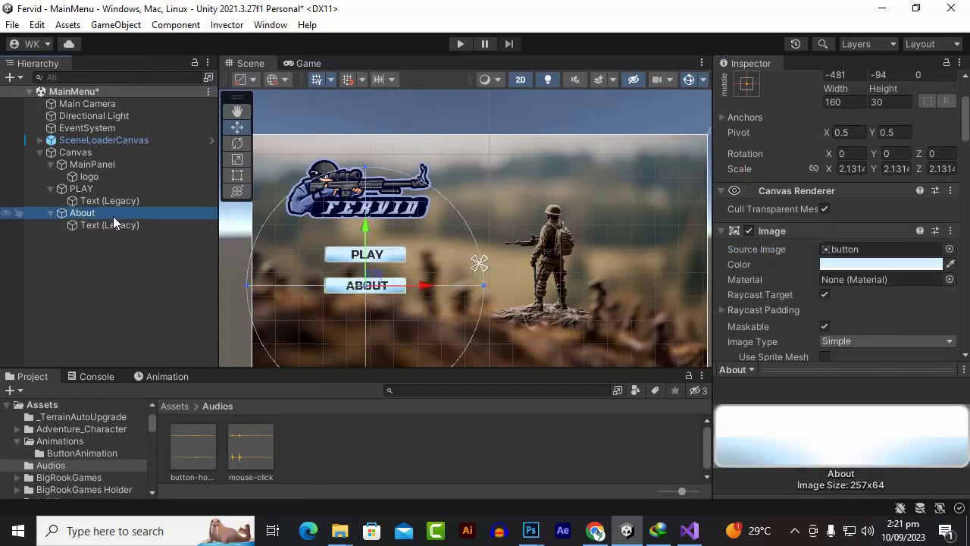
{"action": "key", "text": "ctrl+d"}
{"action": "left_click_drag", "start_coordinate": [367, 236], "coordinate": [368, 265]}
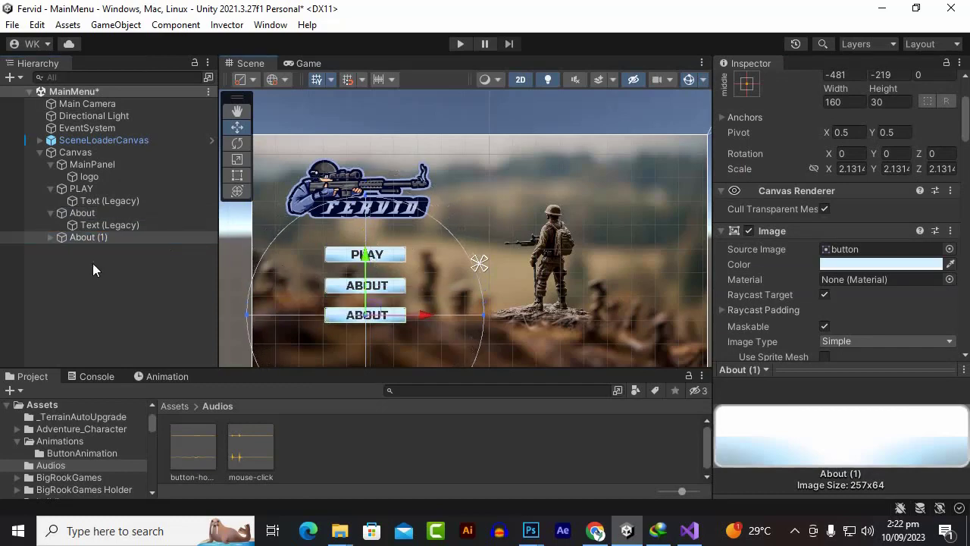
{"action": "right_click", "coordinate": [96, 238]}
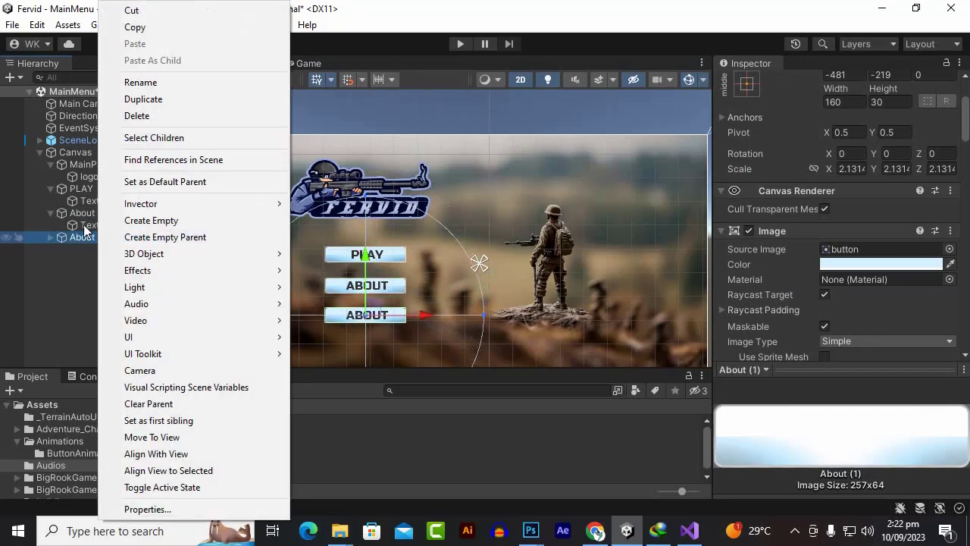
{"action": "left_click", "coordinate": [140, 82]}
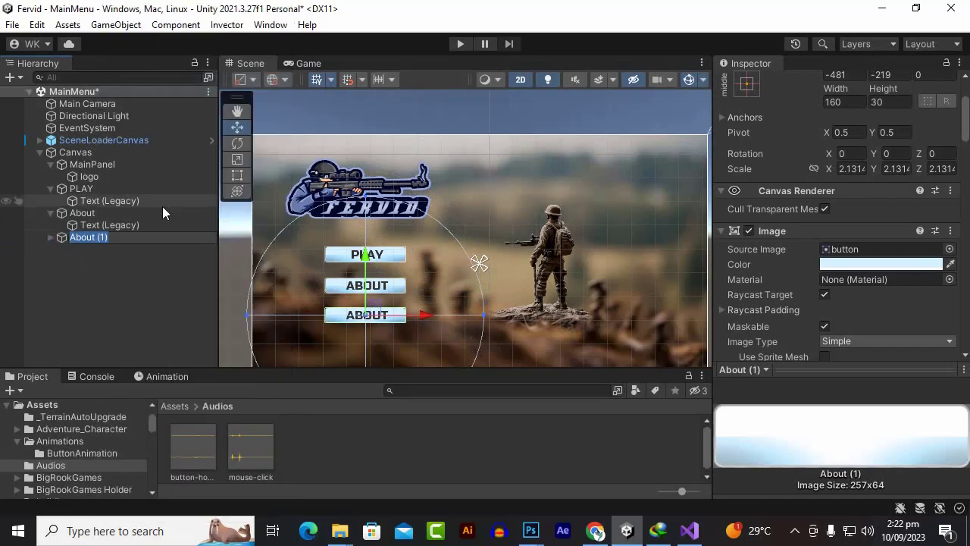
{"action": "type", "text": "QUIT"}
{"action": "key", "text": "Return"}
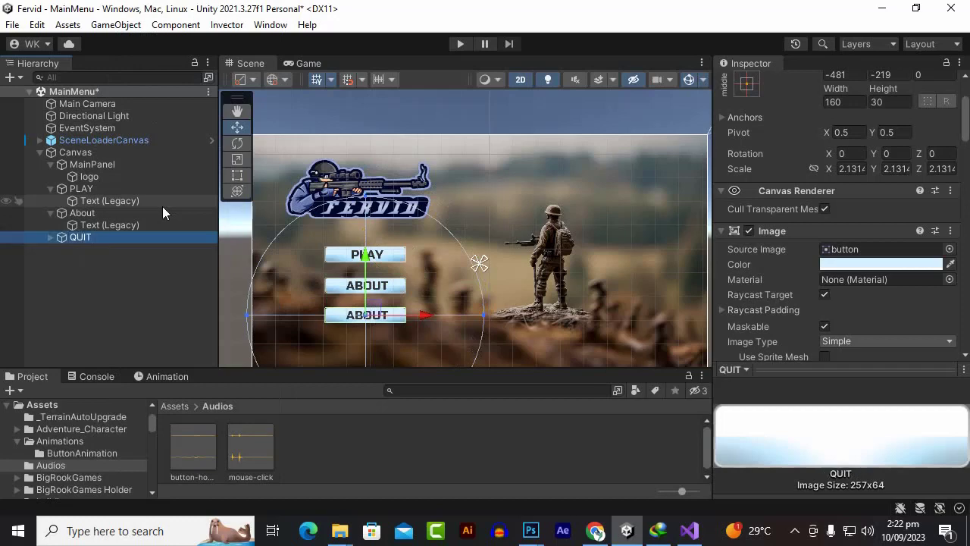
Step: Change the label text of the QUIT button to QUIT
{"action": "left_click", "coordinate": [52, 237]}
{"action": "left_click", "coordinate": [85, 250]}
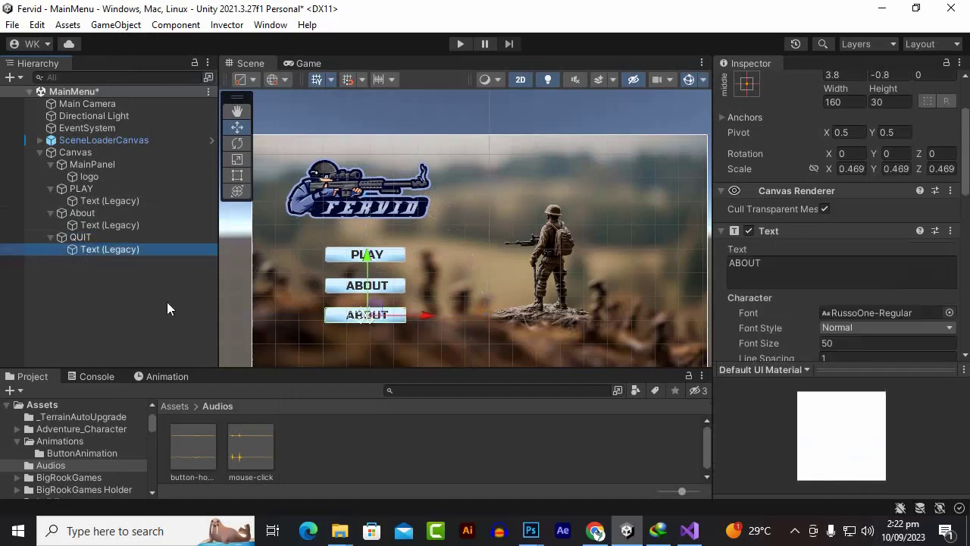
{"action": "left_click", "coordinate": [801, 276]}
{"action": "type", "text": "QUTI"}
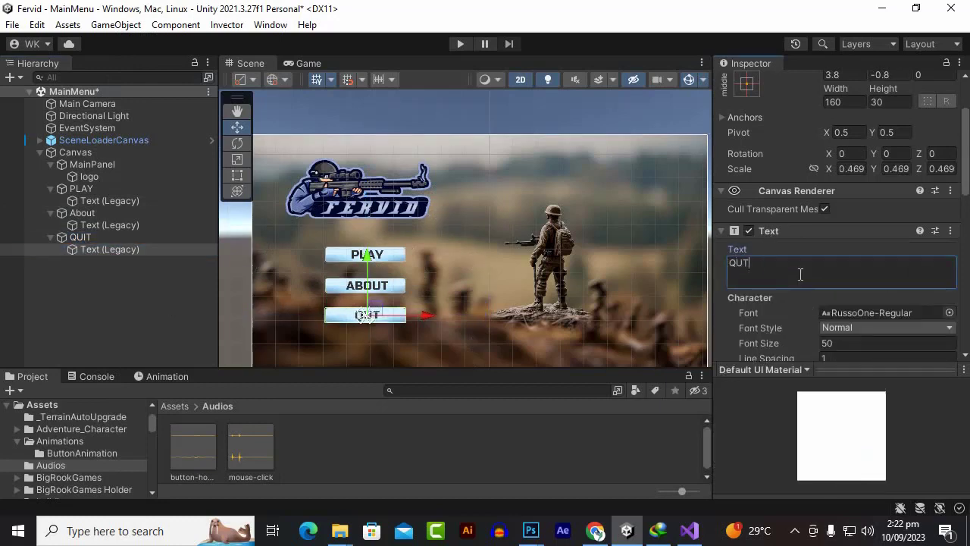
{"action": "key", "text": "BackSpace"}
{"action": "key", "text": "BackSpace"}
{"action": "type", "text": "IT"}
Step: Tighten the button spacing by moving About slightly up and QUIT up to about Pos Y -184
{"action": "left_click", "coordinate": [83, 237]}
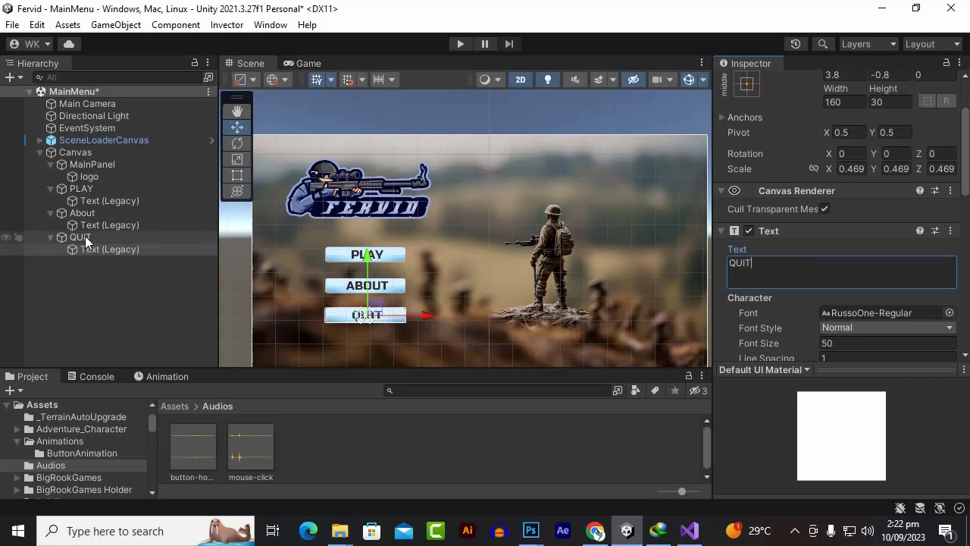
{"action": "left_click_drag", "start_coordinate": [367, 262], "coordinate": [363, 223]}
{"action": "left_click", "coordinate": [82, 213]}
{"action": "left_click", "coordinate": [107, 237]}
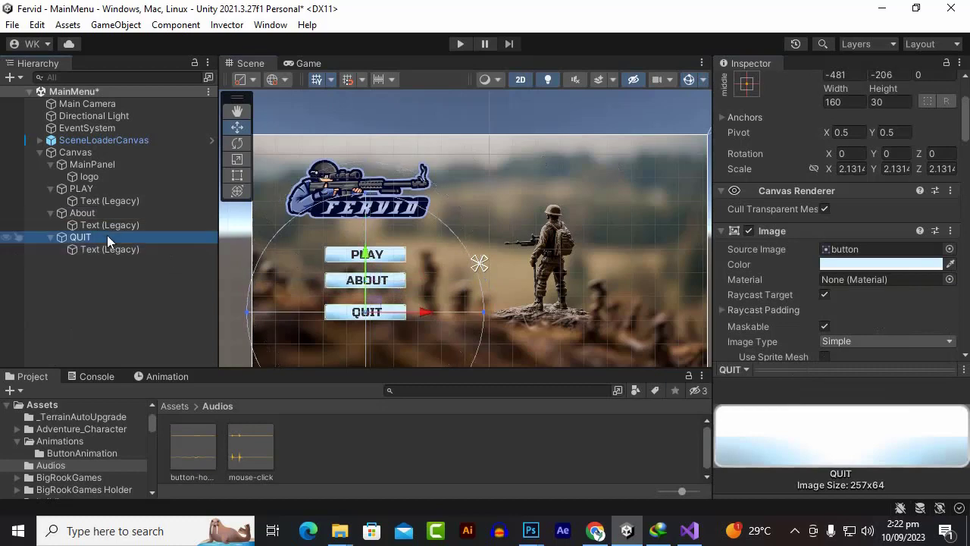
{"action": "left_click_drag", "start_coordinate": [365, 261], "coordinate": [366, 254]}
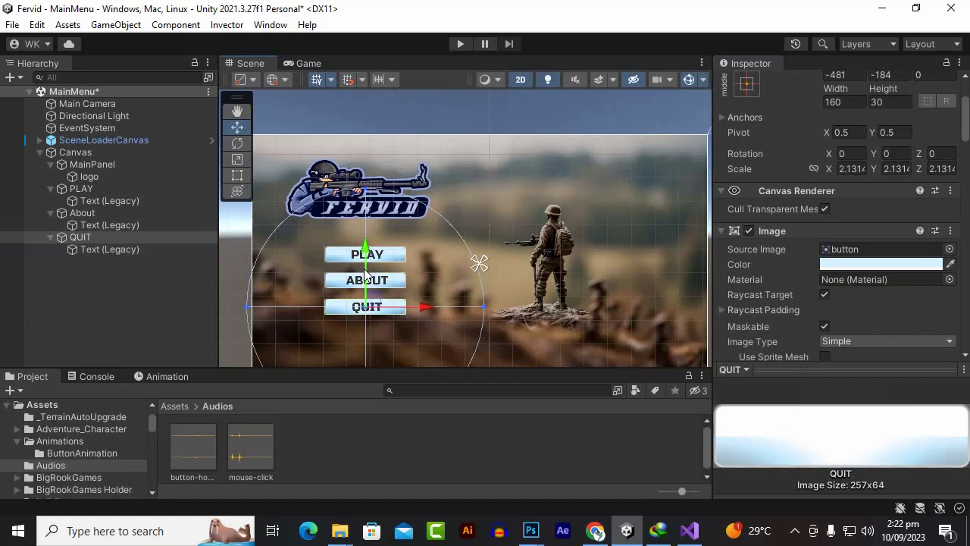
Step: Save the scene and run the game to check the three menu buttons, and stop it
{"action": "key", "text": "ctrl+s"}
{"action": "left_click", "coordinate": [461, 44]}
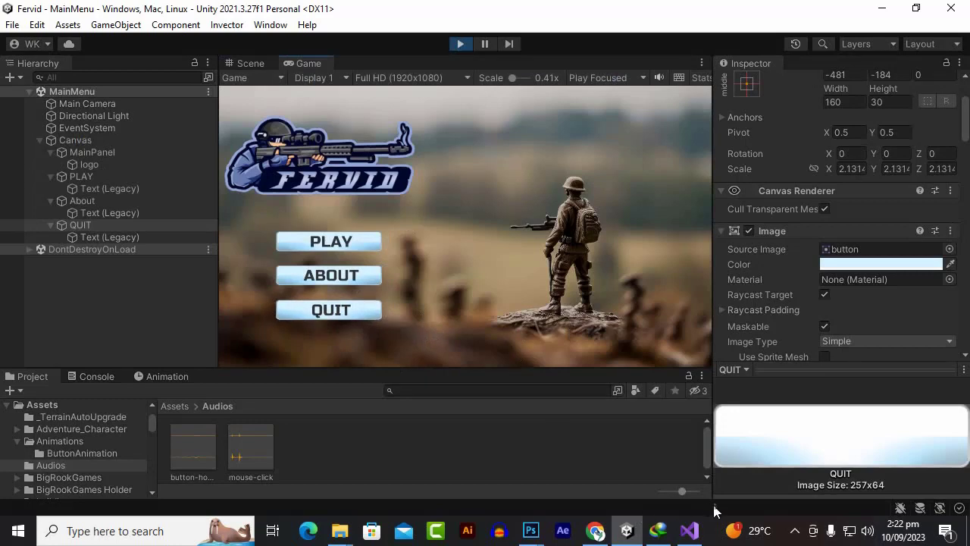
{"action": "left_click", "coordinate": [794, 534]}
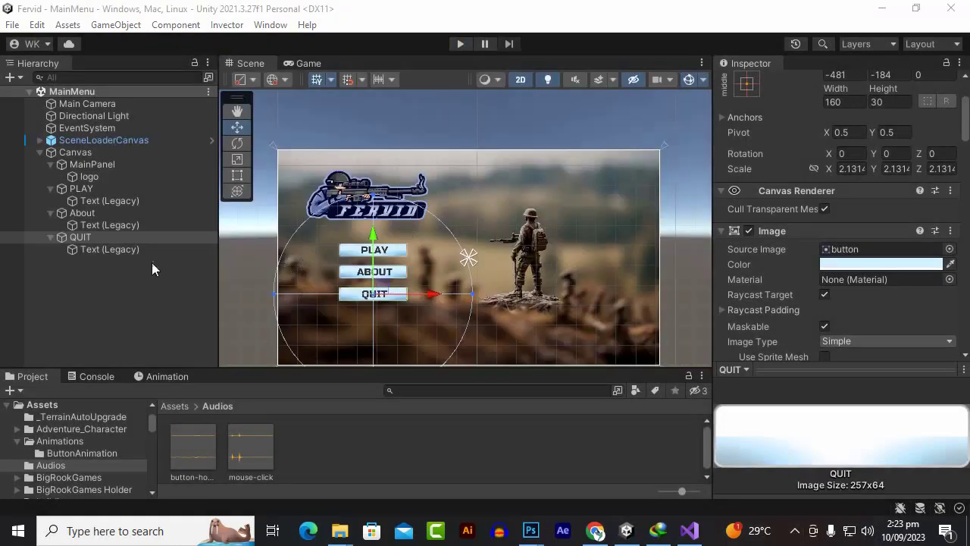
{"action": "left_click", "coordinate": [131, 292]}
Step: Move the PLAY, About and QUIT buttons into MainPanel as its children
{"action": "left_click", "coordinate": [96, 161]}
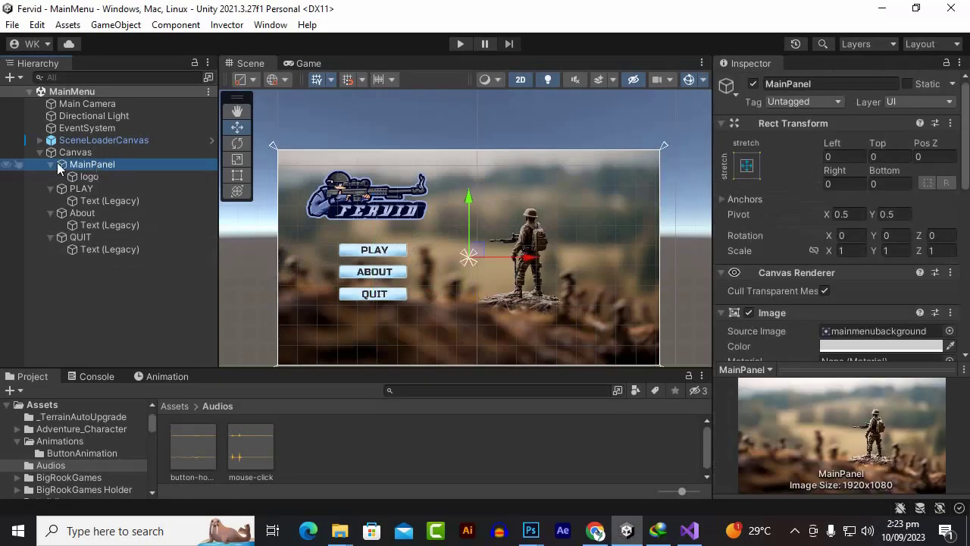
{"action": "left_click", "coordinate": [50, 164]}
{"action": "left_click", "coordinate": [85, 177]}
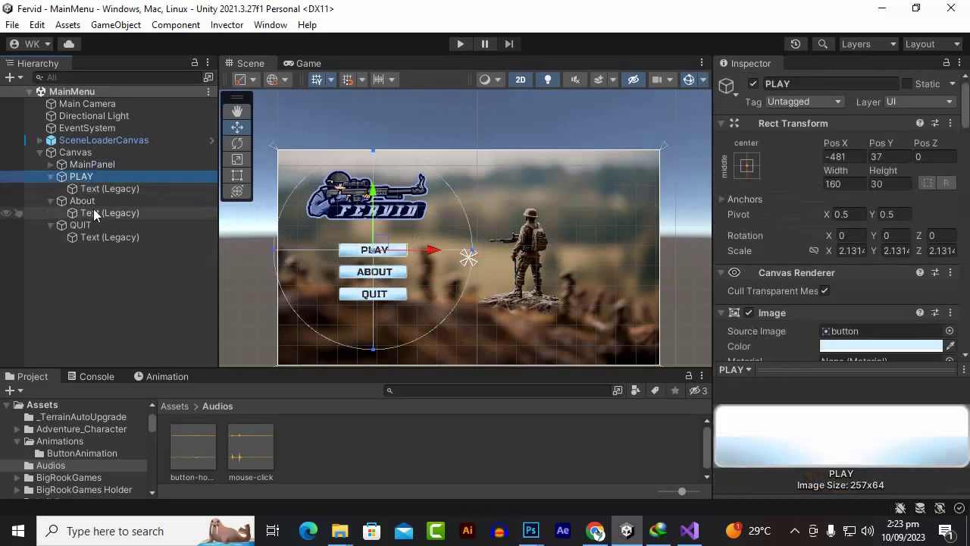
{"action": "left_click", "coordinate": [84, 201], "text": "ctrl"}
{"action": "left_click", "coordinate": [83, 225], "text": "ctrl"}
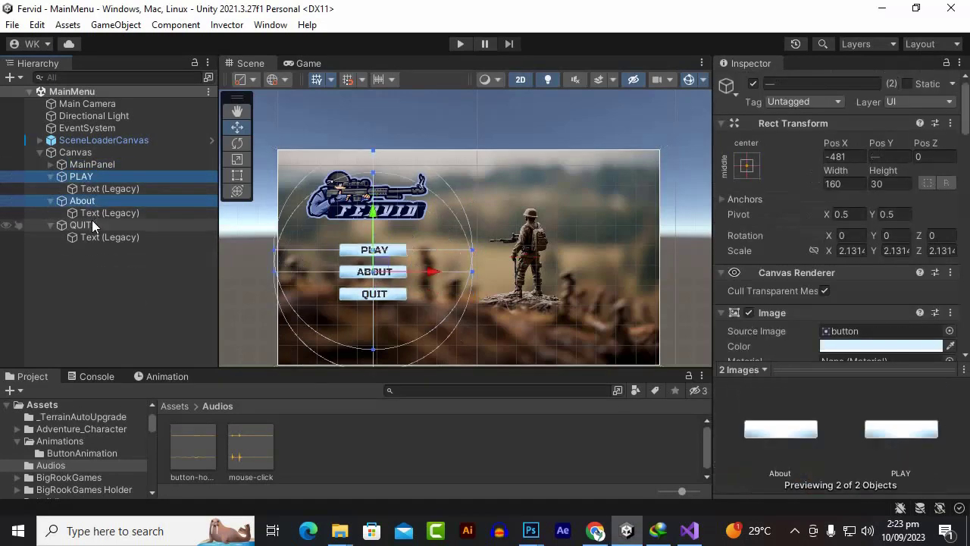
{"action": "left_click_drag", "start_coordinate": [86, 177], "coordinate": [91, 165]}
{"action": "left_click", "coordinate": [85, 164]}
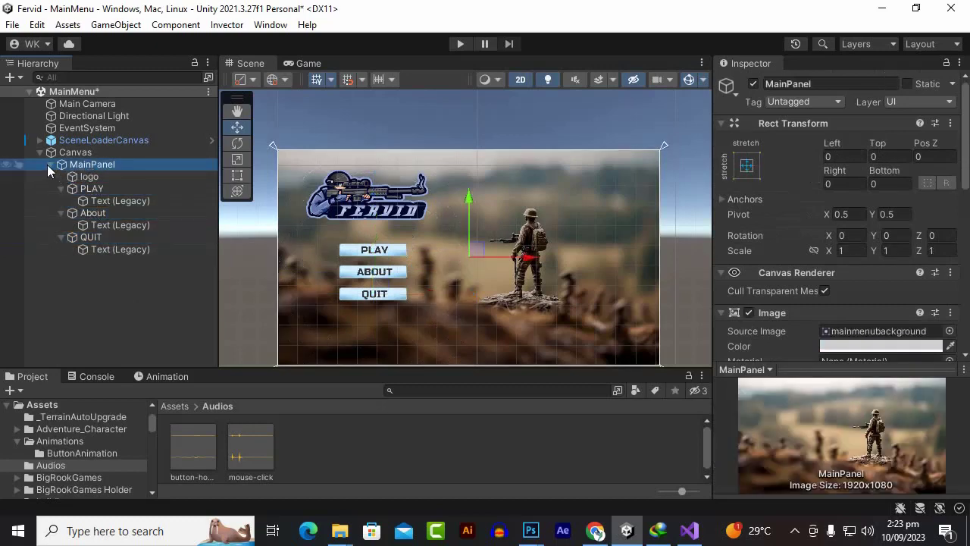
{"action": "left_click", "coordinate": [49, 165]}
Step: Duplicate MainPanel and rename the copy as AboutPanel
{"action": "left_click", "coordinate": [97, 190]}
{"action": "left_click", "coordinate": [96, 166]}
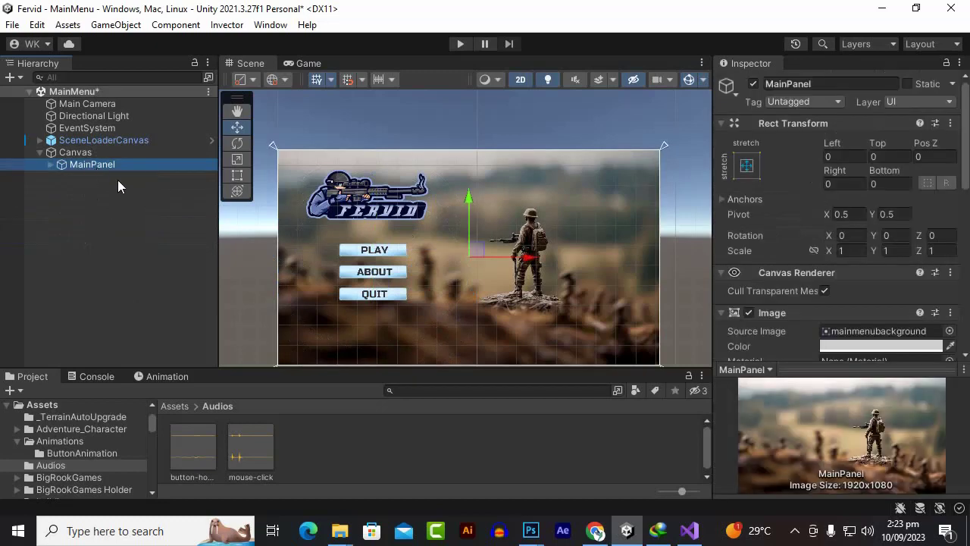
{"action": "key", "text": "ctrl+d"}
{"action": "right_click", "coordinate": [109, 176]}
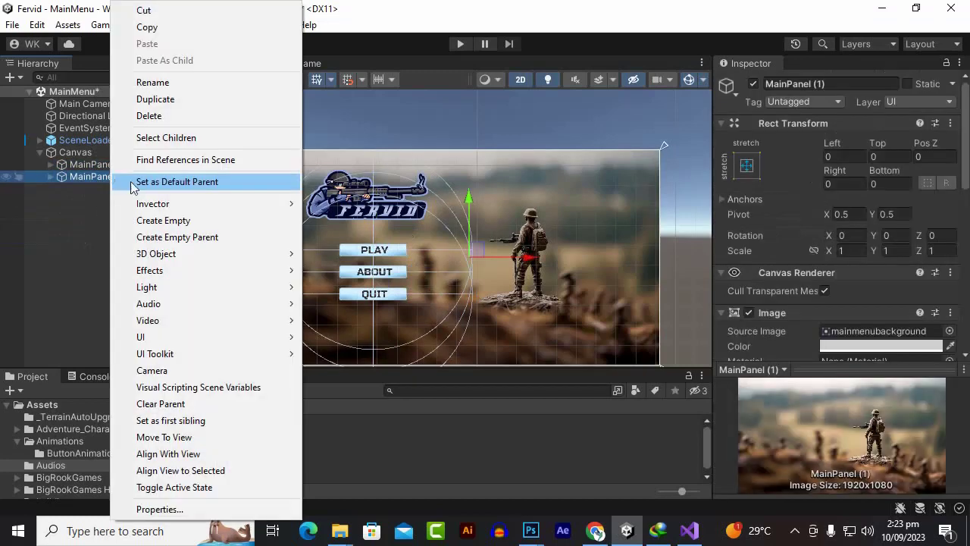
{"action": "left_click", "coordinate": [179, 83]}
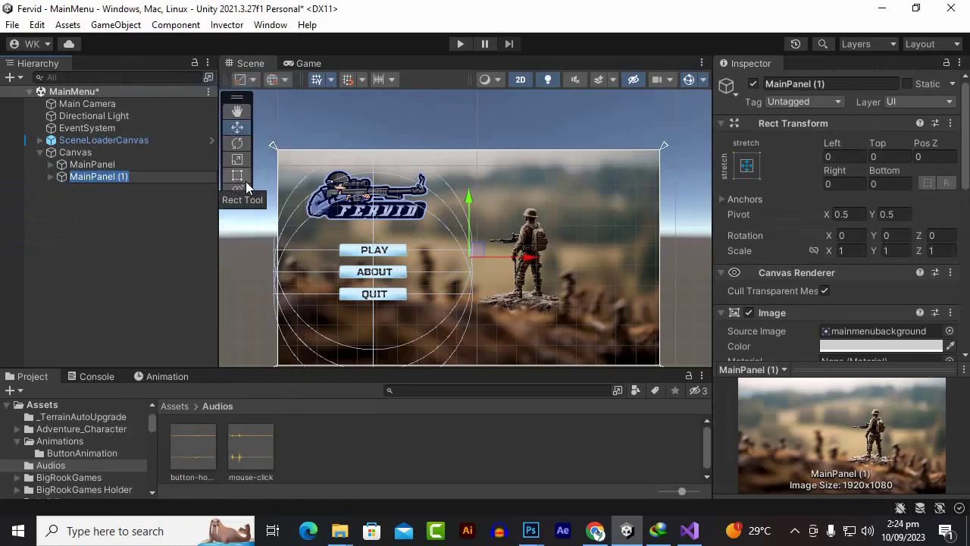
{"action": "type", "text": "aBOUT"}
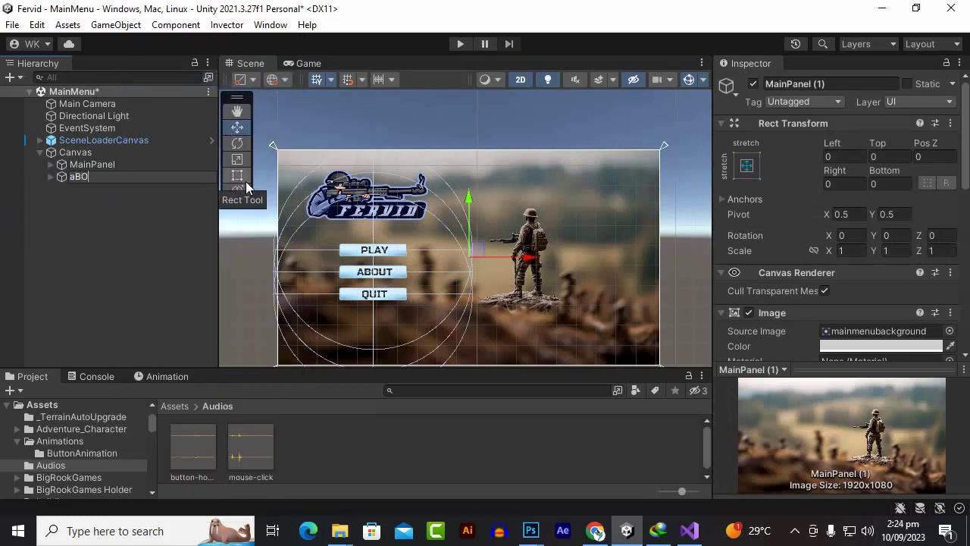
{"action": "key", "text": "BackSpace"}
{"action": "key", "text": "BackSpace"}
{"action": "type", "text": "AboutPanel"}
{"action": "key", "text": "Return"}
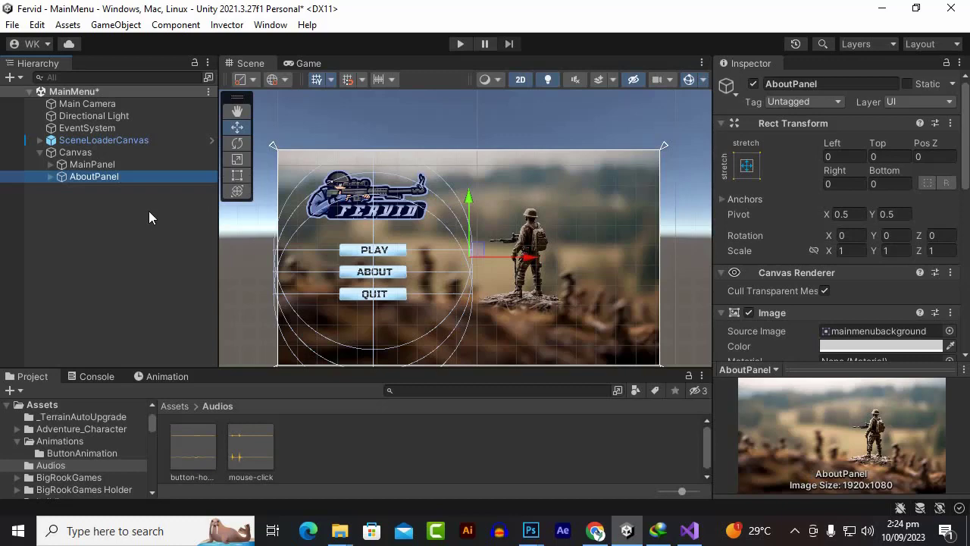
Step: Deactivate the MainPanel object in the scene
{"action": "left_click", "coordinate": [108, 164]}
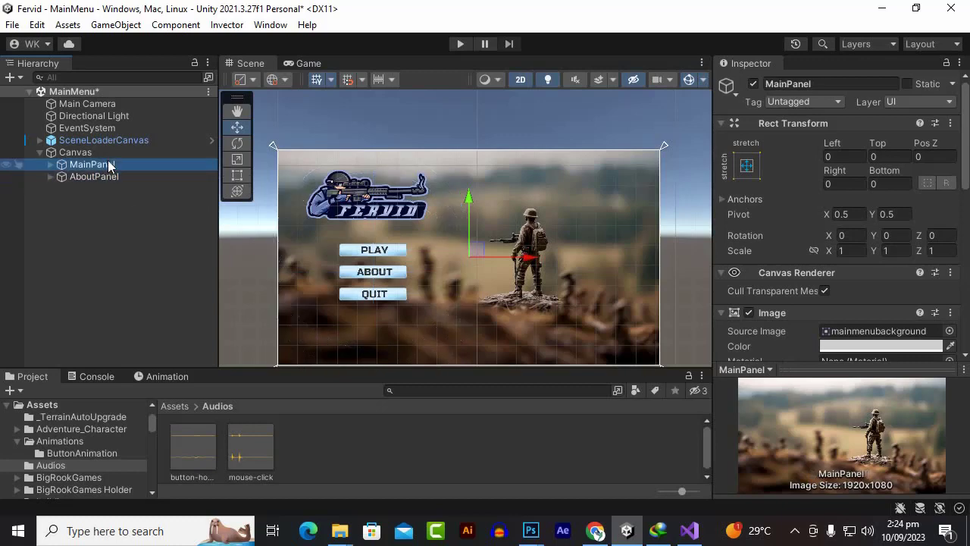
{"action": "left_click", "coordinate": [87, 175]}
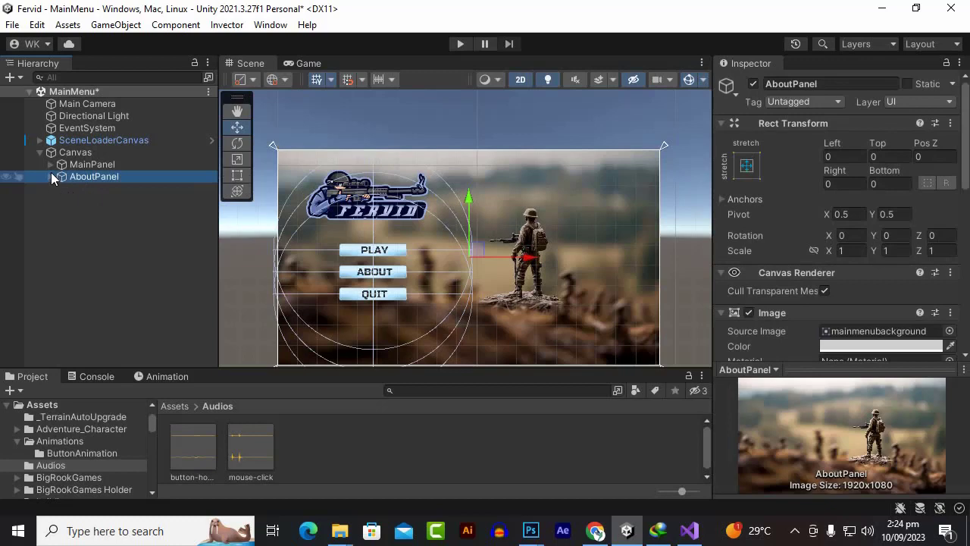
{"action": "left_click", "coordinate": [94, 165]}
{"action": "left_click", "coordinate": [752, 85]}
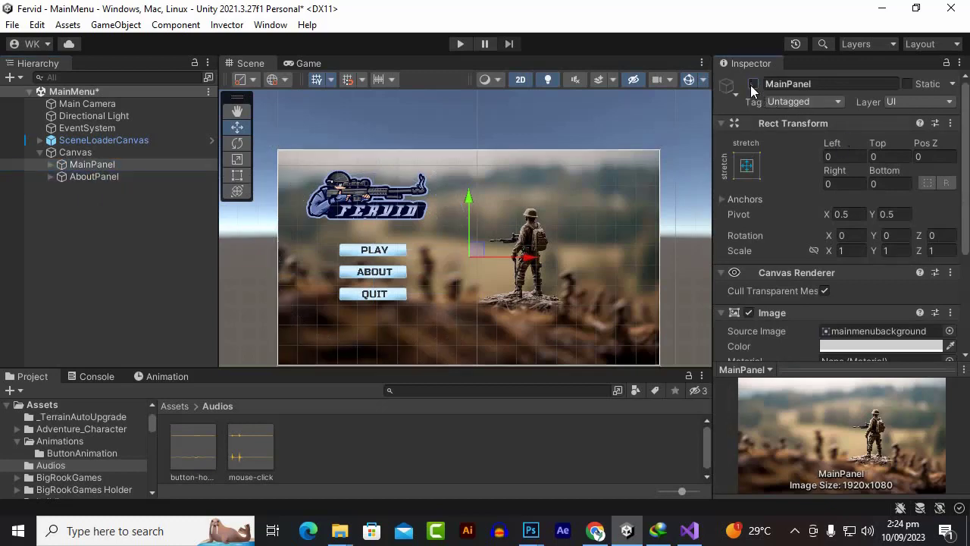
Step: Move AboutPanel's QUIT button down near the panel's lower edge, at about Pos Y -443
{"action": "left_click", "coordinate": [99, 177]}
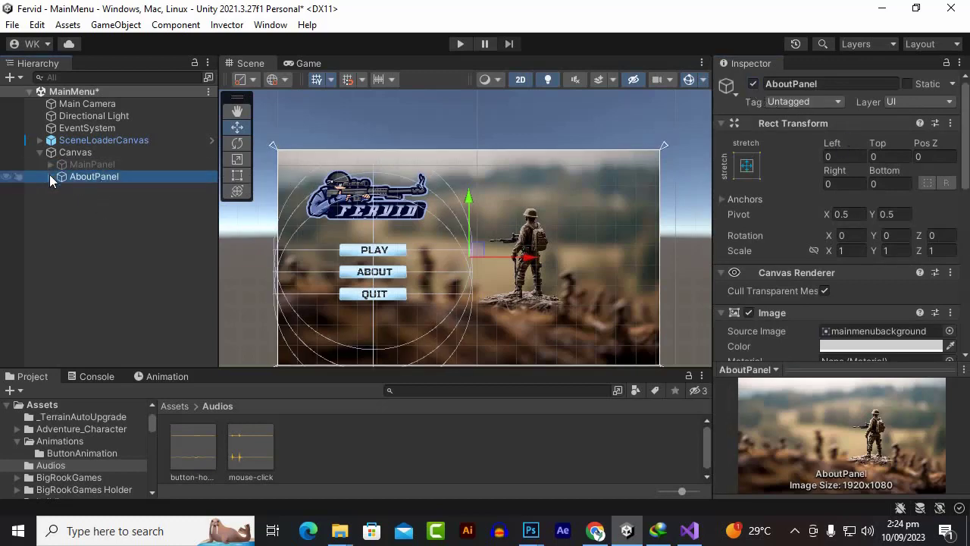
{"action": "left_click", "coordinate": [50, 177]}
{"action": "left_click", "coordinate": [106, 224]}
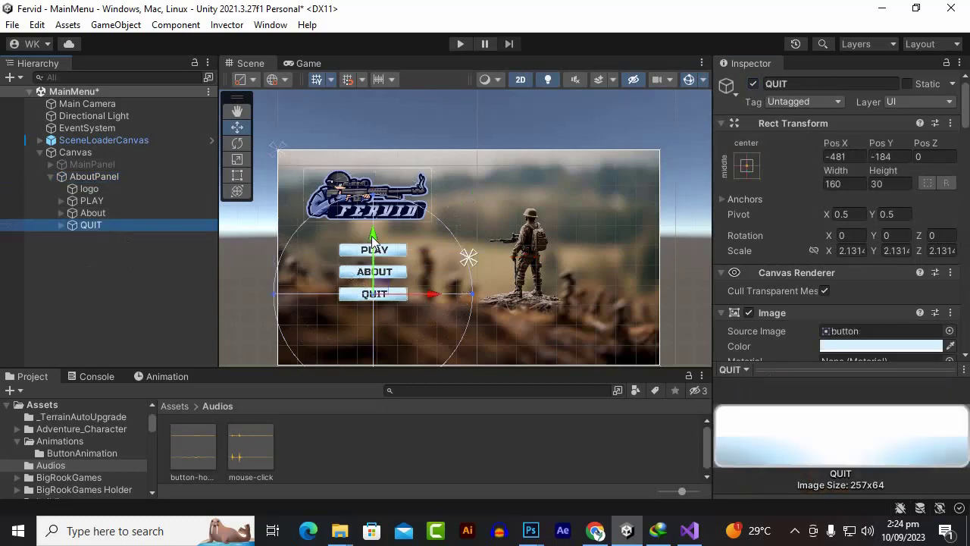
{"action": "left_click_drag", "start_coordinate": [372, 240], "coordinate": [372, 287]}
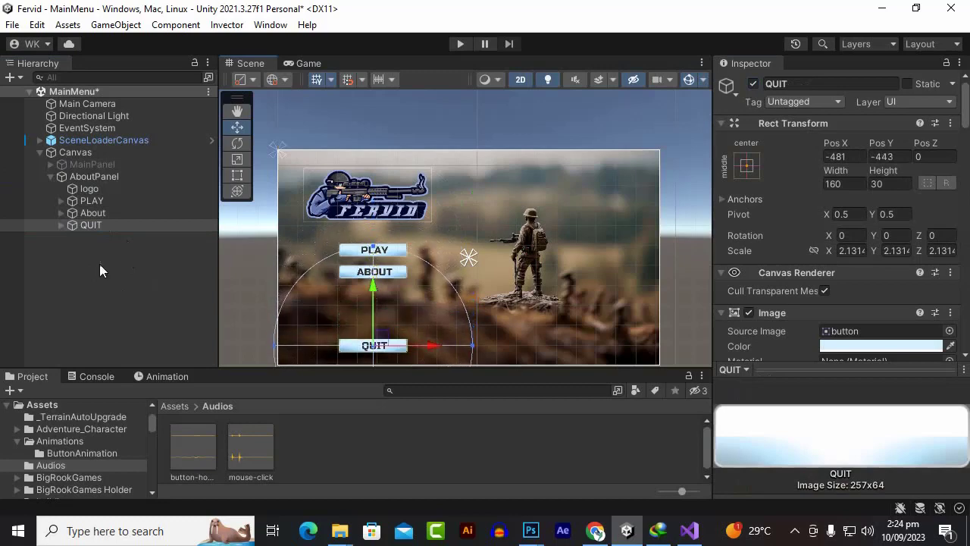
Step: Rename the QUIT button inside AboutPanel as back
{"action": "left_click", "coordinate": [60, 224]}
{"action": "right_click", "coordinate": [80, 225]}
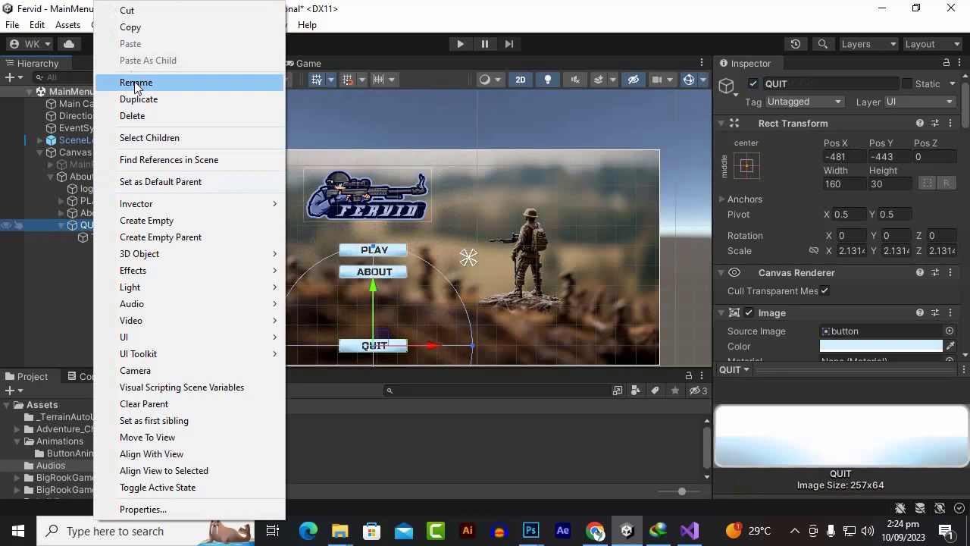
{"action": "left_click", "coordinate": [137, 83]}
{"action": "type", "text": "bac"}
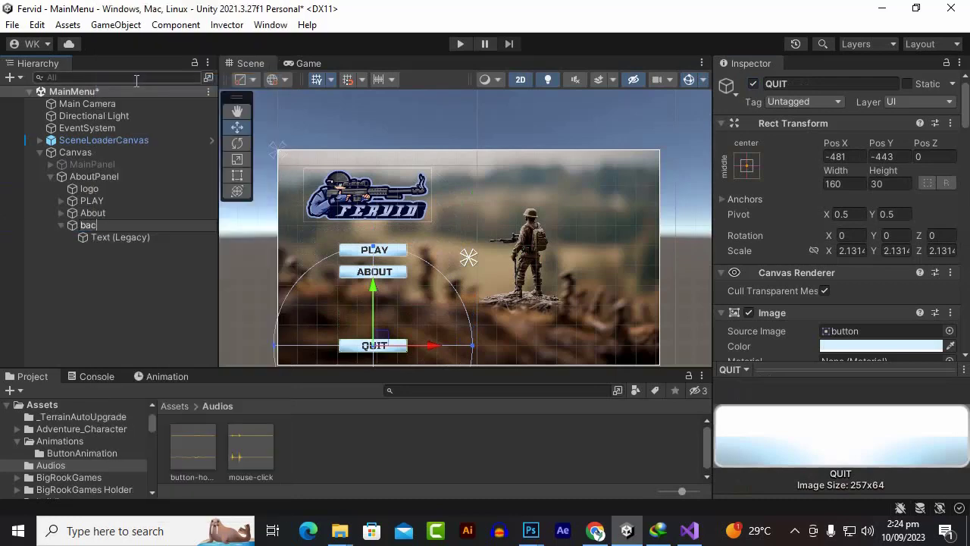
{"action": "type", "text": "k"}
{"action": "key", "text": "Return"}
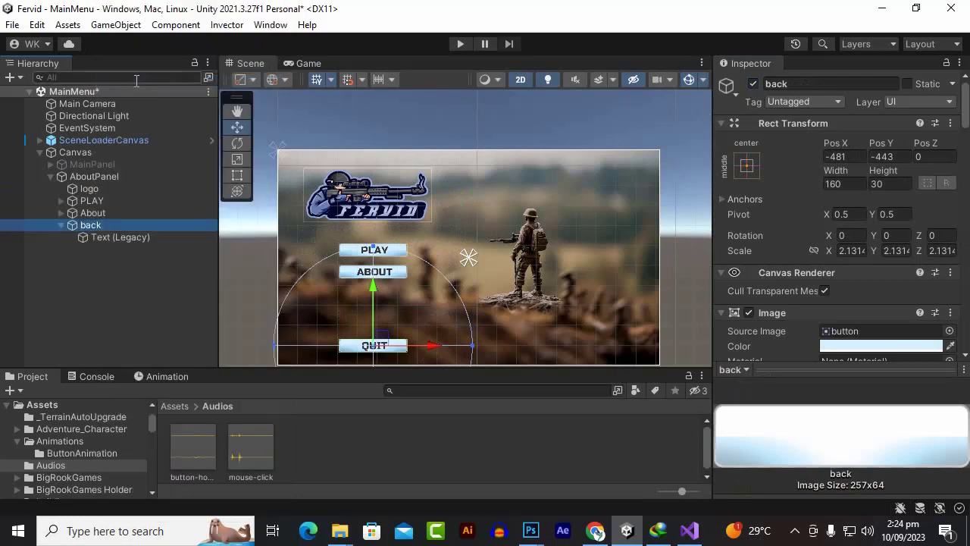
Step: Change the label text of AboutPanel's back button to BACK
{"action": "left_click", "coordinate": [103, 237]}
{"action": "left_click", "coordinate": [792, 347]}
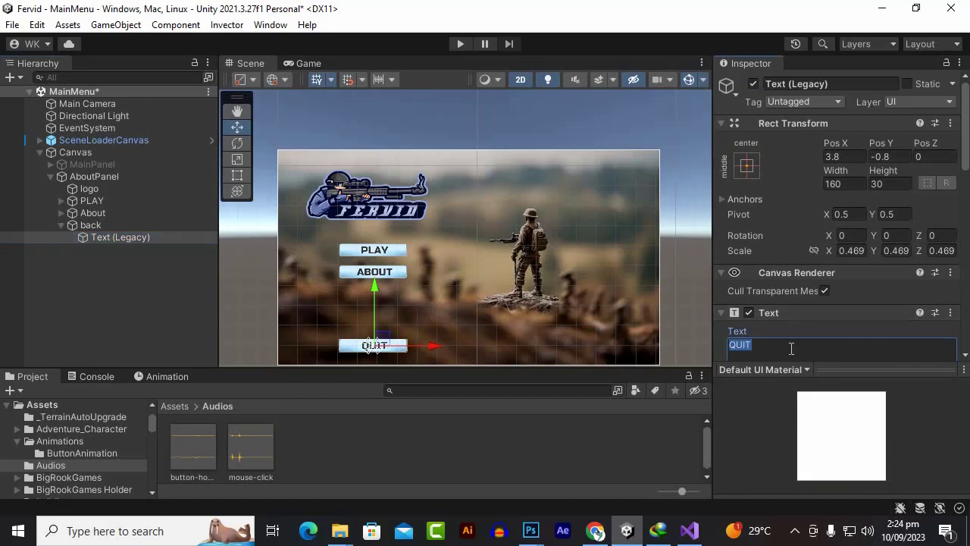
{"action": "type", "text": "BACK"}
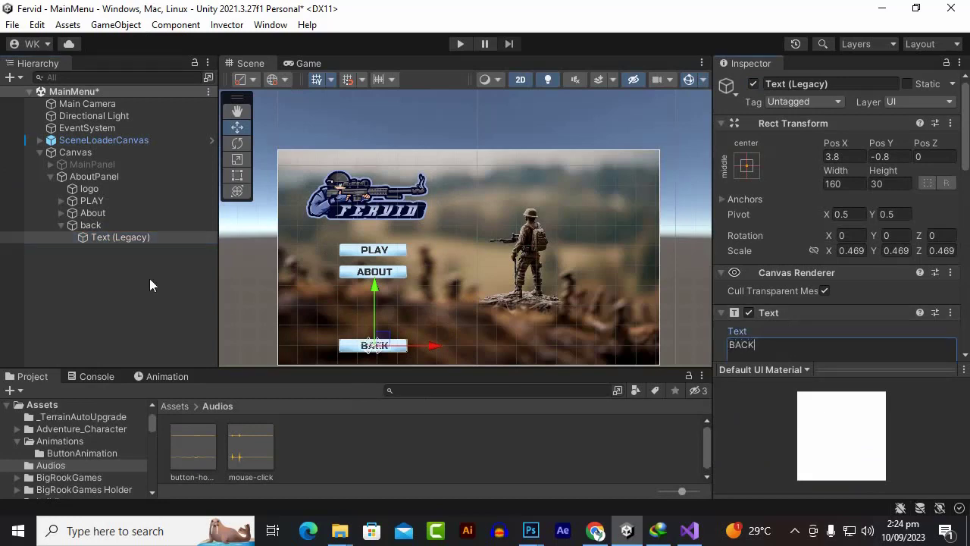
Step: Delete the PLAY and About buttons from AboutPanel
{"action": "left_click", "coordinate": [102, 189]}
{"action": "left_click", "coordinate": [105, 201]}
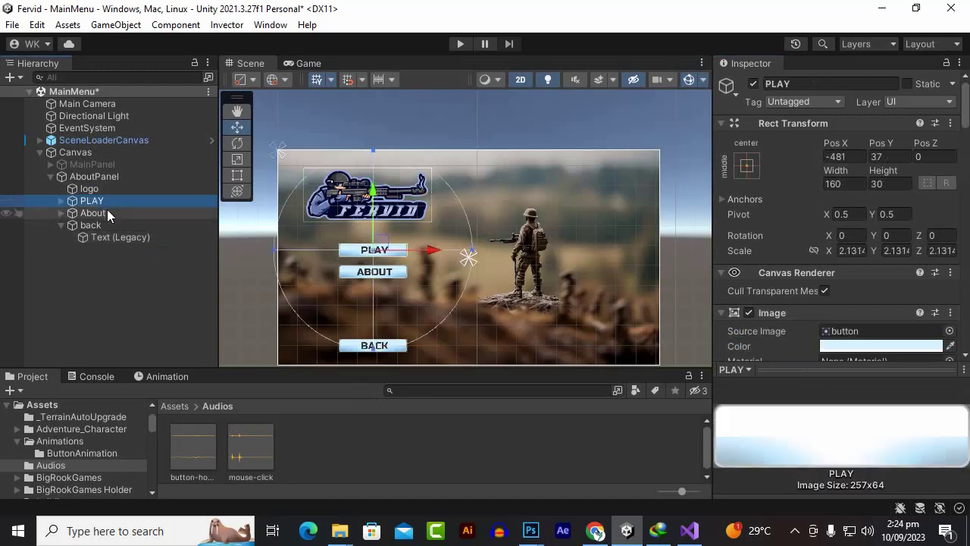
{"action": "left_click", "coordinate": [107, 212], "text": "ctrl"}
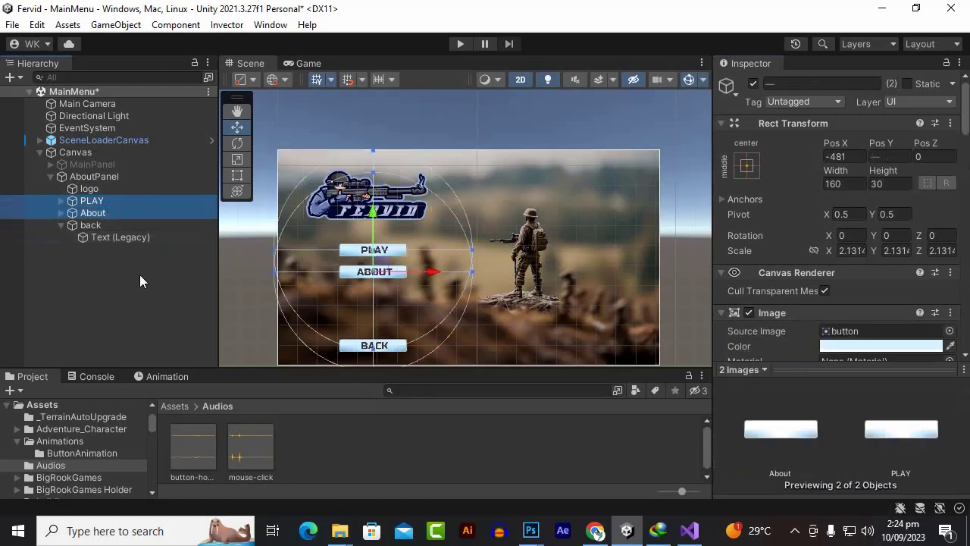
{"action": "key", "text": "Delete"}
Step: Add a new UI Panel as a child of the Canvas
{"action": "left_click", "coordinate": [84, 156]}
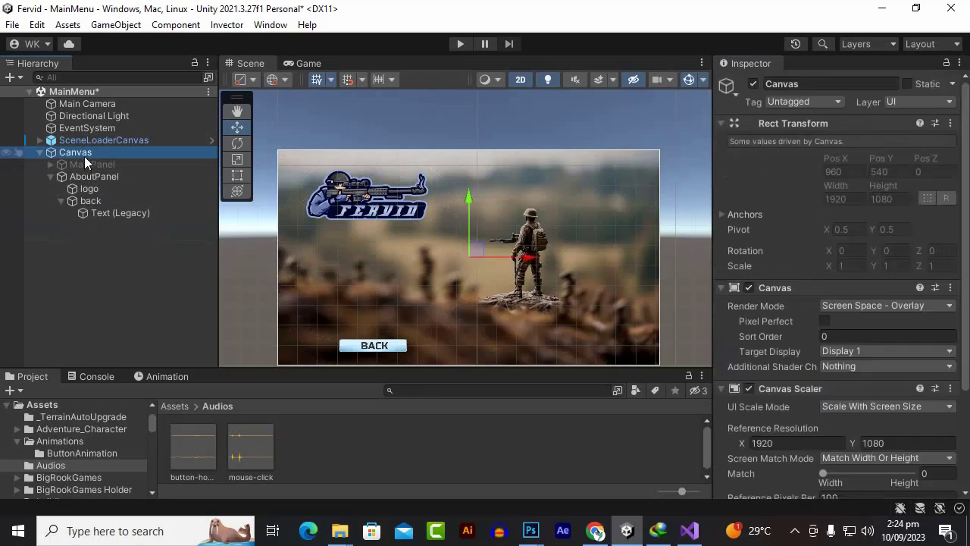
{"action": "right_click", "coordinate": [84, 156]}
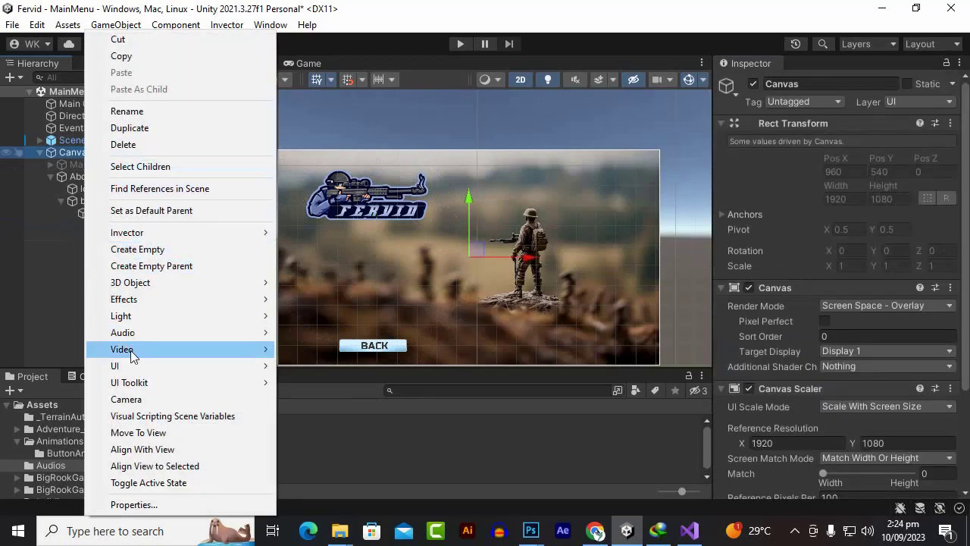
{"action": "mouse_move", "coordinate": [151, 366]}
{"action": "mouse_move", "coordinate": [351, 366]}
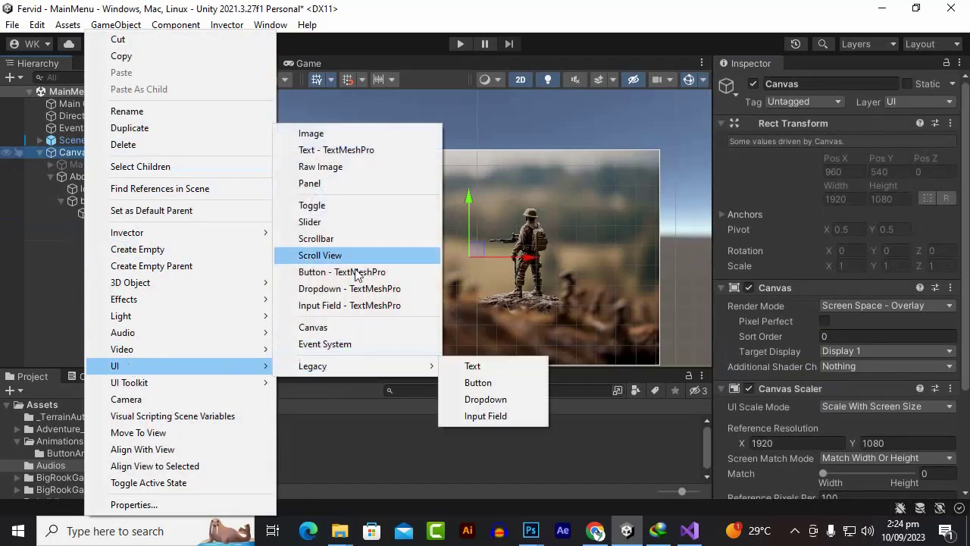
{"action": "left_click", "coordinate": [340, 187]}
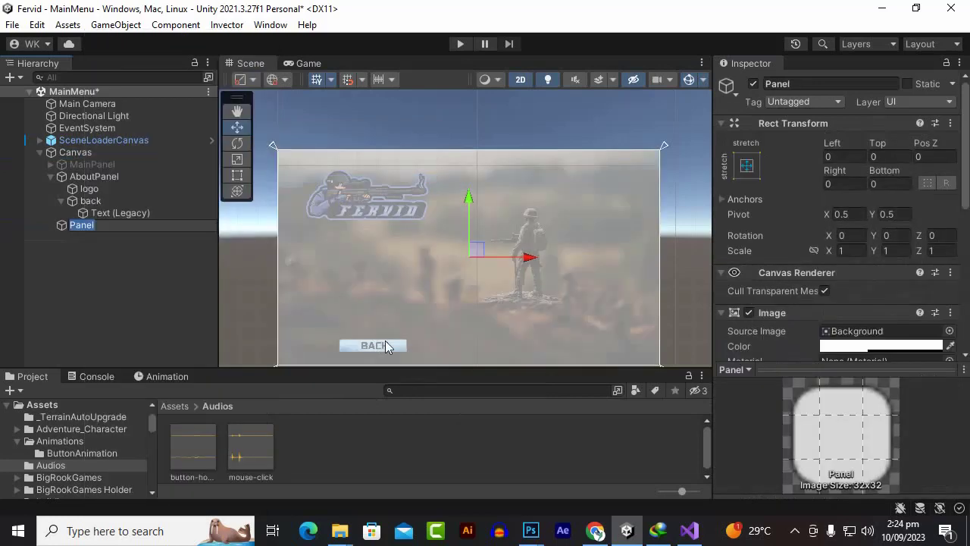
Step: Scale the new Panel to about 0.264 by 0.460 and place it between the logo and BACK button, at about Left -486, Top 107
{"action": "left_click", "coordinate": [237, 158]}
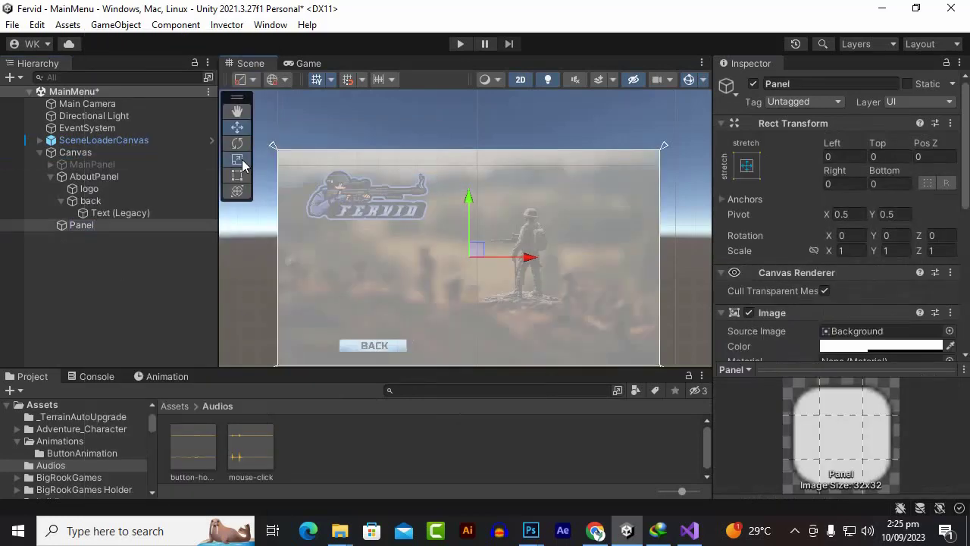
{"action": "left_click_drag", "start_coordinate": [467, 260], "coordinate": [448, 272]}
{"action": "left_click_drag", "start_coordinate": [529, 258], "coordinate": [429, 263]}
{"action": "left_click", "coordinate": [237, 126]}
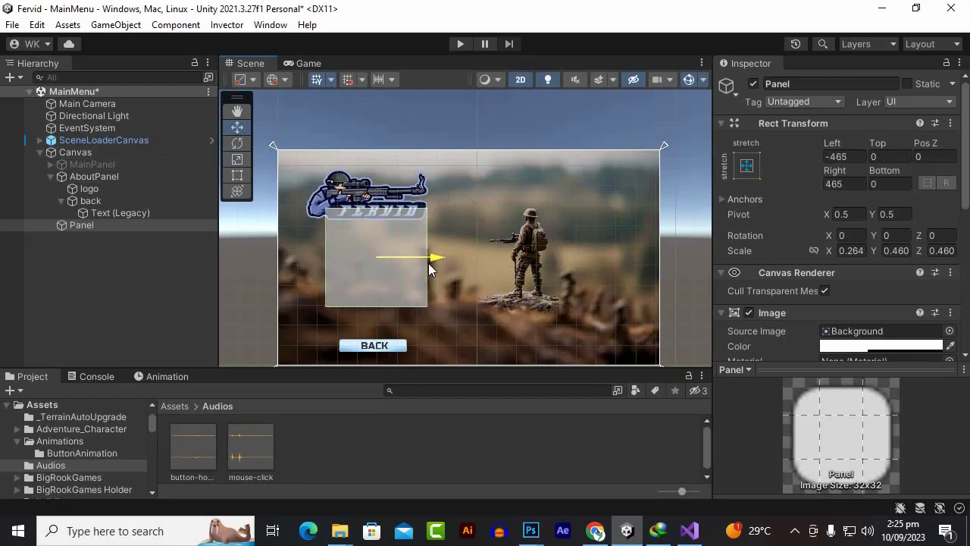
{"action": "left_click_drag", "start_coordinate": [380, 216], "coordinate": [371, 218]}
{"action": "scroll", "coordinate": [419, 279], "scroll_direction": "up", "scroll_amount": 1}
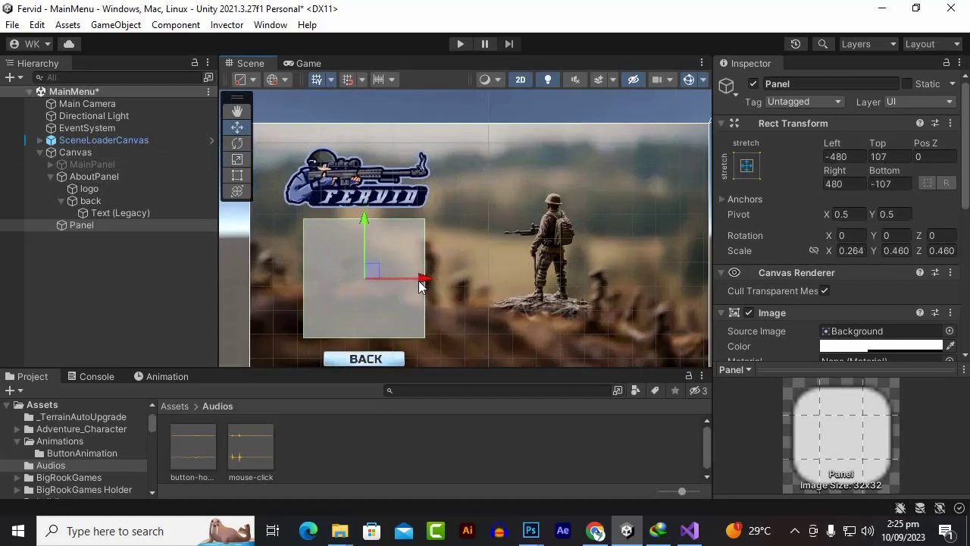
{"action": "left_click_drag", "start_coordinate": [422, 279], "coordinate": [423, 280]}
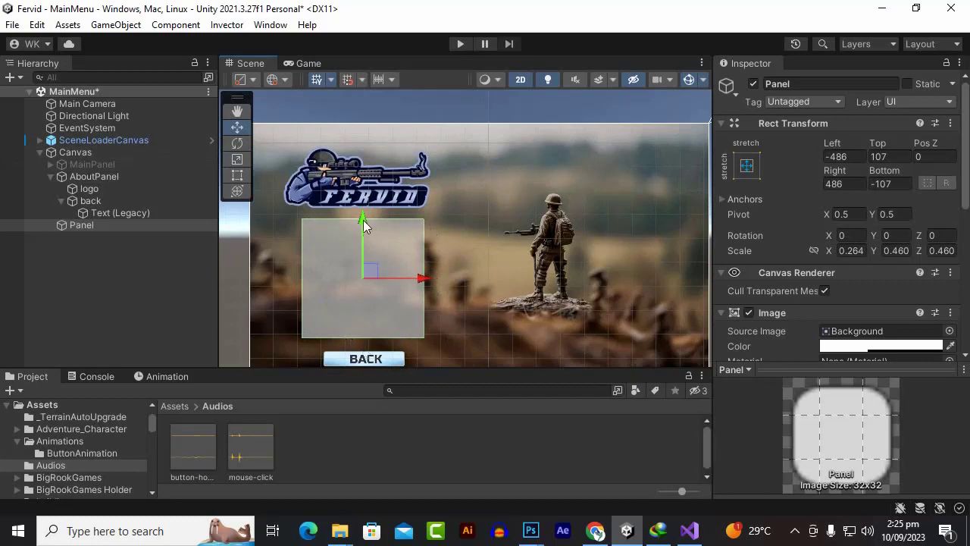
Step: Set the new Panel's image color to black (000000) with an alpha of 195
{"action": "left_click", "coordinate": [834, 346]}
{"action": "left_click_drag", "start_coordinate": [851, 246], "coordinate": [784, 333]}
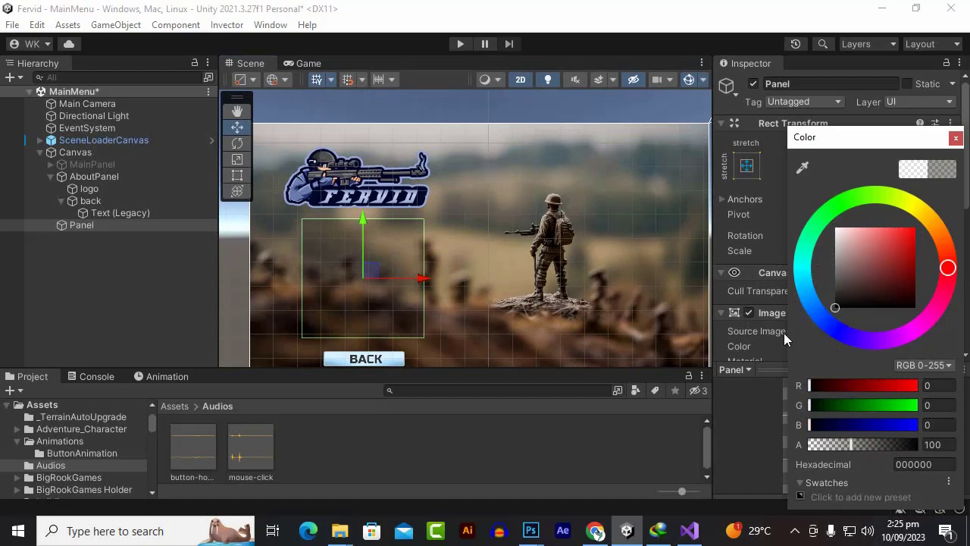
{"action": "left_click_drag", "start_coordinate": [869, 449], "coordinate": [891, 449]}
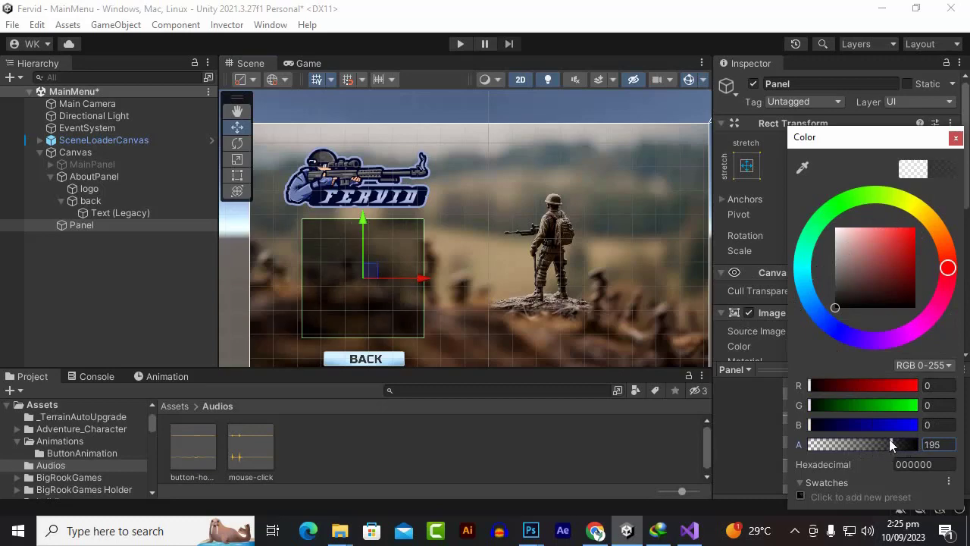
{"action": "left_click", "coordinate": [956, 137]}
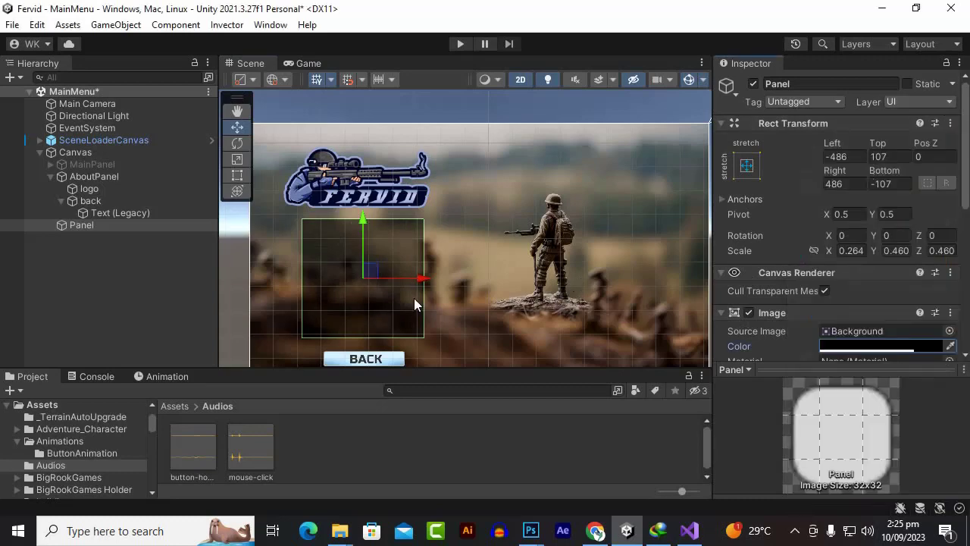
Step: Add a legacy Text object to the Canvas and move it over the dark panel, at about Pos X -475, Pos Y 82
{"action": "left_click", "coordinate": [78, 312]}
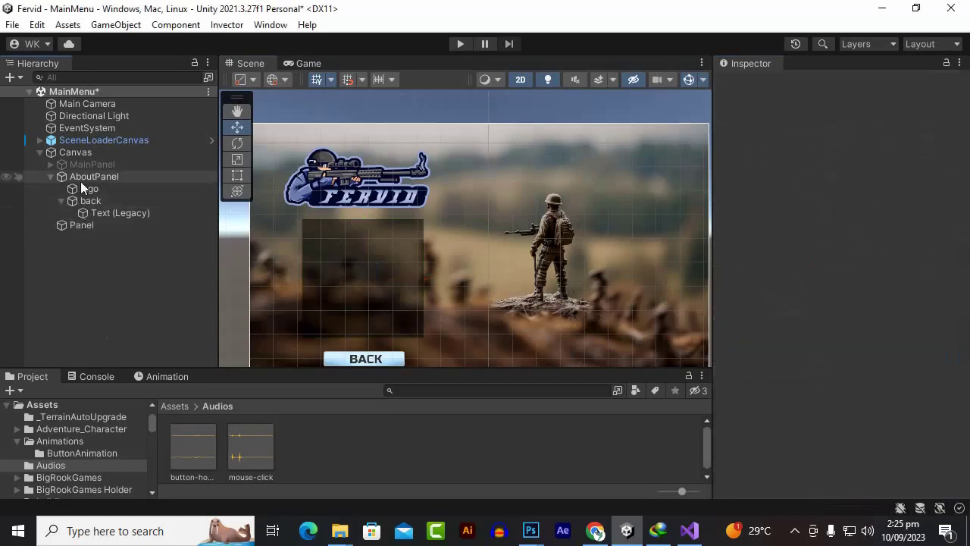
{"action": "right_click", "coordinate": [75, 154]}
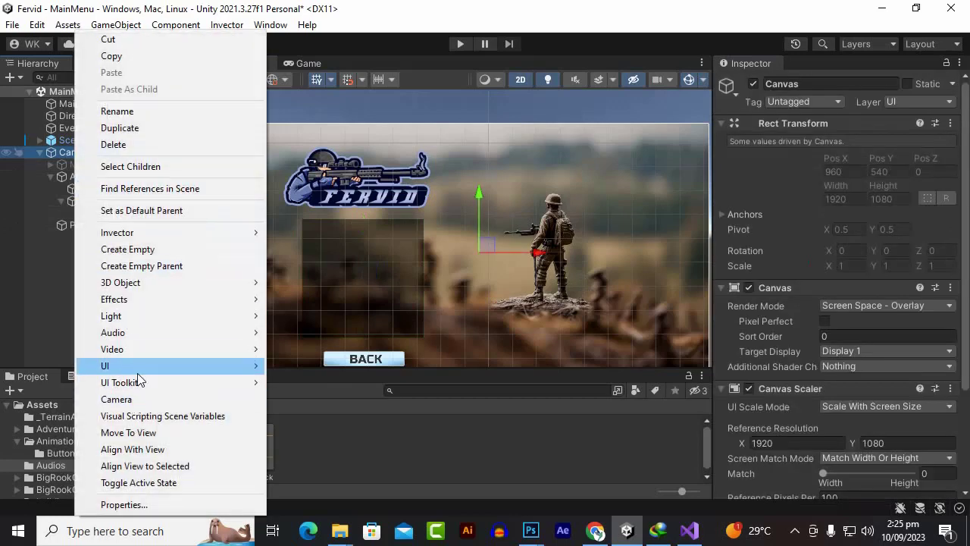
{"action": "mouse_move", "coordinate": [139, 371]}
{"action": "mouse_move", "coordinate": [345, 372]}
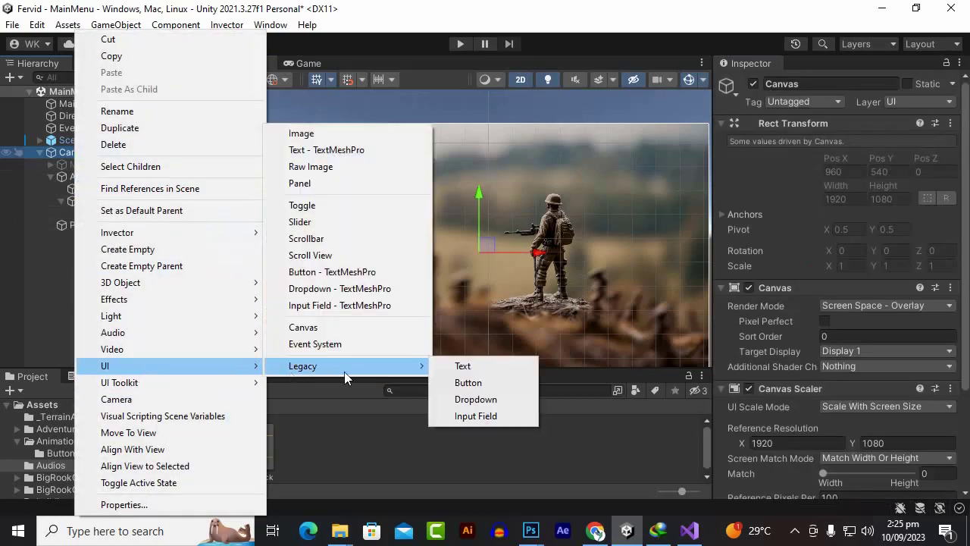
{"action": "left_click", "coordinate": [474, 369]}
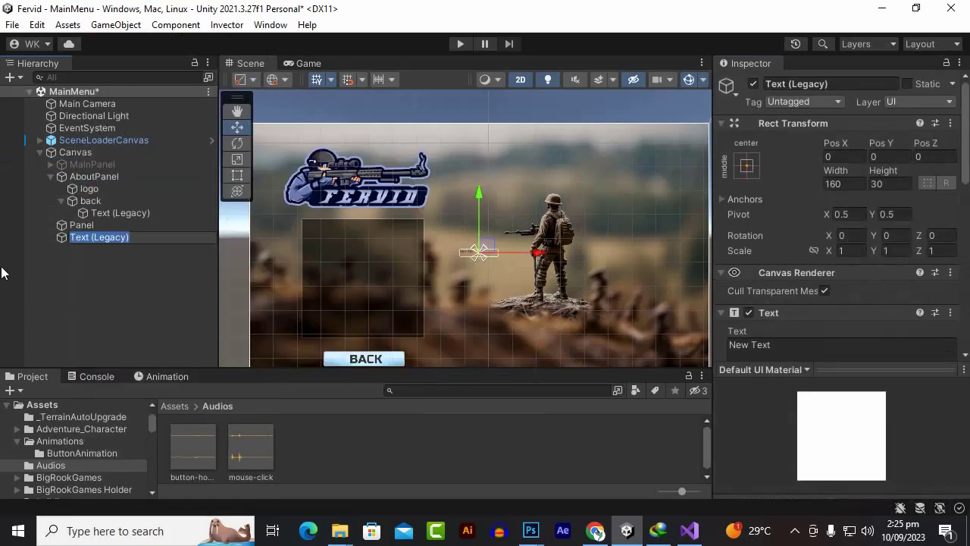
{"action": "left_click", "coordinate": [93, 239]}
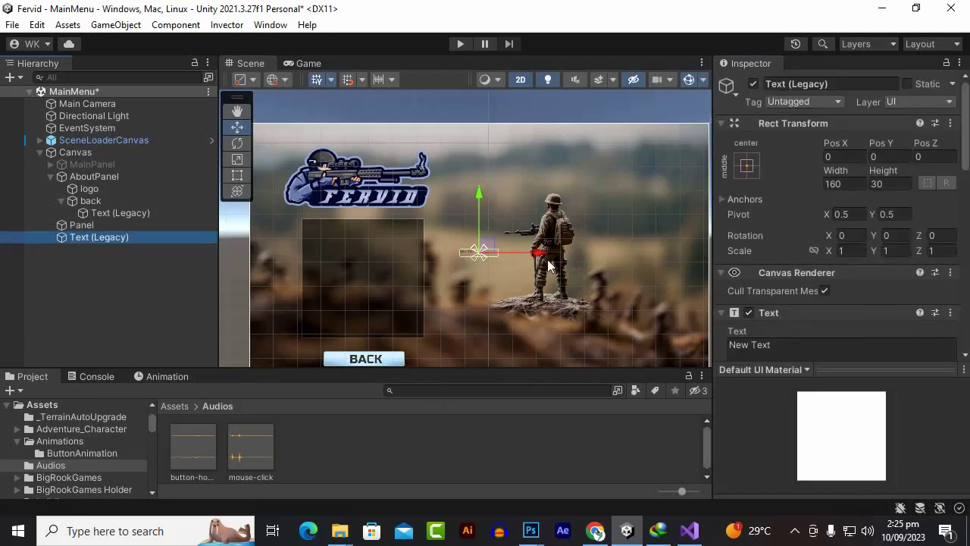
{"action": "left_click_drag", "start_coordinate": [549, 264], "coordinate": [425, 267]}
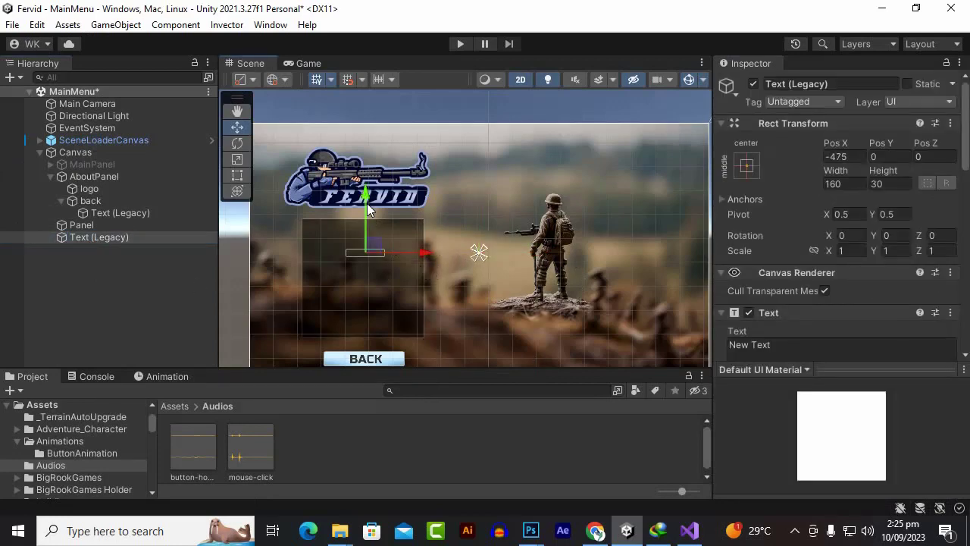
{"action": "left_click_drag", "start_coordinate": [370, 211], "coordinate": [369, 191]}
Step: Set the font of the new text object to RussoOne-Regular
{"action": "scroll", "coordinate": [814, 303], "scroll_direction": "down", "scroll_amount": 3}
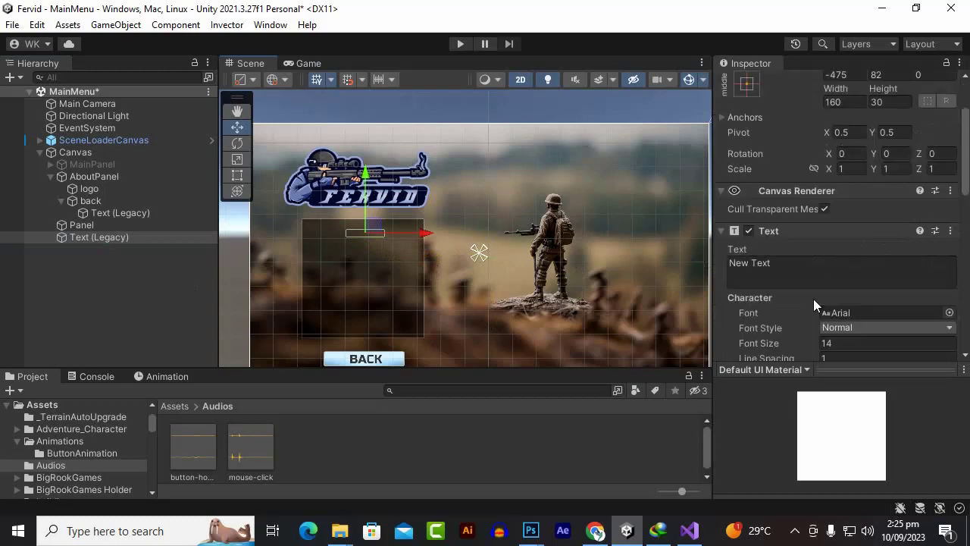
{"action": "scroll", "coordinate": [857, 314], "scroll_direction": "down", "scroll_amount": 3}
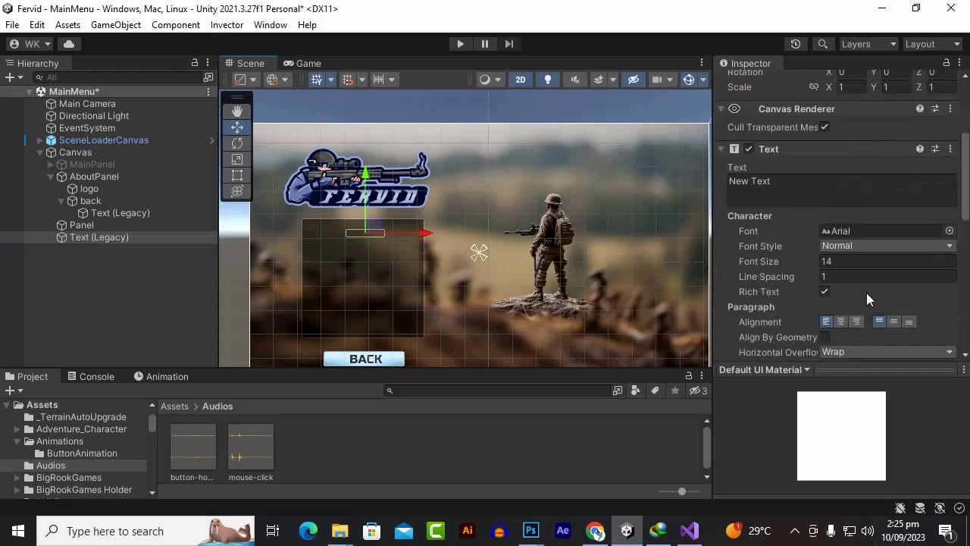
{"action": "left_click", "coordinate": [949, 230]}
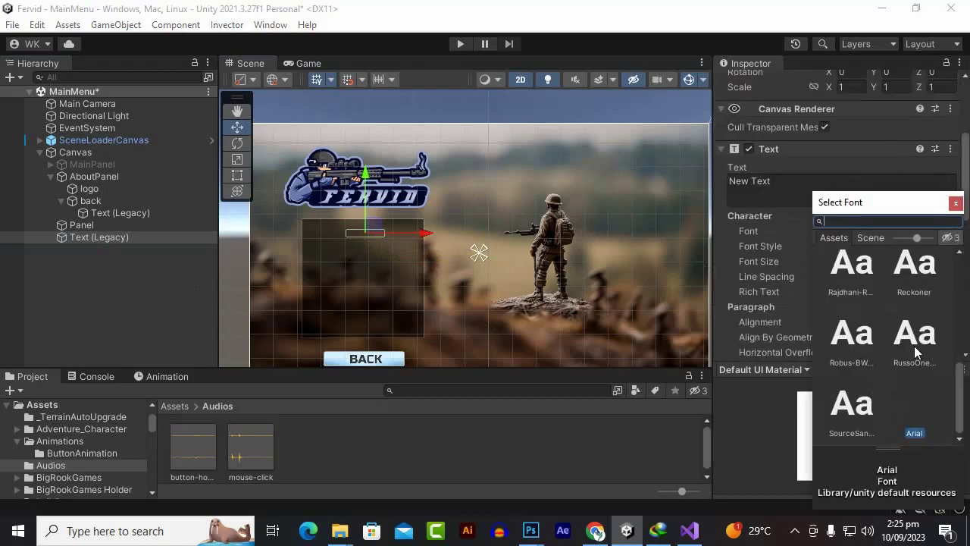
{"action": "left_click", "coordinate": [915, 349]}
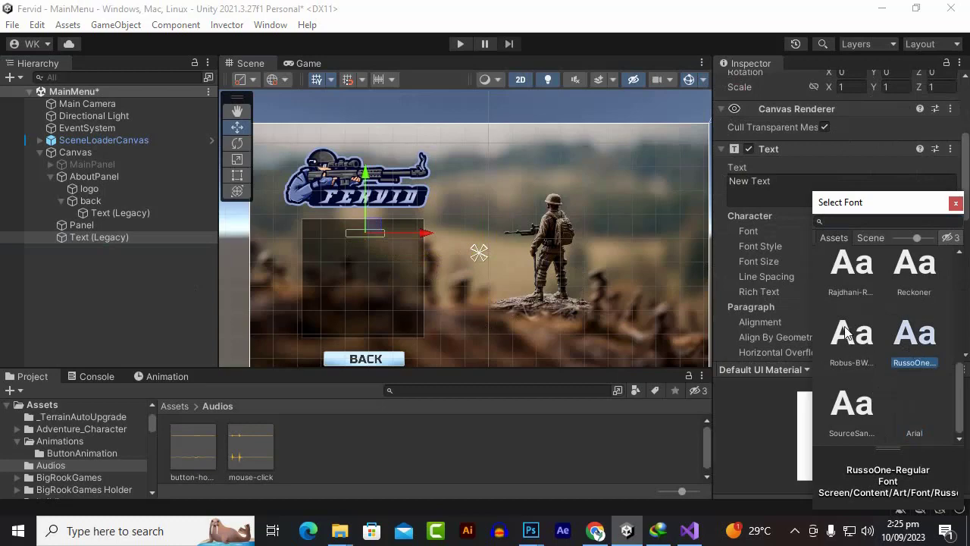
{"action": "double_click", "coordinate": [919, 337]}
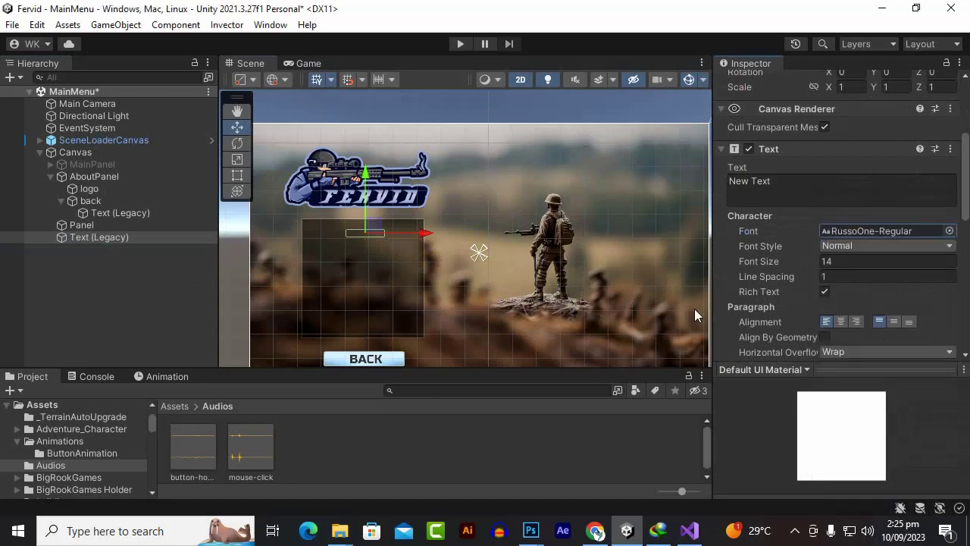
Step: Set the new text's color to white (FFFFFF)
{"action": "scroll", "coordinate": [849, 252], "scroll_direction": "down", "scroll_amount": 3}
{"action": "left_click", "coordinate": [855, 275]}
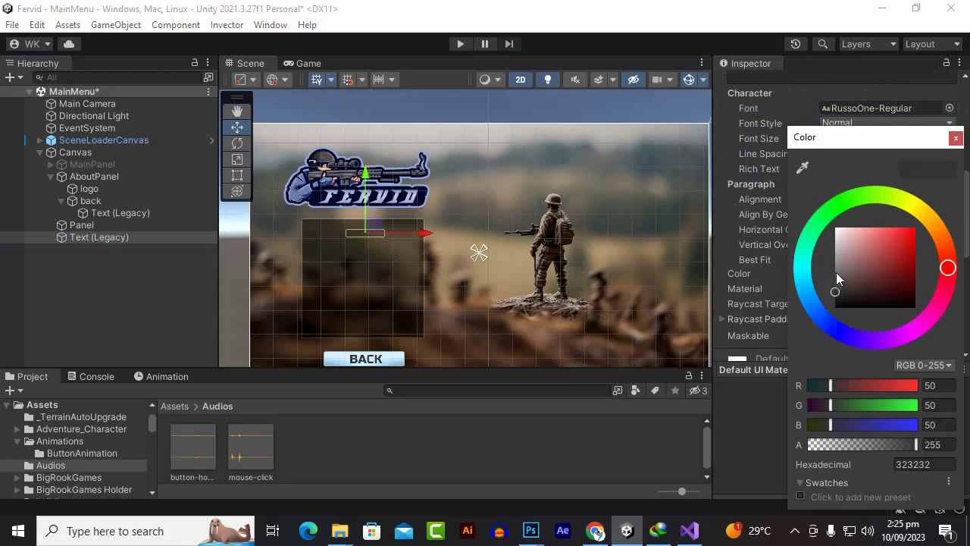
{"action": "left_click_drag", "start_coordinate": [836, 280], "coordinate": [812, 203]}
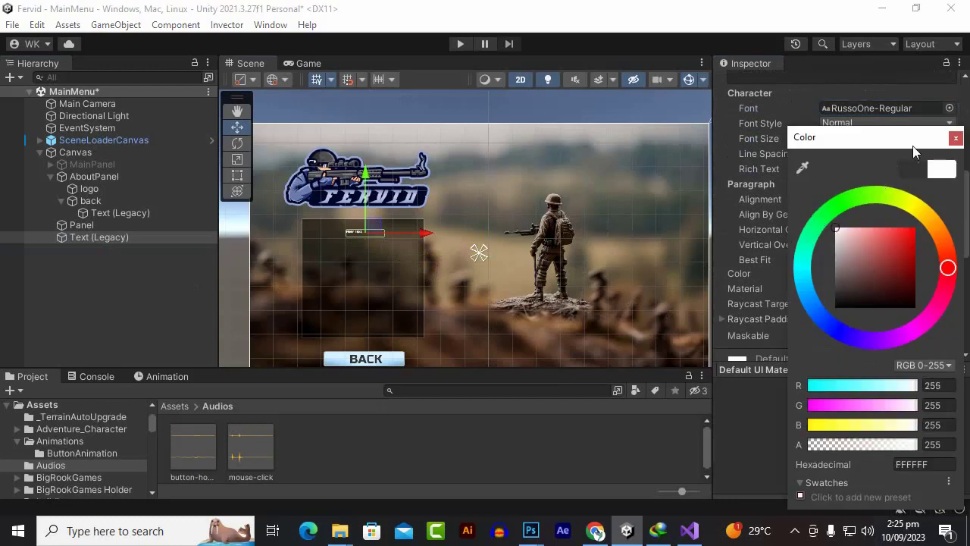
{"action": "left_click", "coordinate": [956, 138]}
Step: Set the new text's font size to 48 and both its horizontal and vertical overflow to Overflow
{"action": "scroll", "coordinate": [878, 208], "scroll_direction": "down", "scroll_amount": 2}
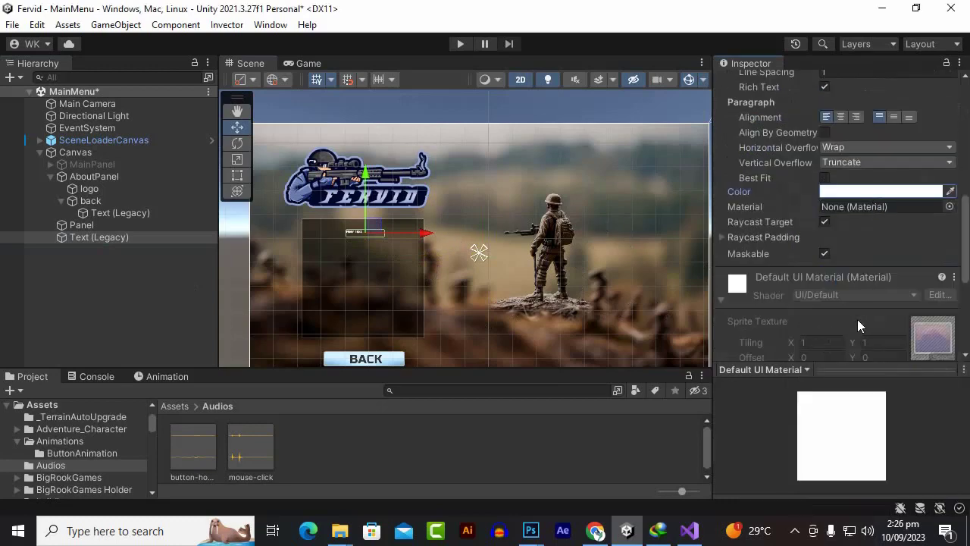
{"action": "scroll", "coordinate": [857, 319], "scroll_direction": "up", "scroll_amount": 2}
{"action": "left_click", "coordinate": [841, 138]}
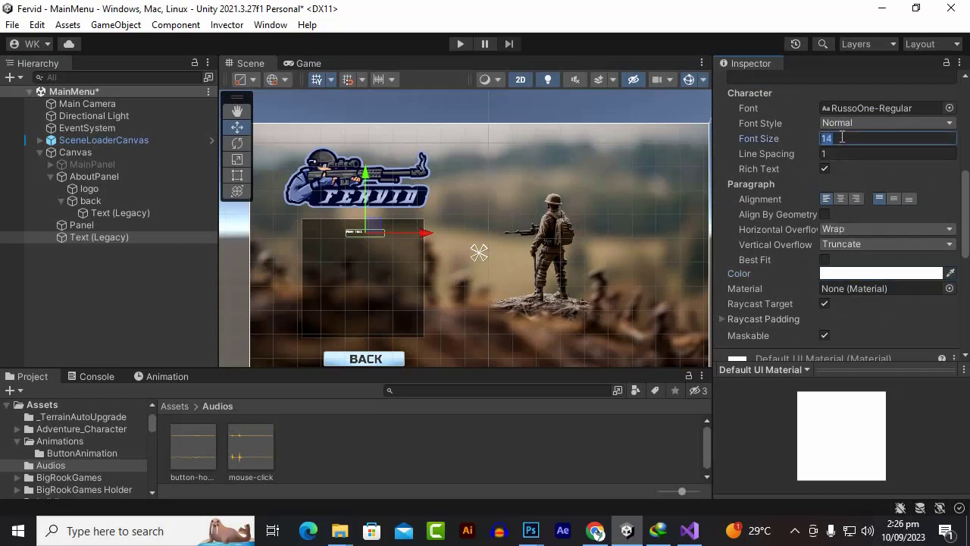
{"action": "type", "text": "48"}
{"action": "left_click", "coordinate": [841, 229]}
{"action": "left_click", "coordinate": [848, 263]}
{"action": "left_click", "coordinate": [843, 245]}
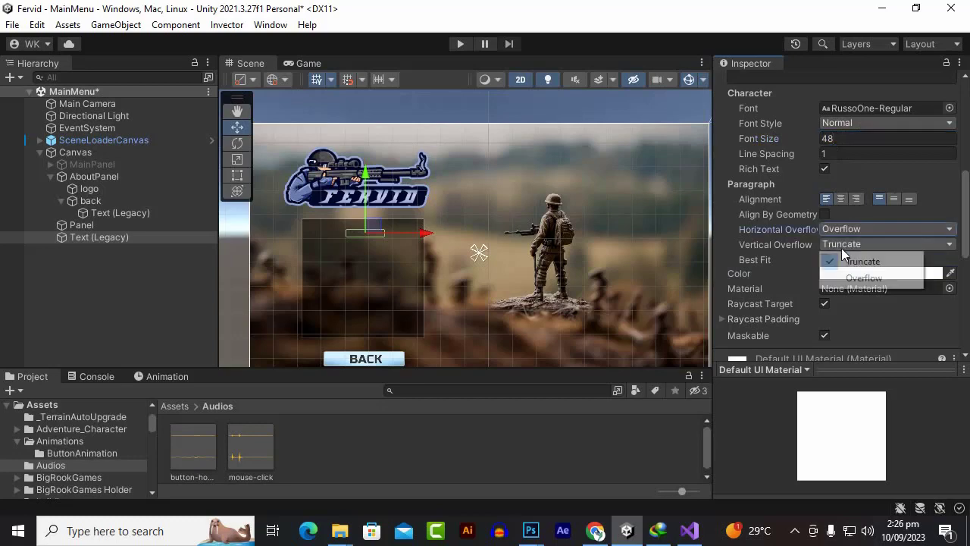
{"action": "left_click", "coordinate": [864, 278]}
Step: Reposition the new text so it sits horizontally centered just inside the dark panel's upper edge
{"action": "scroll", "coordinate": [349, 245], "scroll_direction": "up", "scroll_amount": 4}
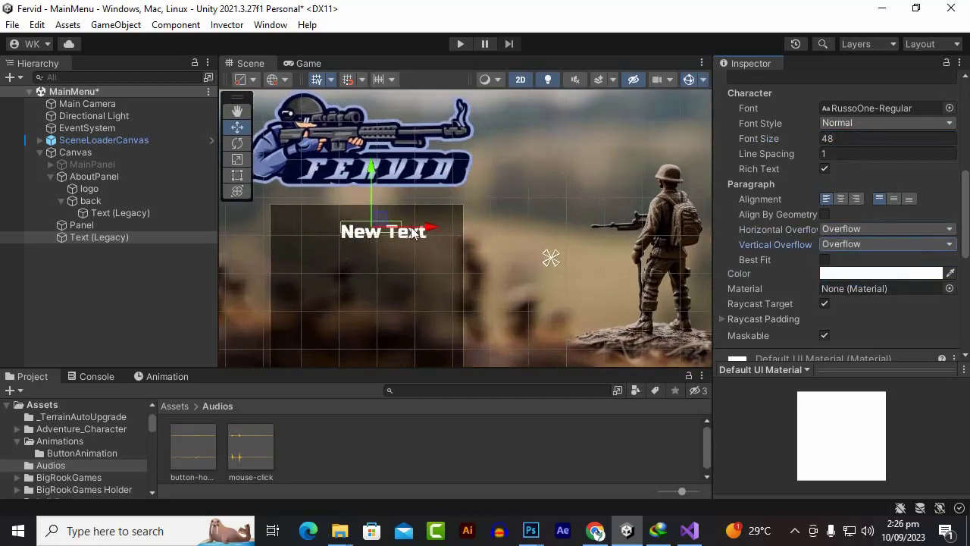
{"action": "left_click_drag", "start_coordinate": [426, 227], "coordinate": [411, 227]}
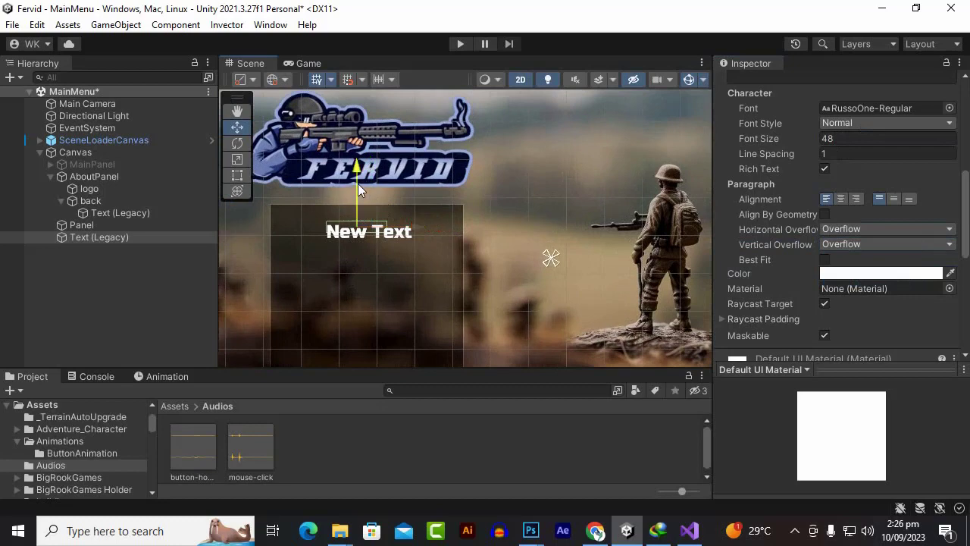
{"action": "left_click_drag", "start_coordinate": [359, 184], "coordinate": [357, 174]}
{"action": "left_click_drag", "start_coordinate": [426, 223], "coordinate": [418, 231]}
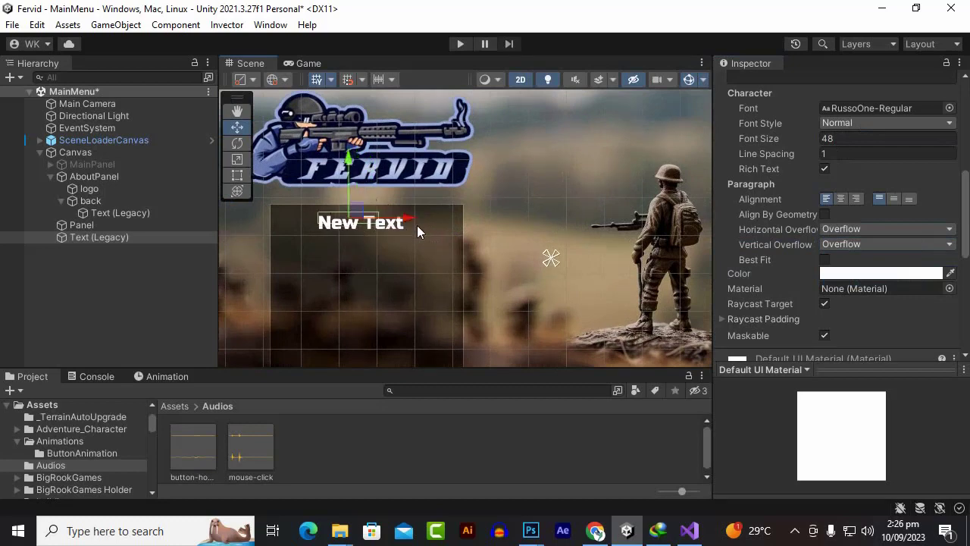
{"action": "scroll", "coordinate": [849, 227], "scroll_direction": "up", "scroll_amount": 3}
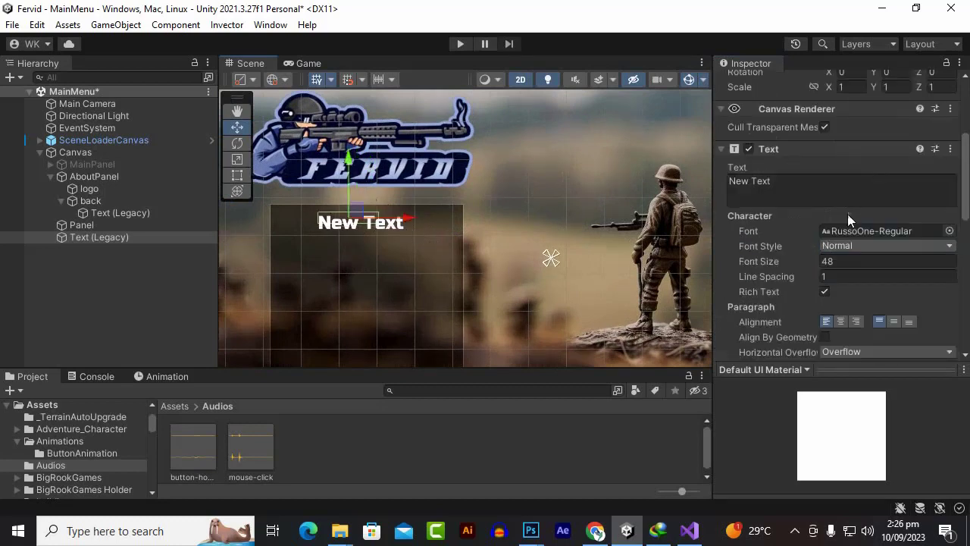
Step: Set the new text object's wording to ABOUT US
{"action": "left_click", "coordinate": [813, 194]}
{"action": "type", "text": "about"}
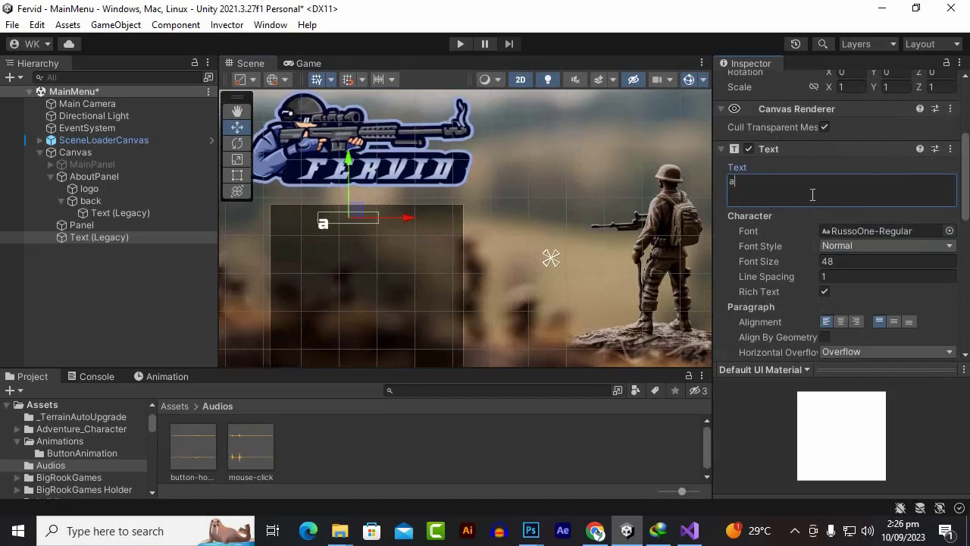
{"action": "key", "text": "BackSpace"}
{"action": "key", "text": "BackSpace"}
{"action": "key", "text": "BackSpace"}
{"action": "key", "text": "BackSpace"}
{"action": "key", "text": "BackSpace"}
{"action": "type", "text": "ABOUT "}
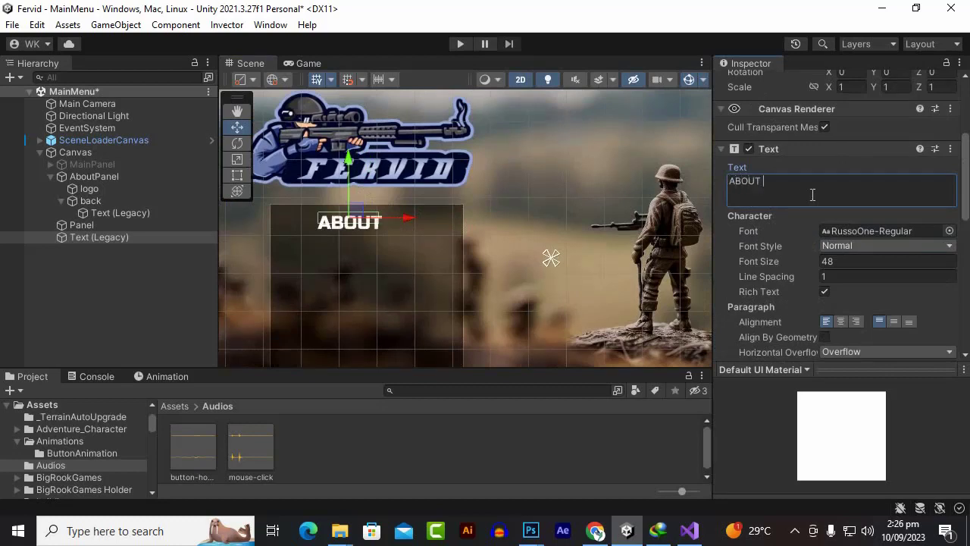
{"action": "type", "text": "US"}
Step: Rename the ABOUT US text object to TITLE in the scene hierarchy
{"action": "right_click", "coordinate": [153, 235]}
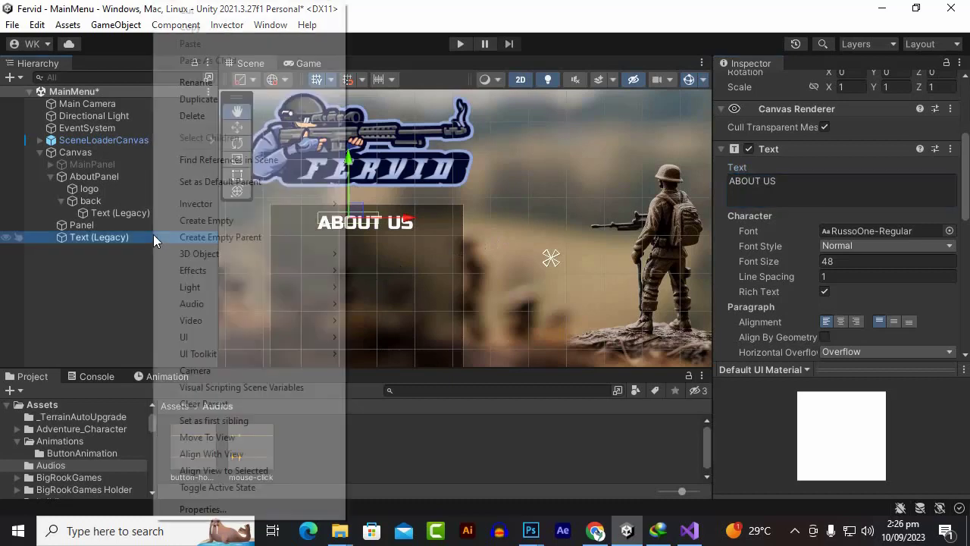
{"action": "left_click", "coordinate": [194, 82]}
{"action": "type", "text": "T"}
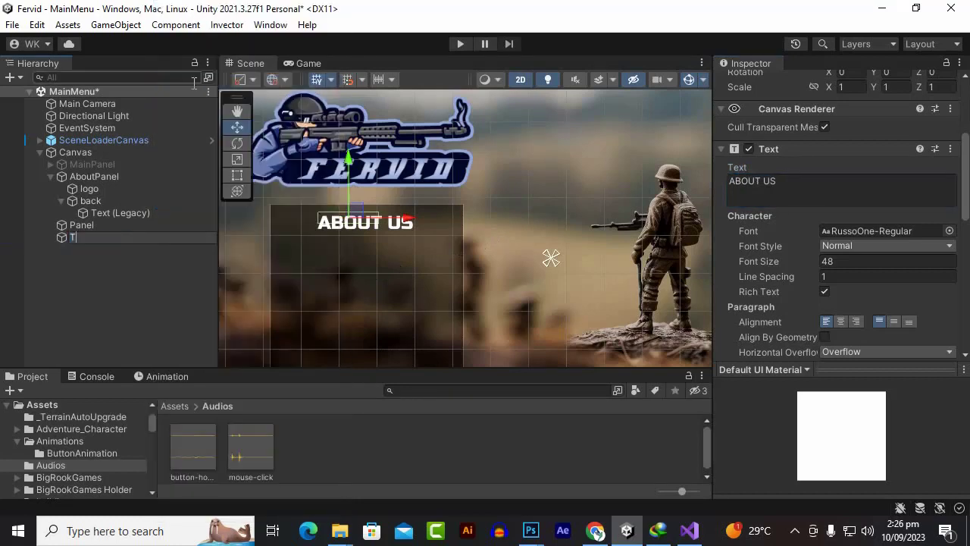
{"action": "type", "text": "ITLE"}
{"action": "key", "text": "Return"}
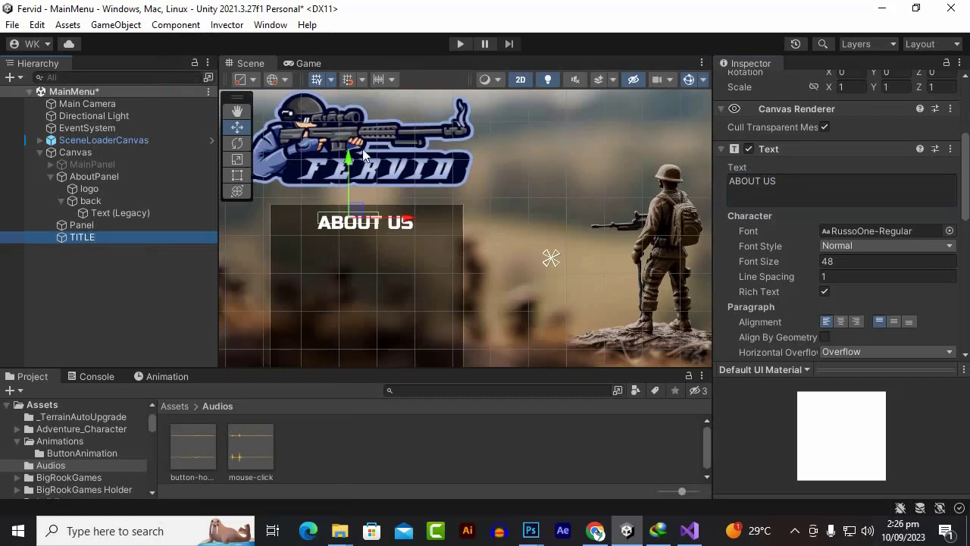
Step: Duplicate TITLE, move the copy straight down below the original, and rename it ABOUTTEXT
{"action": "key", "text": "ctrl+d"}
{"action": "left_click_drag", "start_coordinate": [348, 168], "coordinate": [347, 200]}
{"action": "right_click", "coordinate": [100, 247]}
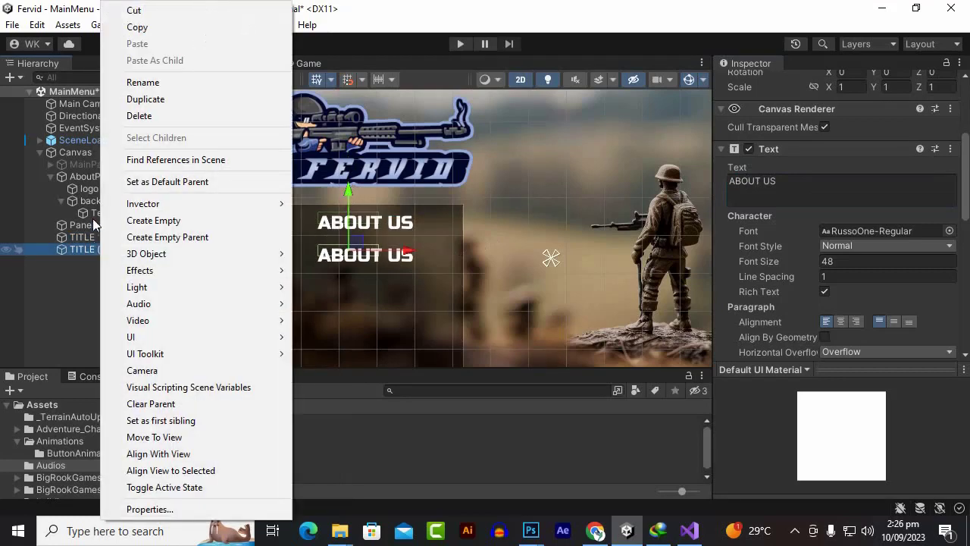
{"action": "left_click", "coordinate": [139, 81]}
{"action": "type", "text": "ABOUT"}
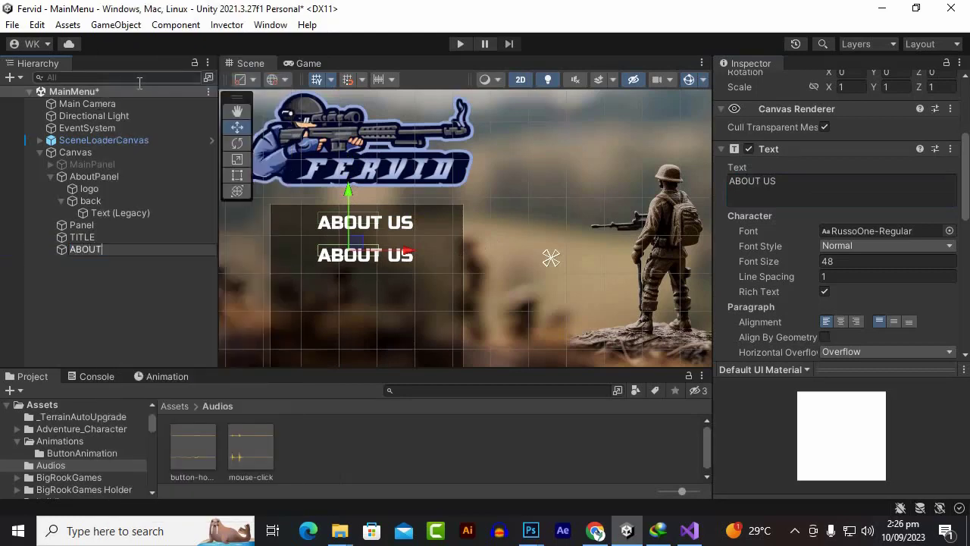
{"action": "type", "text": "TEXT"}
{"action": "key", "text": "Return"}
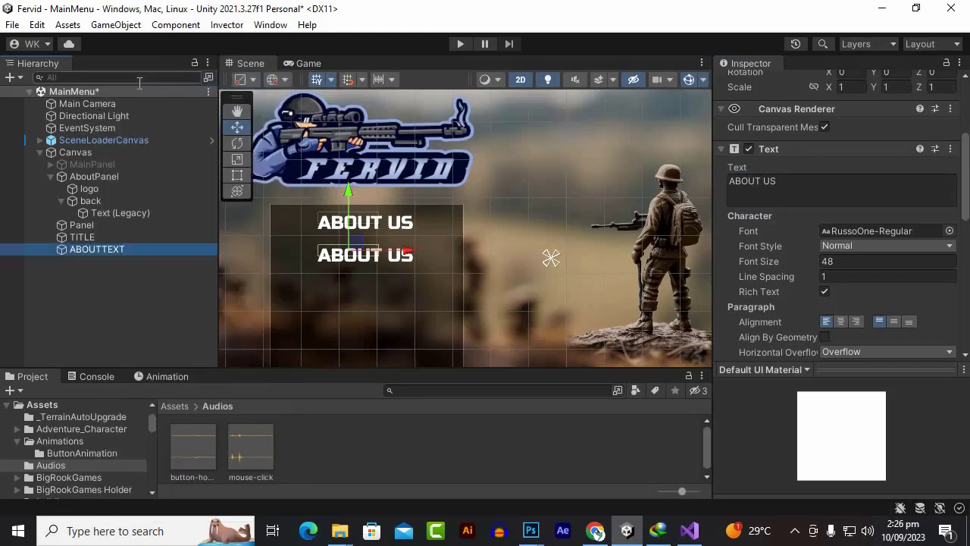
{"action": "left_click", "coordinate": [825, 183]}
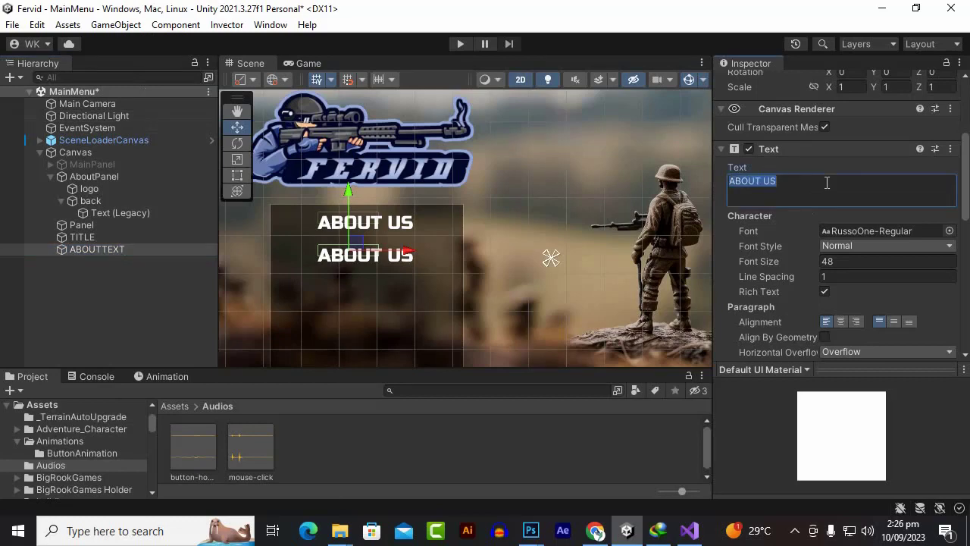
{"action": "type", "text": "W"}
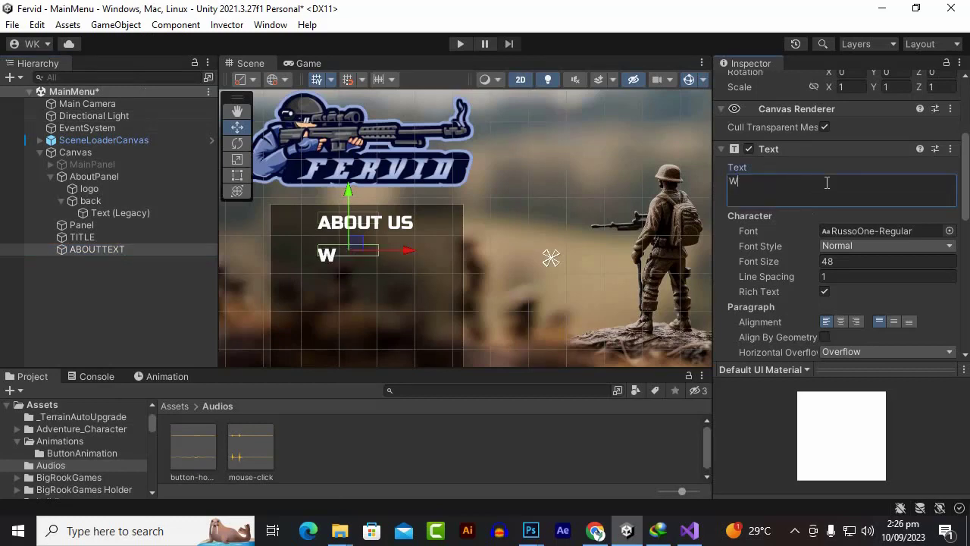
{"action": "key", "text": "BackSpace"}
{"action": "type", "text": "WE ARE "}
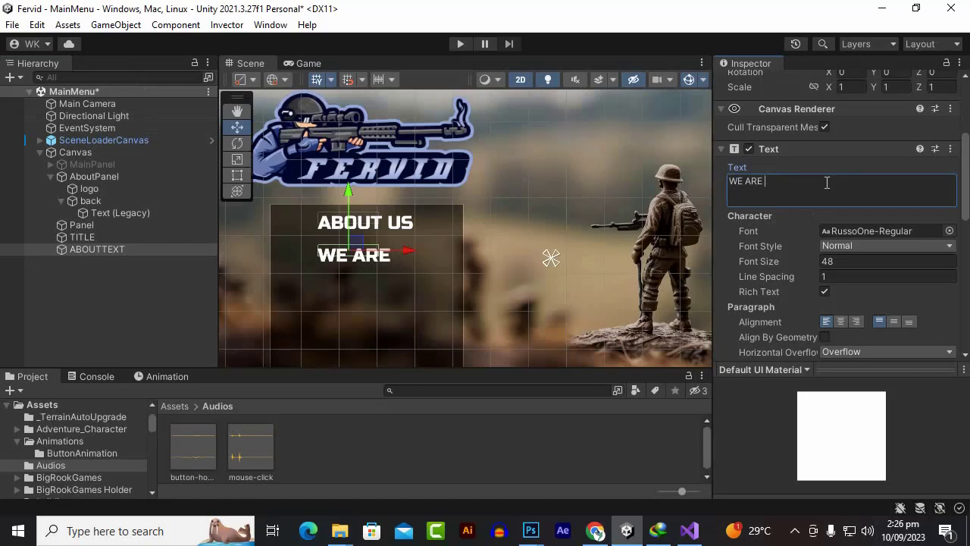
{"action": "type", "text": "NO1"}
{"action": "key", "text": "BackSpace"}
{"action": "key", "text": "BackSpace"}
{"action": "key", "text": "BackSpace"}
{"action": "key", "text": "BackSpace"}
{"action": "key", "text": "BackSpace"}
{"action": "key", "text": "BackSpace"}
{"action": "key", "text": "BackSpace"}
{"action": "key", "text": "BackSpace"}
{"action": "key", "text": "BackSpace"}
{"action": "key", "text": "BackSpace"}
Step: Enter the ABOUTTEXT wording on three lines: FERVID GAME, IS DEVELOPED, BY INCERN
{"action": "type", "text": "FERVID"}
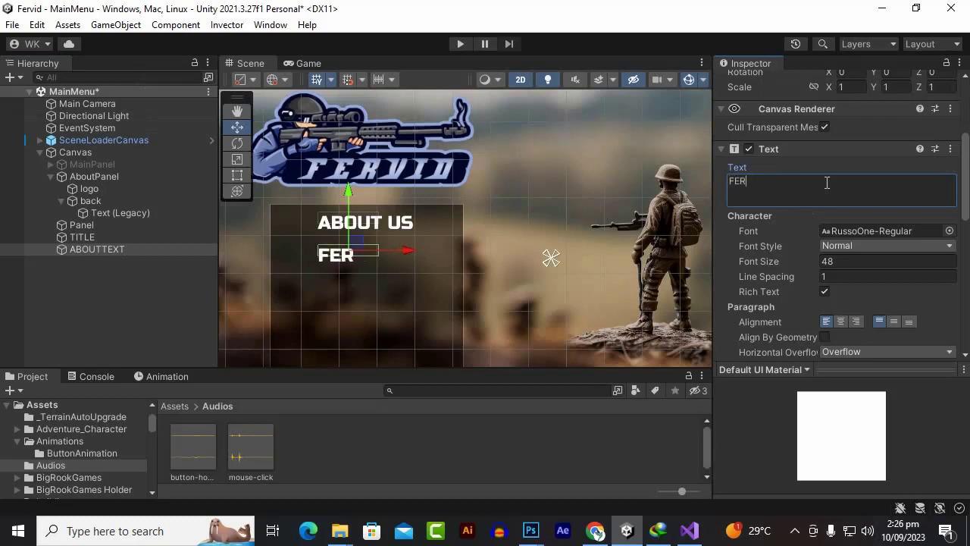
{"action": "type", "text": "GAM"}
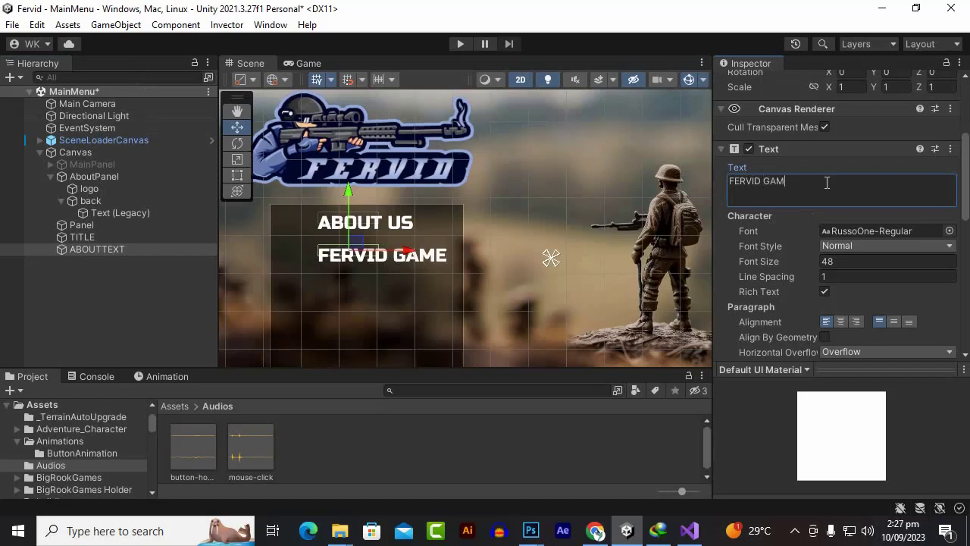
{"action": "type", "text": "E IS DE"}
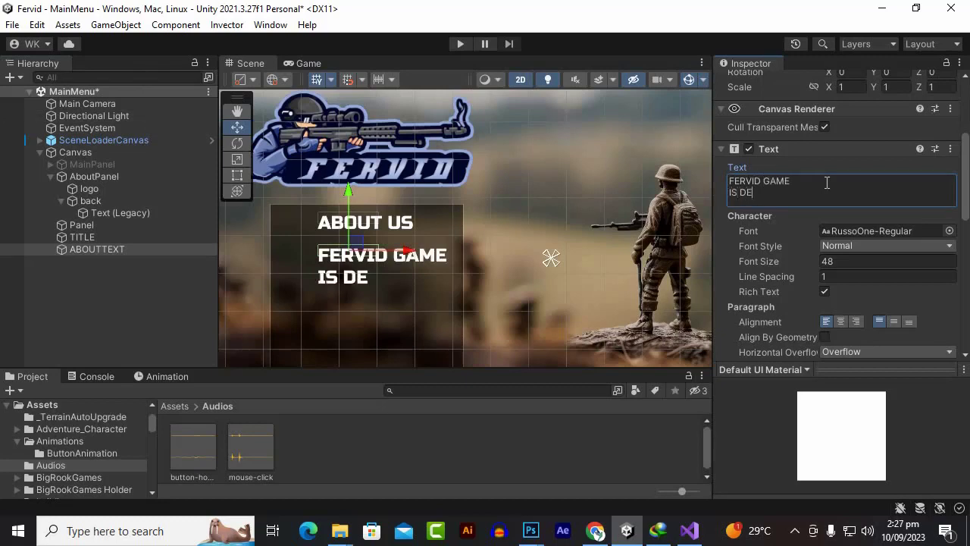
{"action": "type", "text": "VELOPED"}
{"action": "key", "text": "Return"}
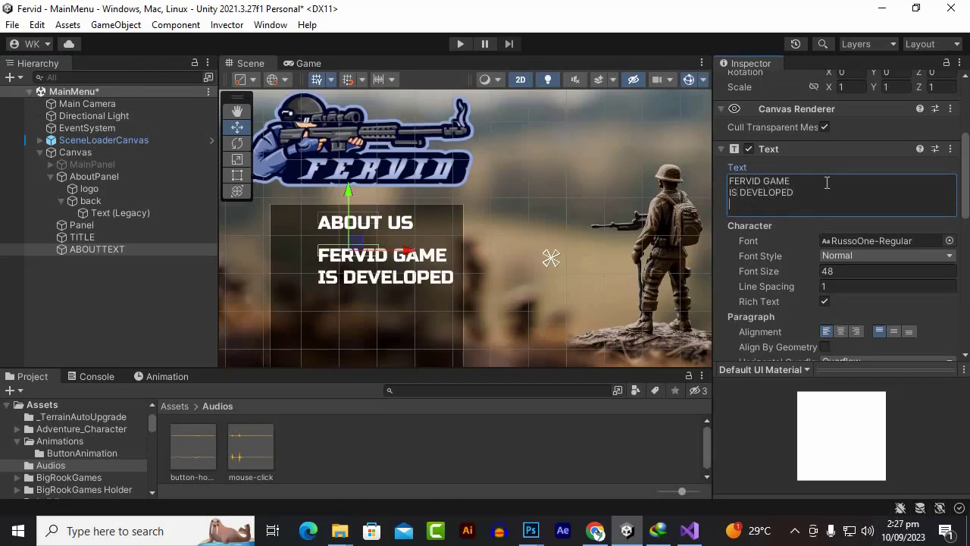
{"action": "type", "text": "BY INCERN"}
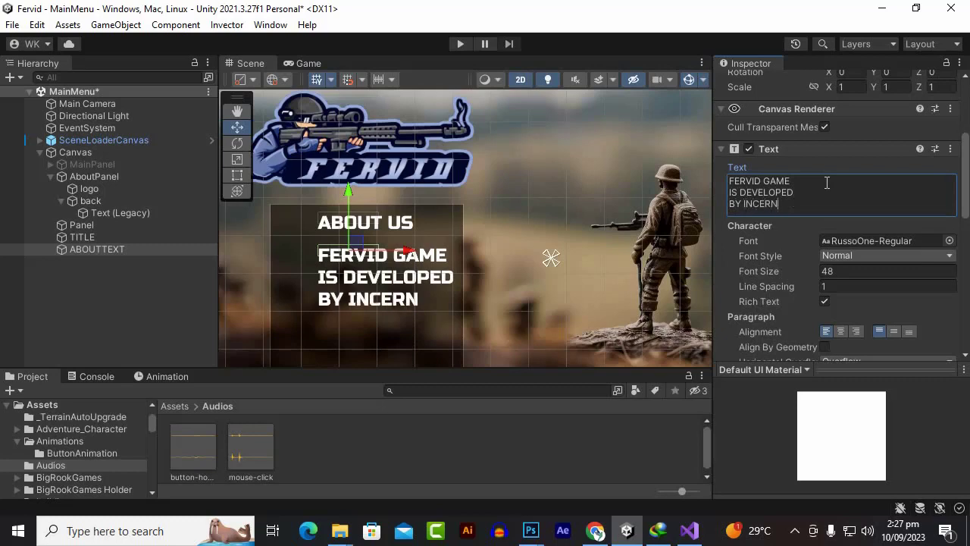
{"action": "key", "text": "Return"}
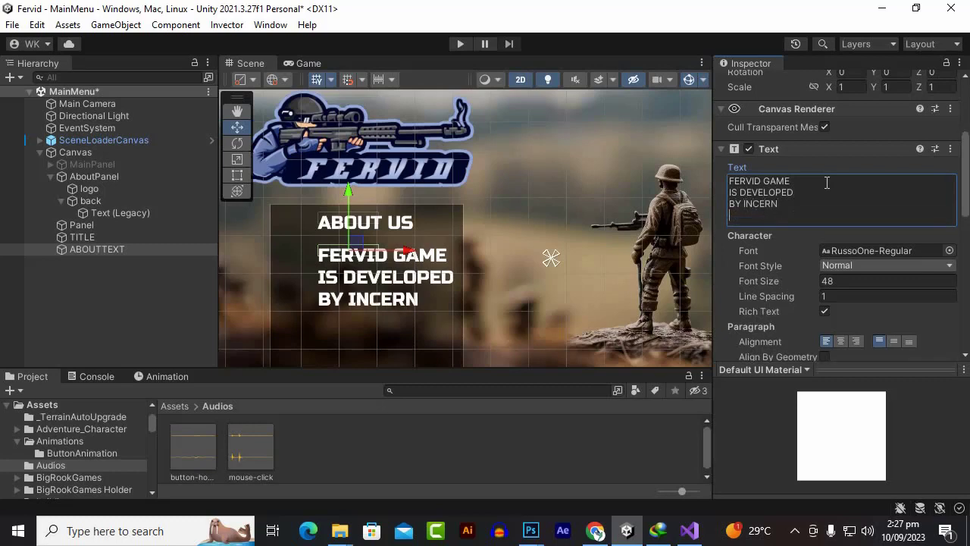
Step: Align the ABOUTTEXT wording to the center horizontally and the middle vertically
{"action": "key", "text": "ctrl+a"}
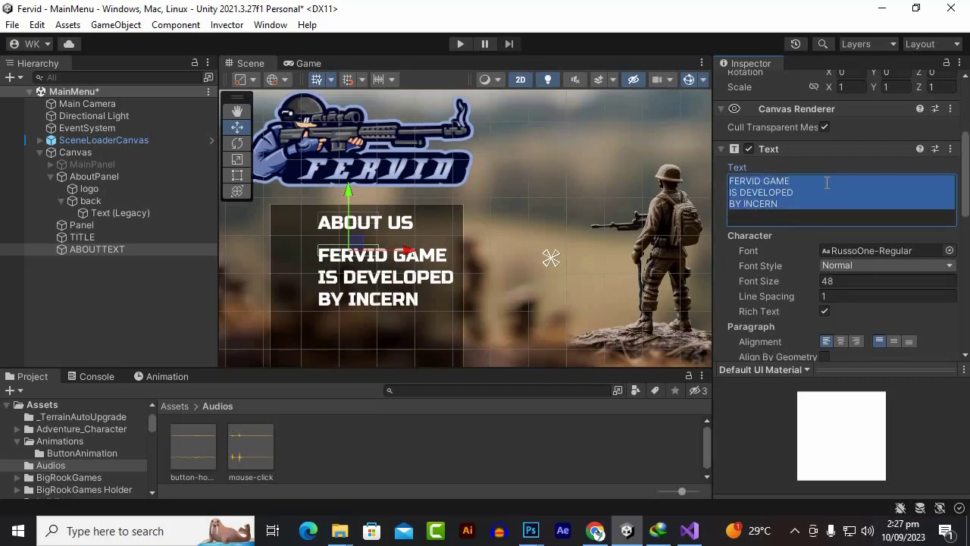
{"action": "left_click", "coordinate": [840, 341]}
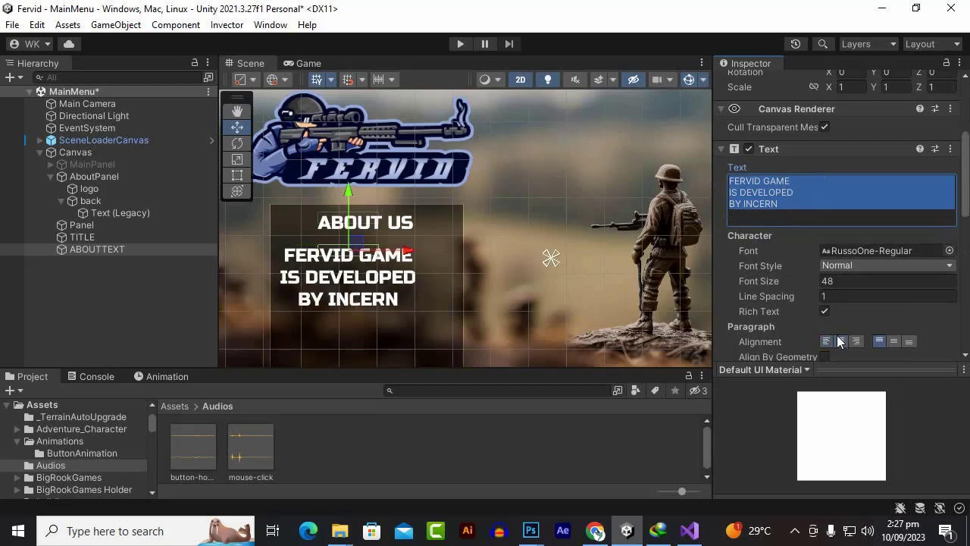
{"action": "left_click", "coordinate": [894, 343]}
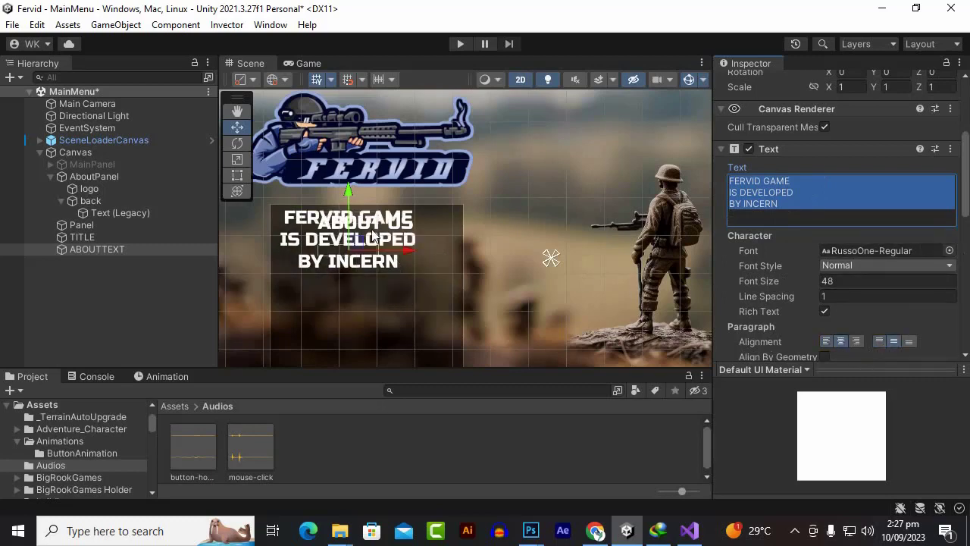
Step: Move ABOUTTEXT so it sits centered in the dark panel just below the ABOUT US title
{"action": "left_click_drag", "start_coordinate": [348, 192], "coordinate": [351, 250]}
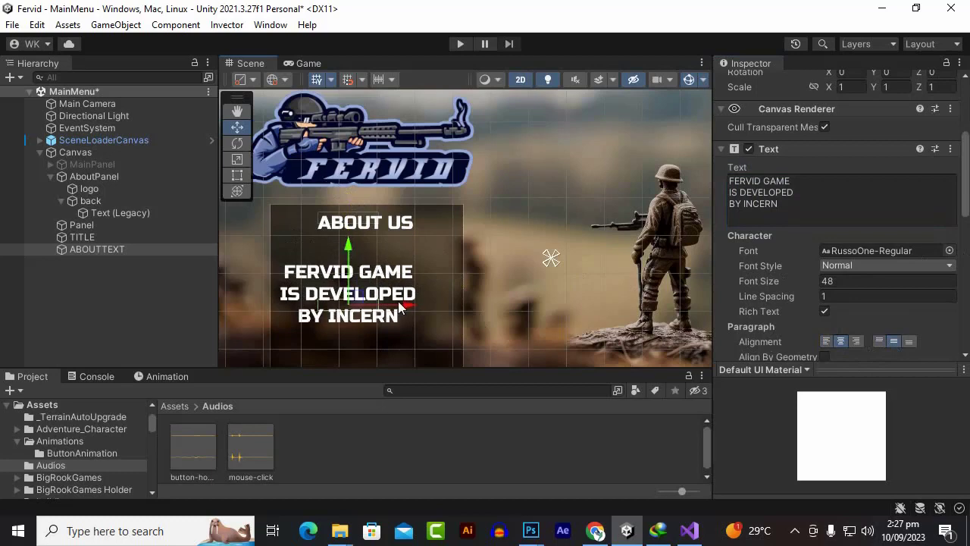
{"action": "left_click_drag", "start_coordinate": [405, 305], "coordinate": [424, 316]}
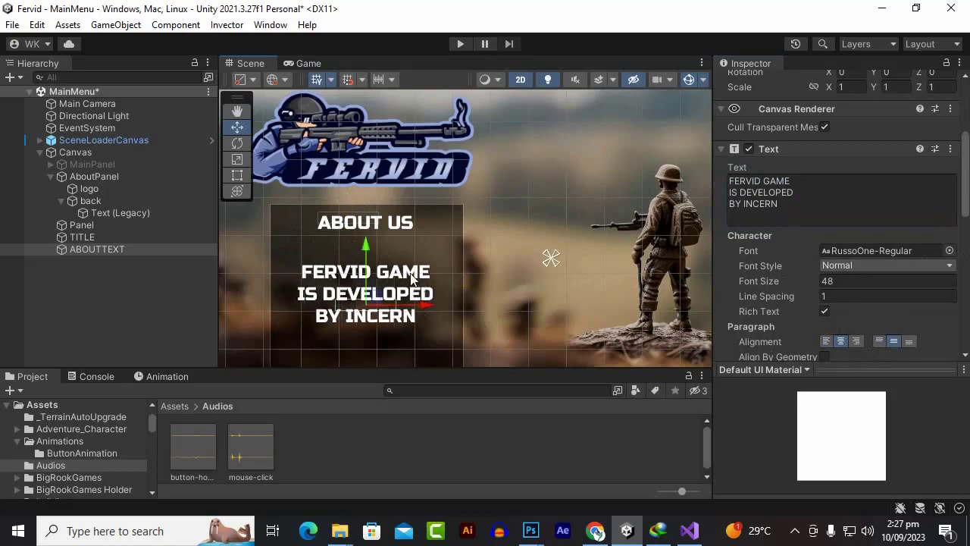
{"action": "left_click_drag", "start_coordinate": [366, 249], "coordinate": [371, 231]}
{"action": "scroll", "coordinate": [372, 228], "scroll_direction": "down", "scroll_amount": 2}
{"action": "scroll", "coordinate": [371, 229], "scroll_direction": "down", "scroll_amount": 3}
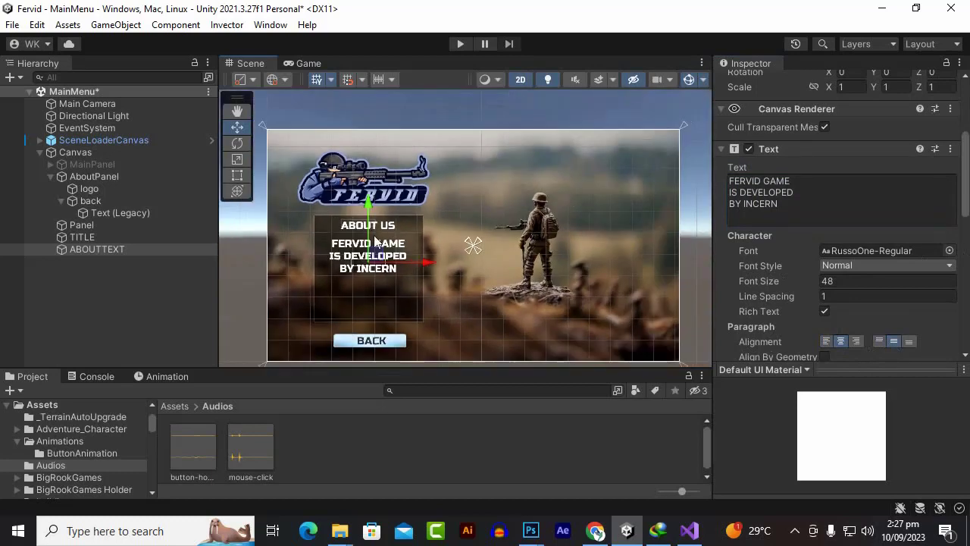
Step: Set the font size of ABOUTTEXT to 36
{"action": "left_click", "coordinate": [825, 212]}
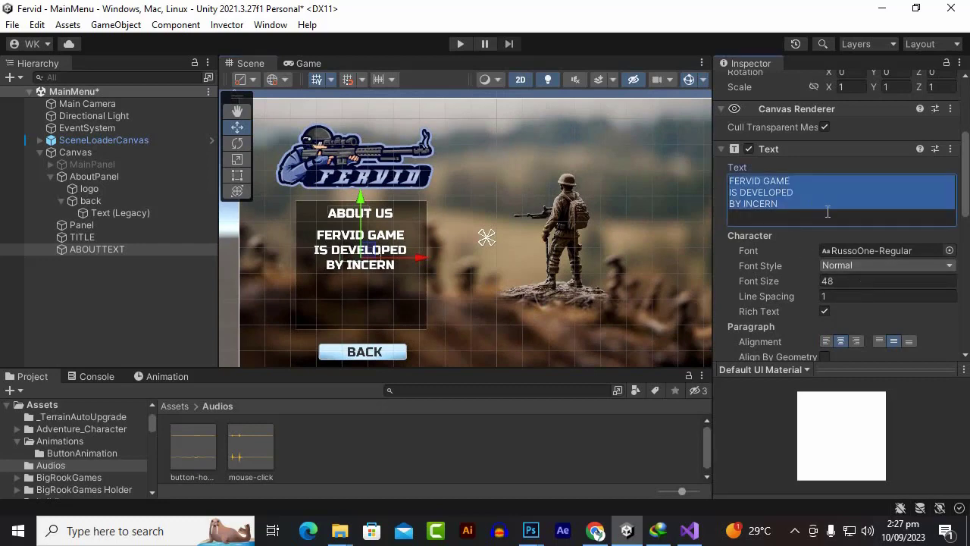
{"action": "left_click", "coordinate": [826, 217]}
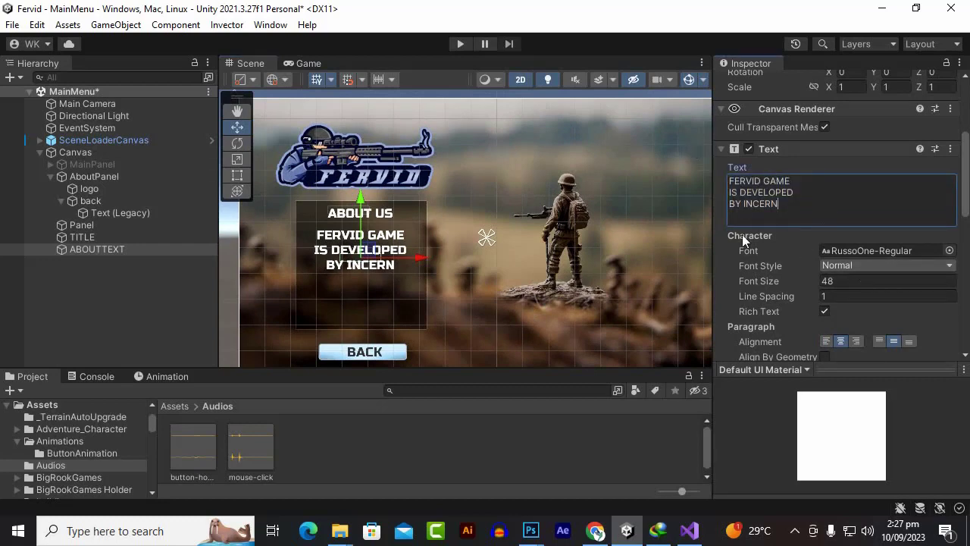
{"action": "left_click", "coordinate": [866, 279]}
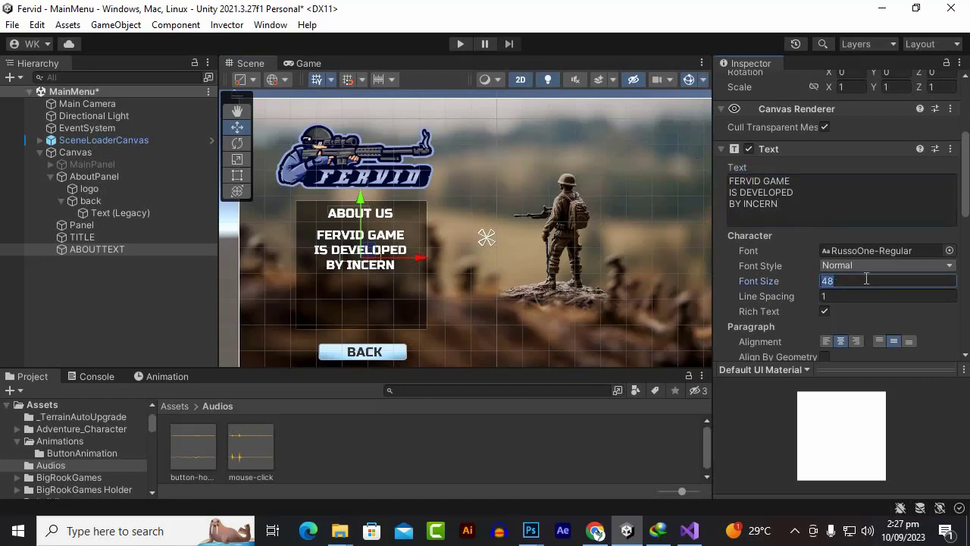
{"action": "type", "text": "24"}
{"action": "left_click_drag", "start_coordinate": [866, 279], "coordinate": [825, 274]}
{"action": "type", "text": "36"}
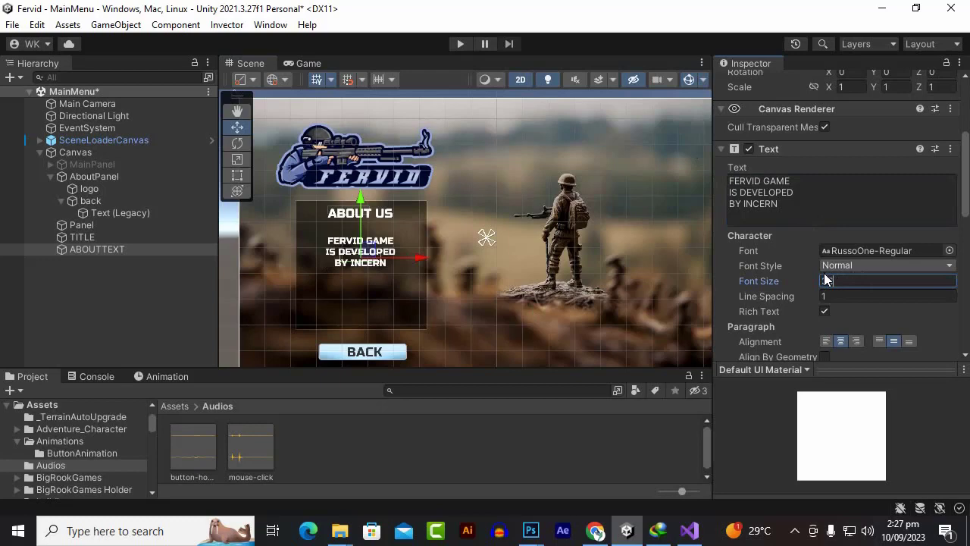
Step: Rebreak the ABOUTTEXT wording so the first line reads FERVID GAME IS and the second reads DEVELOPED
{"action": "left_click", "coordinate": [801, 183]}
{"action": "left_click", "coordinate": [802, 181]}
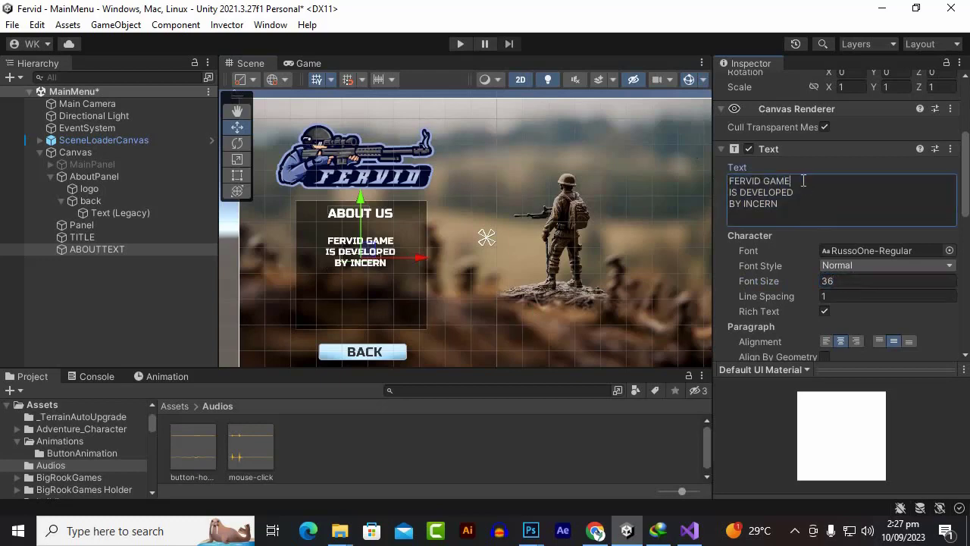
{"action": "key", "text": "Delete"}
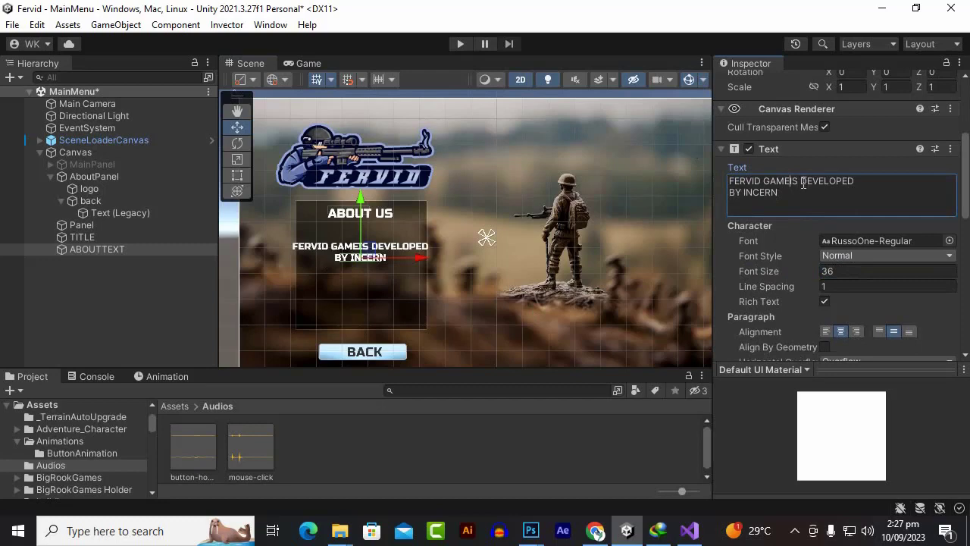
{"action": "left_click", "coordinate": [793, 182]}
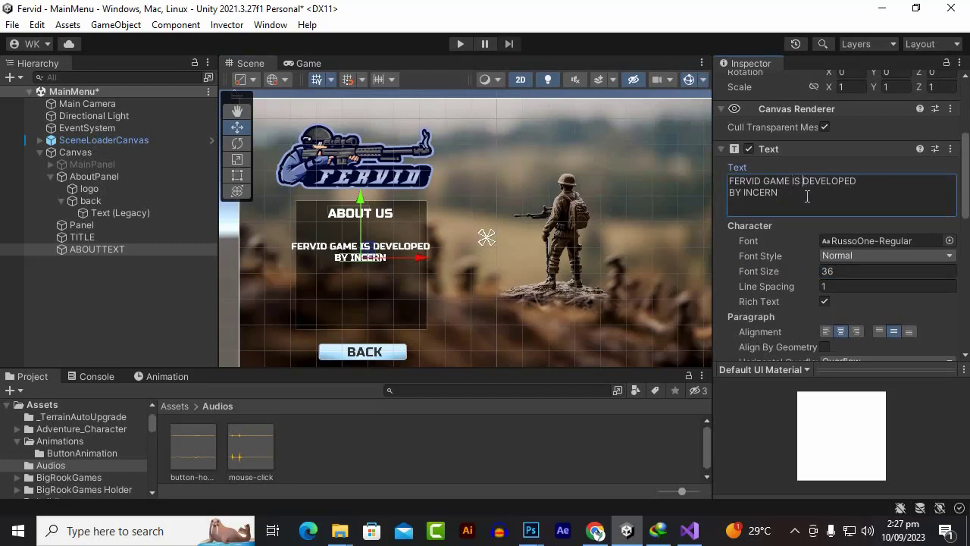
{"action": "key", "text": "Return"}
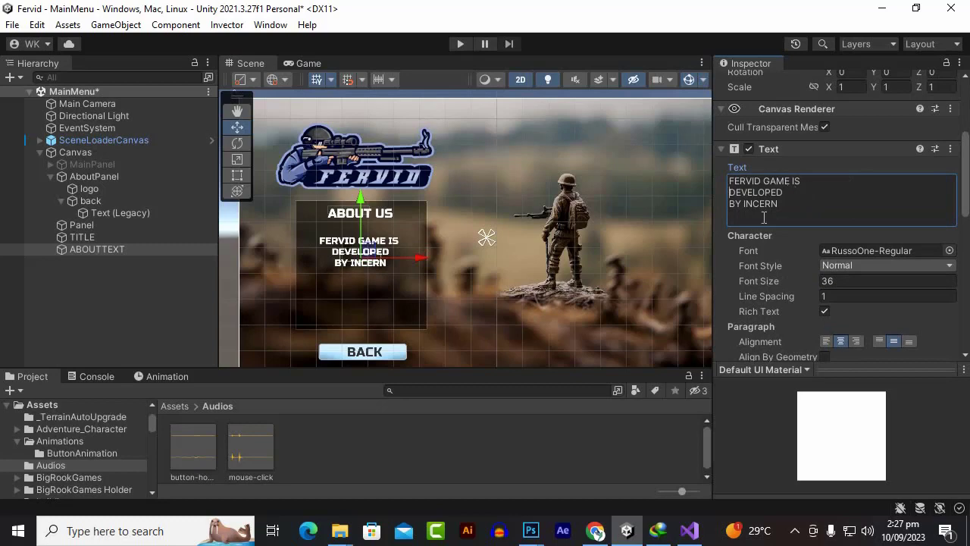
Step: Resize the ABOUTTEXT box with the Rect tool to about 406 wide, filling the dark panel below the title
{"action": "left_click", "coordinate": [236, 176]}
{"action": "scroll", "coordinate": [400, 274], "scroll_direction": "up", "scroll_amount": 3}
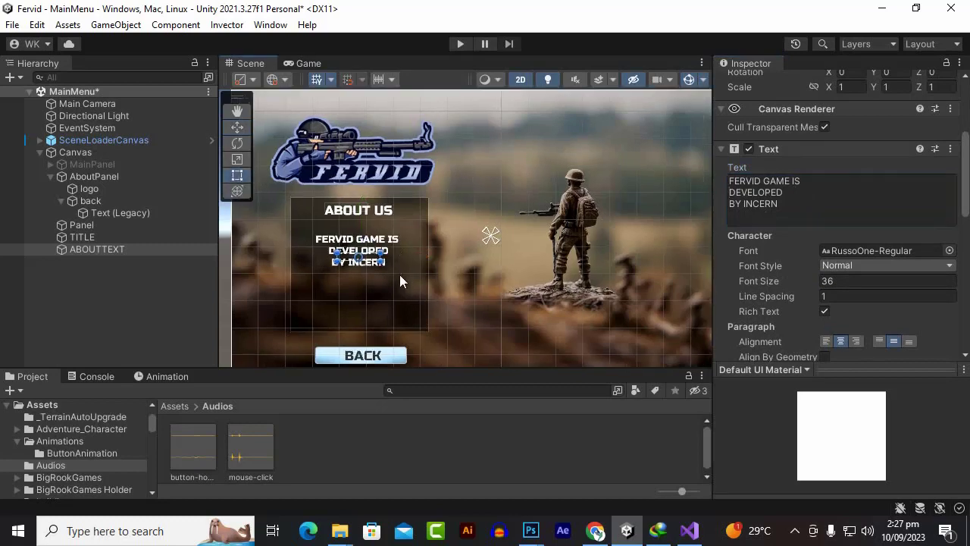
{"action": "left_click_drag", "start_coordinate": [372, 244], "coordinate": [384, 242]}
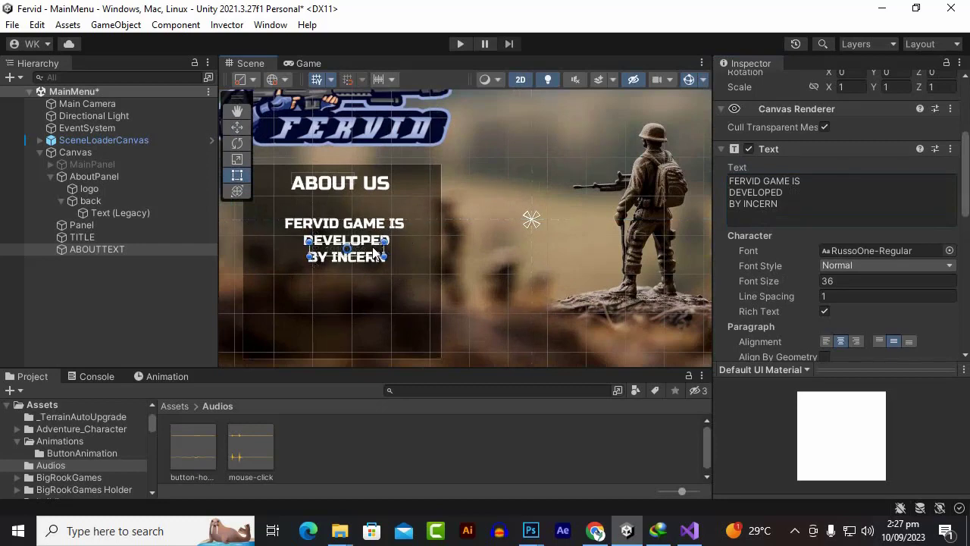
{"action": "left_click_drag", "start_coordinate": [385, 240], "coordinate": [422, 196]}
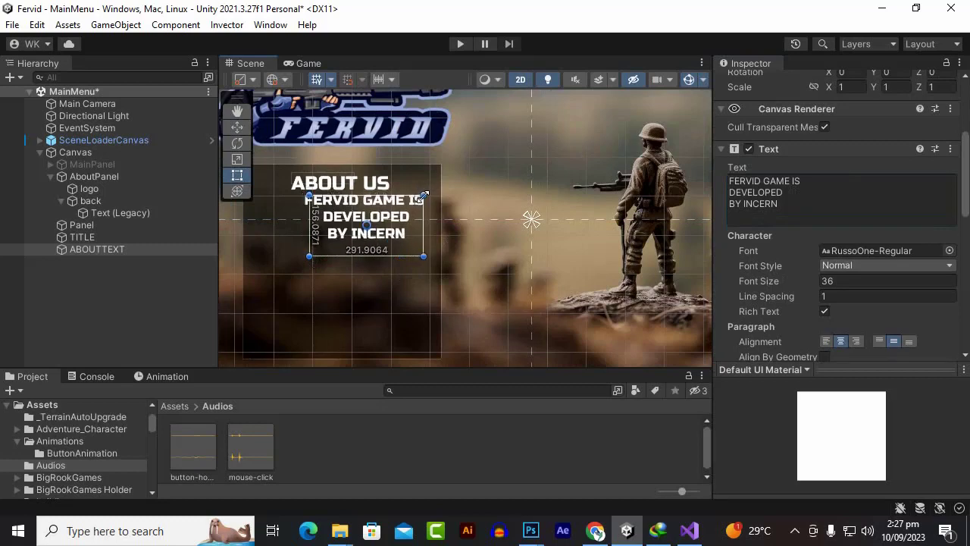
{"action": "left_click_drag", "start_coordinate": [309, 256], "coordinate": [265, 347]}
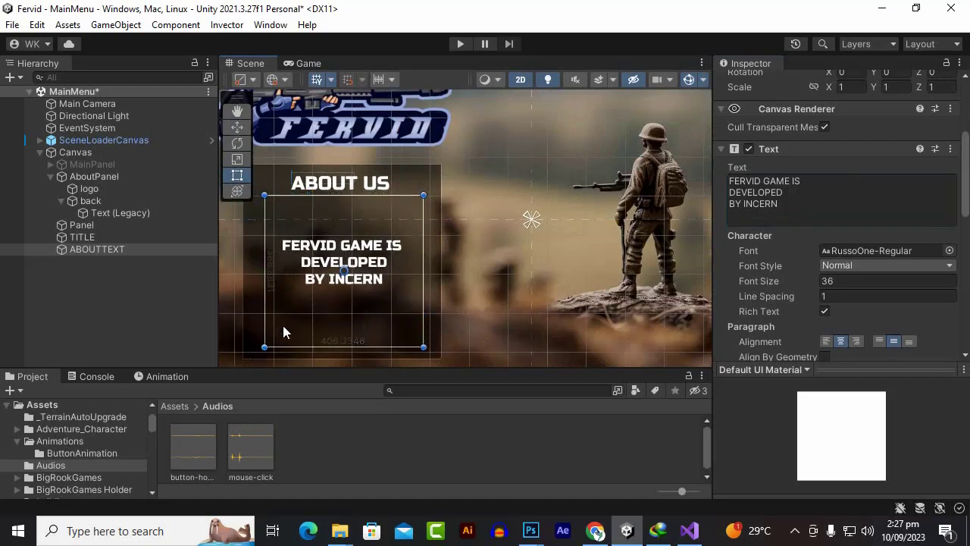
Step: Set the horizontal overflow of ABOUTTEXT to Wrap and its vertical overflow to Truncate
{"action": "scroll", "coordinate": [849, 288], "scroll_direction": "down", "scroll_amount": 2}
{"action": "left_click", "coordinate": [847, 290]}
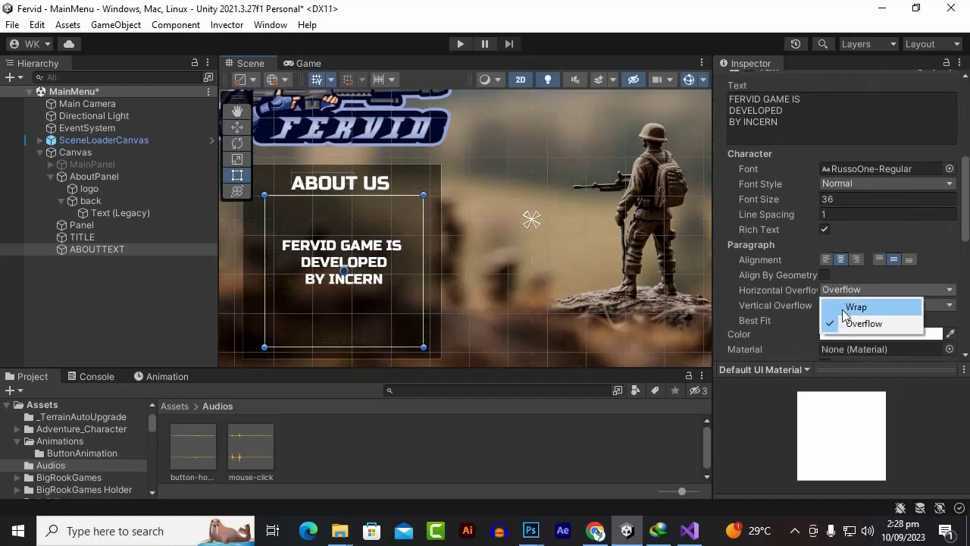
{"action": "left_click", "coordinate": [855, 307]}
{"action": "left_click", "coordinate": [887, 305]}
{"action": "left_click", "coordinate": [860, 319]}
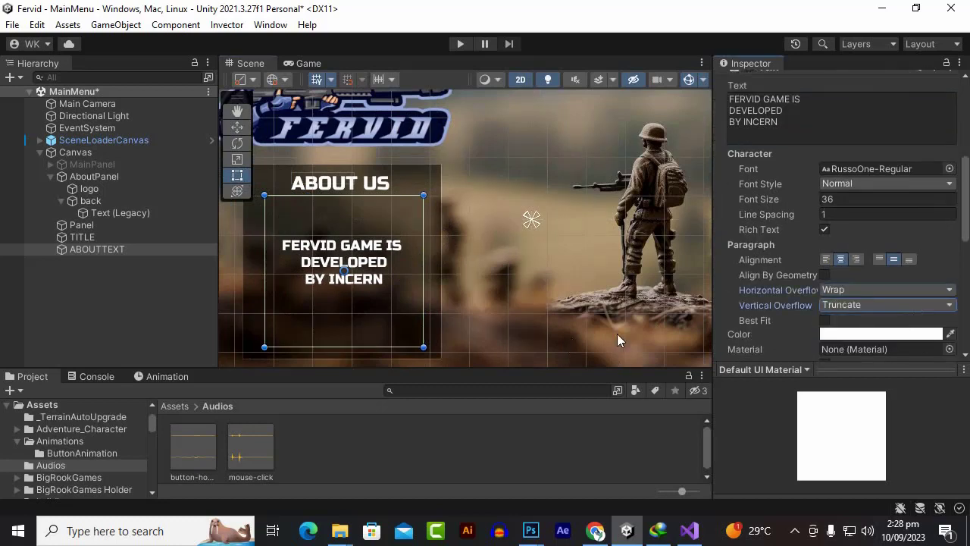
Step: Remove the manual line breaks from ABOUTTEXT so FERVID GAME IS DEVELOPED BY INCERN runs as one line in its text field
{"action": "left_click", "coordinate": [802, 126]}
{"action": "left_click", "coordinate": [822, 111]}
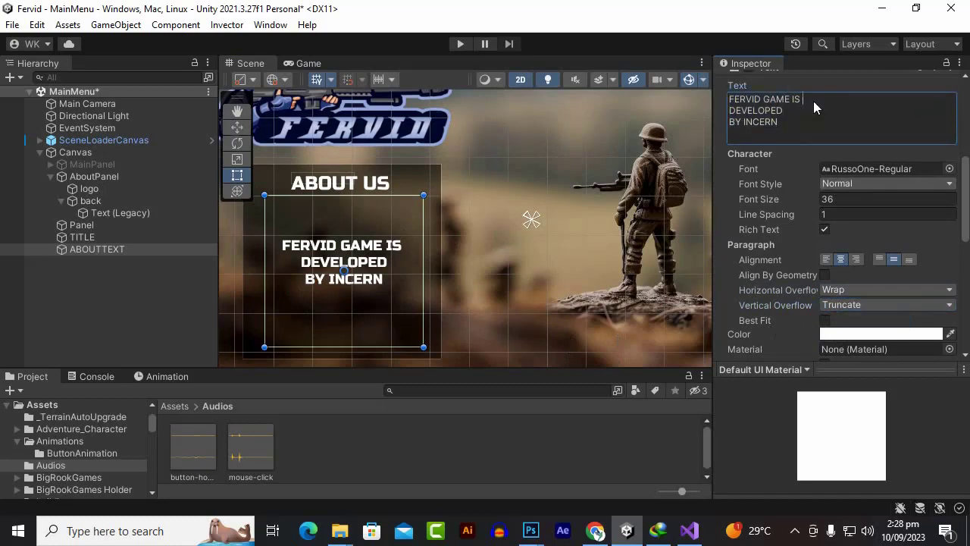
{"action": "key", "text": "Delete"}
{"action": "key", "text": "Delete"}
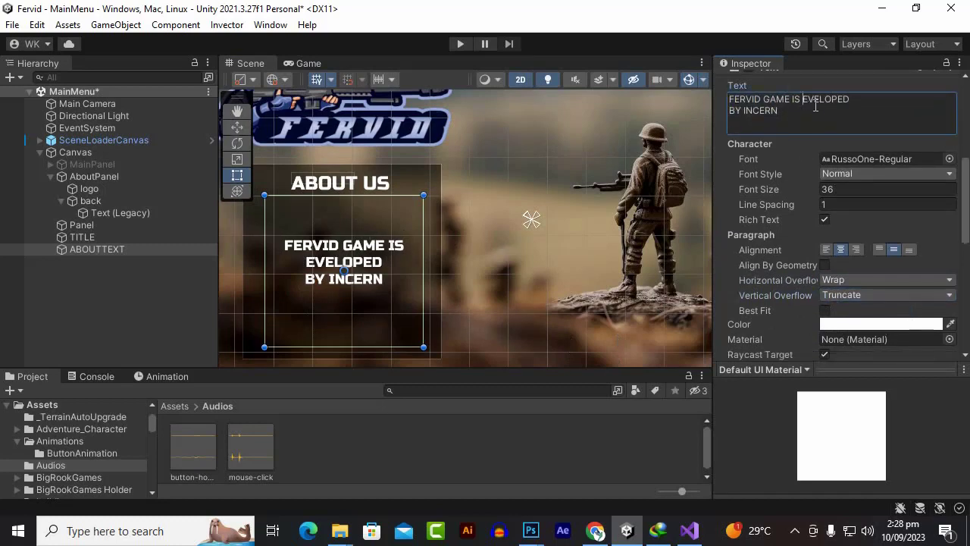
{"action": "type", "text": "D"}
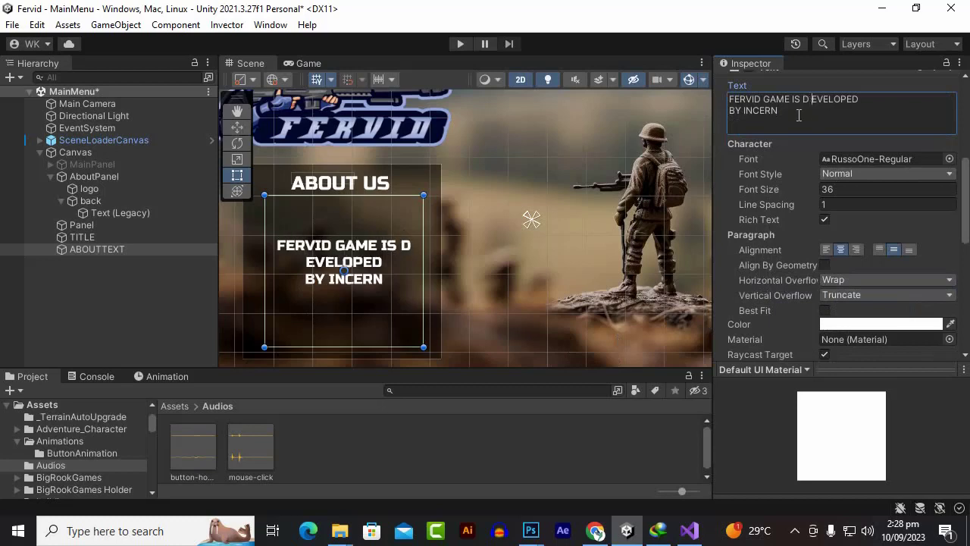
{"action": "key", "text": "BackSpace"}
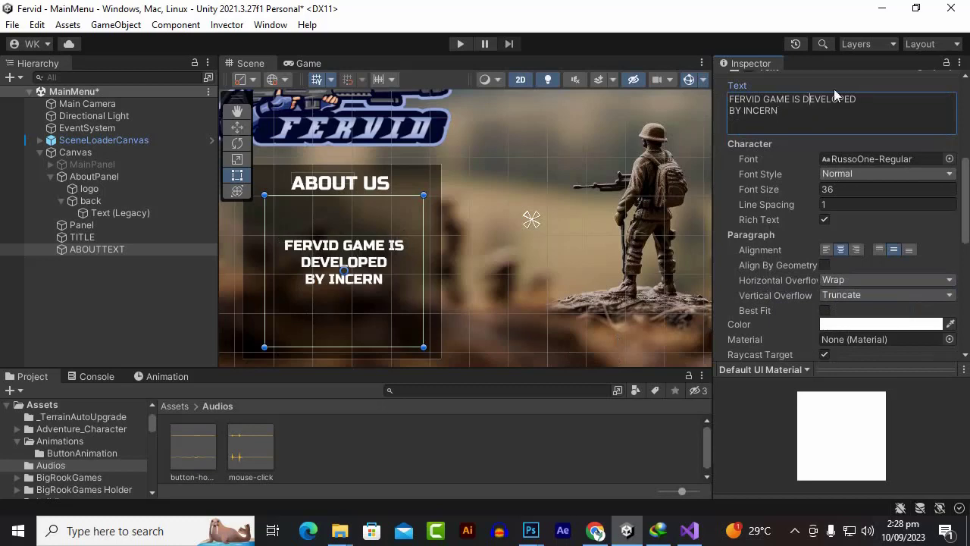
{"action": "left_click", "coordinate": [871, 99]}
{"action": "key", "text": "Delete"}
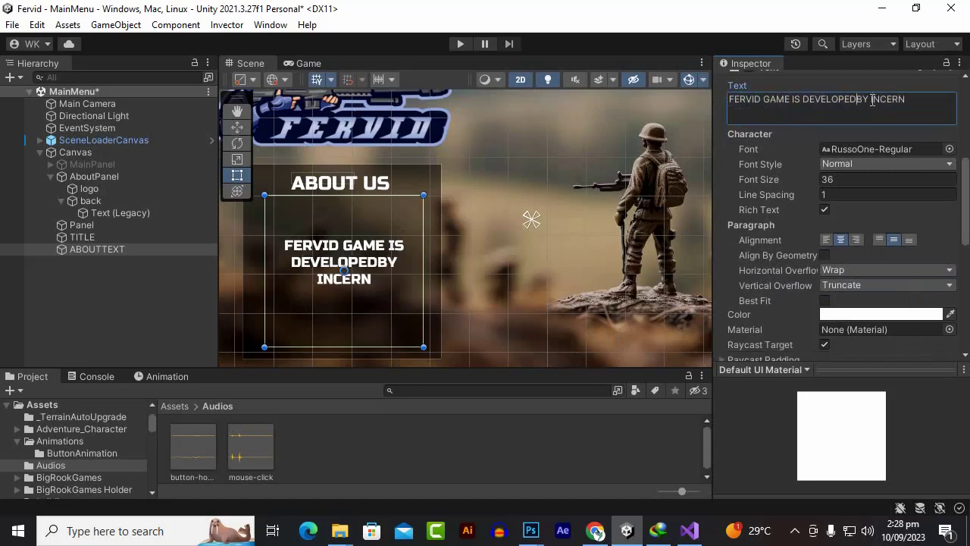
Step: Extend the ABOUTTEXT wording with WHILE CREATING THIRD PERSON SHOOTER GAME ON YOUTUBE CHANNEL after INCERN
{"action": "key", "text": "ctrl+a"}
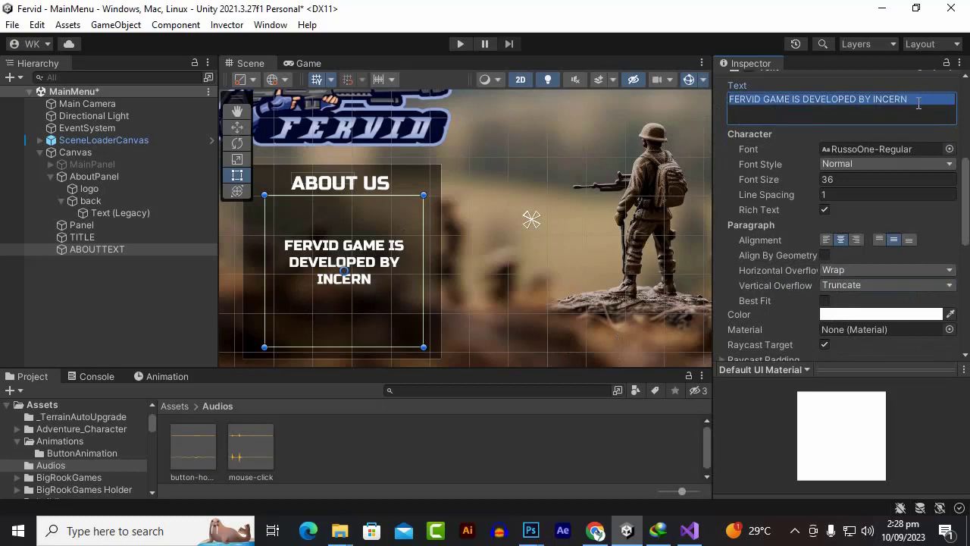
{"action": "left_click", "coordinate": [918, 103]}
{"action": "type", "text": "WH"}
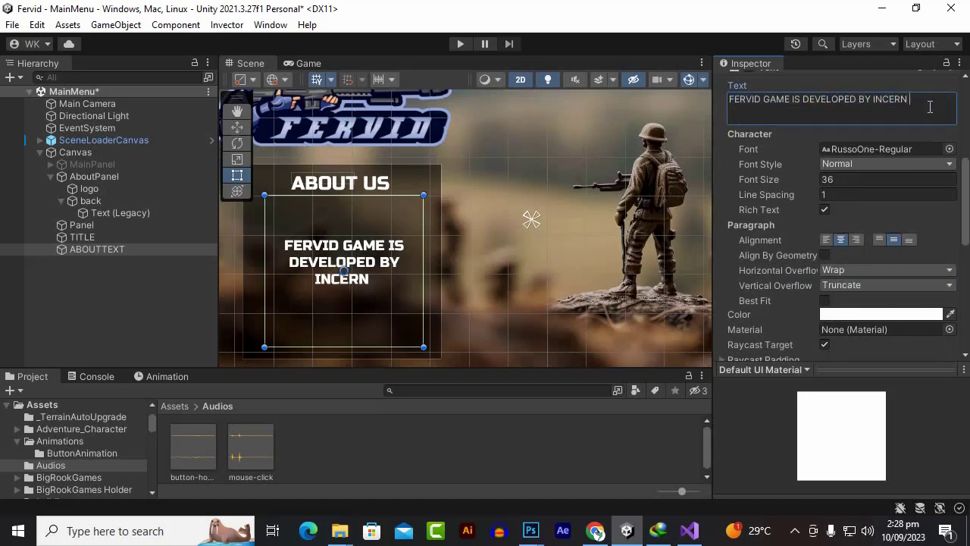
{"action": "type", "text": "ILE CRE"}
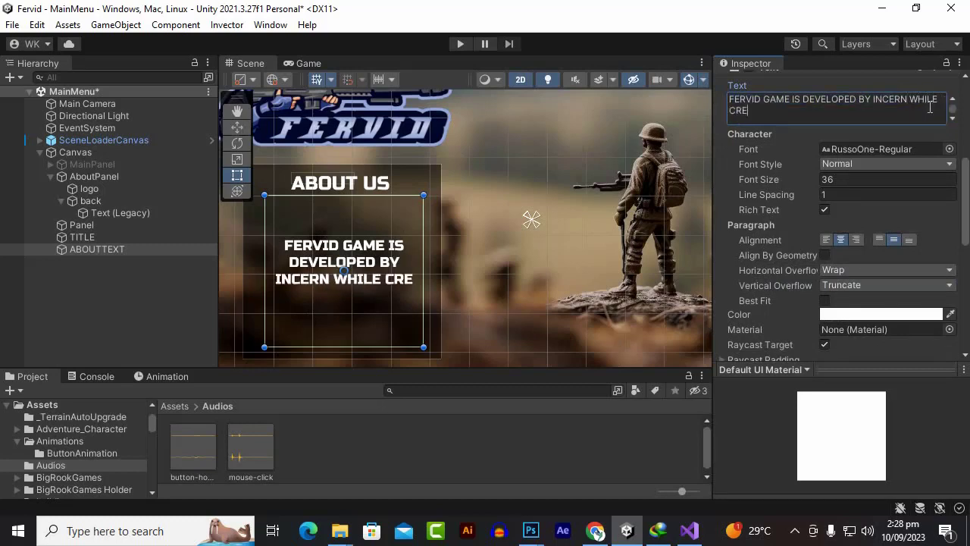
{"action": "type", "text": "ATING THIRE"}
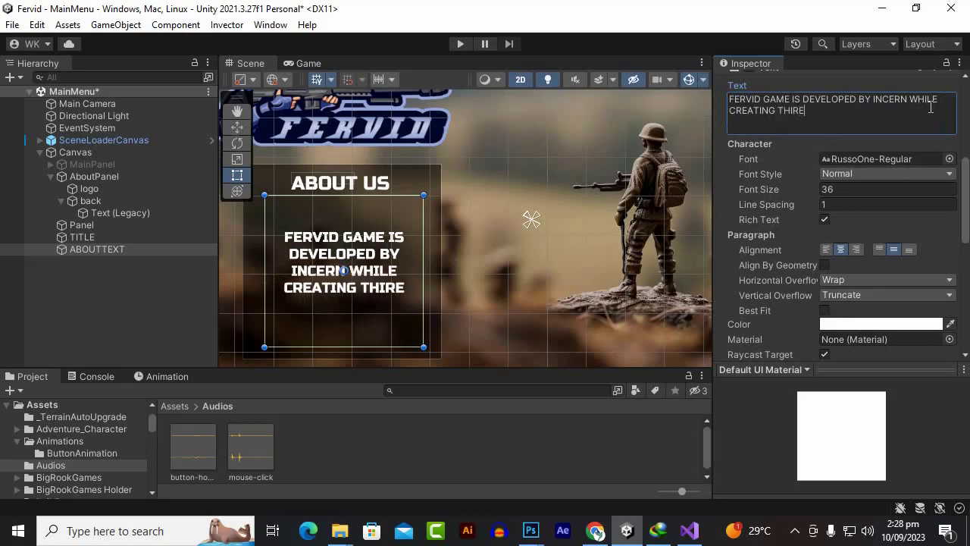
{"action": "key", "text": "BackSpace"}
{"action": "type", "text": "D PER"}
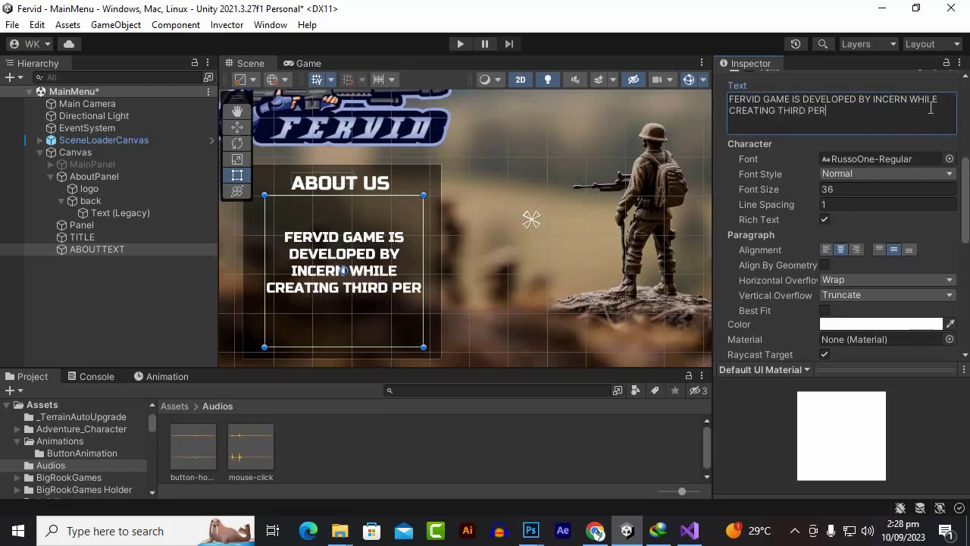
{"action": "type", "text": "SON SHO"}
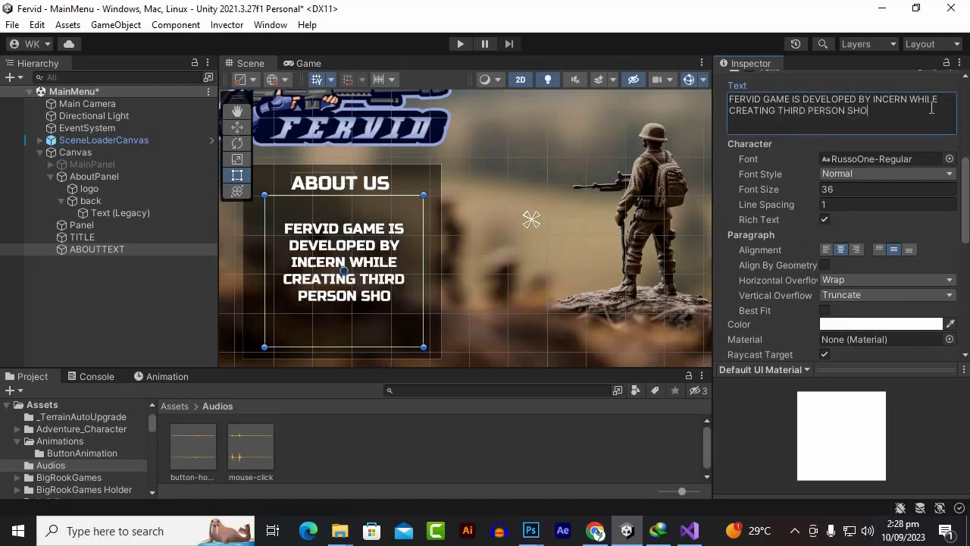
{"action": "type", "text": "OTER GAME "}
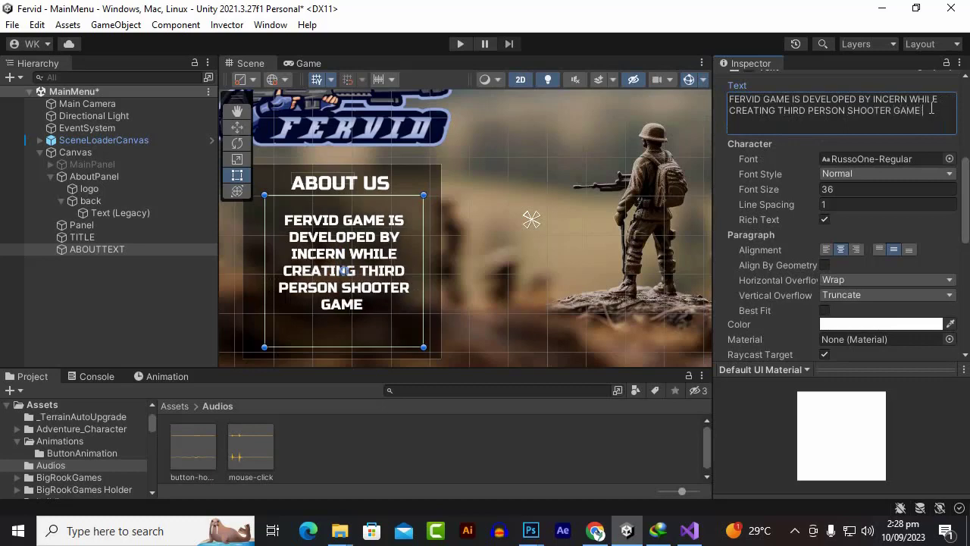
{"action": "type", "text": "ON"}
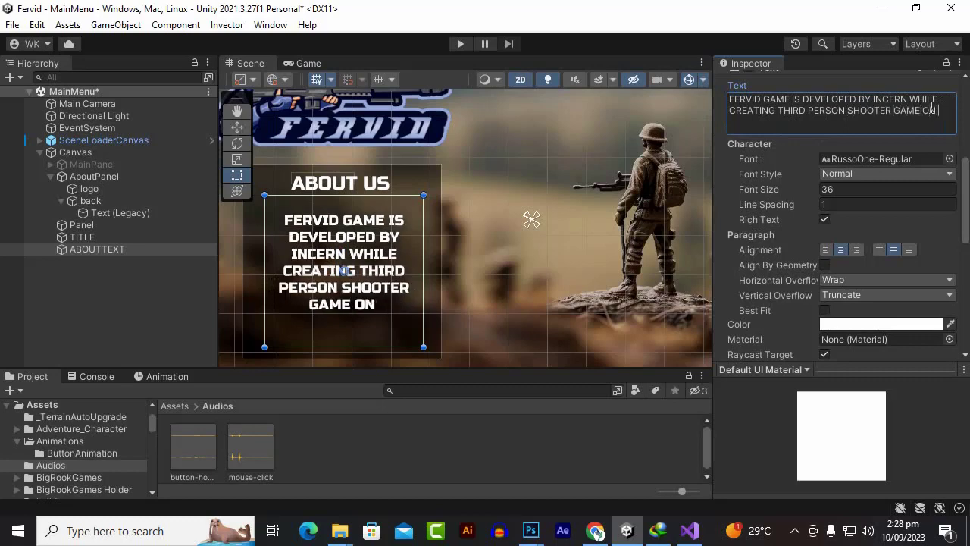
{"action": "type", "text": " YOUTUBE"}
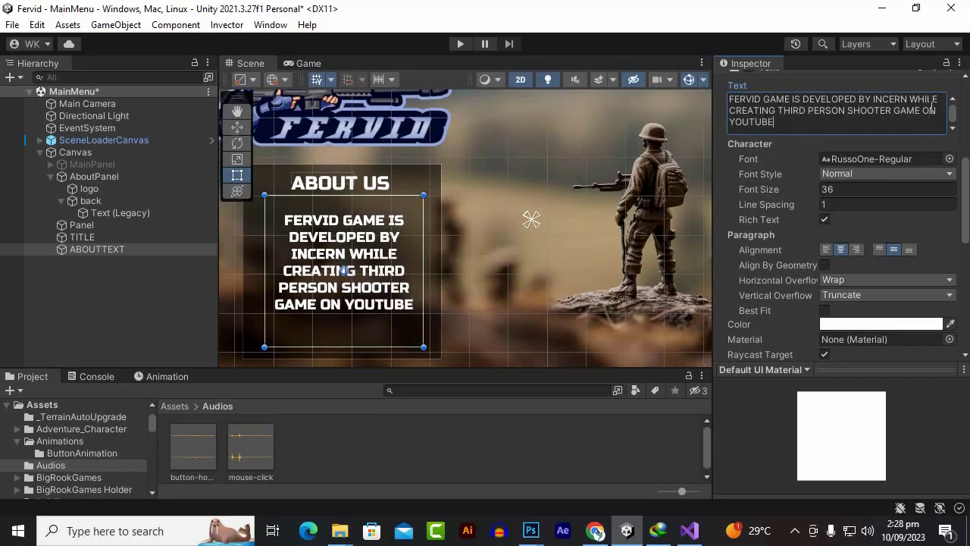
{"action": "type", "text": " CHANNEL"}
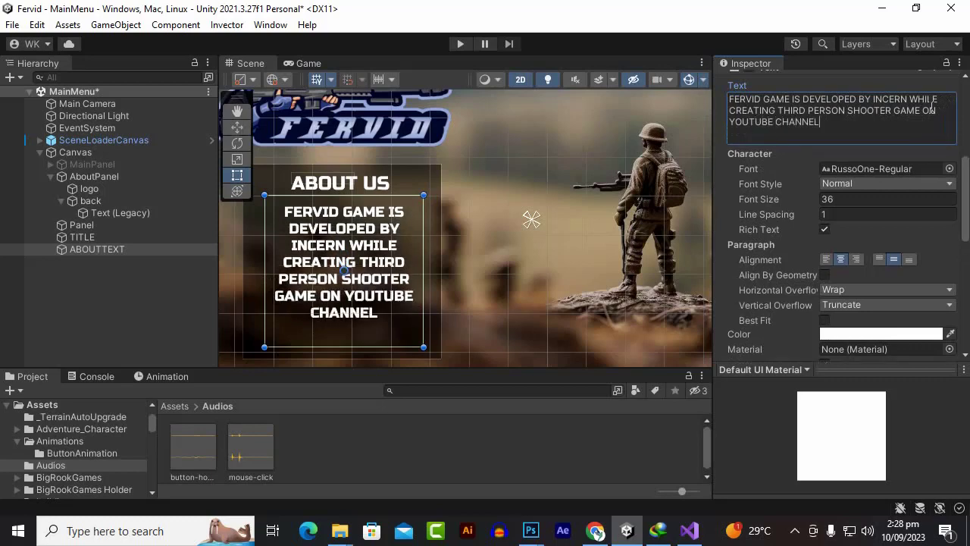
{"action": "key", "text": "BackSpace"}
{"action": "left_click", "coordinate": [92, 280]}
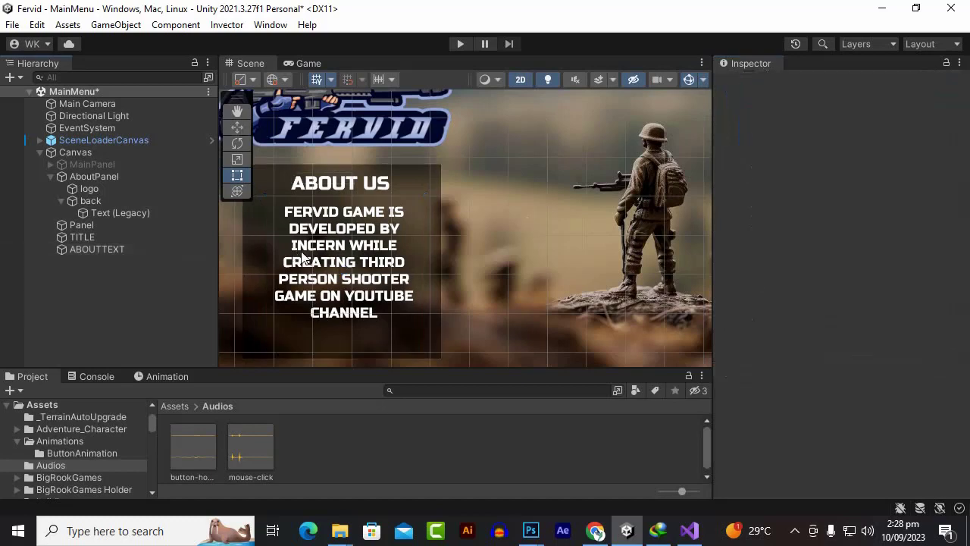
Step: Nest TITLE and ABOUTTEXT under Panel, and make Panel a child of AboutPanel
{"action": "left_click", "coordinate": [239, 130]}
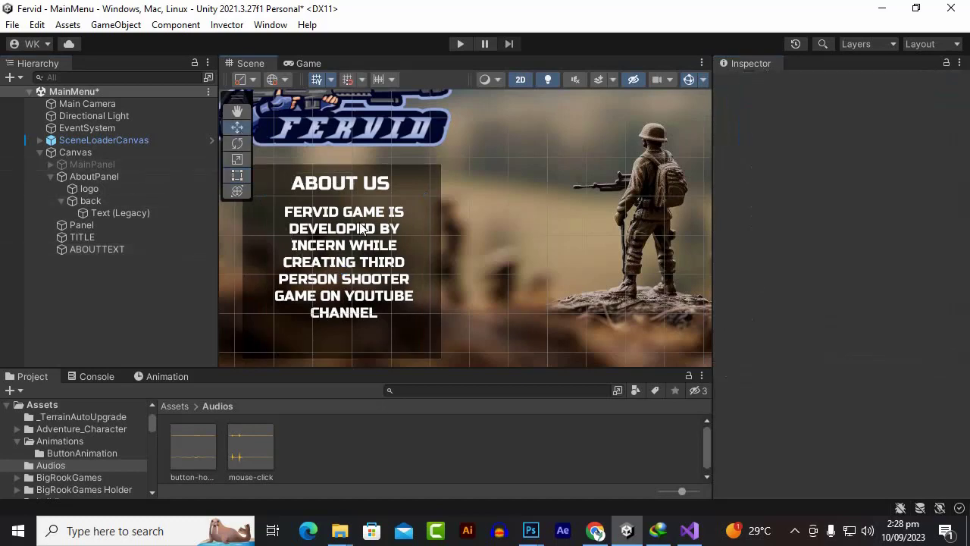
{"action": "left_click", "coordinate": [94, 249]}
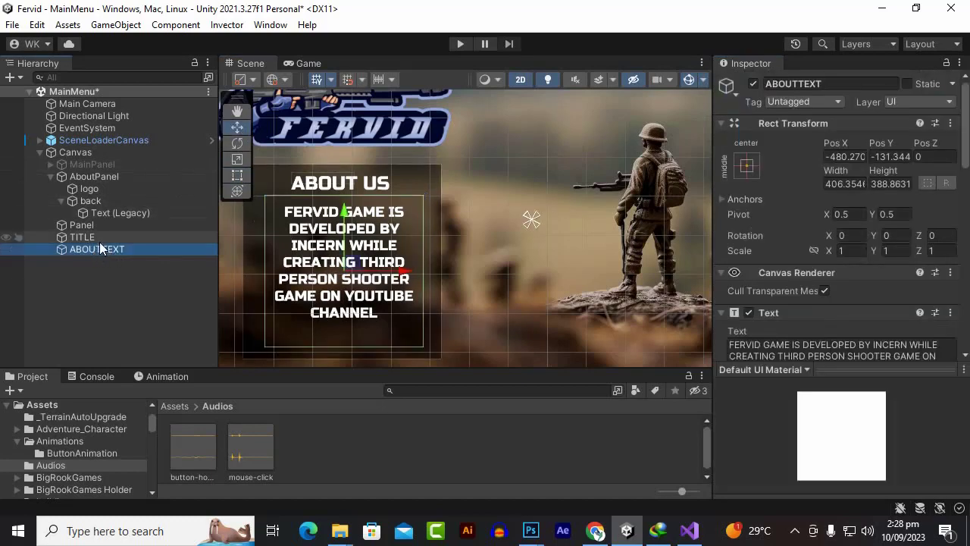
{"action": "left_click", "coordinate": [97, 238], "text": "shift"}
{"action": "left_click_drag", "start_coordinate": [94, 238], "coordinate": [105, 179]}
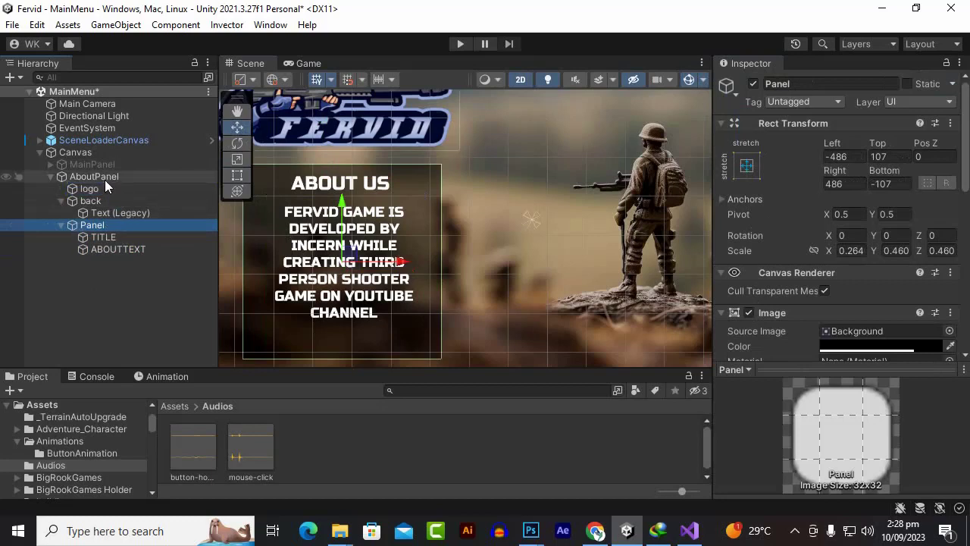
{"action": "left_click", "coordinate": [107, 301]}
Step: Save the MainMenu scene with the whole about screen in view
{"action": "scroll", "coordinate": [333, 303], "scroll_direction": "down", "scroll_amount": 5}
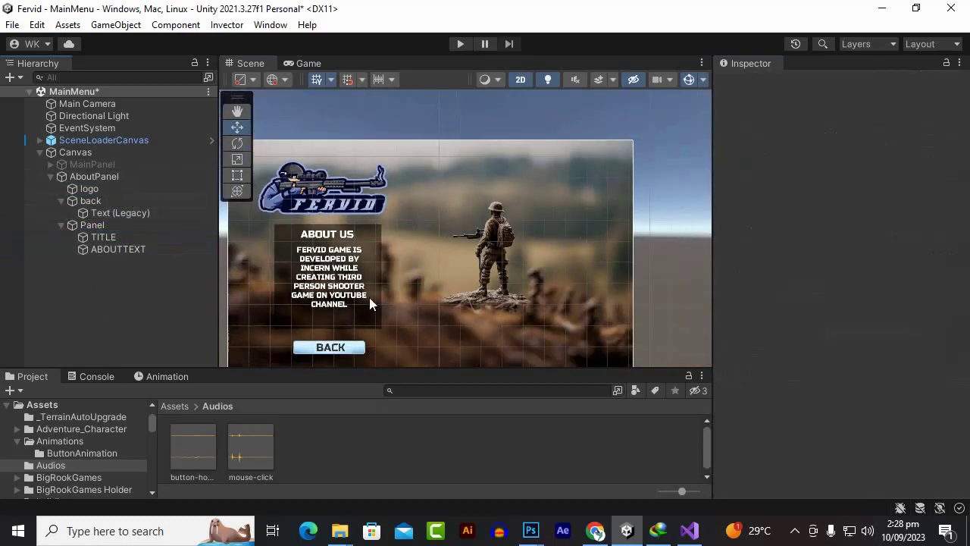
{"action": "scroll", "coordinate": [370, 299], "scroll_direction": "down", "scroll_amount": 3}
{"action": "key", "text": "ctrl+s"}
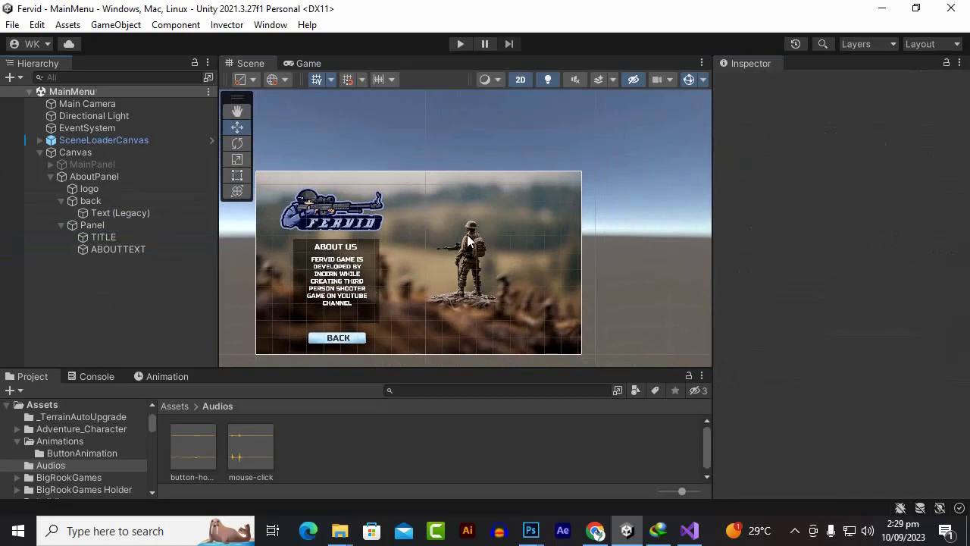
Step: Remove the Bl_Button Scene Load script component from the back button of AboutPanel
{"action": "left_click", "coordinate": [106, 176]}
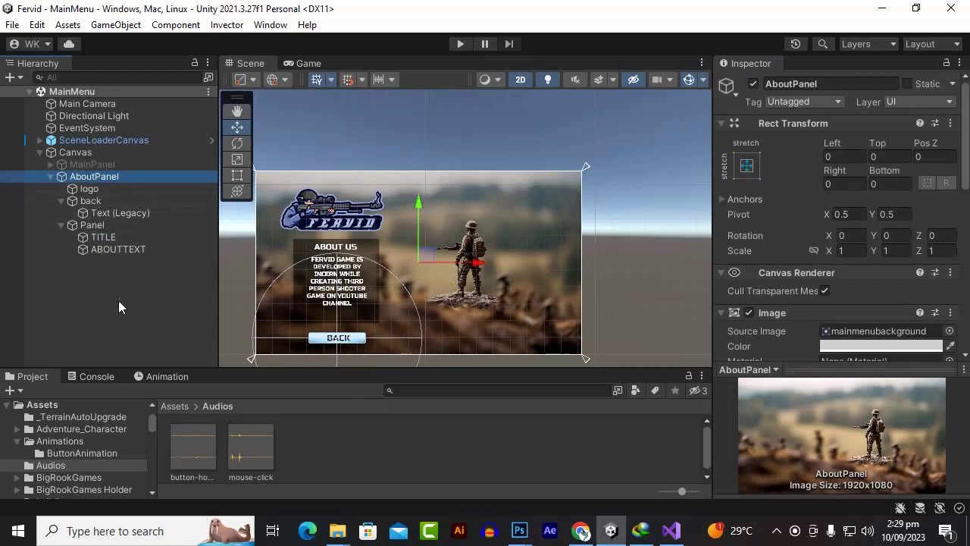
{"action": "left_click", "coordinate": [102, 202]}
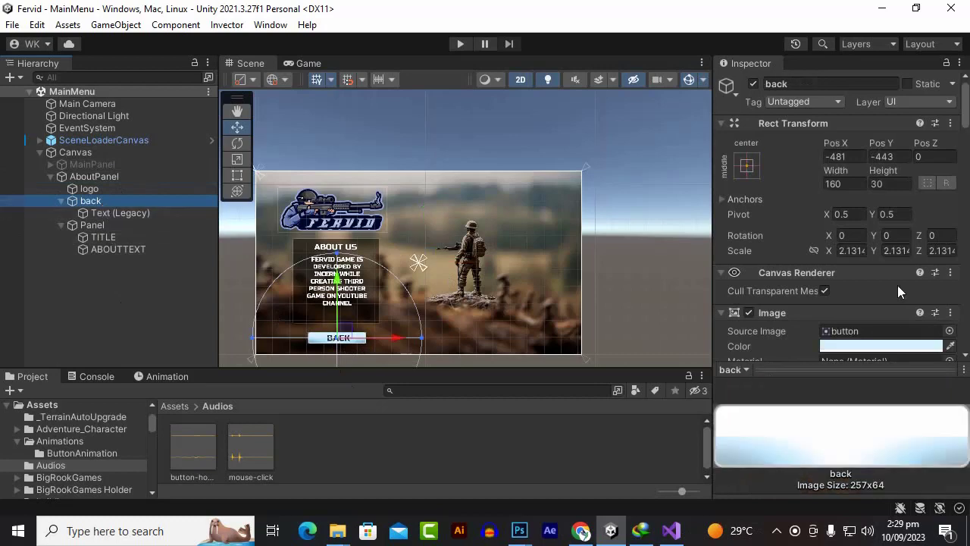
{"action": "scroll", "coordinate": [823, 251], "scroll_direction": "down", "scroll_amount": 3}
{"action": "scroll", "coordinate": [819, 250], "scroll_direction": "down", "scroll_amount": 3}
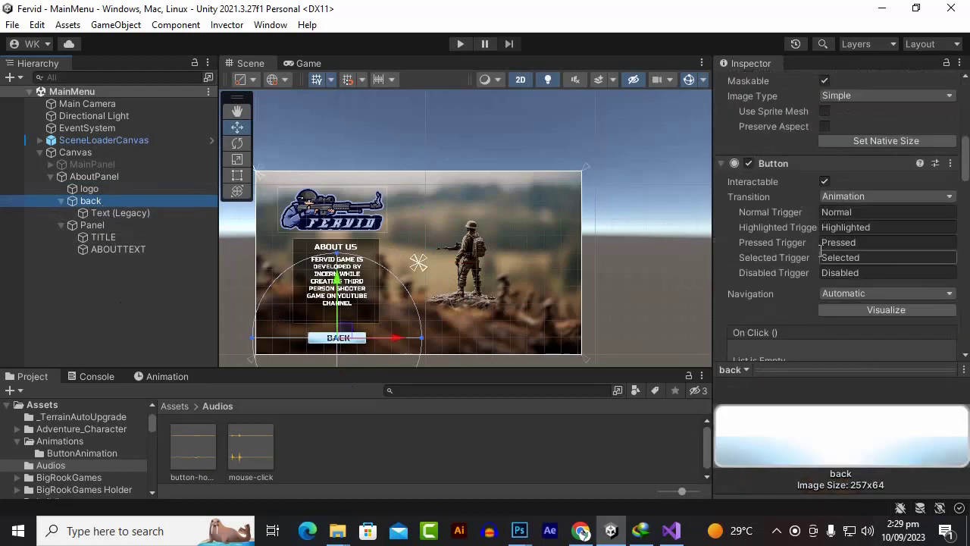
{"action": "scroll", "coordinate": [811, 246], "scroll_direction": "down", "scroll_amount": 10}
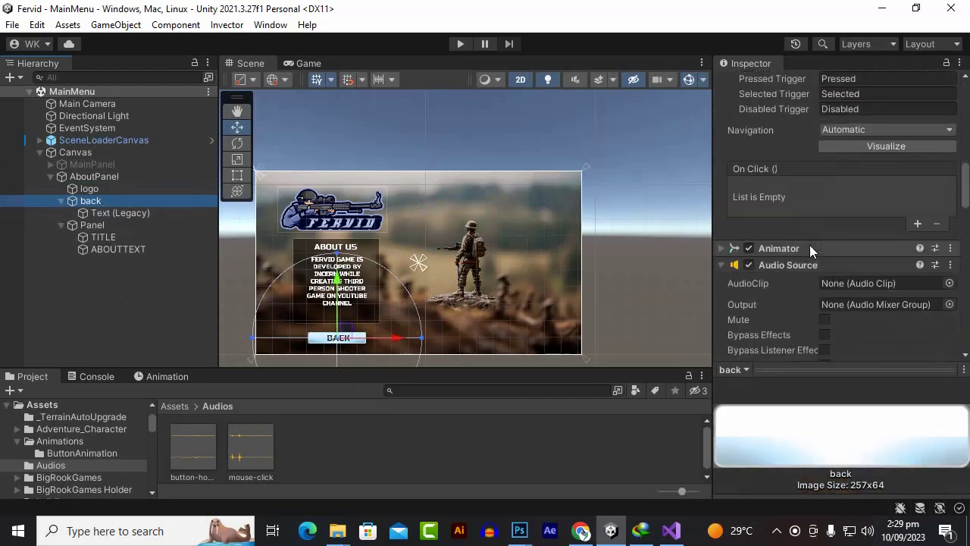
{"action": "scroll", "coordinate": [804, 262], "scroll_direction": "down", "scroll_amount": 5}
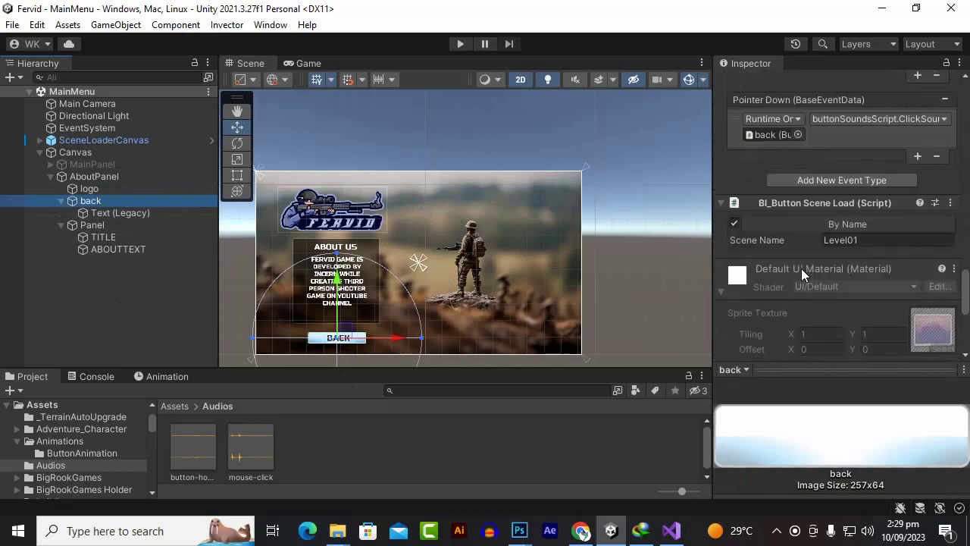
{"action": "scroll", "coordinate": [792, 265], "scroll_direction": "up", "scroll_amount": 2}
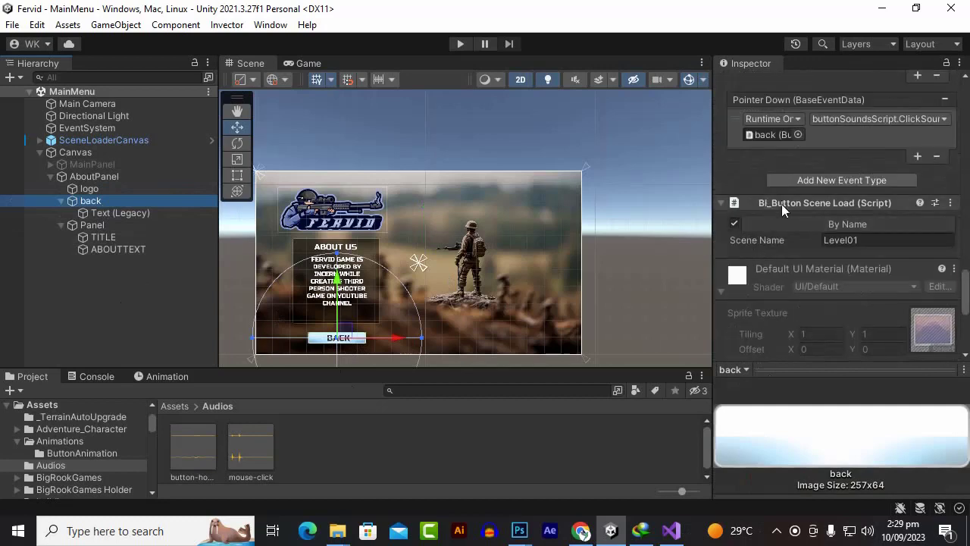
{"action": "left_click", "coordinate": [950, 203]}
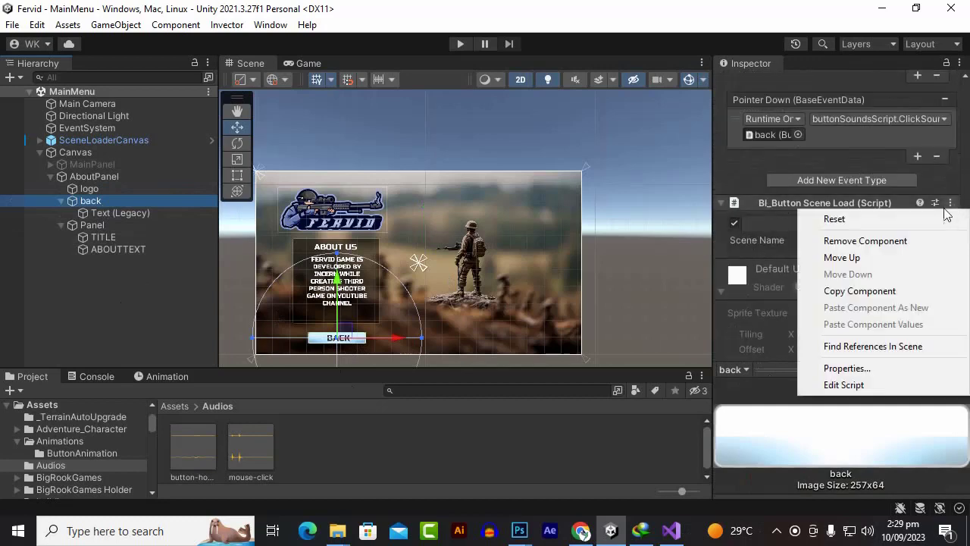
{"action": "left_click", "coordinate": [891, 237]}
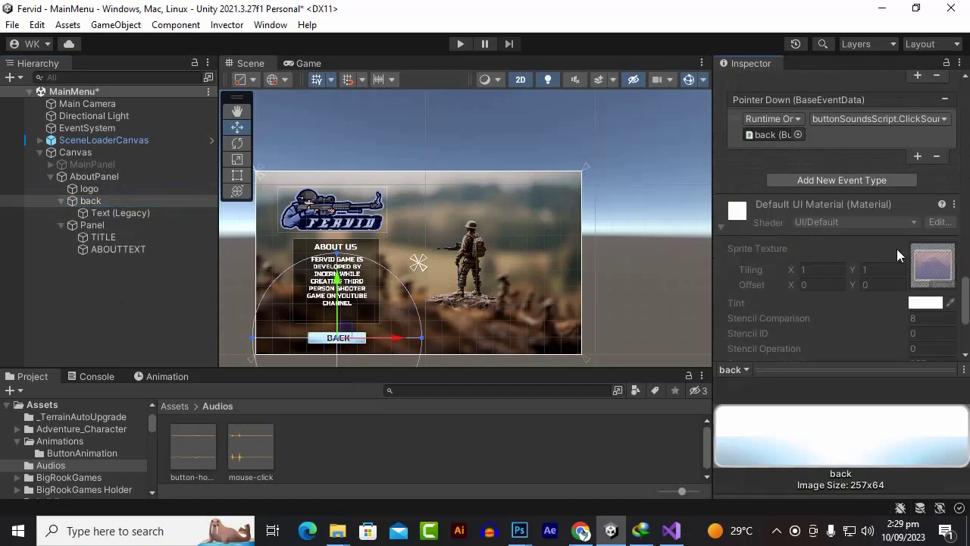
Step: Add an On Click event to AboutPanel's back button that calls GameObject.SetActive on MainPanel with its checkbox enabled
{"action": "scroll", "coordinate": [896, 249], "scroll_direction": "down", "scroll_amount": 4}
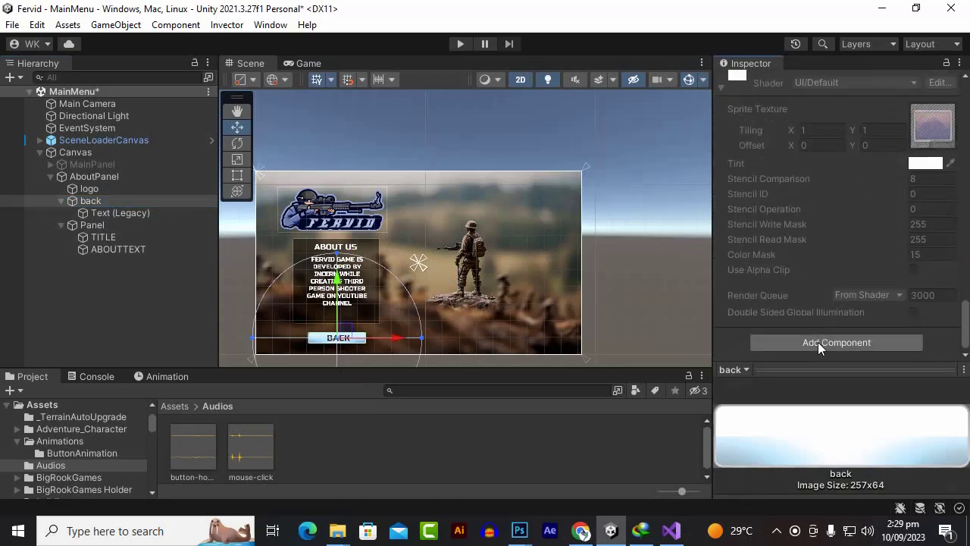
{"action": "scroll", "coordinate": [818, 341], "scroll_direction": "up", "scroll_amount": 15}
{"action": "scroll", "coordinate": [816, 341], "scroll_direction": "up", "scroll_amount": 10}
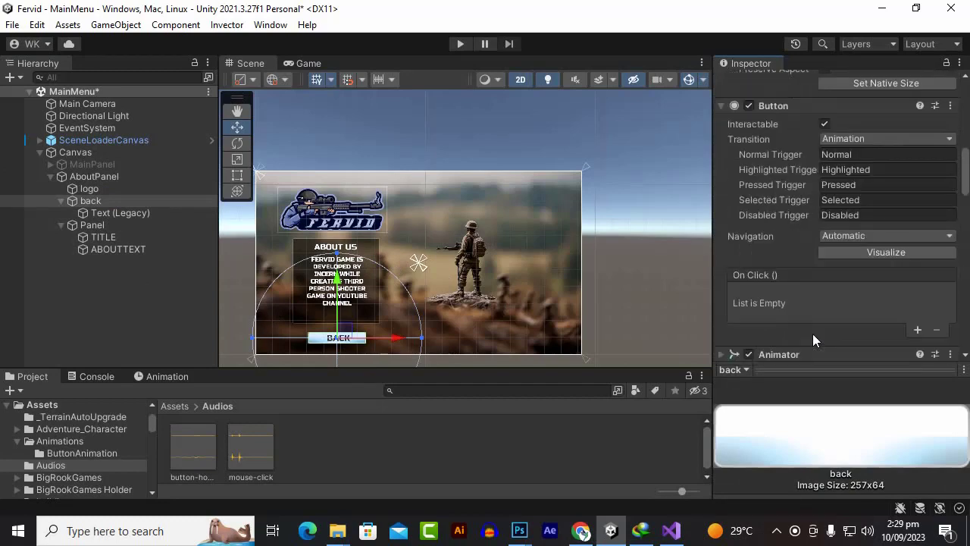
{"action": "scroll", "coordinate": [813, 334], "scroll_direction": "down", "scroll_amount": 1}
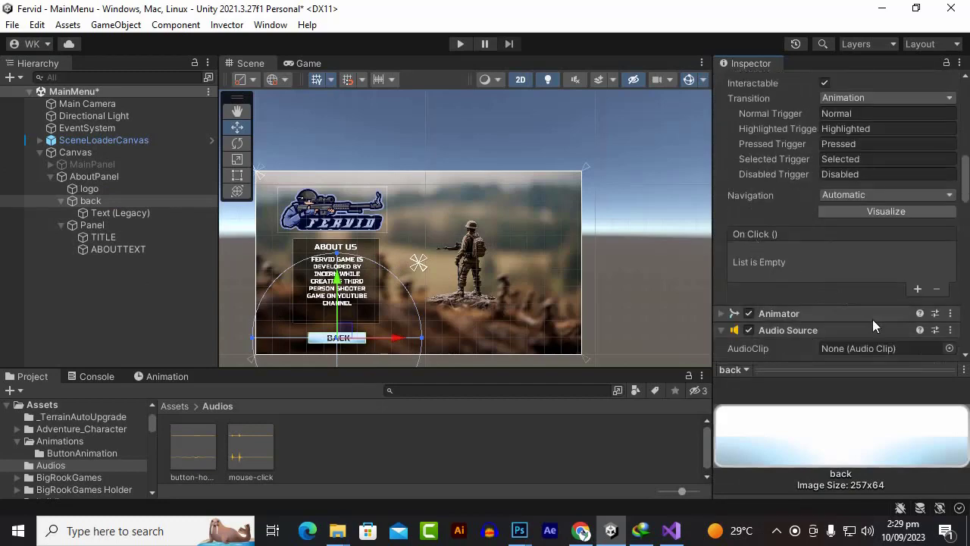
{"action": "left_click", "coordinate": [917, 289]}
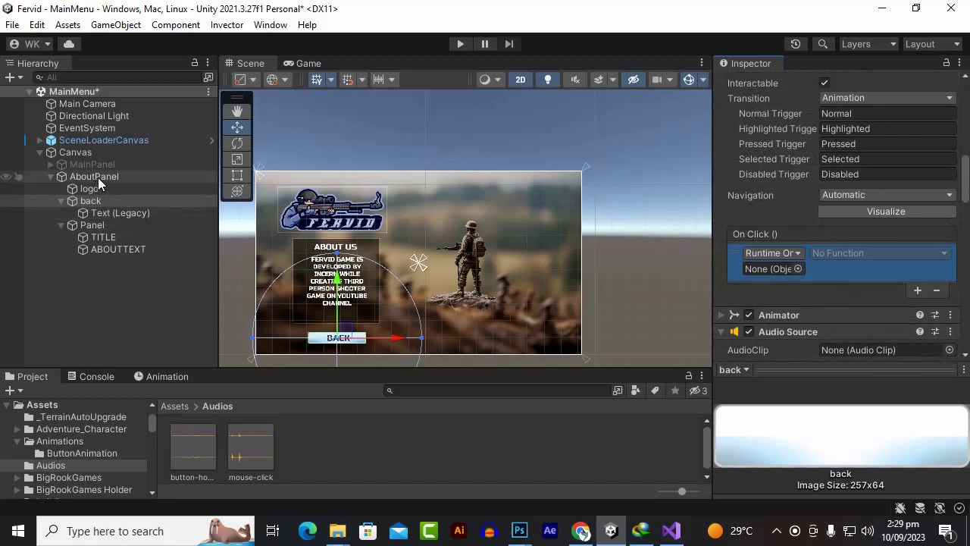
{"action": "left_click_drag", "start_coordinate": [90, 201], "coordinate": [760, 272]}
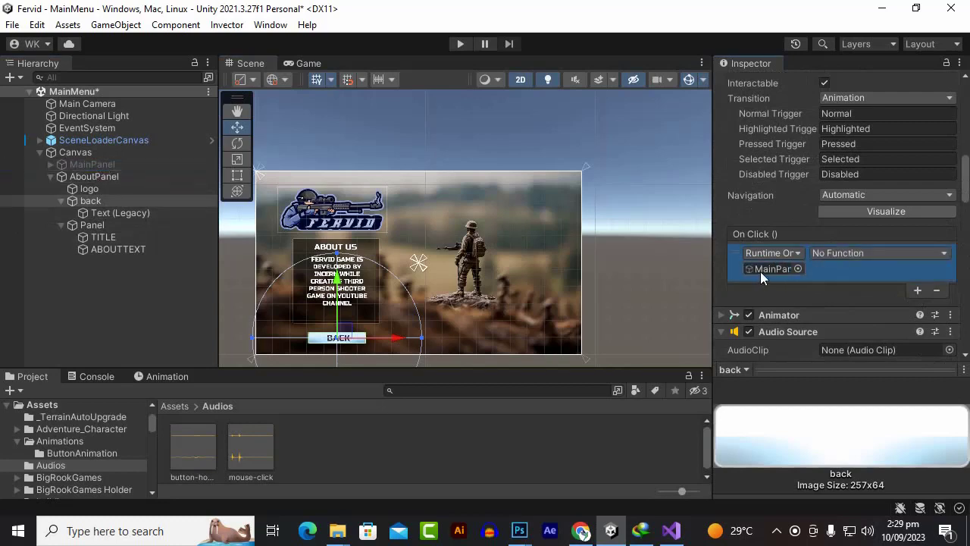
{"action": "left_click", "coordinate": [853, 254]}
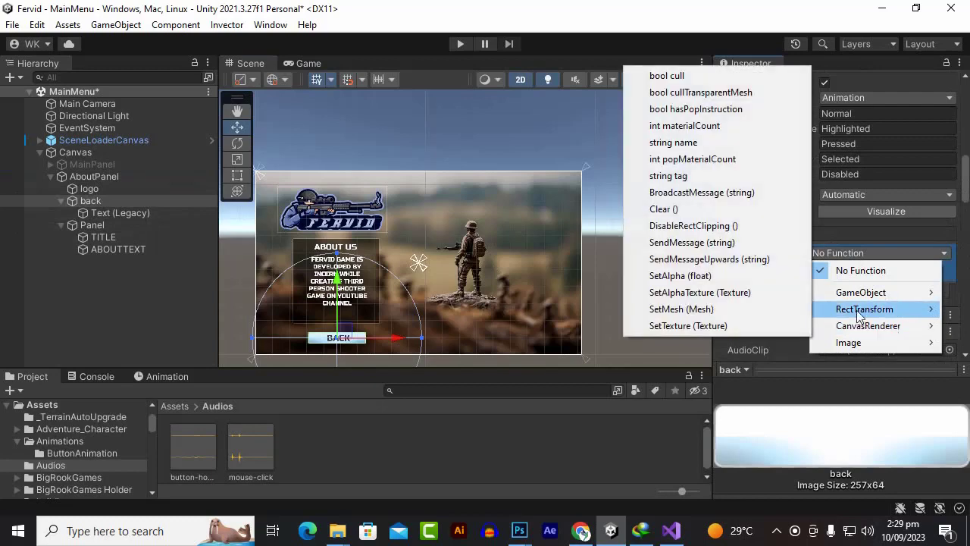
{"action": "mouse_move", "coordinate": [860, 296]}
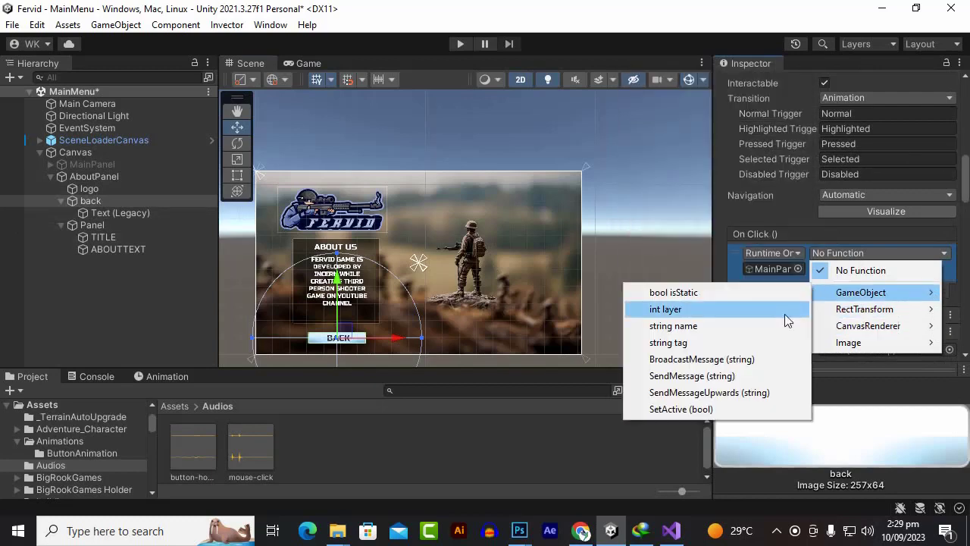
{"action": "left_click", "coordinate": [754, 410]}
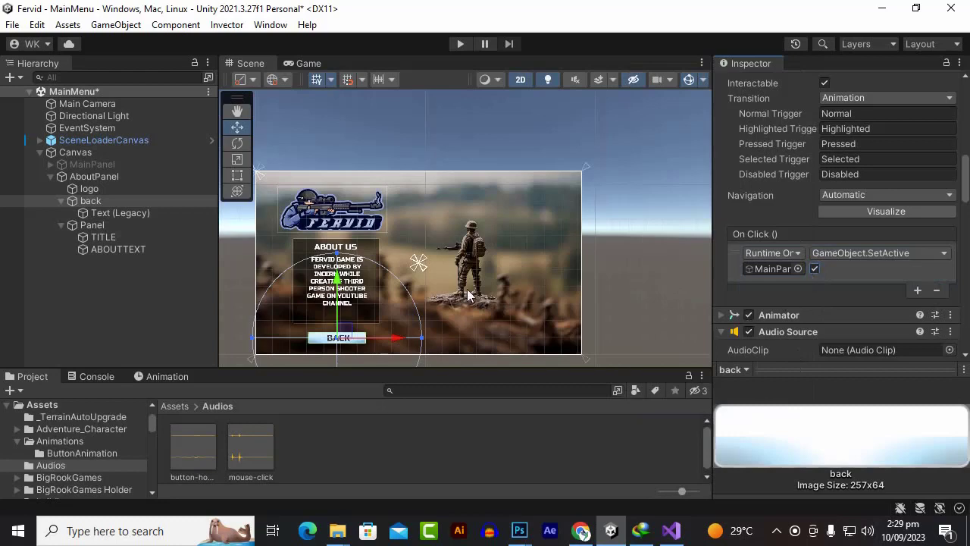
Step: Add a second On Click event to the back button that calls GameObject.SetActive on AboutPanel with its checkbox disabled
{"action": "left_click", "coordinate": [916, 291]}
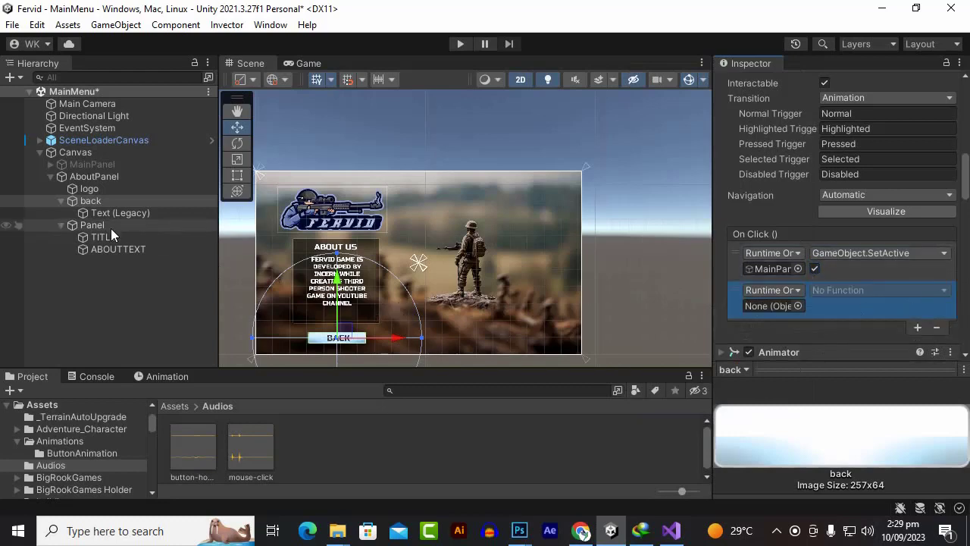
{"action": "left_click_drag", "start_coordinate": [307, 209], "coordinate": [758, 306]}
{"action": "left_click", "coordinate": [880, 290]}
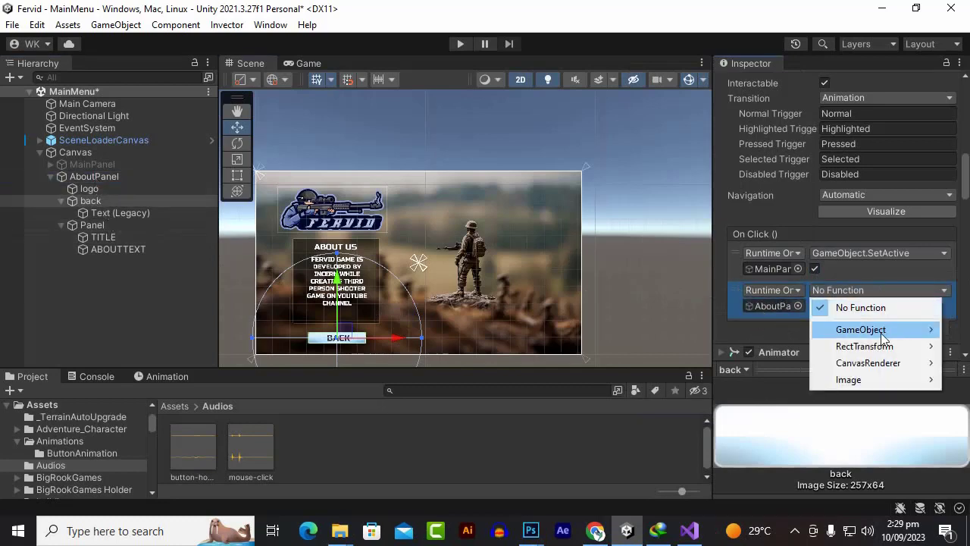
{"action": "mouse_move", "coordinate": [856, 329]}
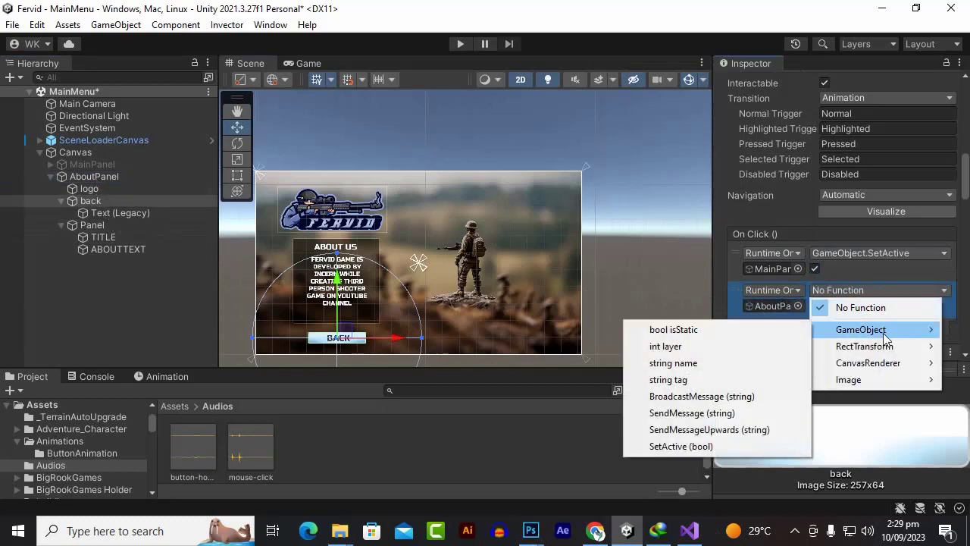
{"action": "left_click", "coordinate": [683, 445]}
{"action": "left_click", "coordinate": [815, 305]}
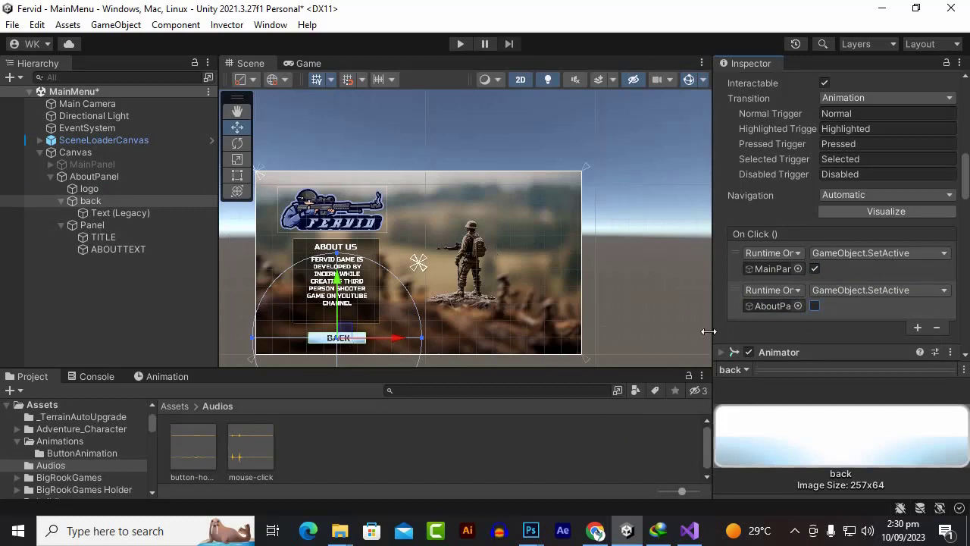
Step: Deactivate AboutPanel, activate MainPanel and save the MainMenu scene
{"action": "left_click", "coordinate": [104, 176]}
{"action": "scroll", "coordinate": [774, 150], "scroll_direction": "up", "scroll_amount": 5}
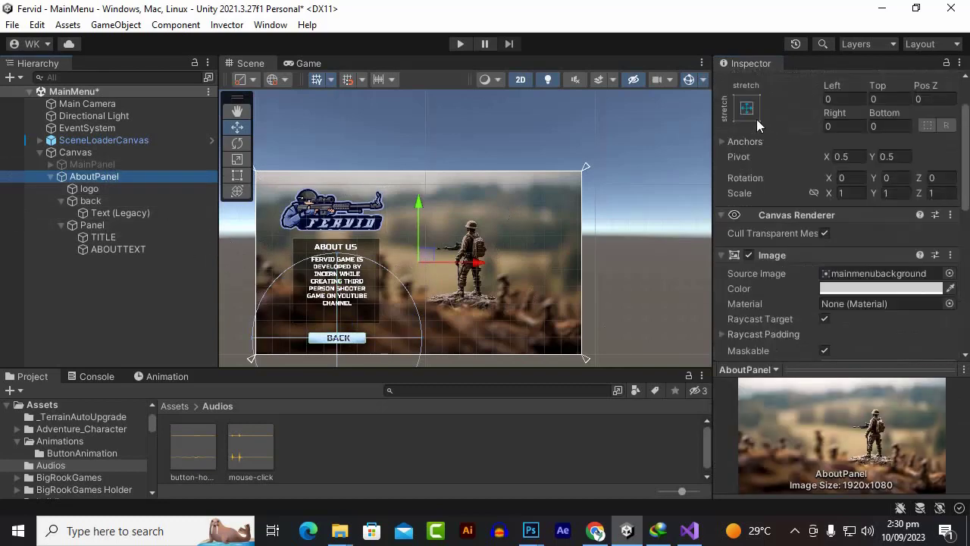
{"action": "scroll", "coordinate": [756, 119], "scroll_direction": "up", "scroll_amount": 2}
{"action": "left_click", "coordinate": [753, 83]}
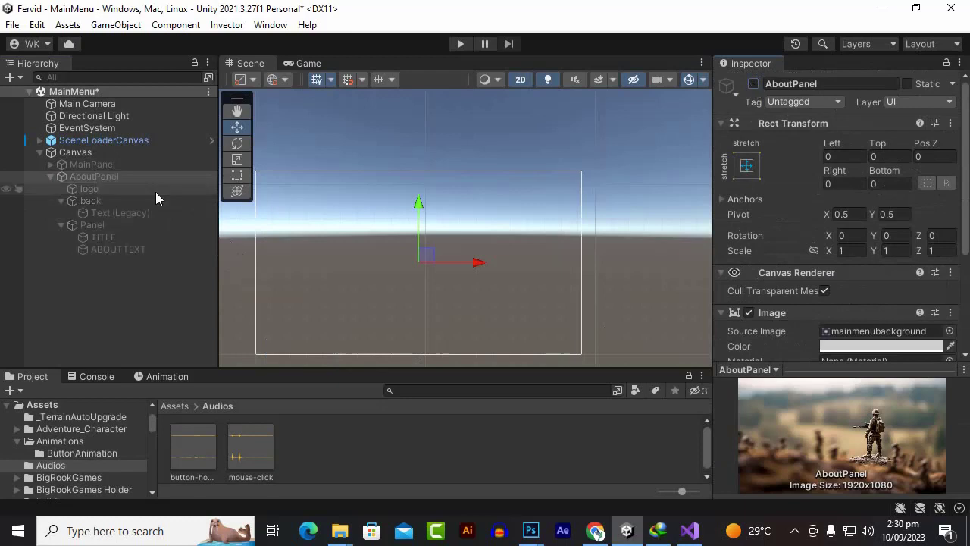
{"action": "left_click", "coordinate": [97, 165]}
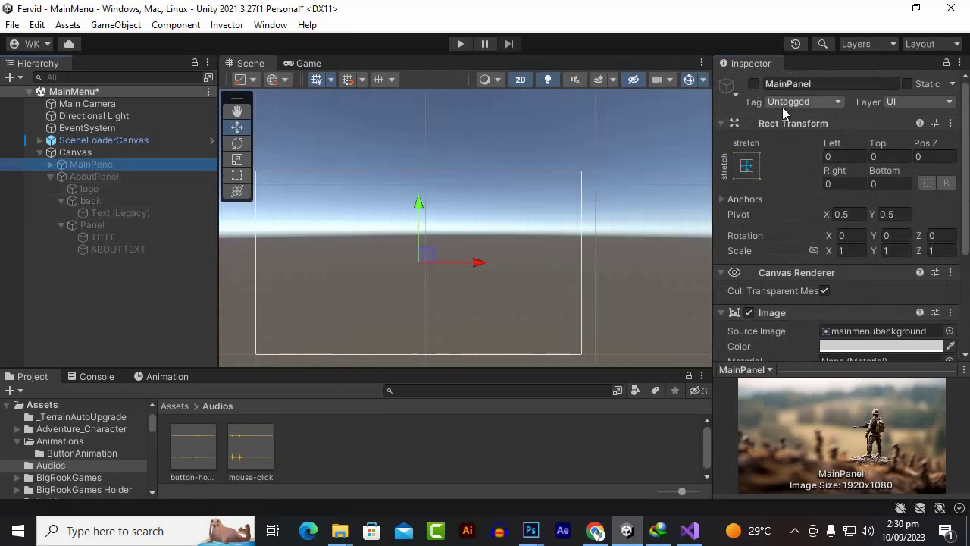
{"action": "left_click", "coordinate": [752, 83]}
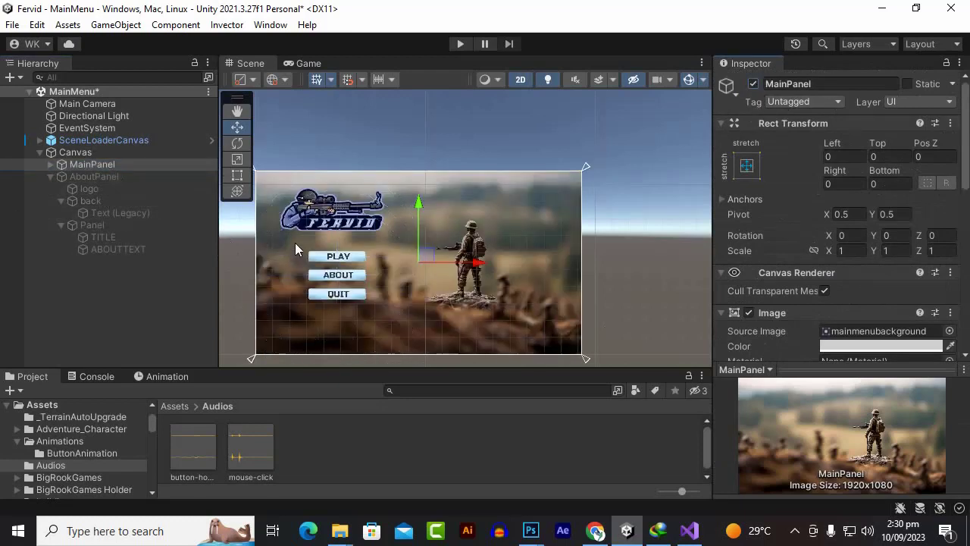
{"action": "key", "text": "ctrl+s"}
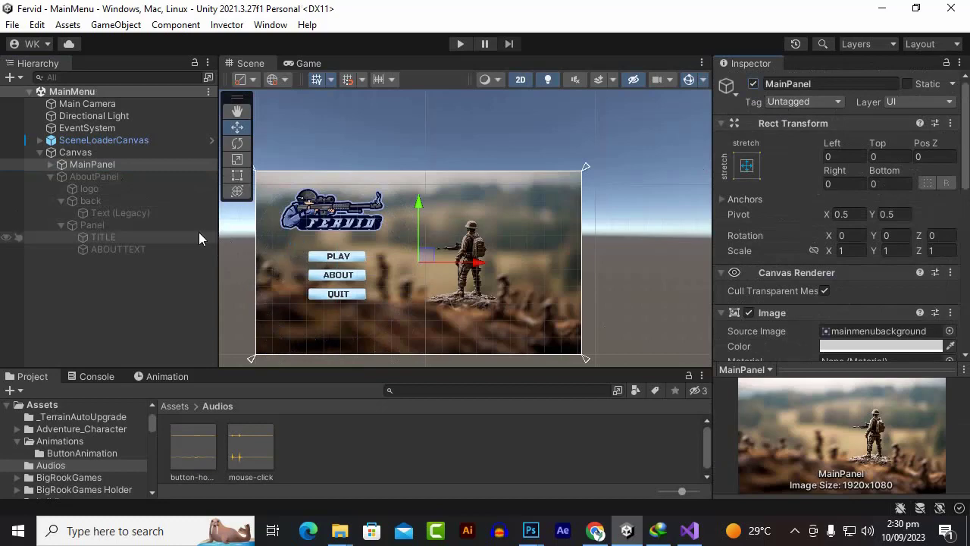
Step: Remove the Bl_Button Scene Load script component from the About button in MainPanel
{"action": "left_click", "coordinate": [107, 200]}
{"action": "left_click", "coordinate": [92, 164]}
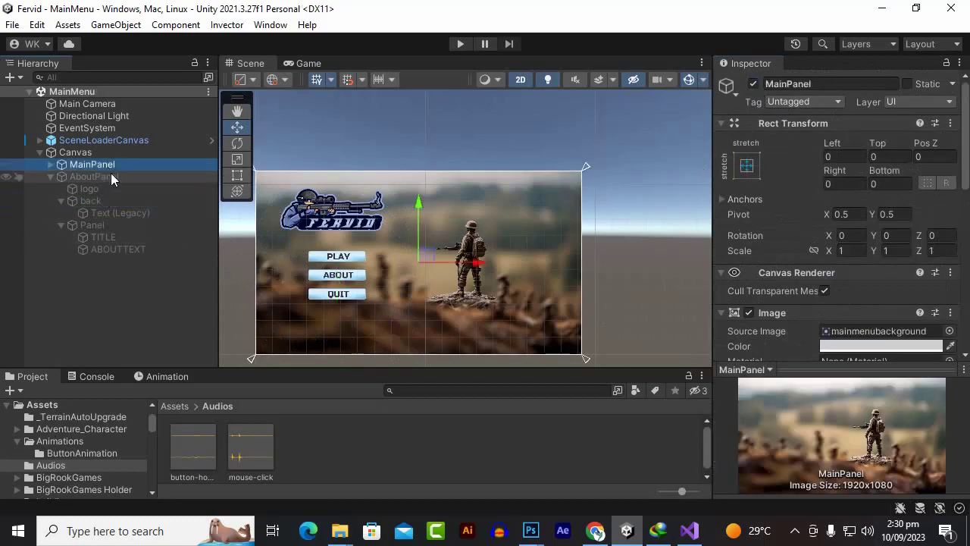
{"action": "left_click", "coordinate": [50, 165]}
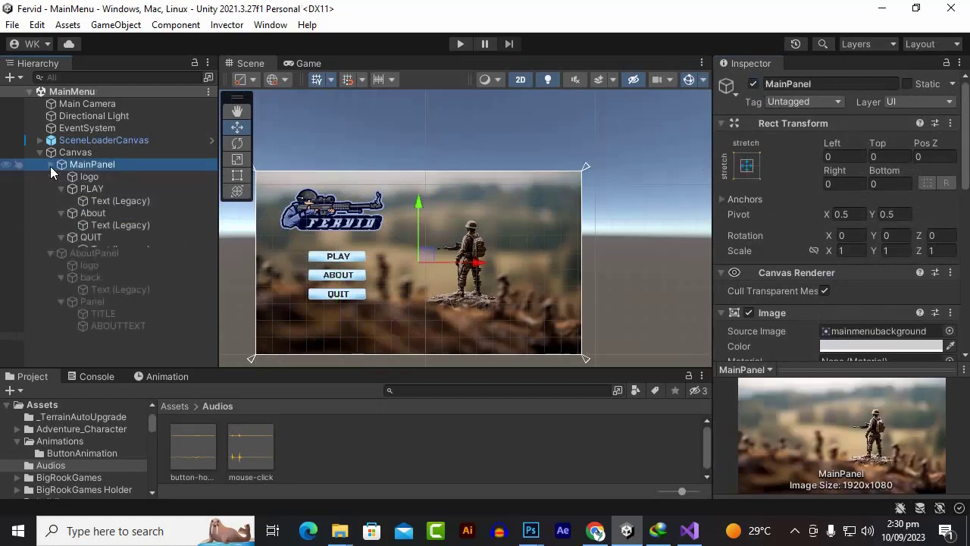
{"action": "left_click", "coordinate": [107, 189]}
{"action": "left_click", "coordinate": [101, 212]}
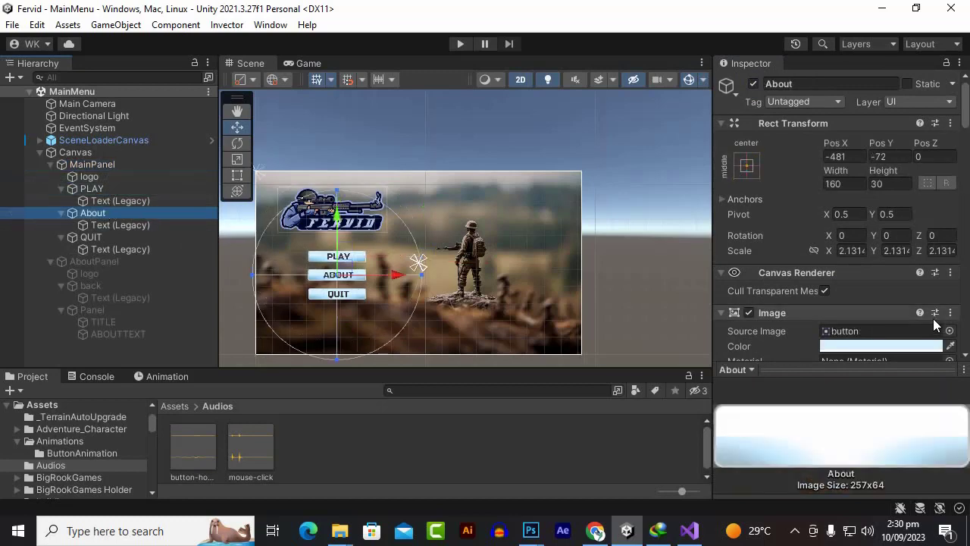
{"action": "scroll", "coordinate": [932, 317], "scroll_direction": "down", "scroll_amount": 10}
{"action": "scroll", "coordinate": [864, 298], "scroll_direction": "down", "scroll_amount": 15}
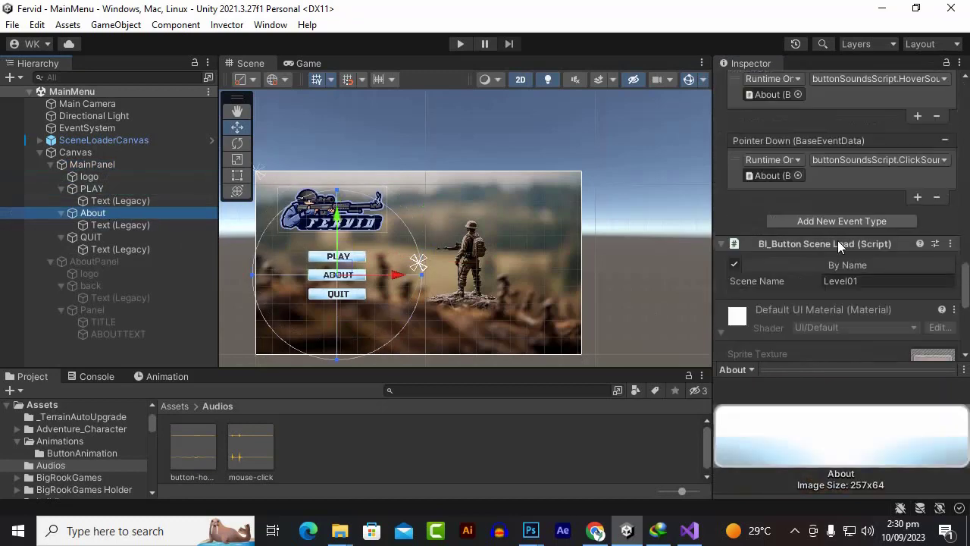
{"action": "left_click", "coordinate": [951, 244]}
{"action": "left_click", "coordinate": [865, 282]}
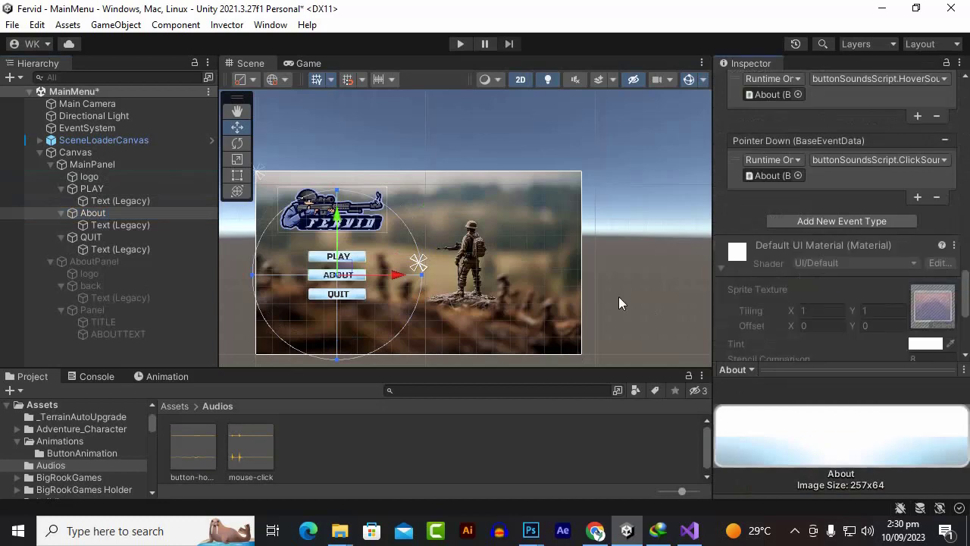
Step: Remove the Bl_Button Scene Load script component from the QUIT button in MainPanel
{"action": "left_click", "coordinate": [92, 237]}
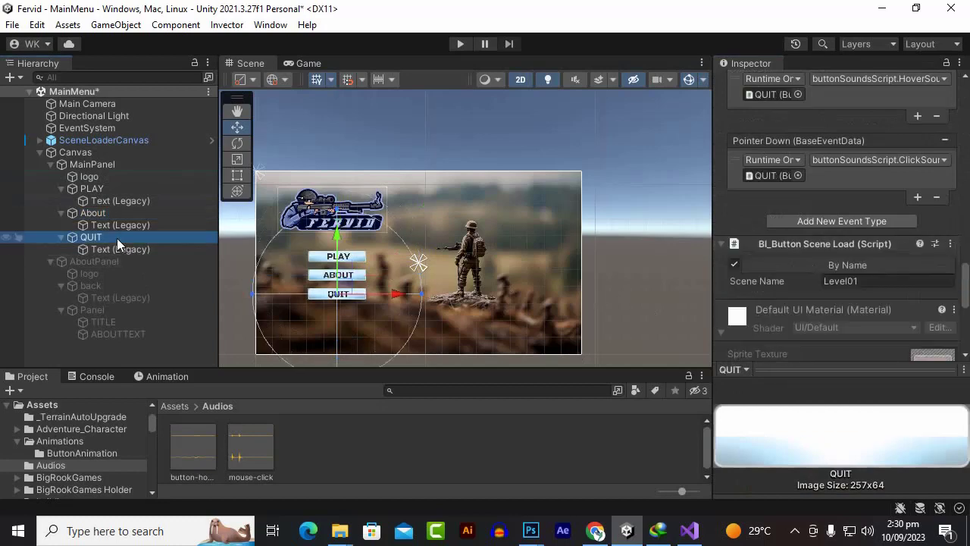
{"action": "scroll", "coordinate": [899, 226], "scroll_direction": "up", "scroll_amount": 5}
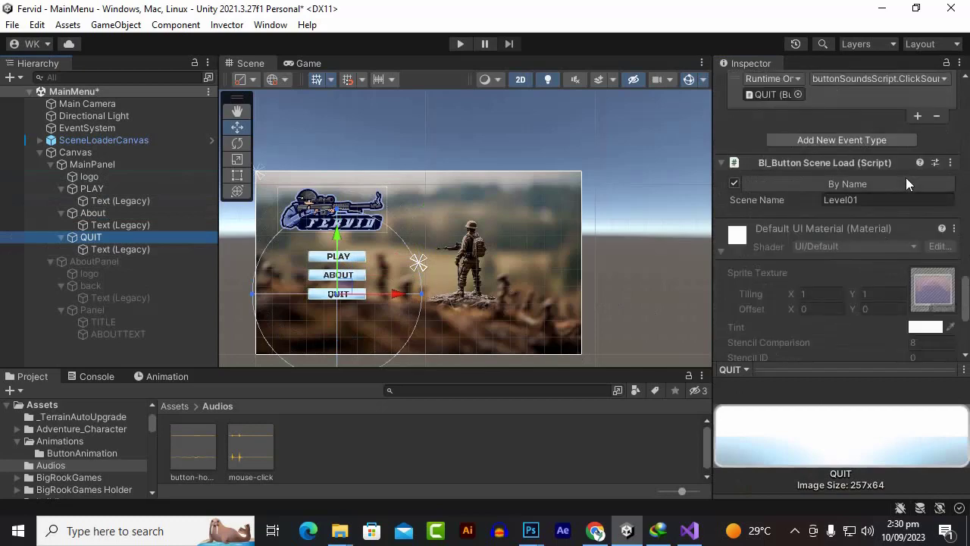
{"action": "left_click", "coordinate": [949, 162]}
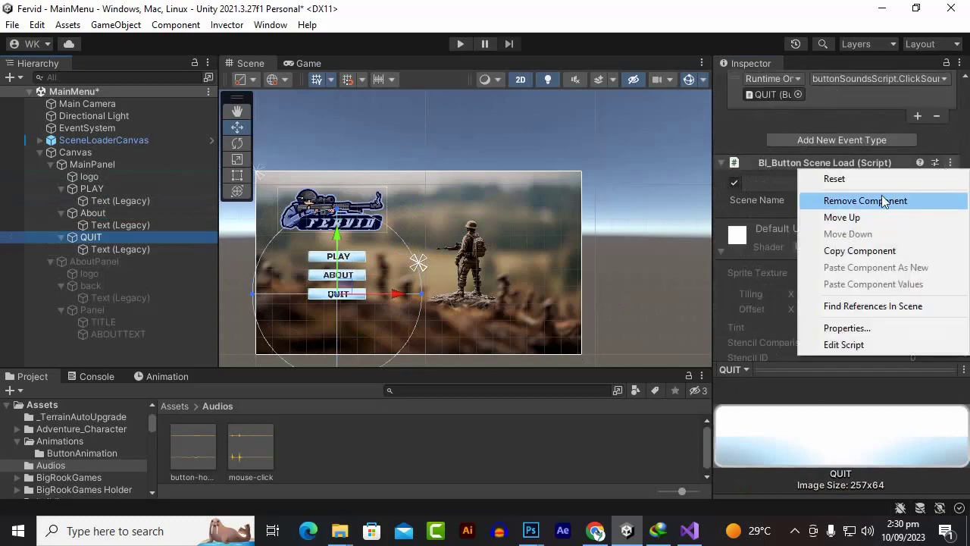
{"action": "left_click", "coordinate": [883, 200]}
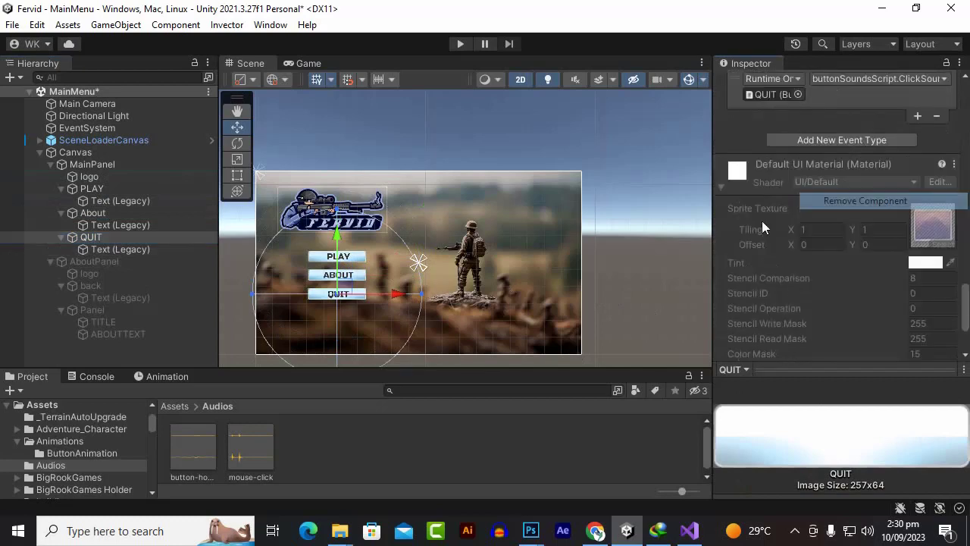
Step: Add an On Click event to the About button that calls GameObject.SetActive on AboutPanel with its checkbox enabled
{"action": "left_click", "coordinate": [103, 213]}
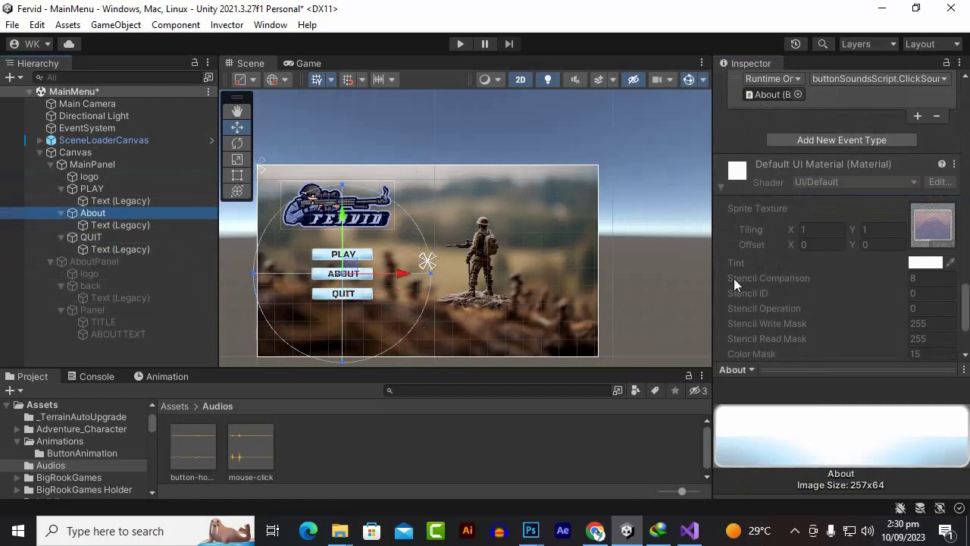
{"action": "scroll", "coordinate": [931, 253], "scroll_direction": "up", "scroll_amount": 10}
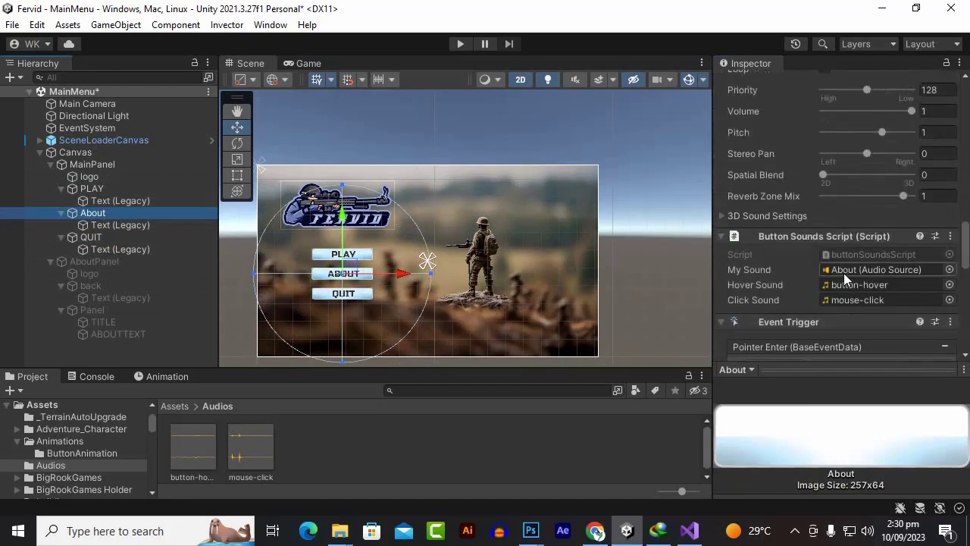
{"action": "scroll", "coordinate": [843, 270], "scroll_direction": "up", "scroll_amount": 8}
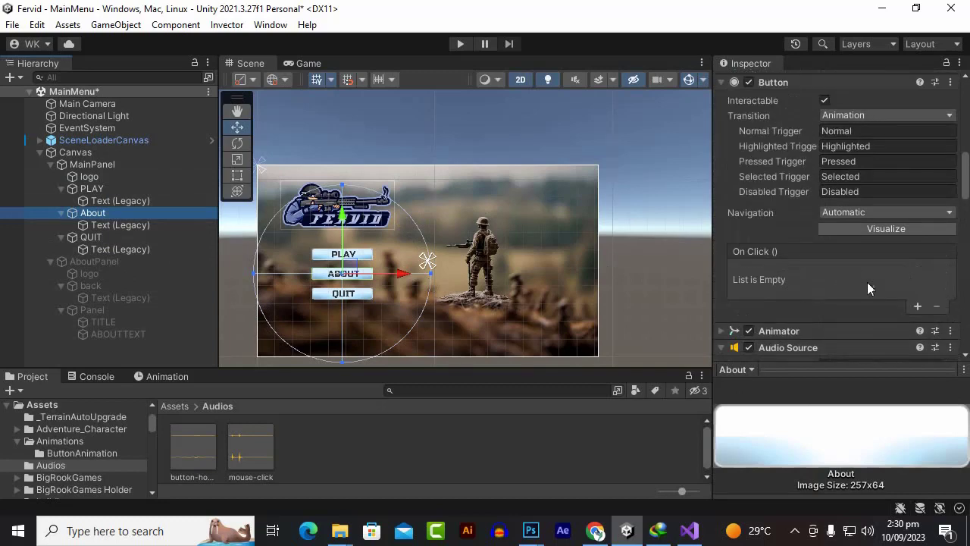
{"action": "left_click", "coordinate": [914, 304]}
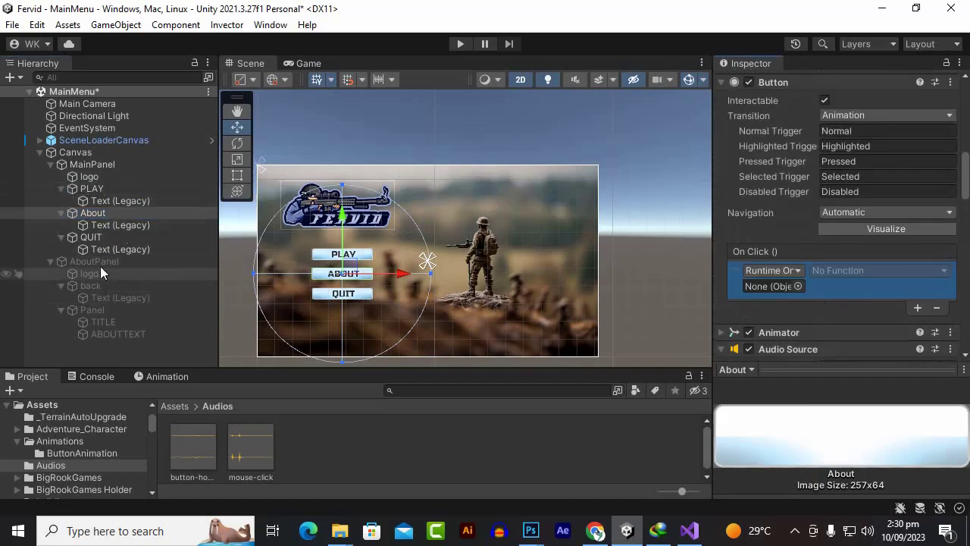
{"action": "left_click_drag", "start_coordinate": [100, 266], "coordinate": [778, 293]}
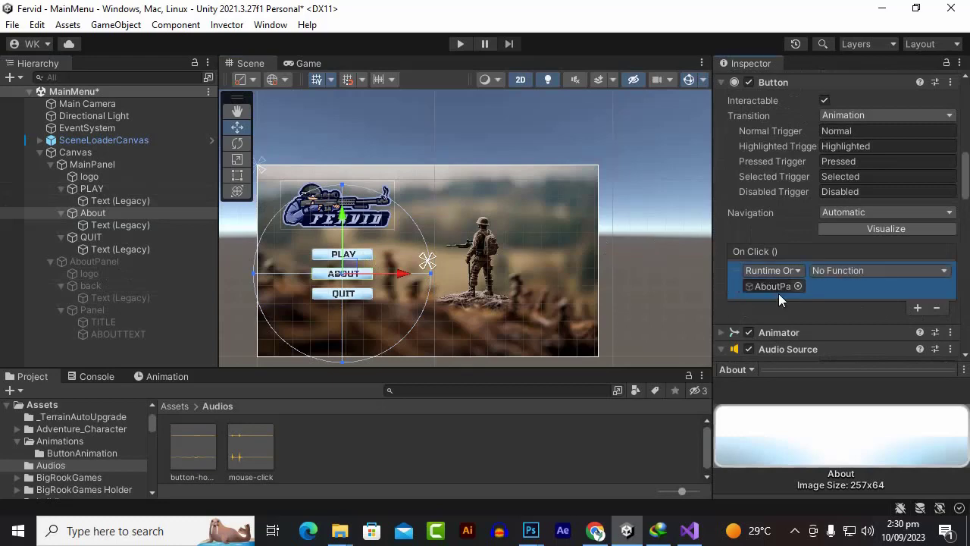
{"action": "left_click", "coordinate": [871, 274]}
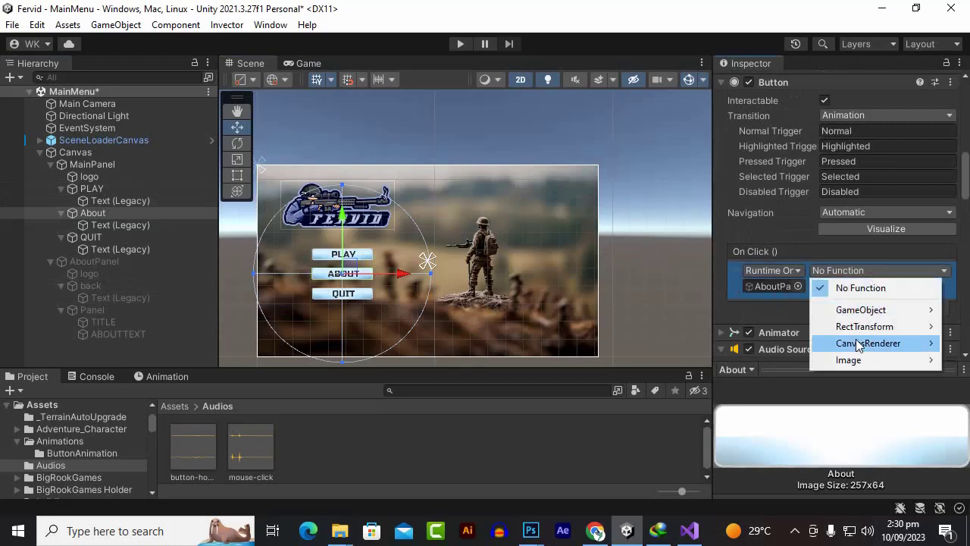
{"action": "mouse_move", "coordinate": [856, 317]}
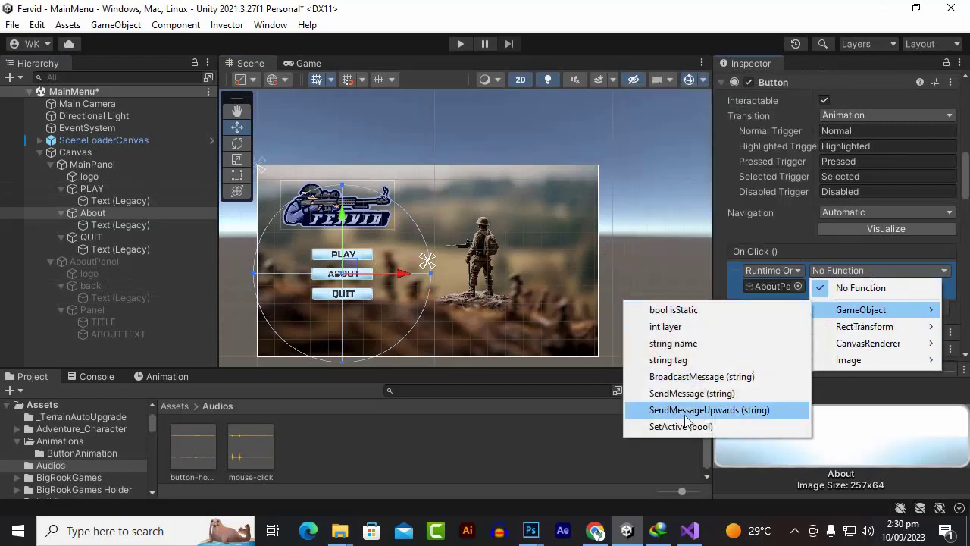
{"action": "left_click", "coordinate": [670, 426]}
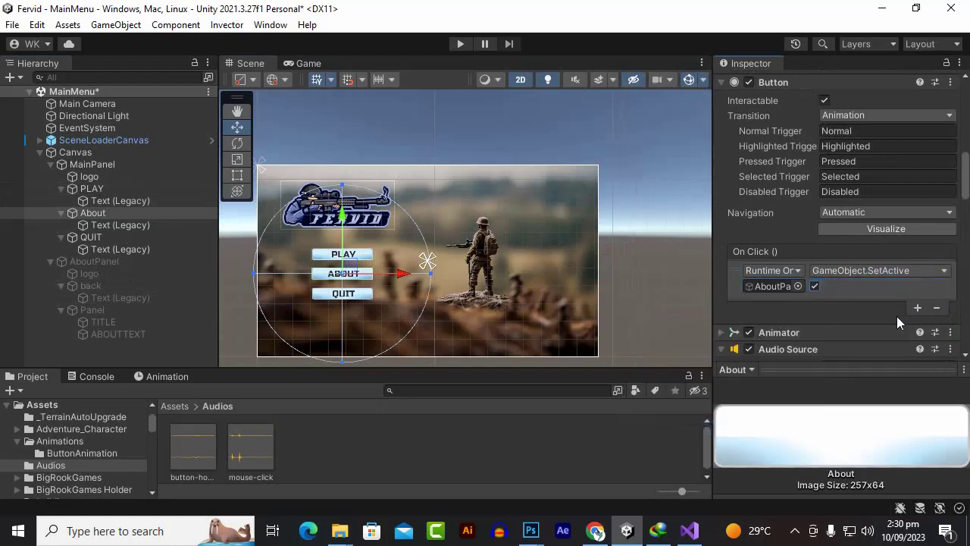
Step: Add a second On Click event to the About button calling GameObject.SetActive on MainPanel with its checkbox disabled, and save the scene
{"action": "left_click", "coordinate": [917, 308]}
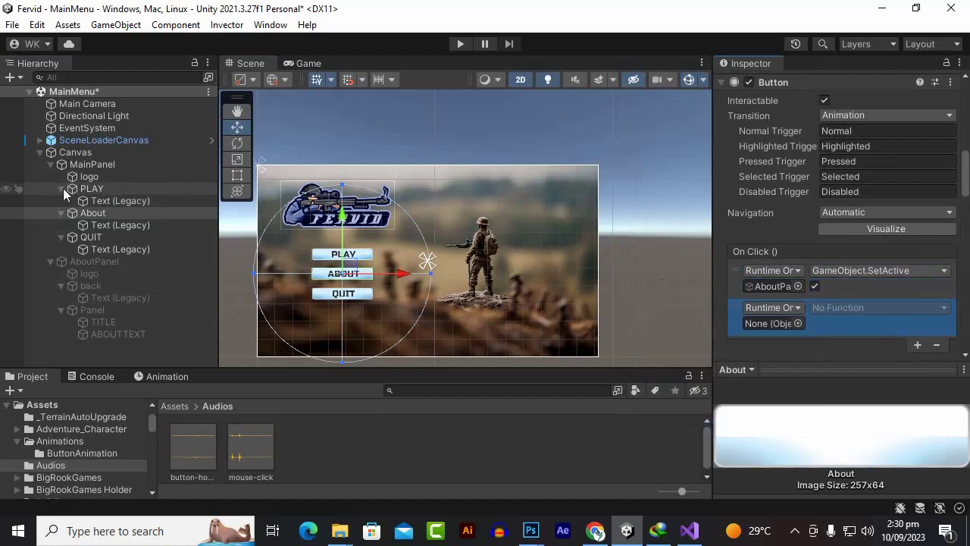
{"action": "left_click_drag", "start_coordinate": [81, 164], "coordinate": [779, 319]}
{"action": "left_click", "coordinate": [830, 308]}
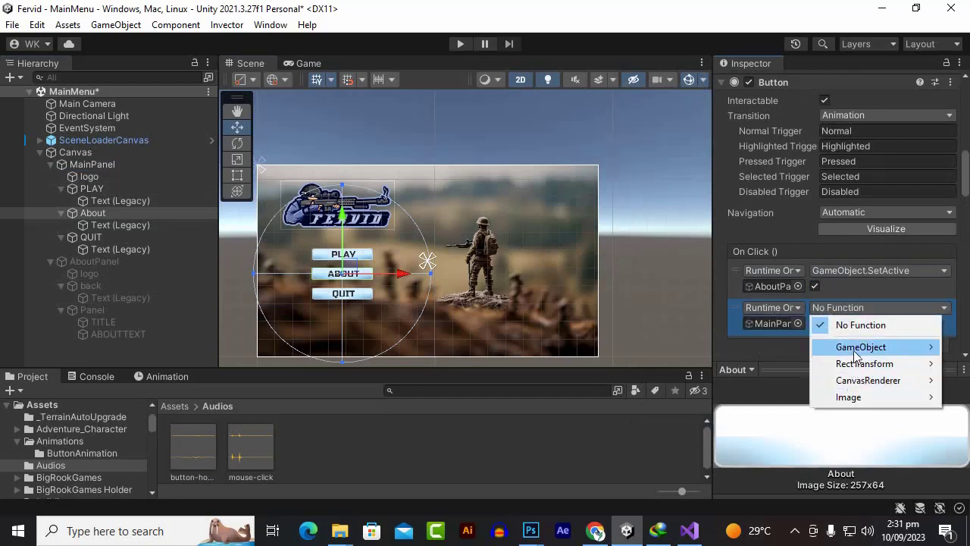
{"action": "mouse_move", "coordinate": [855, 347]}
{"action": "left_click", "coordinate": [686, 463]}
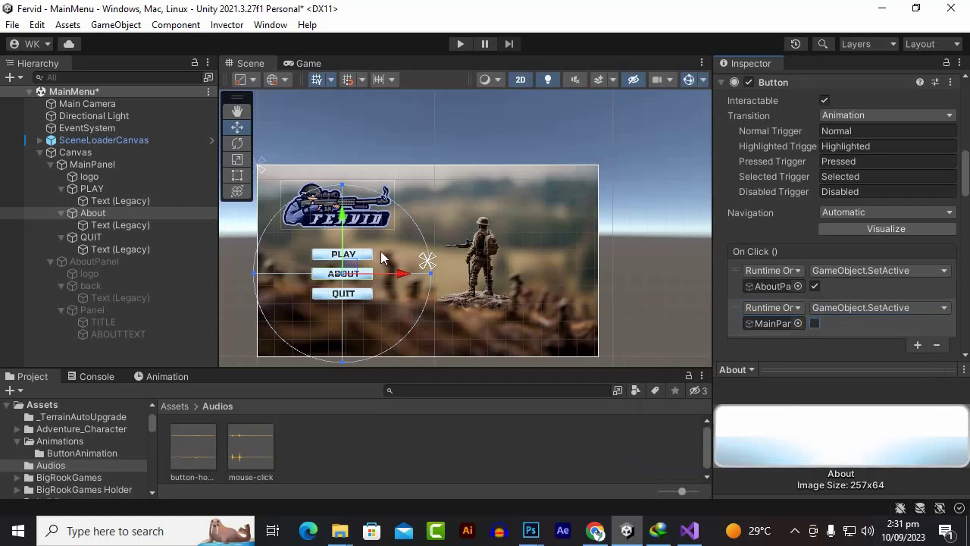
{"action": "key", "text": "ctrl+s"}
{"action": "scroll", "coordinate": [374, 321], "scroll_direction": "up", "scroll_amount": 5}
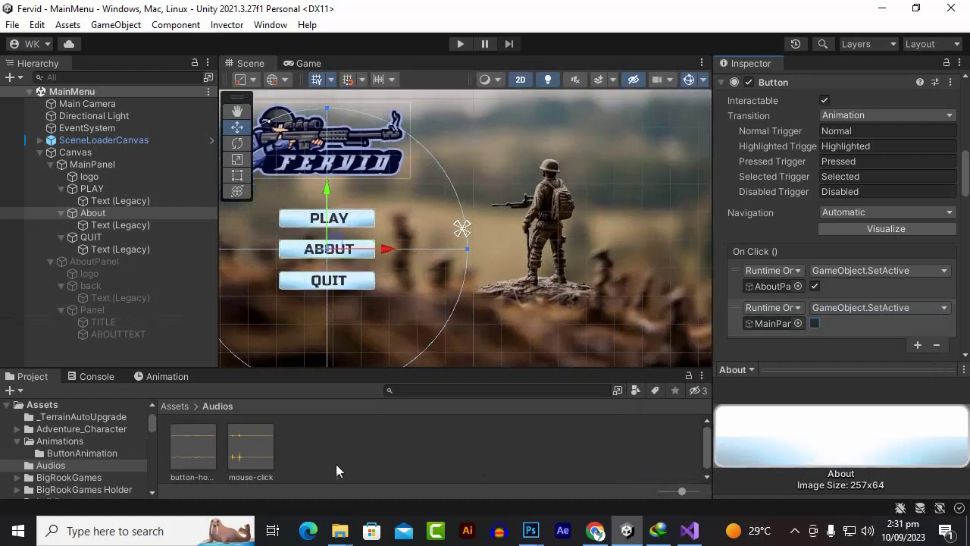
Step: Switch to Visual Studio and review the HoverSound and ClickSound methods in buttonSoundsScript.cs
{"action": "left_click", "coordinate": [689, 530]}
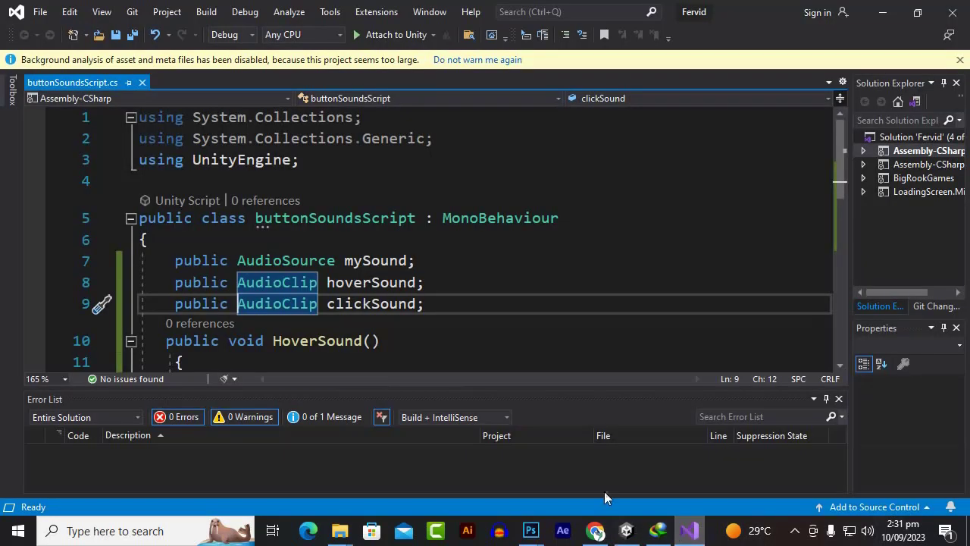
{"action": "scroll", "coordinate": [255, 185], "scroll_direction": "down", "scroll_amount": 3}
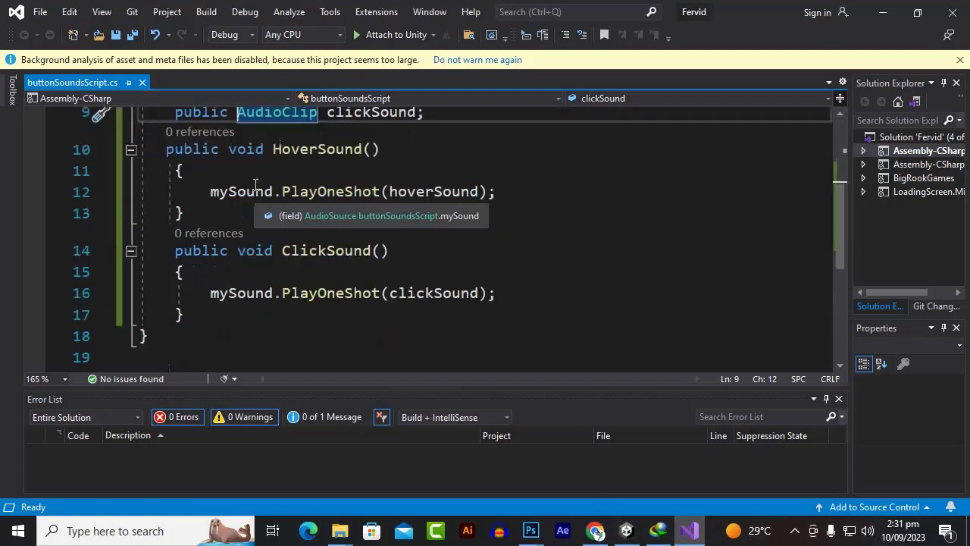
{"action": "left_click", "coordinate": [252, 315]}
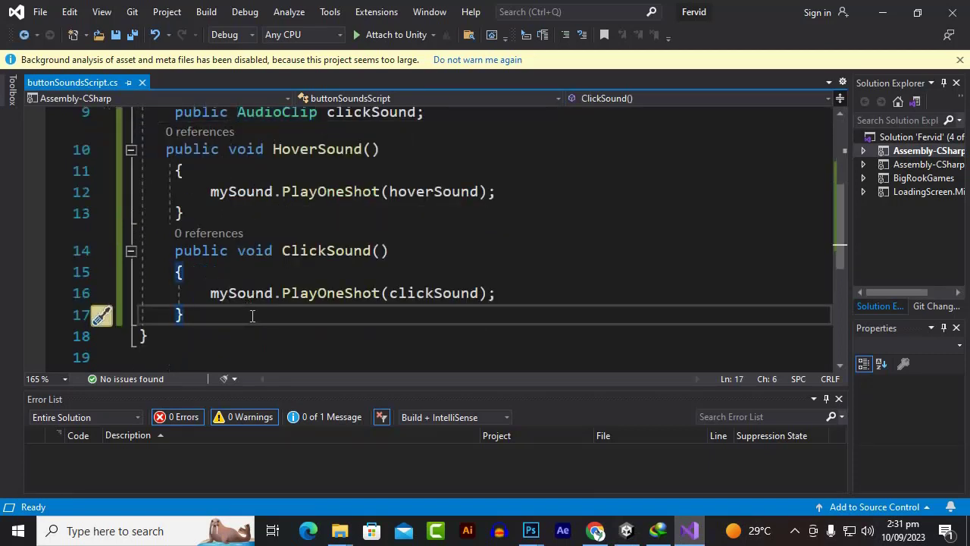
{"action": "scroll", "coordinate": [252, 316], "scroll_direction": "up", "scroll_amount": 3}
{"action": "scroll", "coordinate": [268, 317], "scroll_direction": "down", "scroll_amount": 3}
{"action": "scroll", "coordinate": [477, 288], "scroll_direction": "down", "scroll_amount": 1}
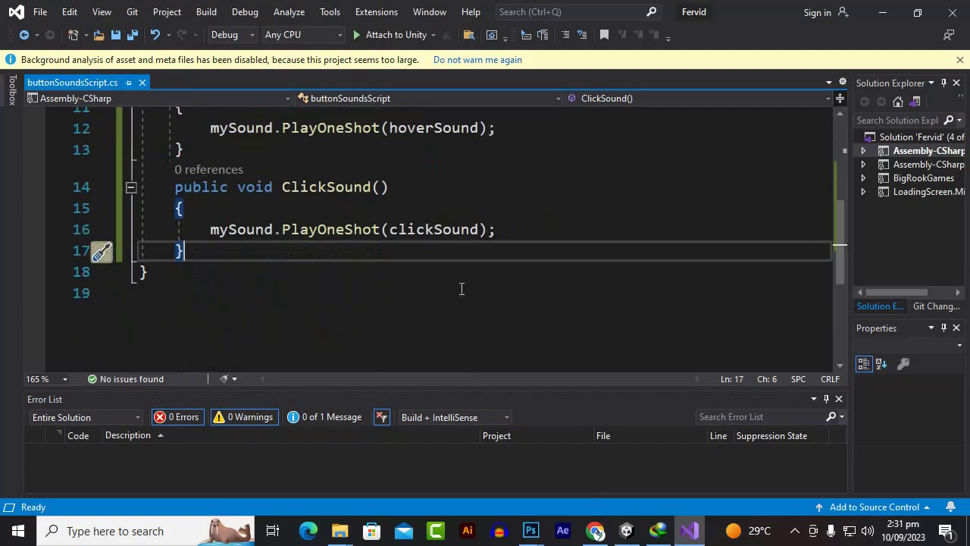
Step: Switch back to Unity, enlarge the asset browsing area and open the Scripts folder under Assets
{"action": "left_click", "coordinate": [626, 531]}
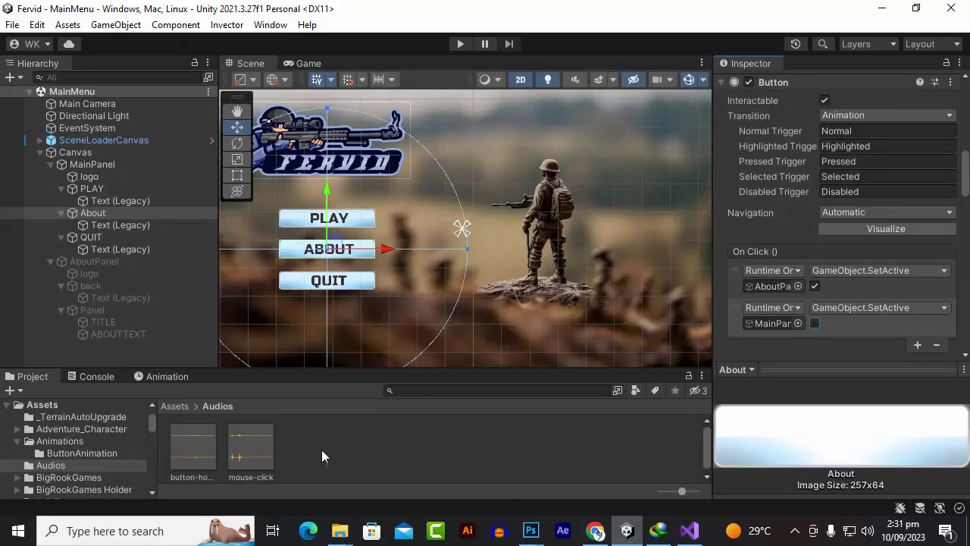
{"action": "left_click", "coordinate": [170, 406]}
{"action": "scroll", "coordinate": [459, 439], "scroll_direction": "down", "scroll_amount": 1}
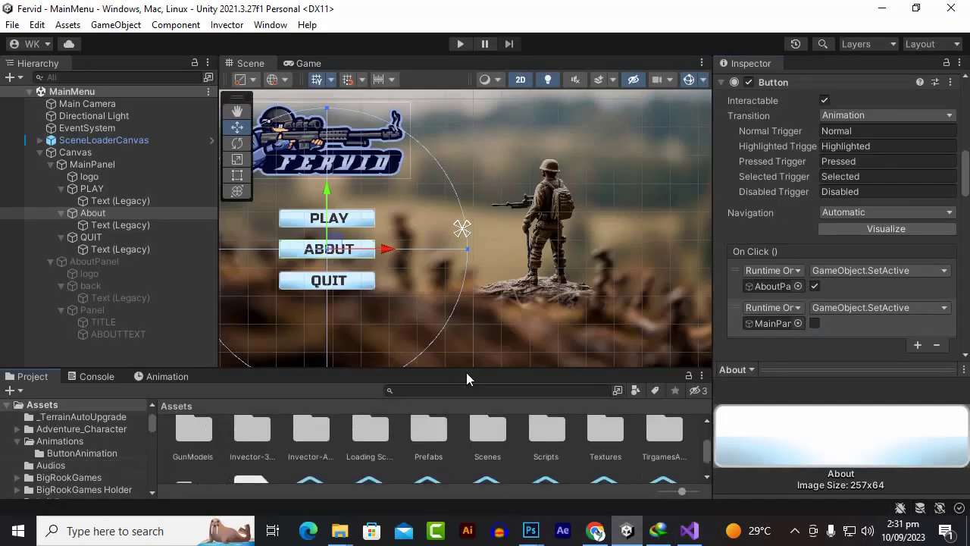
{"action": "left_click_drag", "start_coordinate": [466, 372], "coordinate": [465, 273]}
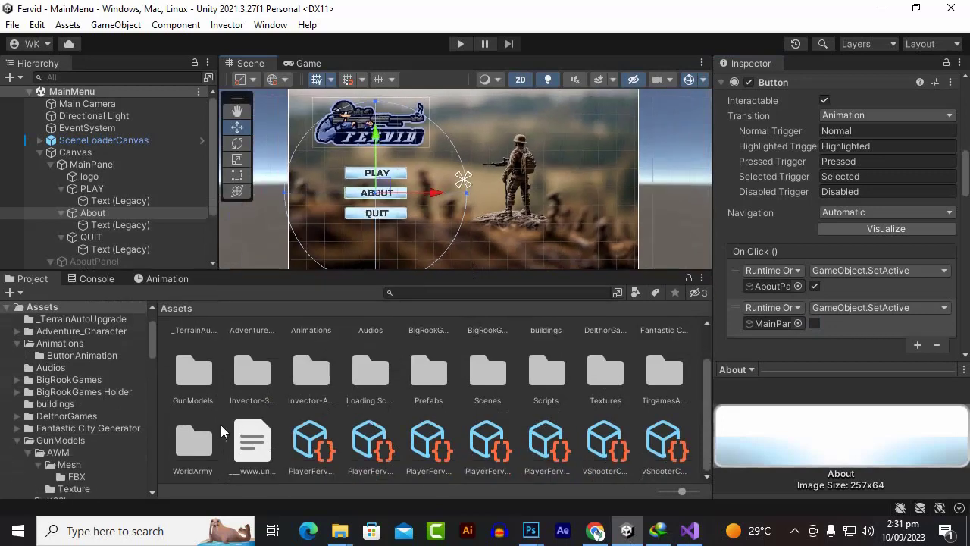
{"action": "left_click", "coordinate": [550, 403]}
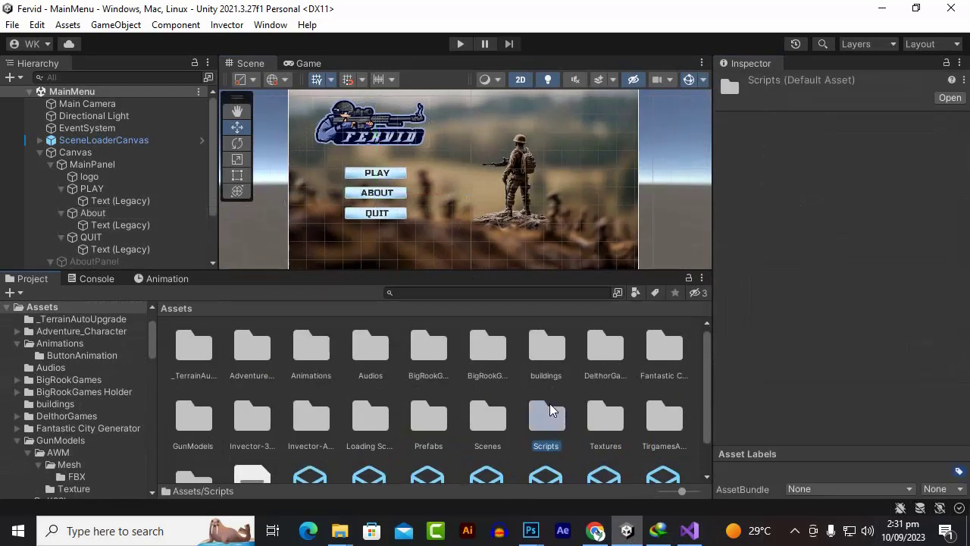
{"action": "double_click", "coordinate": [550, 403]}
Step: Create a C# script named MAINMENU in the Scripts folder and open it in Visual Studio
{"action": "right_click", "coordinate": [326, 391]}
{"action": "mouse_move", "coordinate": [371, 106]}
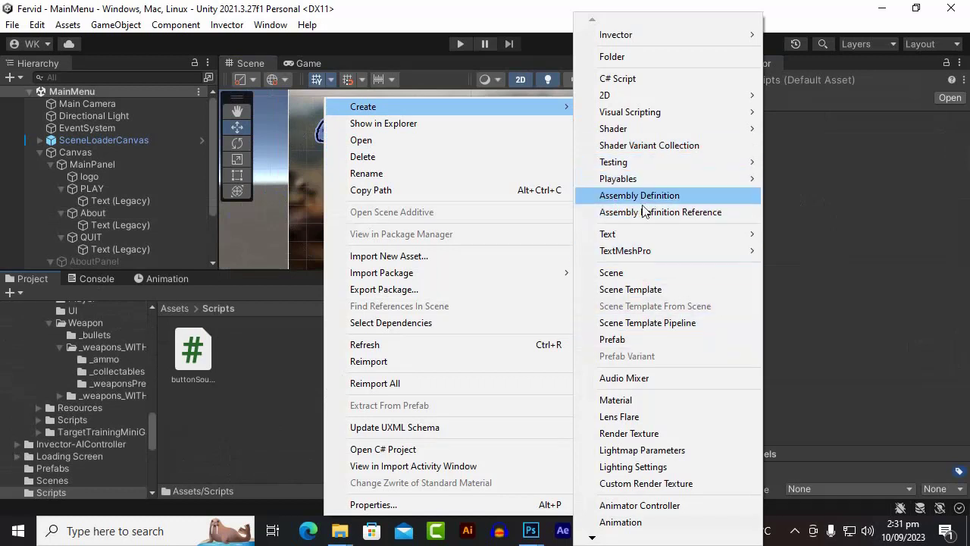
{"action": "left_click", "coordinate": [623, 83]}
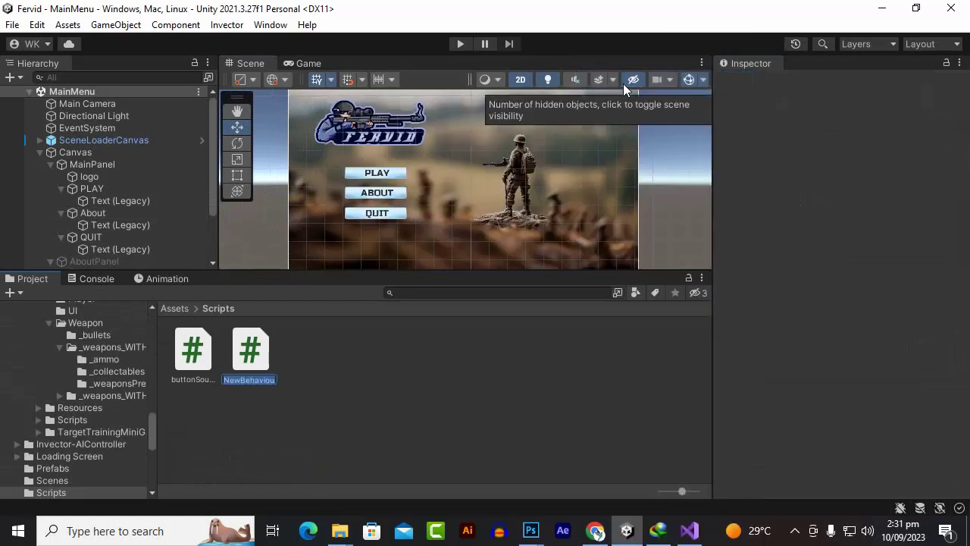
{"action": "type", "text": "c"}
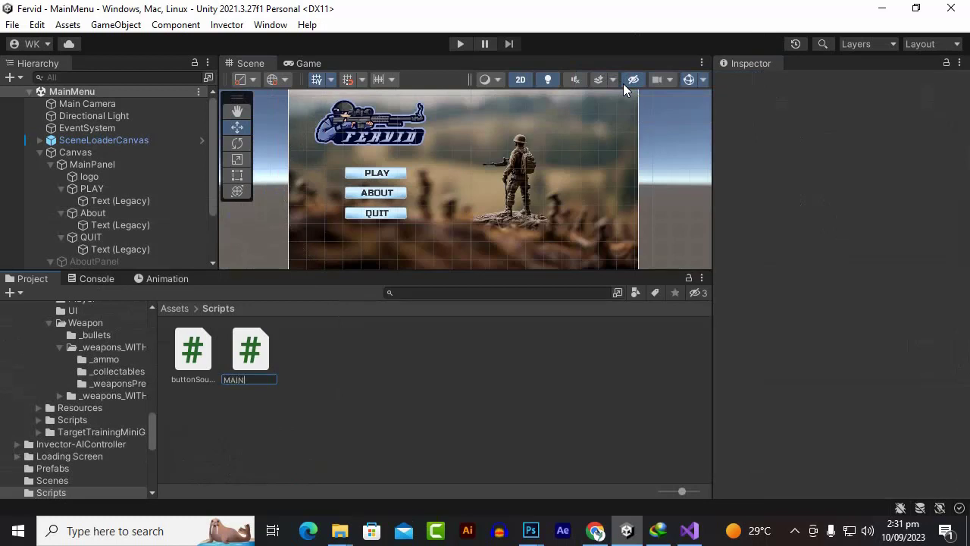
{"action": "type", "text": "AINMENU"}
{"action": "key", "text": "Return"}
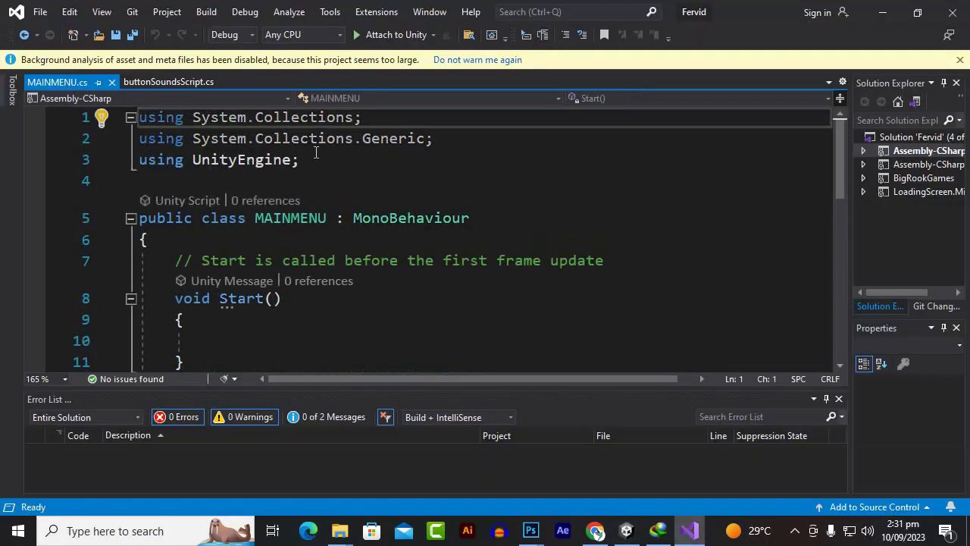
Step: Add the directive "using UnityEngine.UI;" below "using UnityEngine;" in MAINMENU.cs
{"action": "left_click", "coordinate": [360, 164]}
{"action": "key", "text": "Return"}
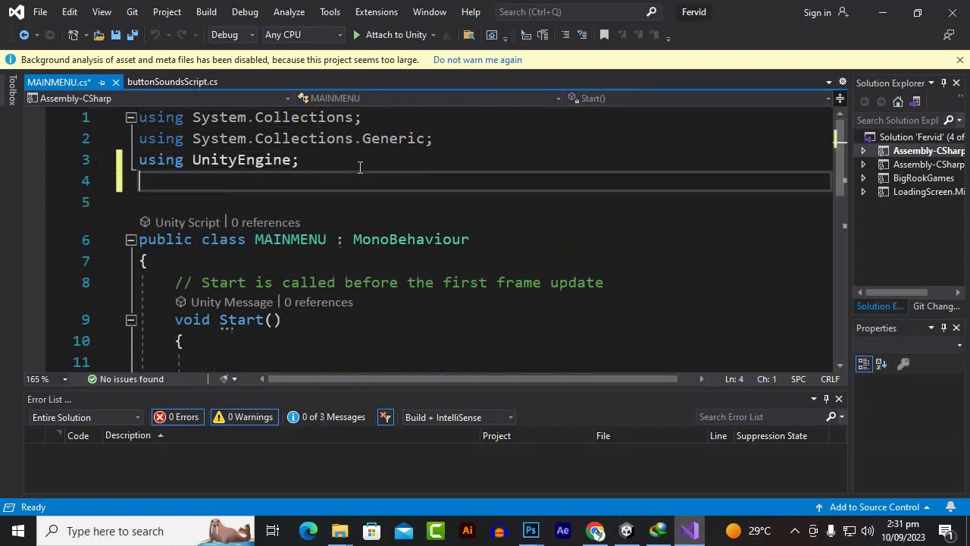
{"action": "type", "text": "using"}
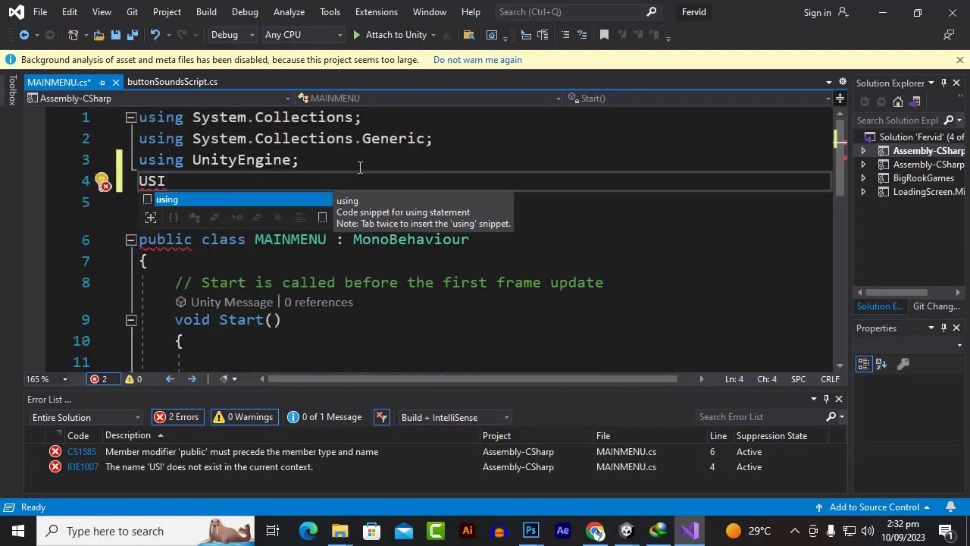
{"action": "type", "text": " UNIT"}
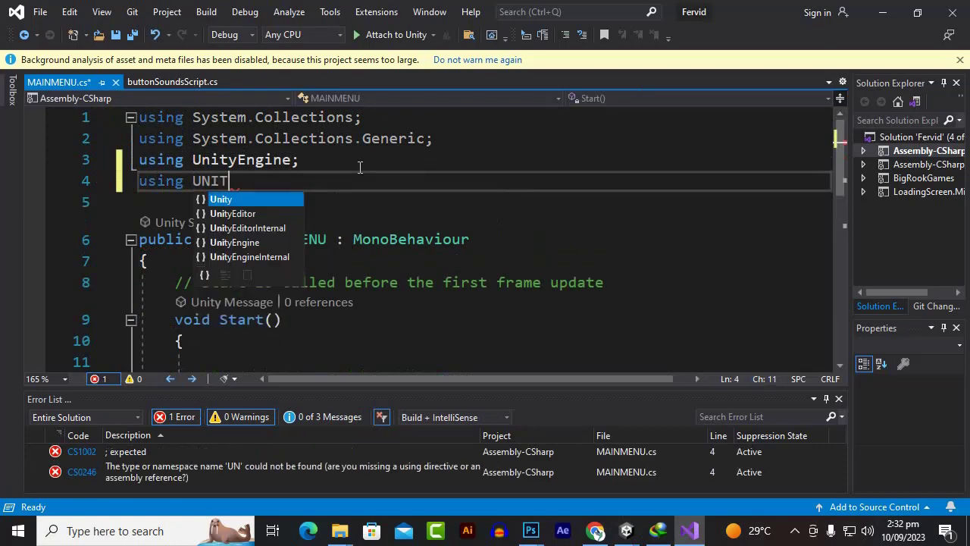
{"action": "key", "text": "Down"}
{"action": "key", "text": "Down"}
{"action": "key", "text": "Down"}
{"action": "key", "text": "Tab"}
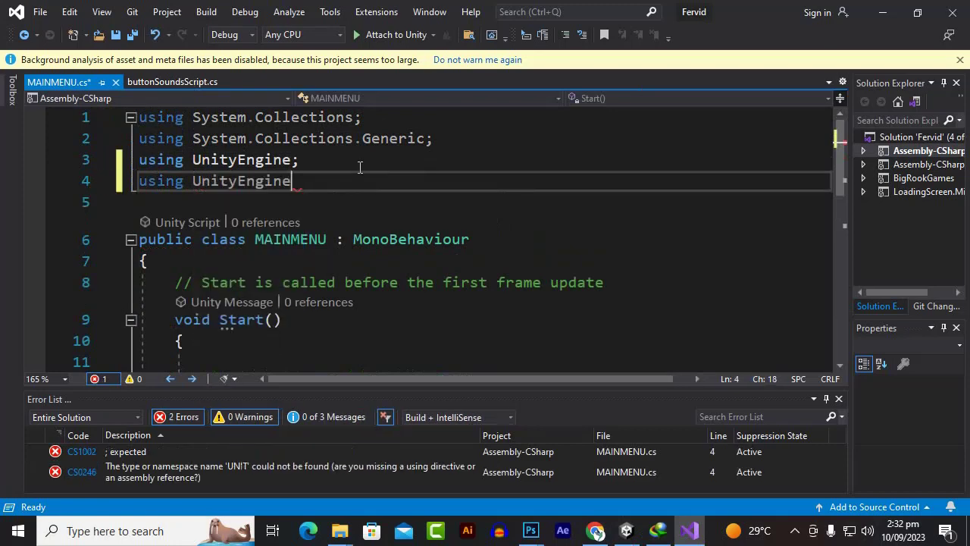
{"action": "type", "text": ".U"}
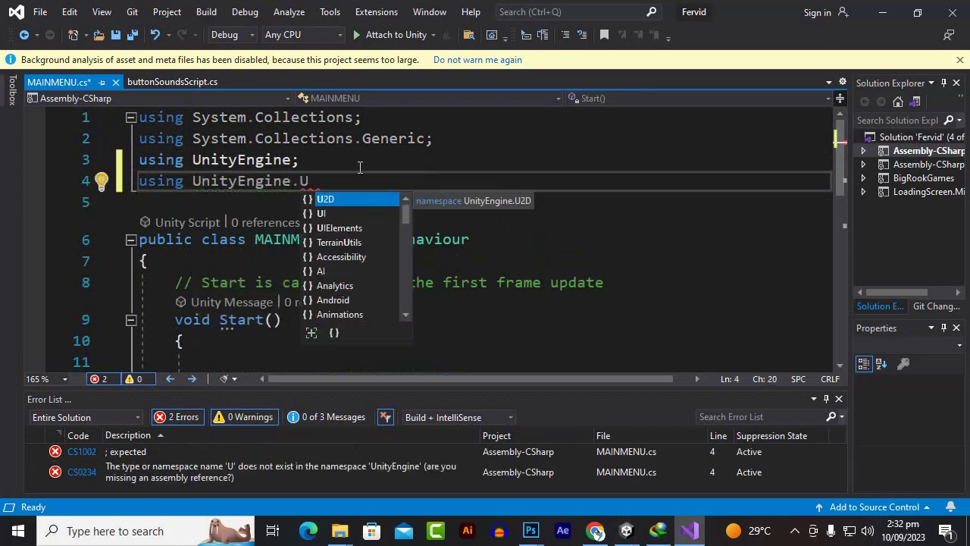
{"action": "key", "text": "Tab"}
{"action": "type", "text": ";"}
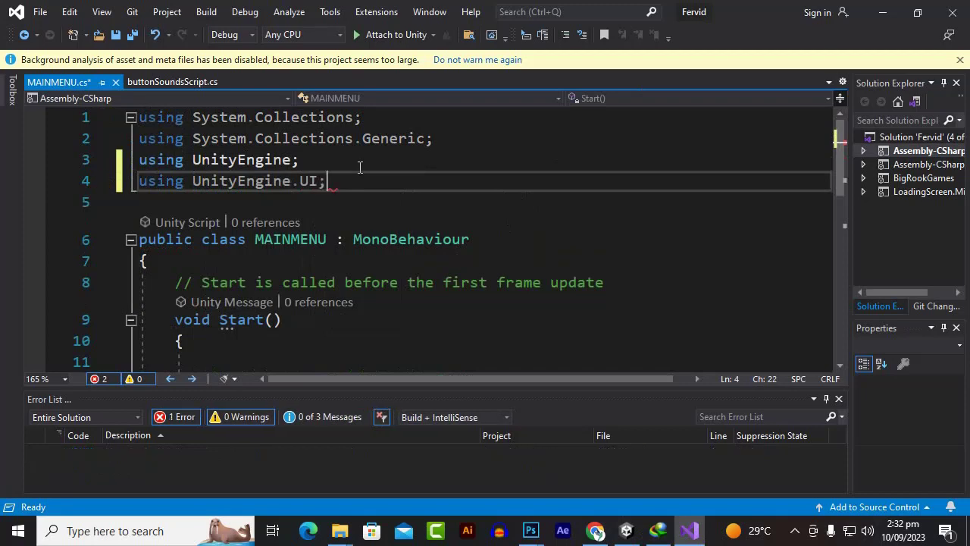
Step: Change the UI namespace in the new directive to SceneManagement so it reads "using UnityEngine.SceneManagement;"
{"action": "left_click_drag", "start_coordinate": [327, 181], "coordinate": [300, 182]}
{"action": "type", "text": "sce"}
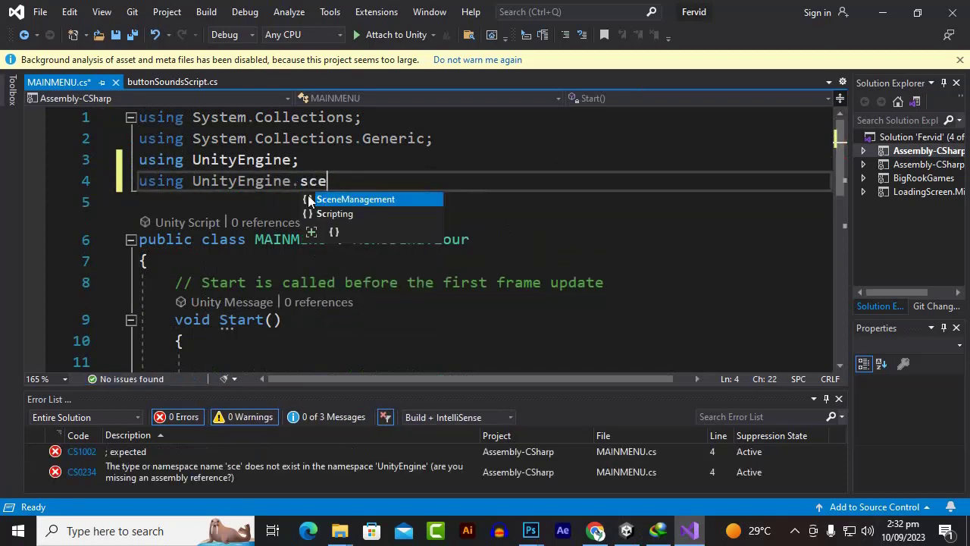
{"action": "key", "text": "Tab"}
{"action": "type", "text": ";"}
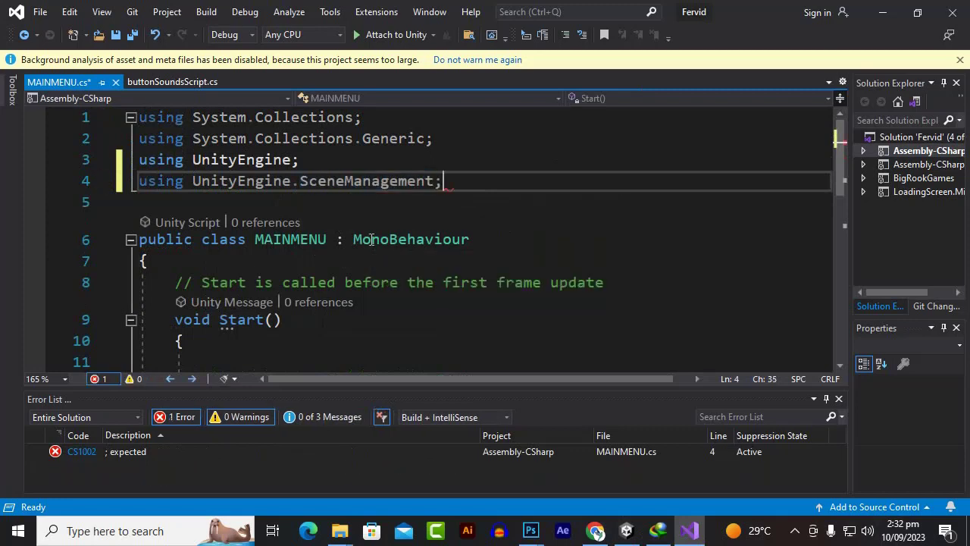
Step: Replace the Start and Update methods of the MAINMENU class with an empty method "public void QuitGameFunction()"
{"action": "scroll", "coordinate": [385, 219], "scroll_direction": "down", "scroll_amount": 3}
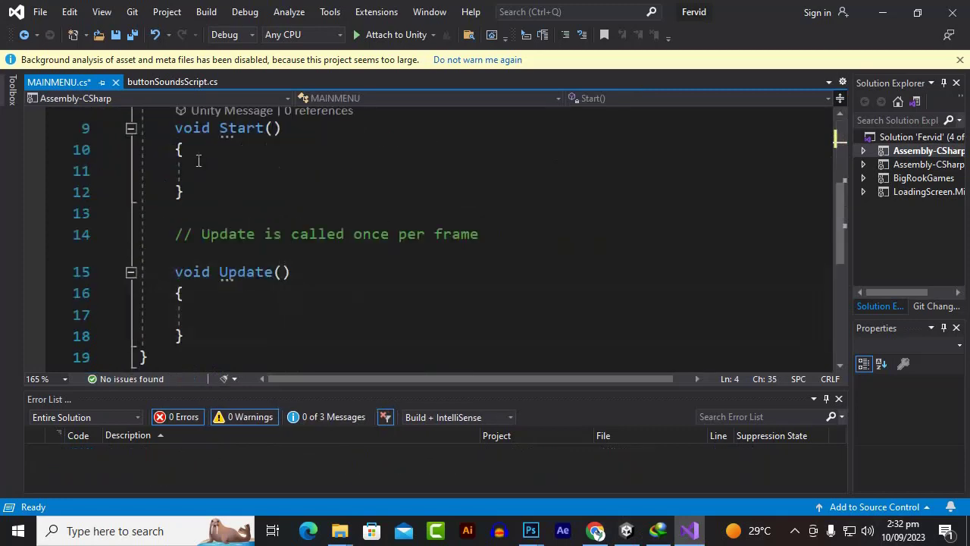
{"action": "left_click_drag", "start_coordinate": [176, 129], "coordinate": [319, 333]}
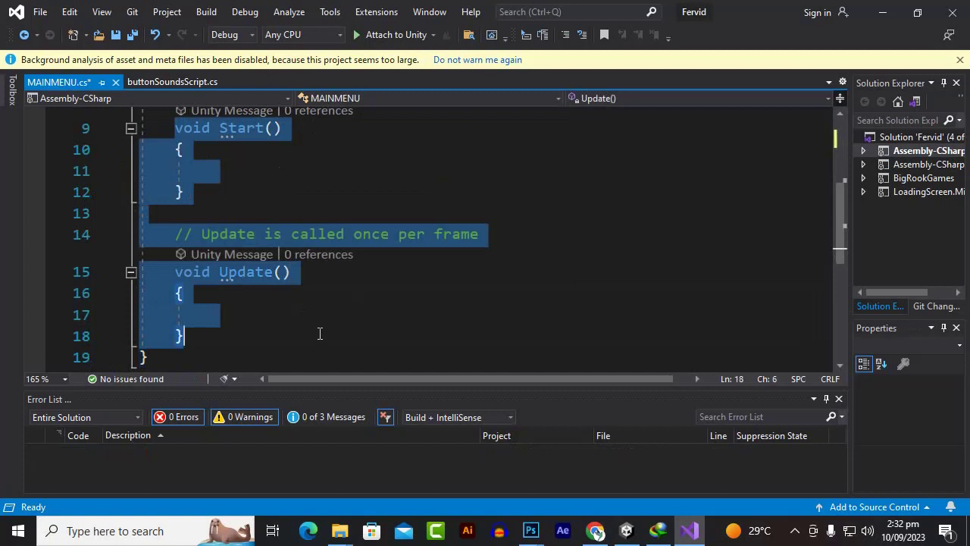
{"action": "type", "text": "pub"}
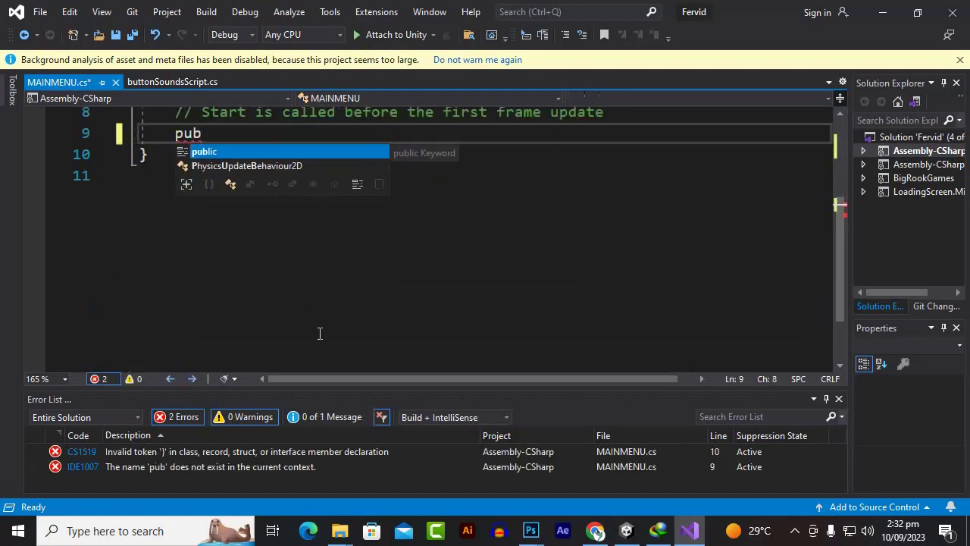
{"action": "type", "text": "lic vo"}
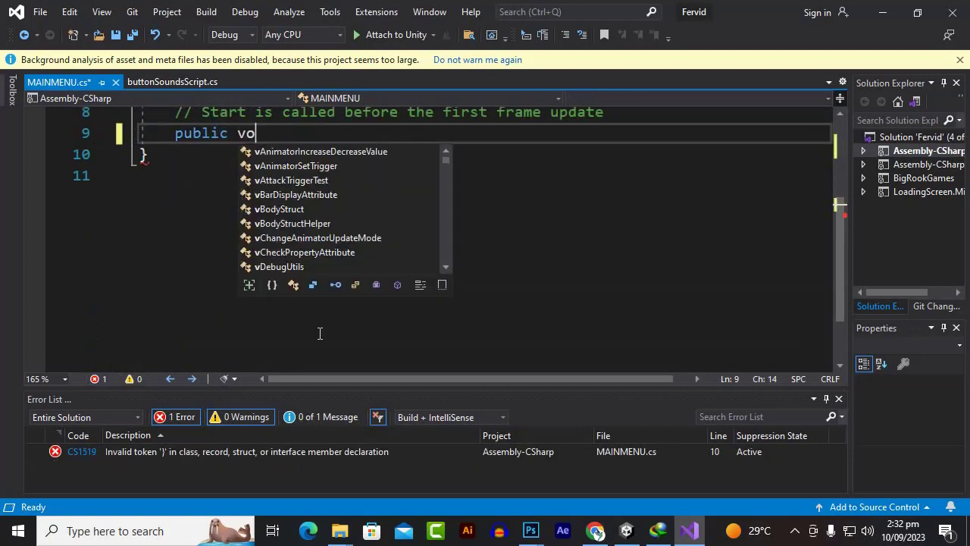
{"action": "type", "text": "id Quit"}
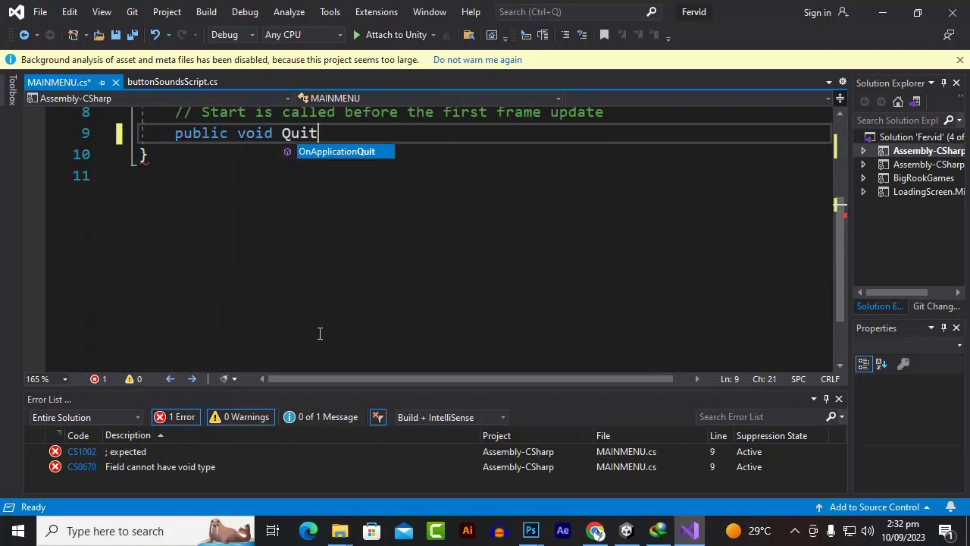
{"action": "type", "text": "GameFu"}
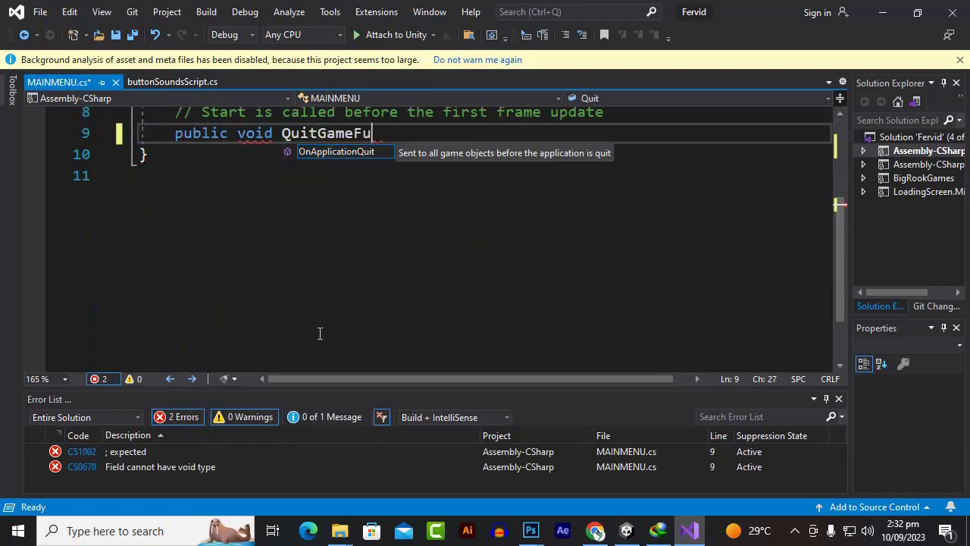
{"action": "type", "text": "nction"}
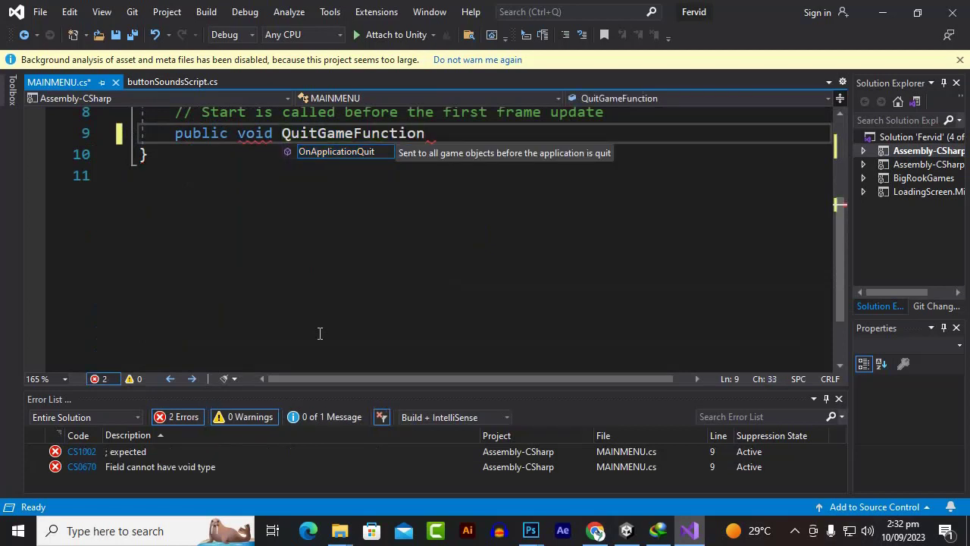
{"action": "type", "text": "("}
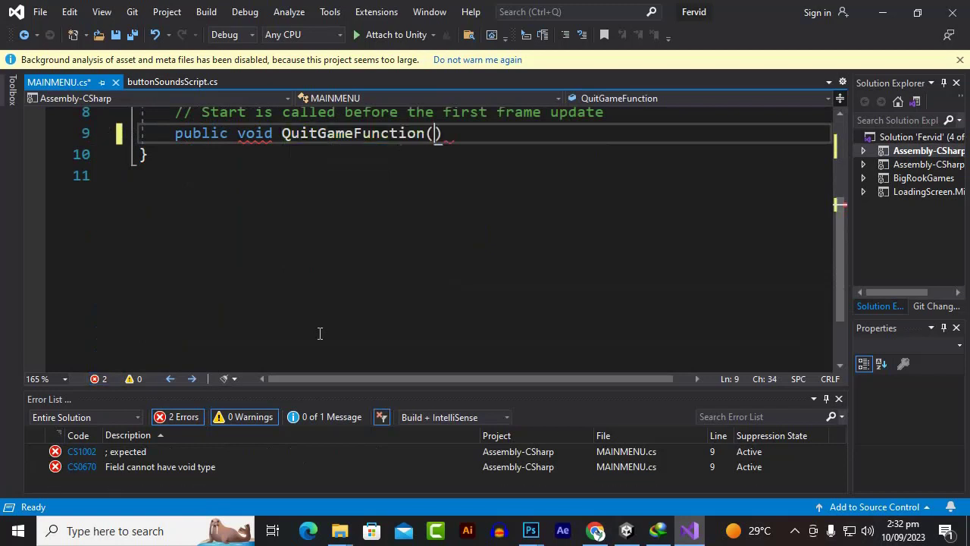
{"action": "type", "text": ")"}
{"action": "key", "text": "Return"}
{"action": "type", "text": "{"}
{"action": "key", "text": "Return"}
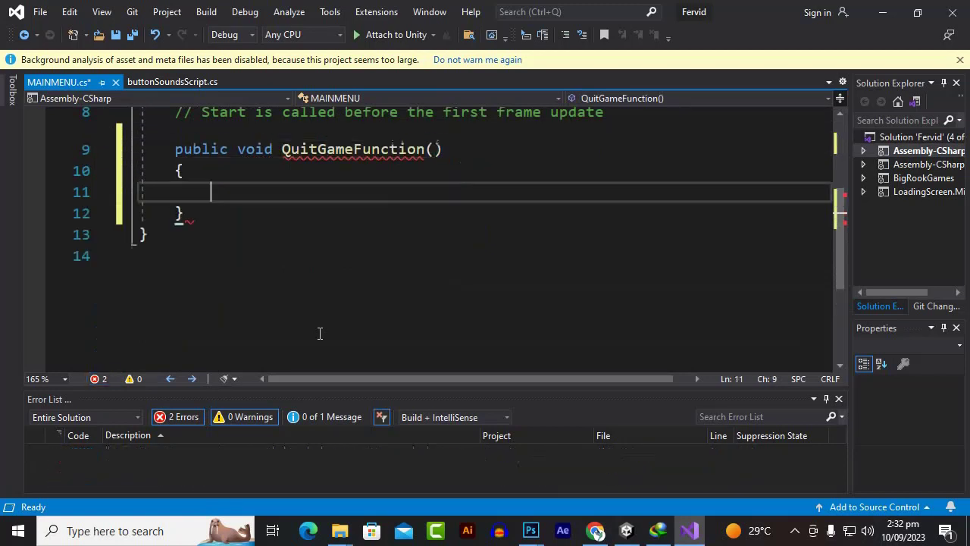
Step: Add the statement "Application.Quit();" to the body of QuitGameFunction in MAINMENU.cs and save the script
{"action": "type", "text": "Application."}
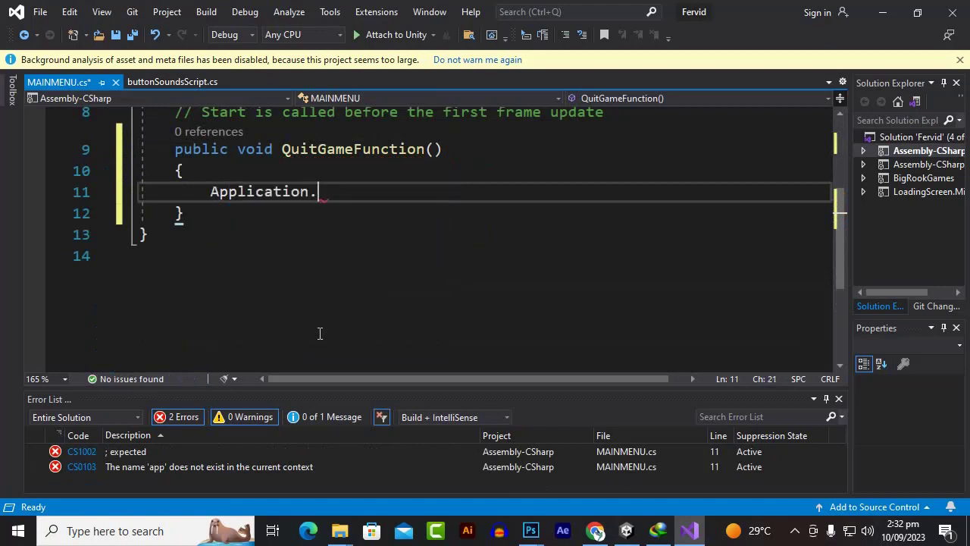
{"action": "type", "text": "qu"}
{"action": "key", "text": "Down"}
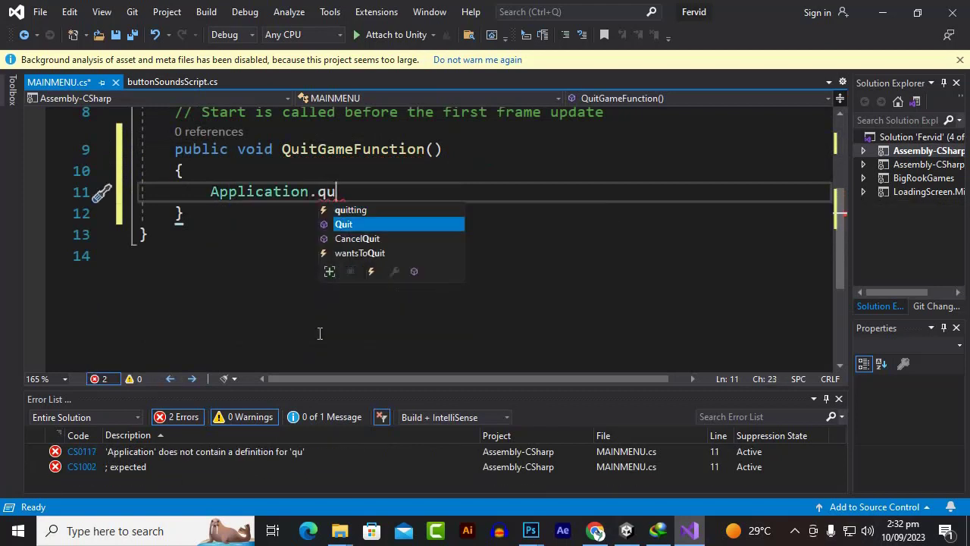
{"action": "key", "text": "Tab"}
{"action": "type", "text": "("}
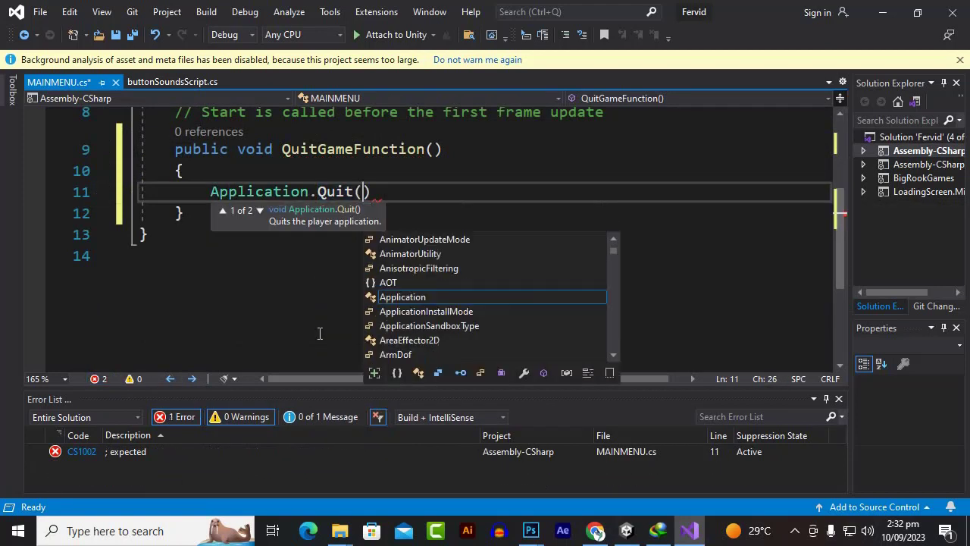
{"action": "type", "text": ");"}
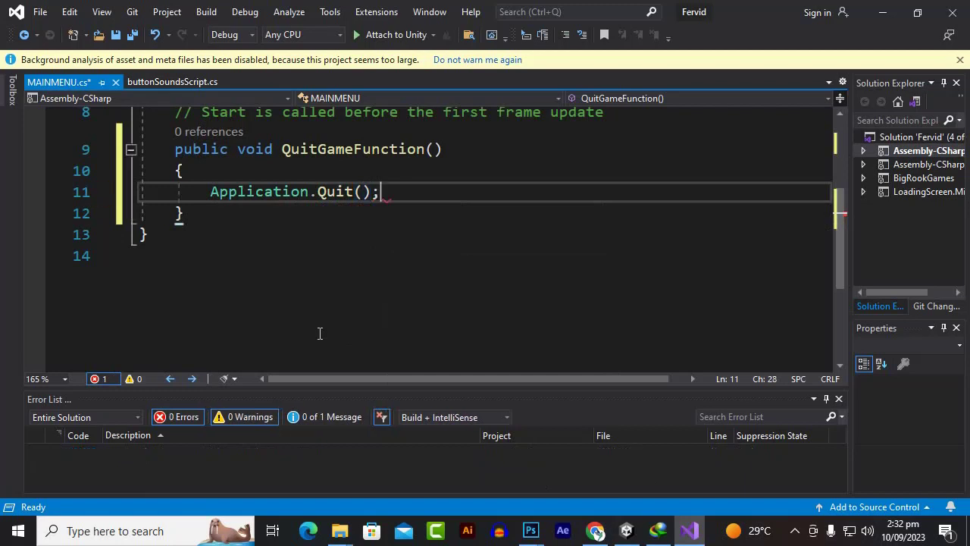
{"action": "key", "text": "ctrl+s"}
{"action": "scroll", "coordinate": [337, 315], "scroll_direction": "up", "scroll_amount": 3}
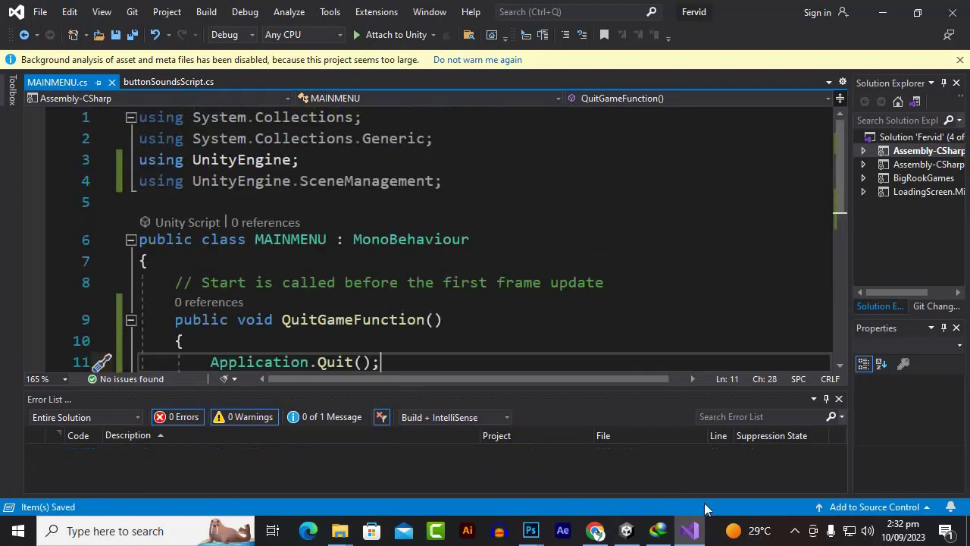
Step: Switch to Unity and attach the MAINMENU script to the Canvas object as a component
{"action": "left_click", "coordinate": [627, 530]}
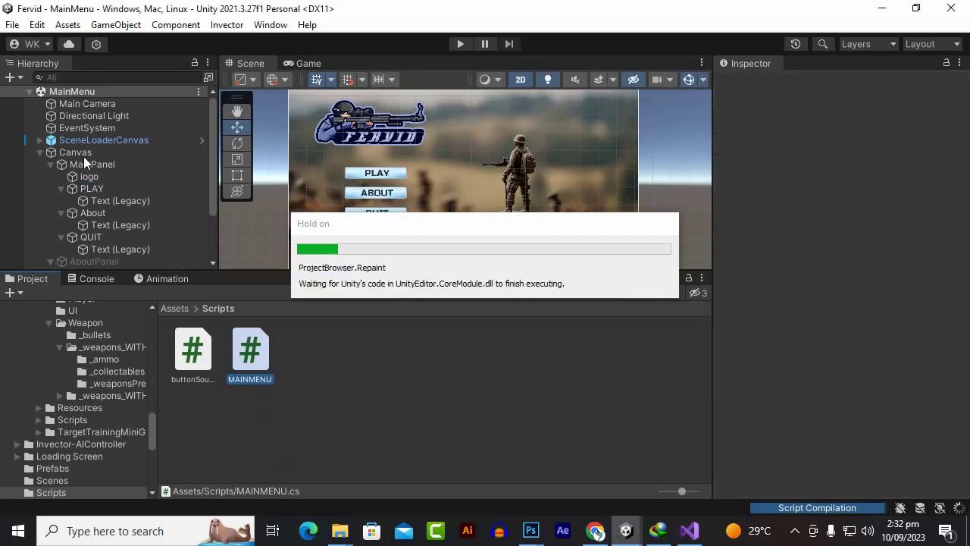
{"action": "left_click", "coordinate": [83, 154]}
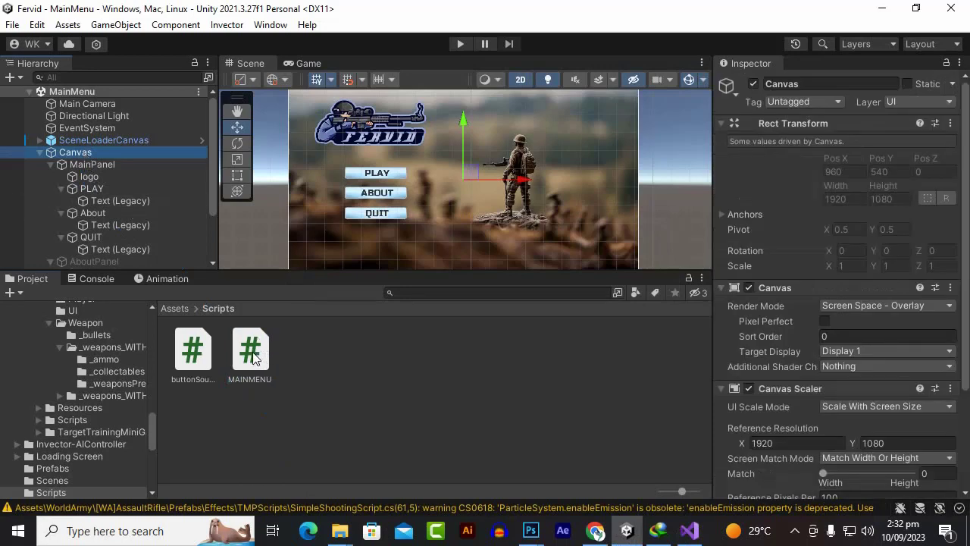
{"action": "left_click_drag", "start_coordinate": [254, 358], "coordinate": [737, 484]}
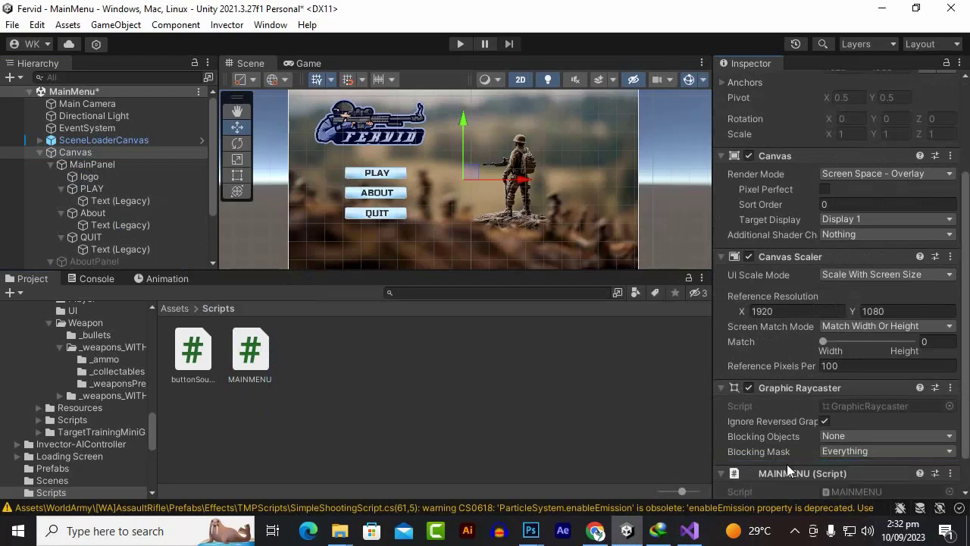
{"action": "scroll", "coordinate": [823, 463], "scroll_direction": "down", "scroll_amount": 1}
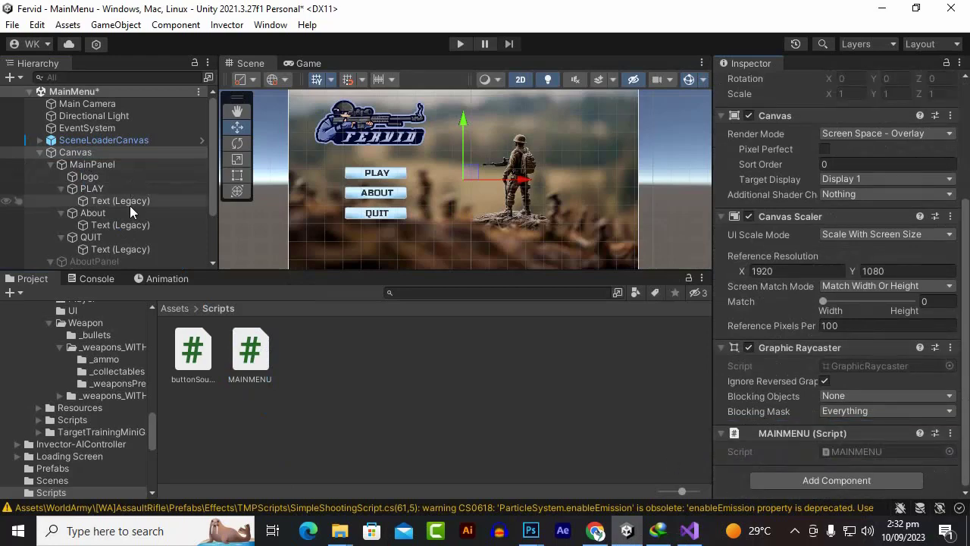
Step: Add an On Click event to the QUIT button that targets Canvas and calls MAINMENU.QuitGameFunction()
{"action": "left_click", "coordinate": [97, 237]}
{"action": "scroll", "coordinate": [874, 265], "scroll_direction": "down", "scroll_amount": 6}
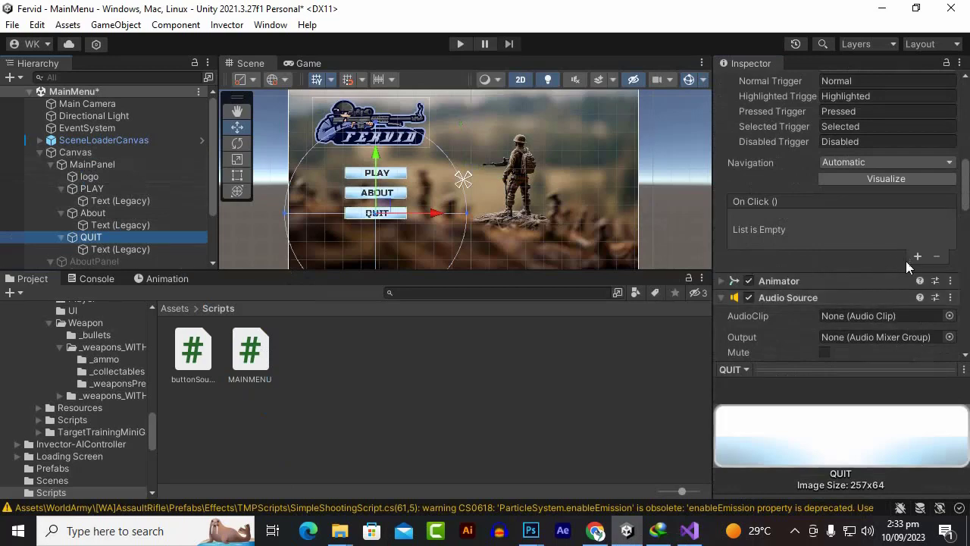
{"action": "left_click", "coordinate": [918, 256]}
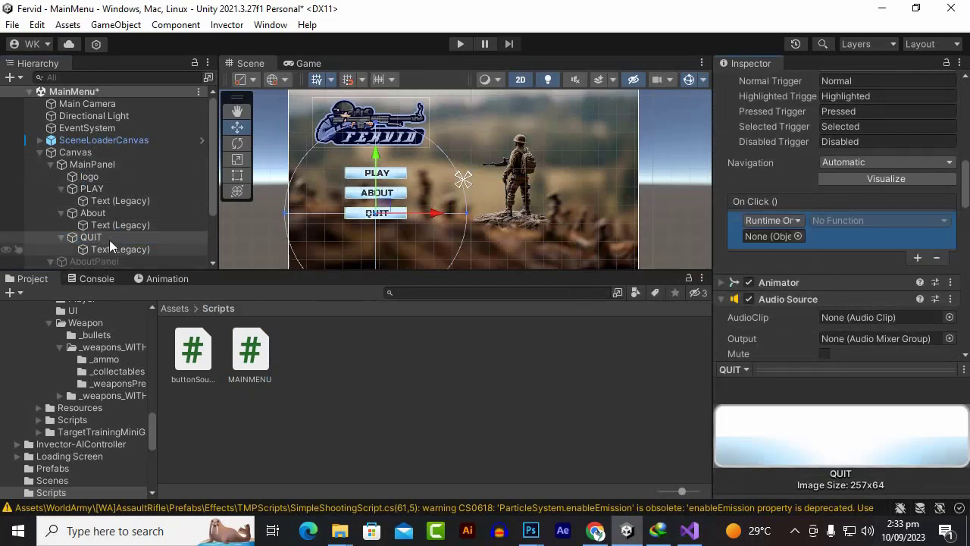
{"action": "left_click_drag", "start_coordinate": [73, 153], "coordinate": [769, 237]}
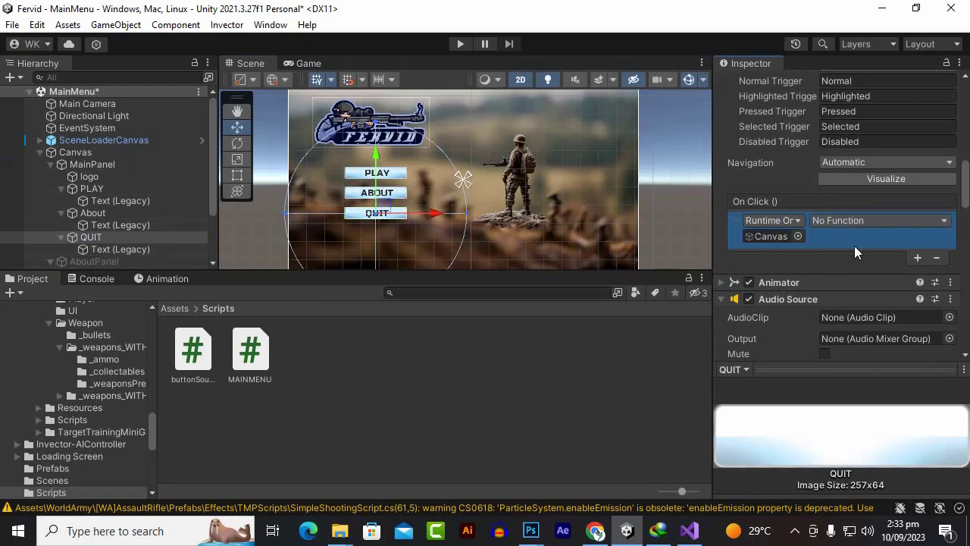
{"action": "left_click", "coordinate": [861, 220]}
{"action": "mouse_move", "coordinate": [871, 344]}
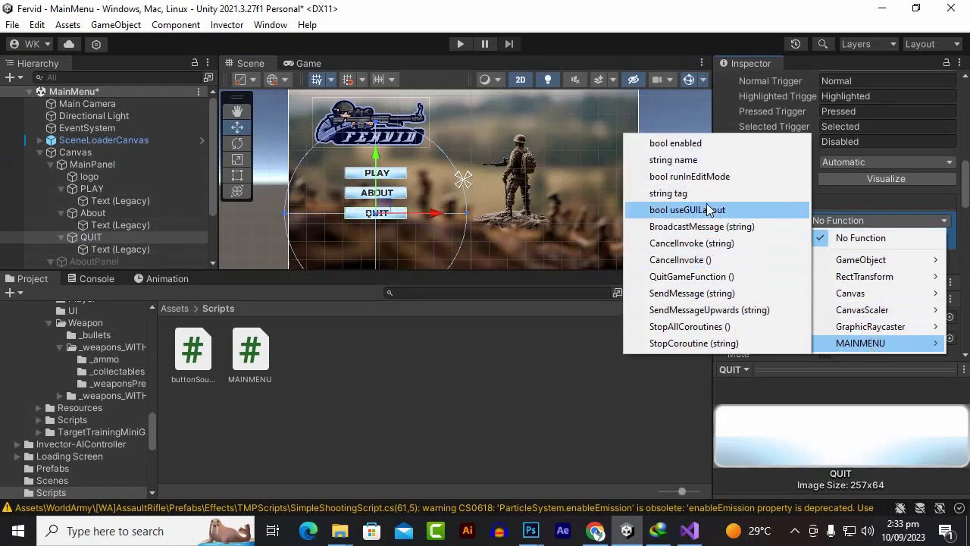
{"action": "left_click", "coordinate": [712, 282]}
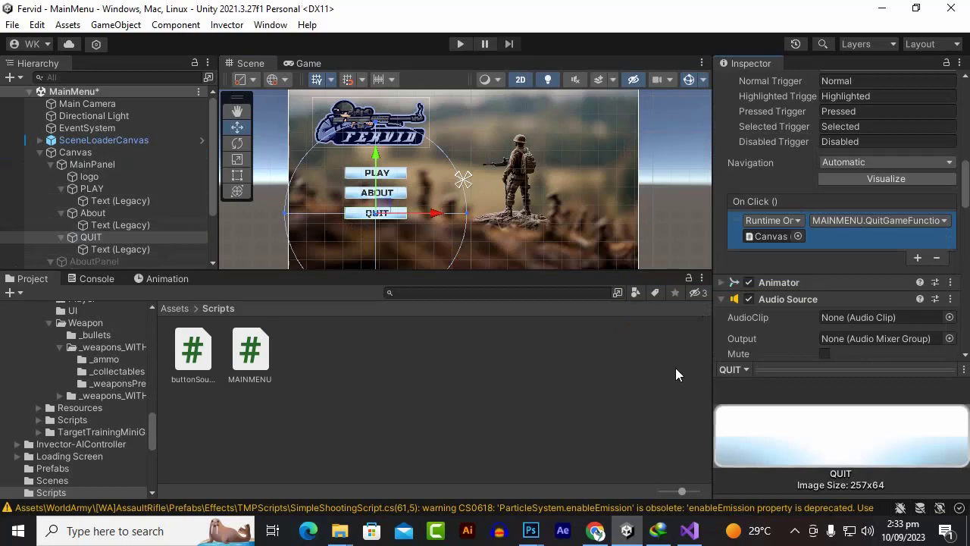
Step: Return the project browser to the Assets root, enlarge the viewport area and show the Game view at 0.32x scale
{"action": "left_click", "coordinate": [177, 308]}
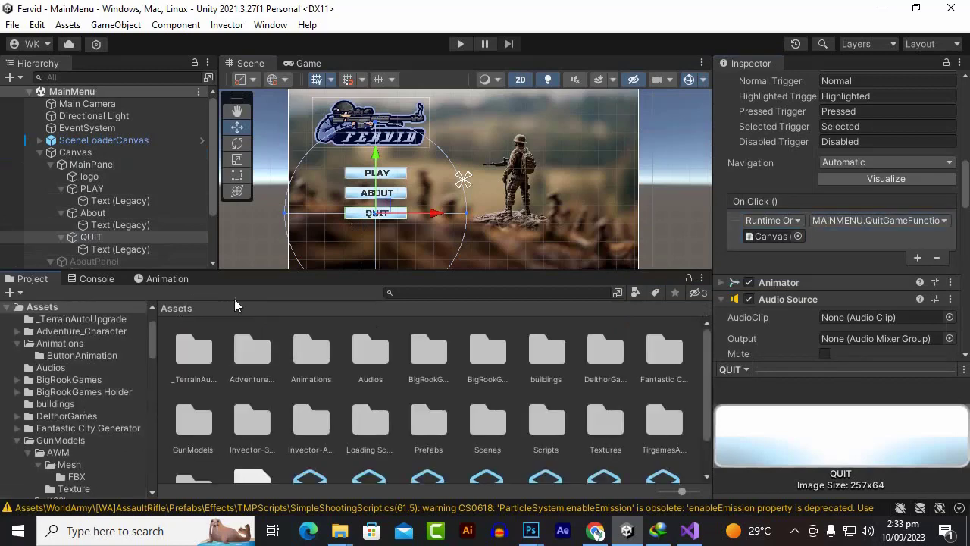
{"action": "left_click_drag", "start_coordinate": [310, 274], "coordinate": [305, 357]}
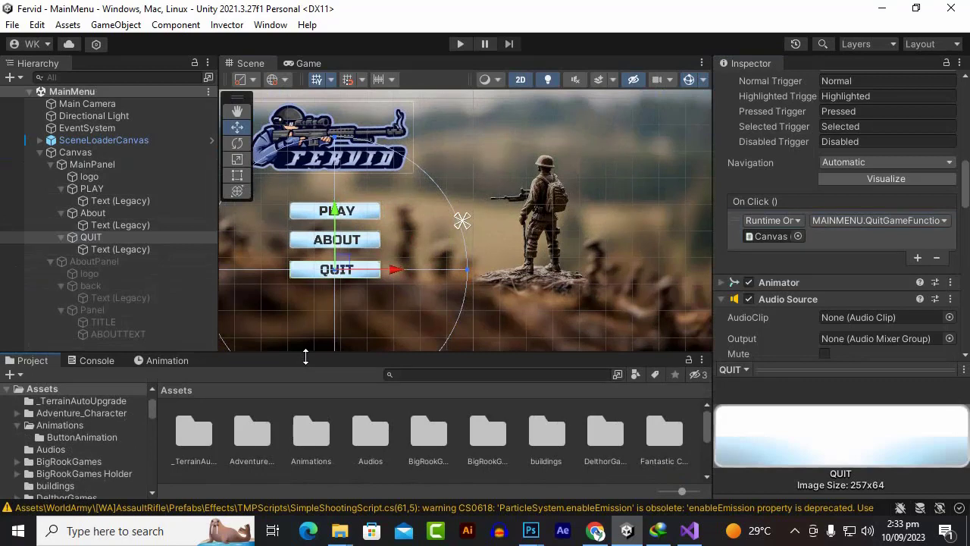
{"action": "left_click", "coordinate": [308, 63]}
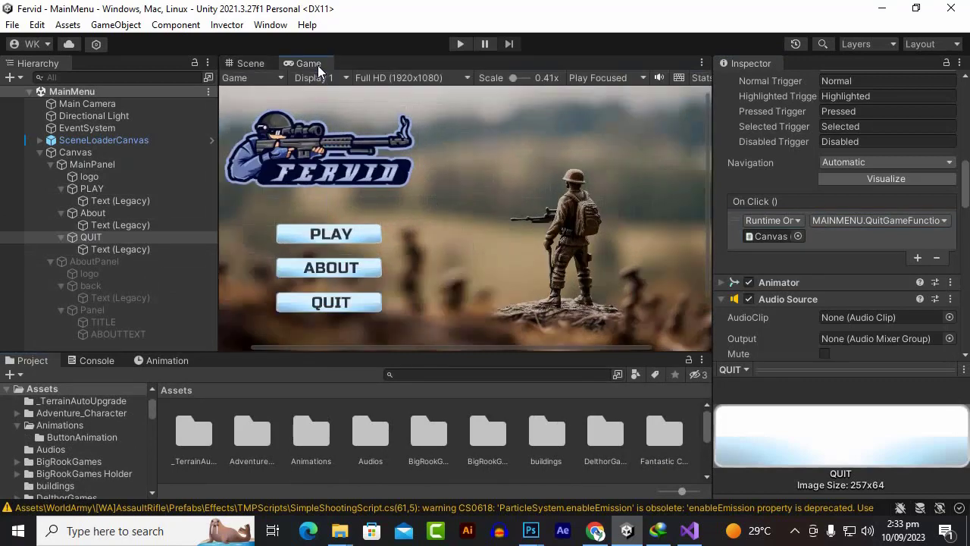
{"action": "left_click_drag", "start_coordinate": [510, 78], "coordinate": [496, 78]}
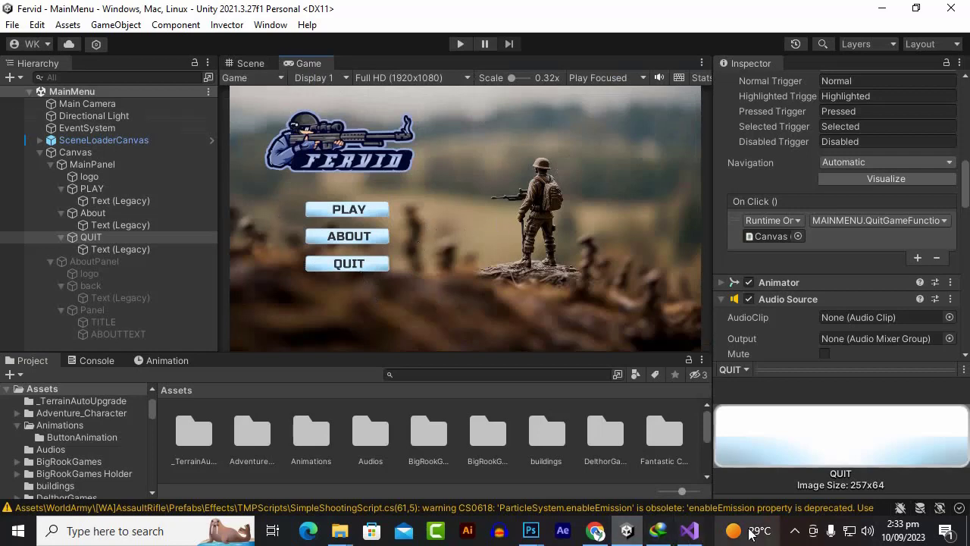
Step: Close Visual Studio and return to the Unity editor
{"action": "left_click", "coordinate": [689, 530]}
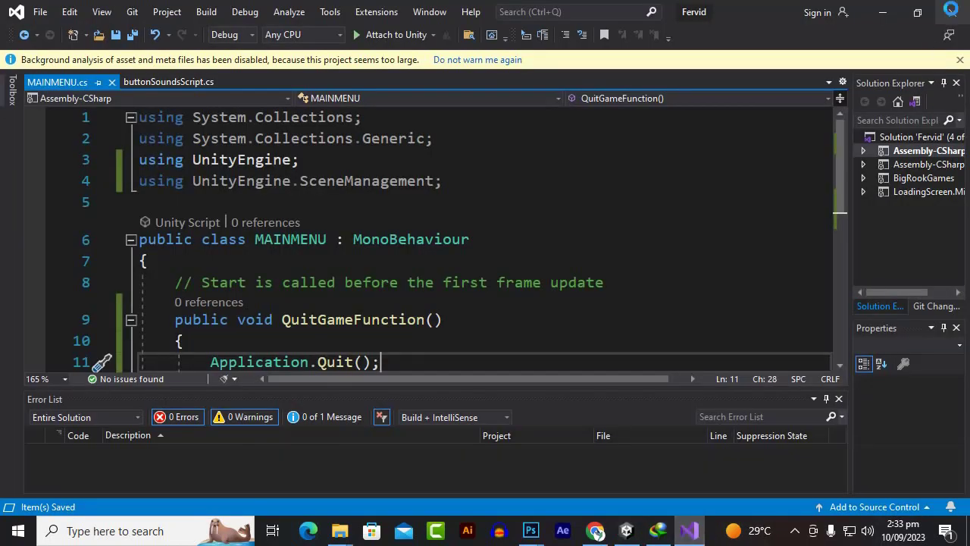
{"action": "key", "text": "alt+Tab"}
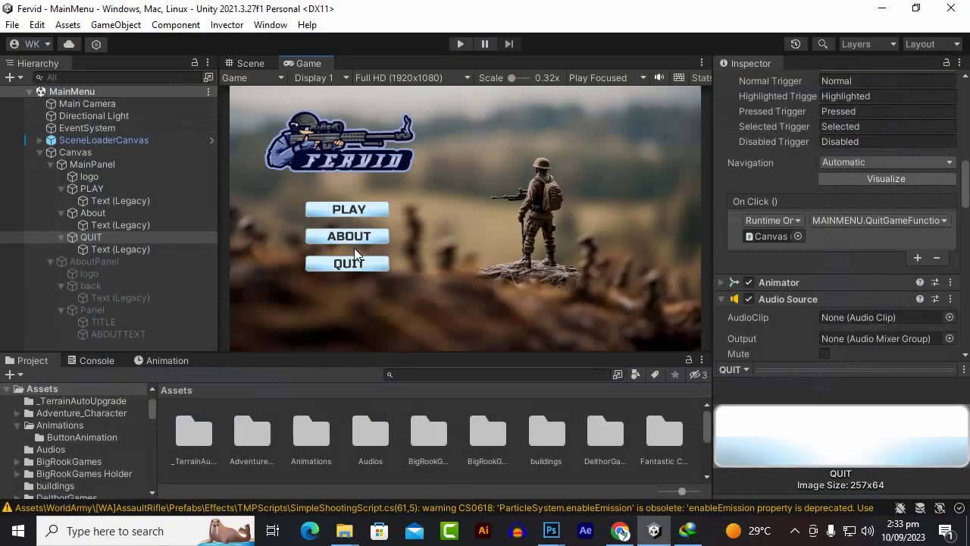
Step: Run the MainMenu scene and test the menu by opening and leaving the About panel twice, then starting the game with PLAY
{"action": "left_click", "coordinate": [461, 43]}
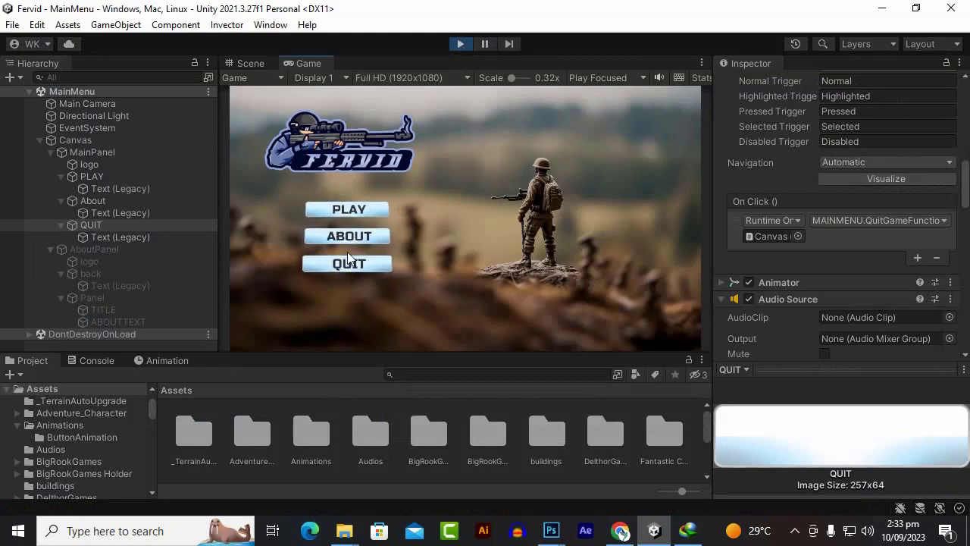
{"action": "left_click", "coordinate": [349, 237]}
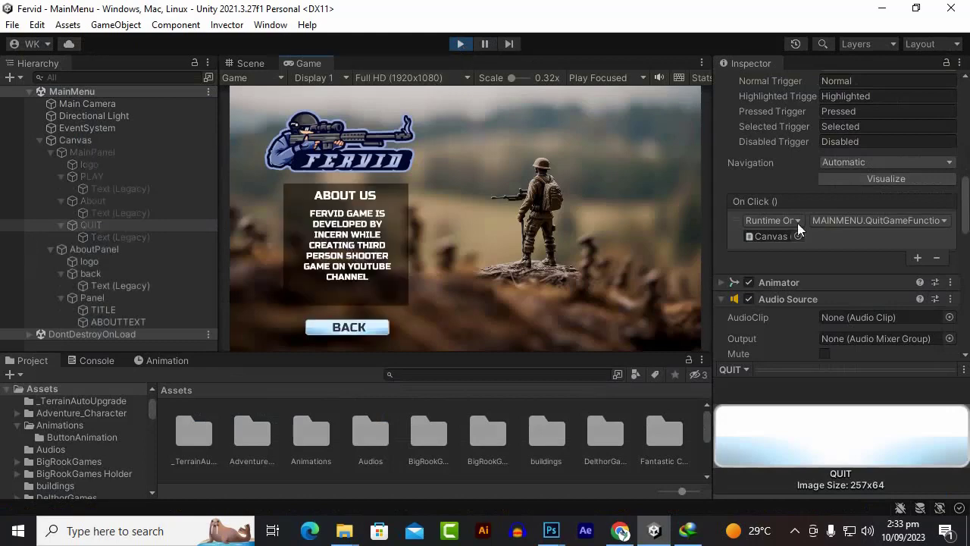
{"action": "left_click", "coordinate": [347, 327]}
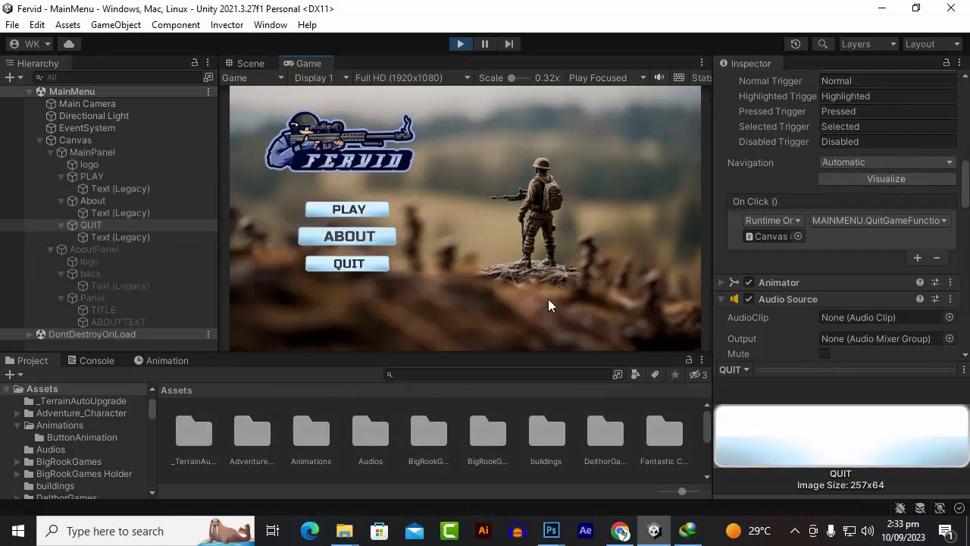
{"action": "left_click", "coordinate": [392, 244]}
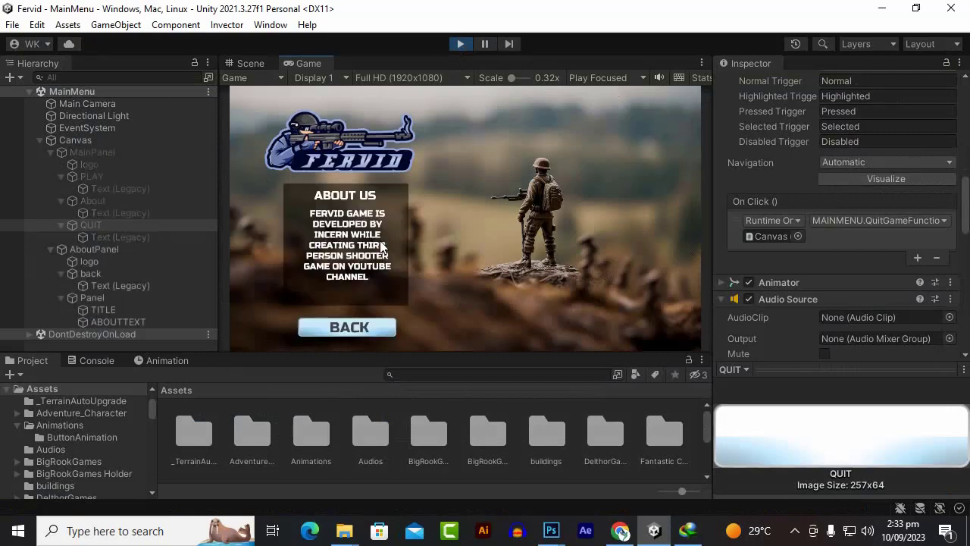
{"action": "left_click", "coordinate": [374, 325]}
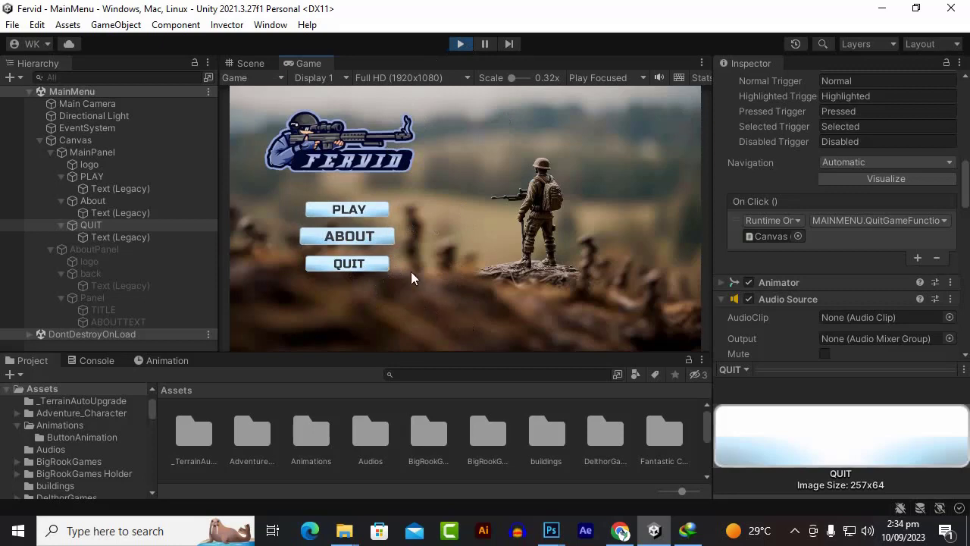
{"action": "left_click", "coordinate": [361, 213]}
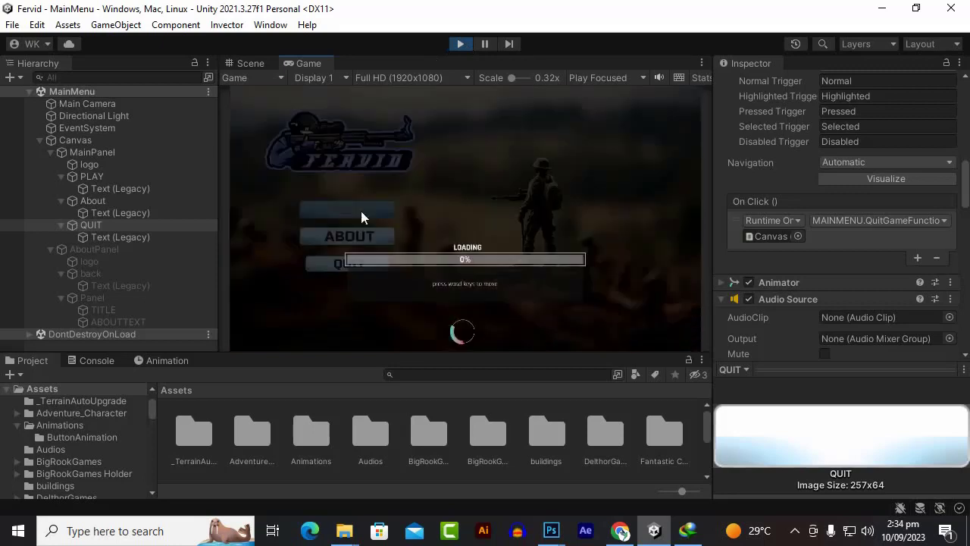